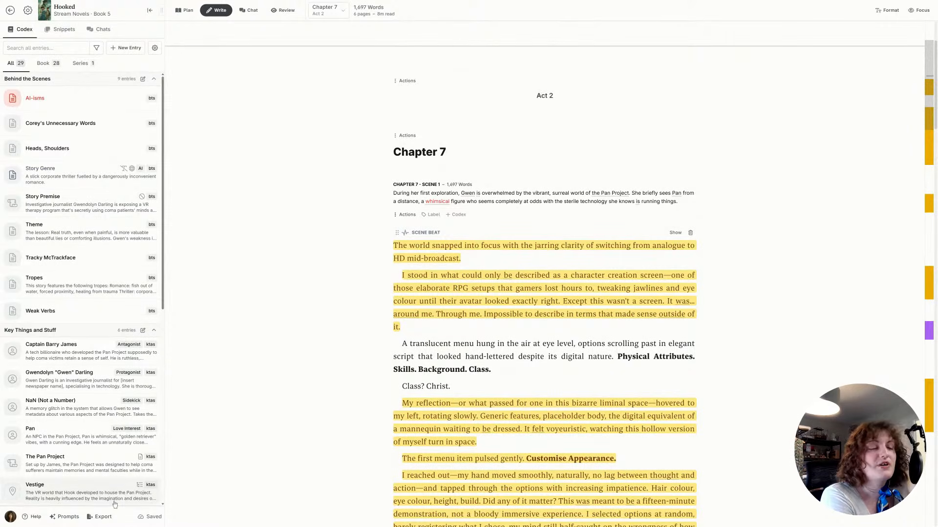
Open the prompt library and bring up the Simplify preset in Text Replacements
left_click(78, 521)
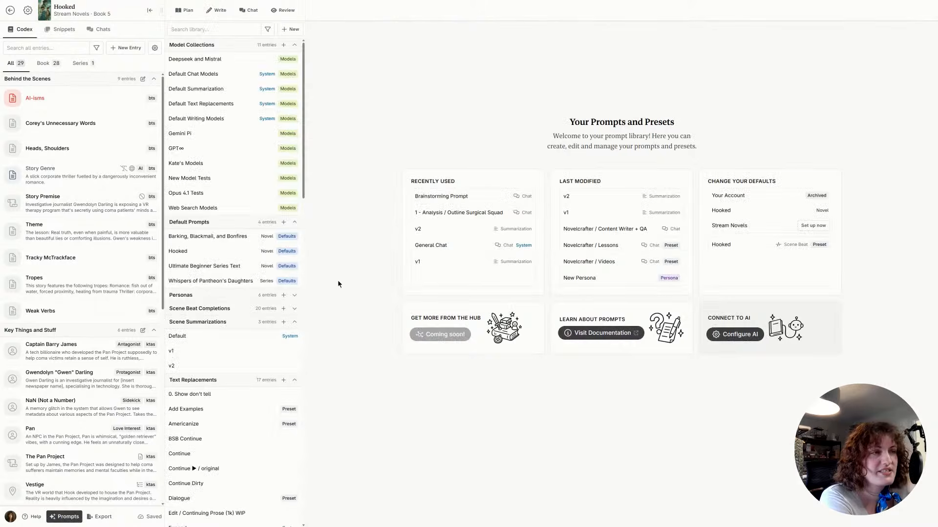
left_click(293, 222)
left_click(294, 263)
scroll(266, 263, "down", 4)
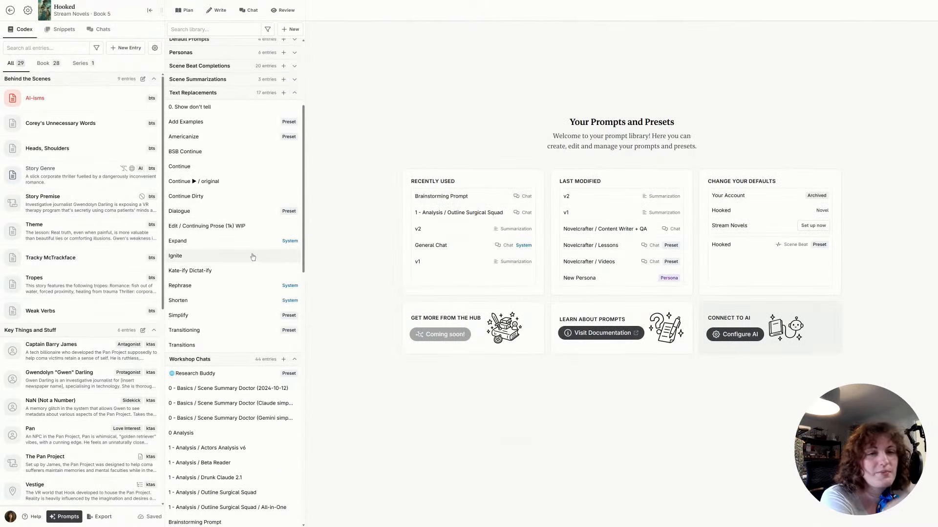
left_click(262, 319)
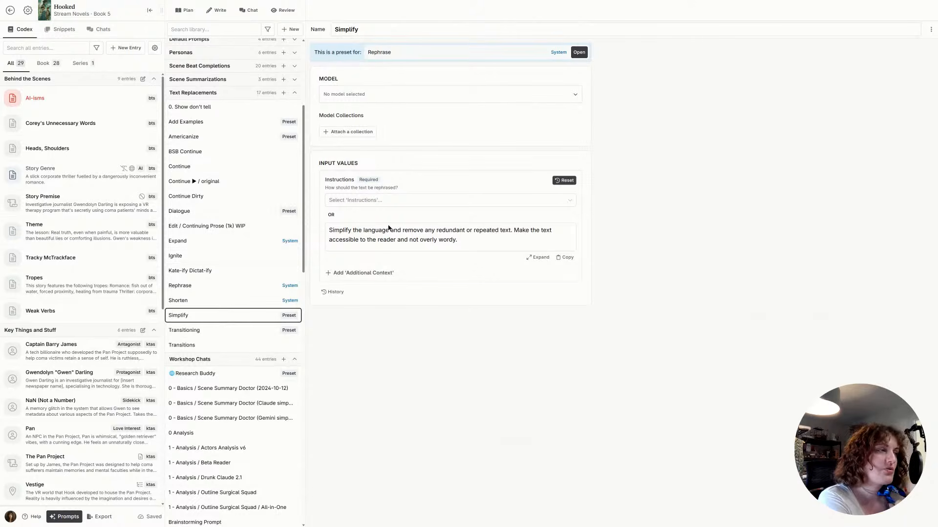
Examine the Simplify preset's rephrasing instructions at a larger display size
left_click(468, 240)
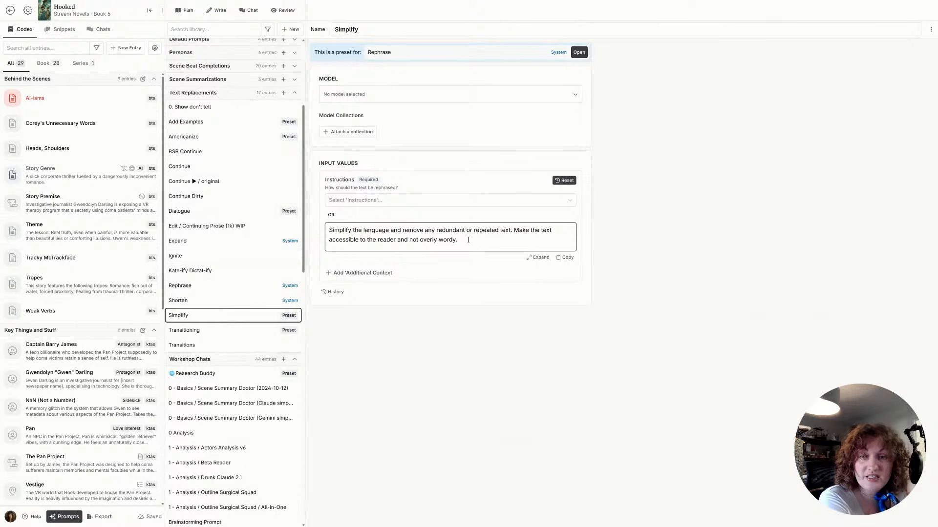
key("ctrl+plus")
key("ctrl+plus")
key("ctrl+plus")
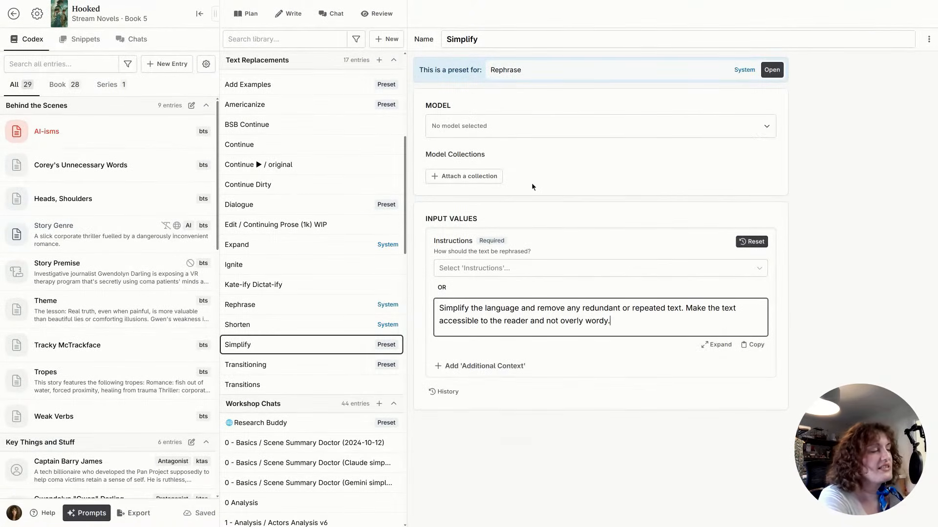
left_click_drag(447, 308, 659, 322)
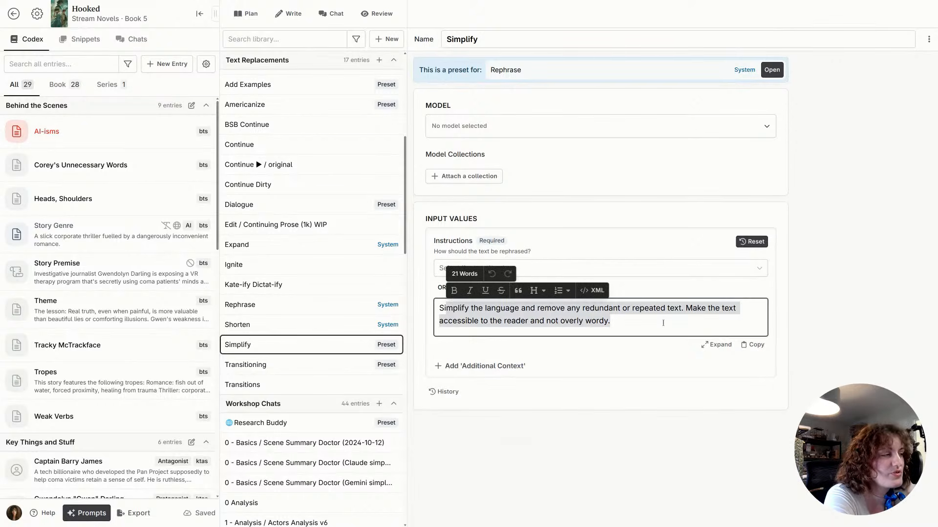
left_click(663, 323)
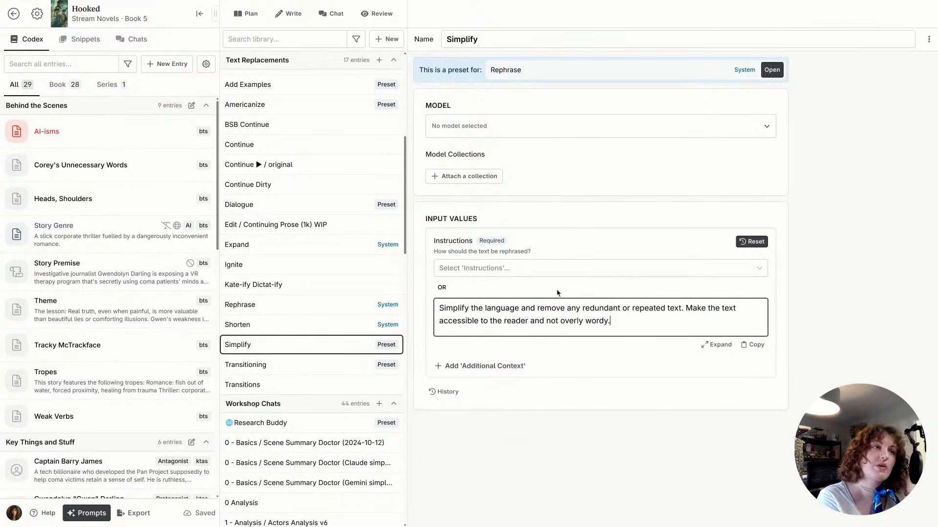
Review the instructions of the Dialogue, Add Examples and Americanize presets in turn
left_click(363, 206)
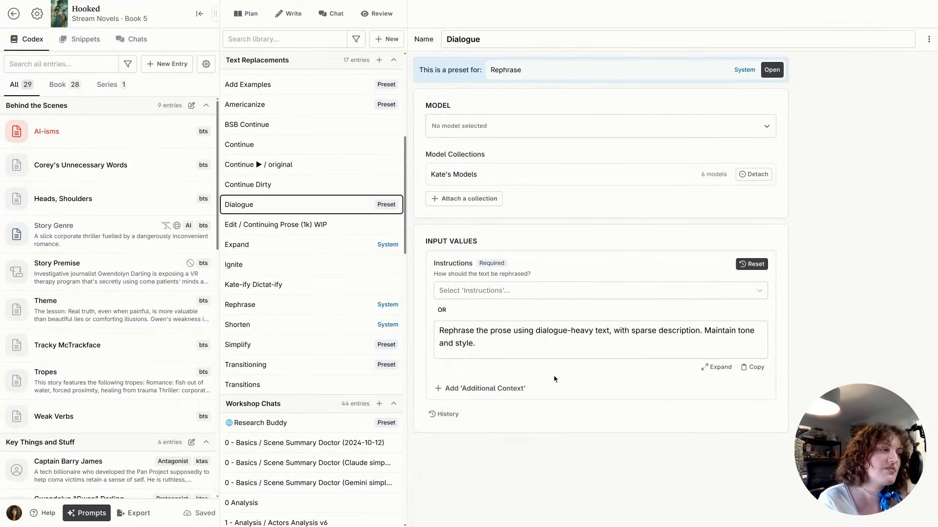
scroll(331, 266, "up", 3)
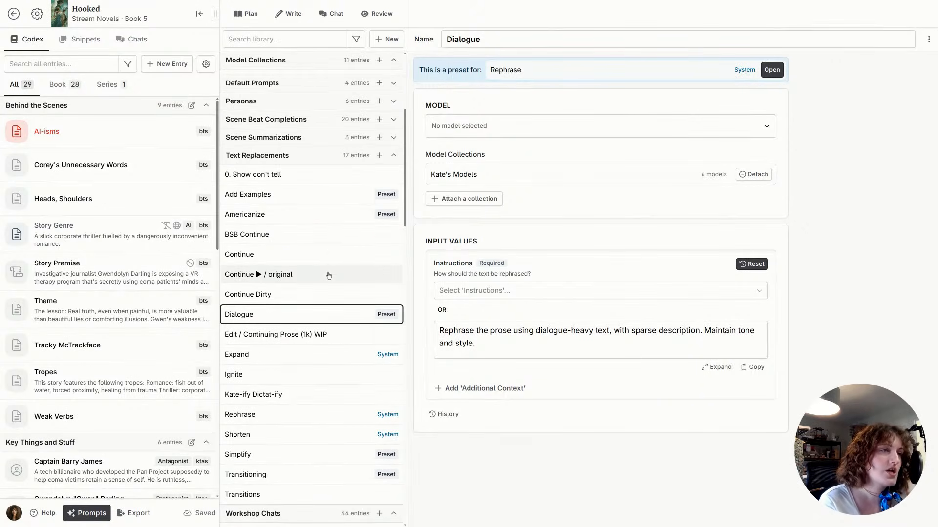
left_click(331, 203)
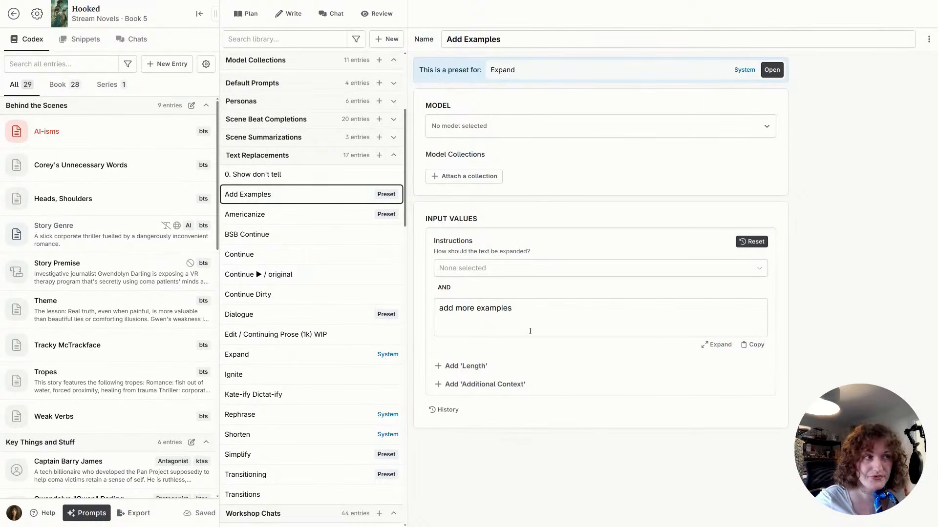
left_click(294, 212)
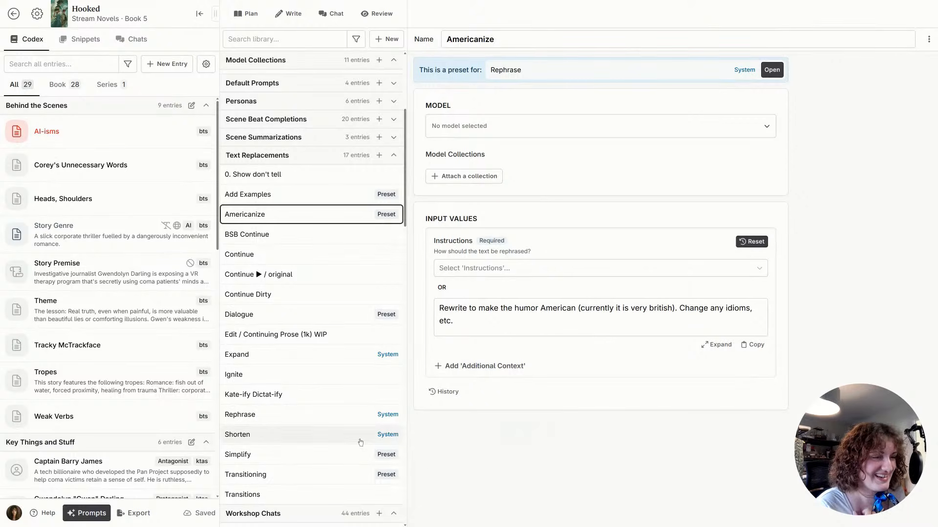
Search the prompt library for "track" and "mctr", and clear the search
scroll(360, 442, "down", 2)
scroll(359, 442, "up", 5)
scroll(360, 440, "down", 3)
left_click(296, 38)
type("track")
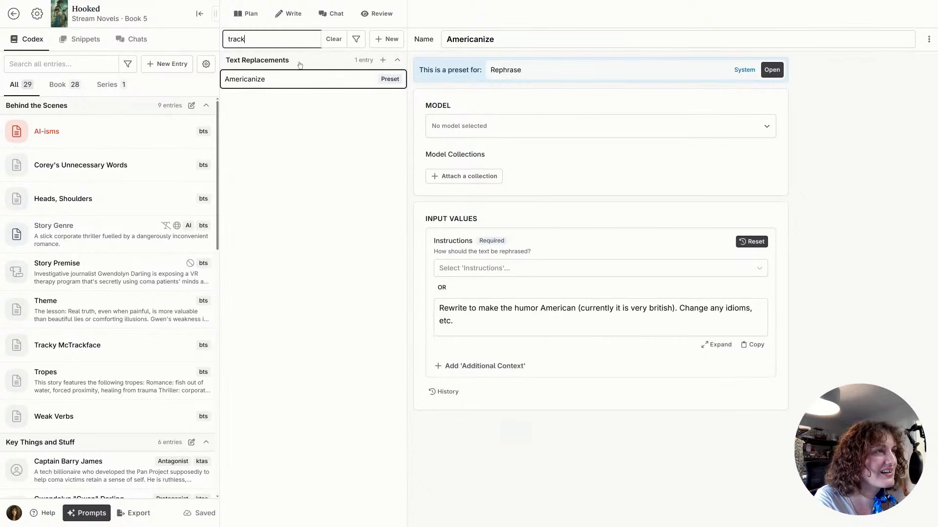
key("ctrl+a")
type("mctr")
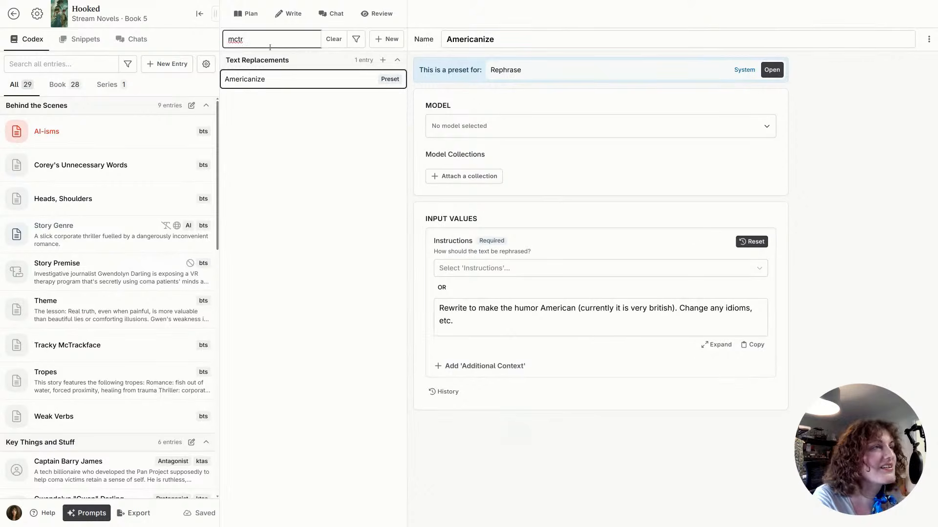
left_click(309, 62)
left_click(308, 60)
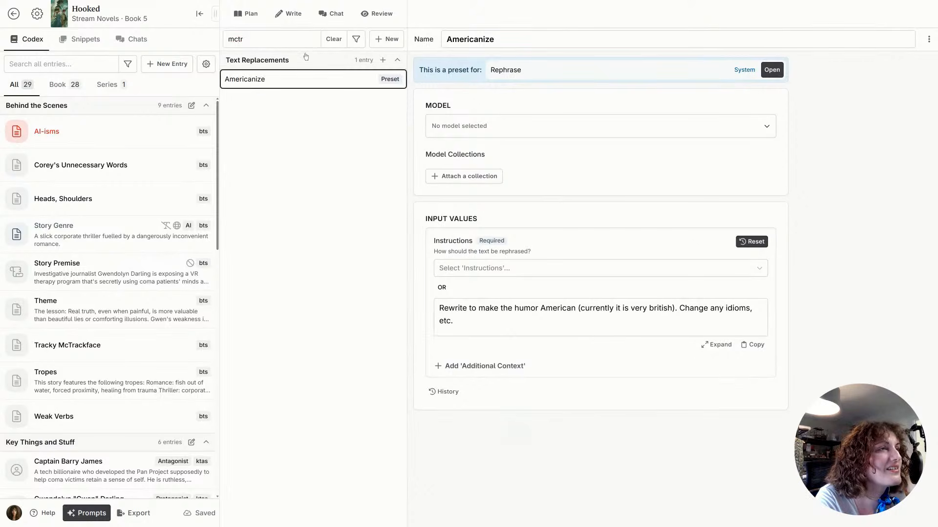
double_click(236, 39)
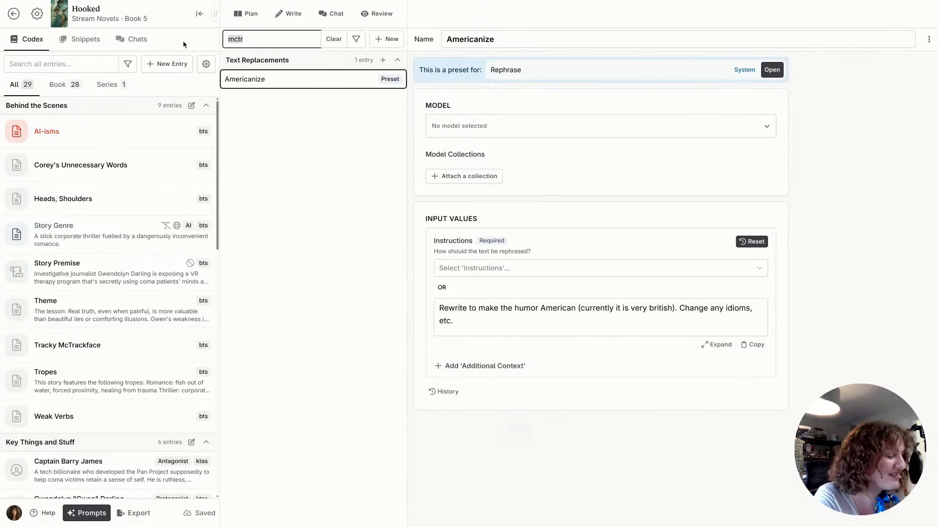
key("BackSpace")
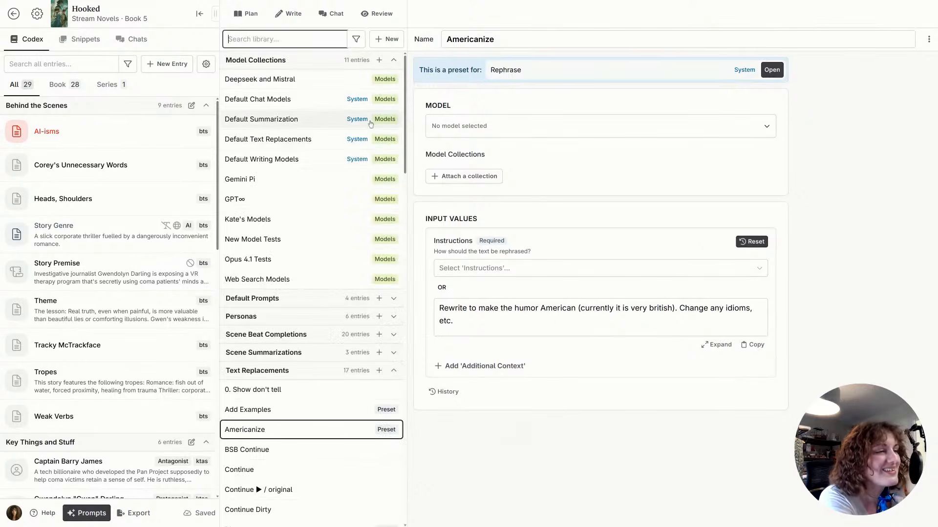
Look through the library's Scene Beat Completions, Personas, Scene Summarizations and Text Replacements sections for the wanted prompt
left_click(331, 340)
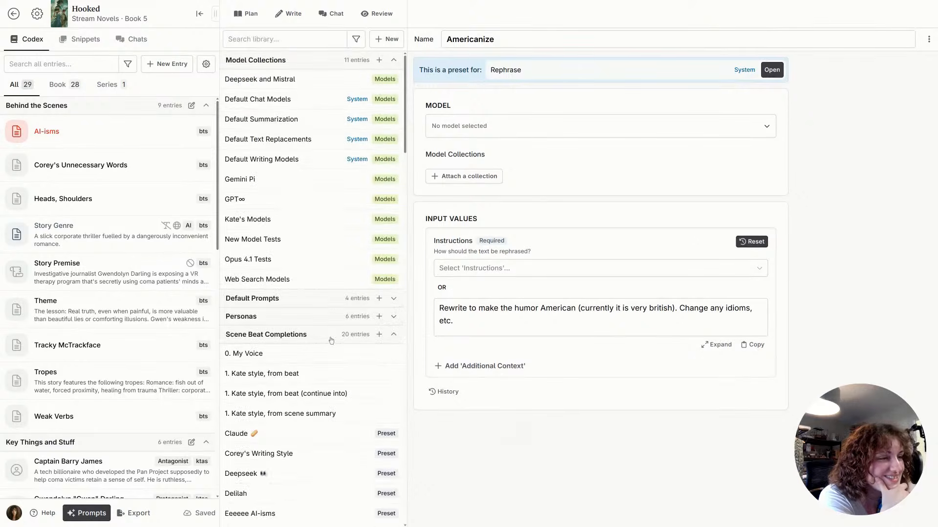
left_click(331, 338)
left_click(333, 320)
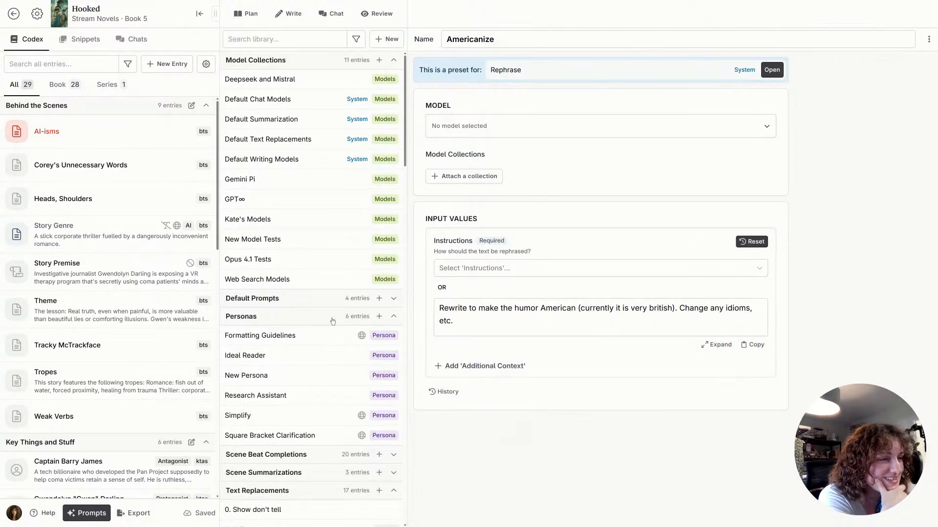
left_click(333, 321)
left_click(335, 352)
left_click(335, 353)
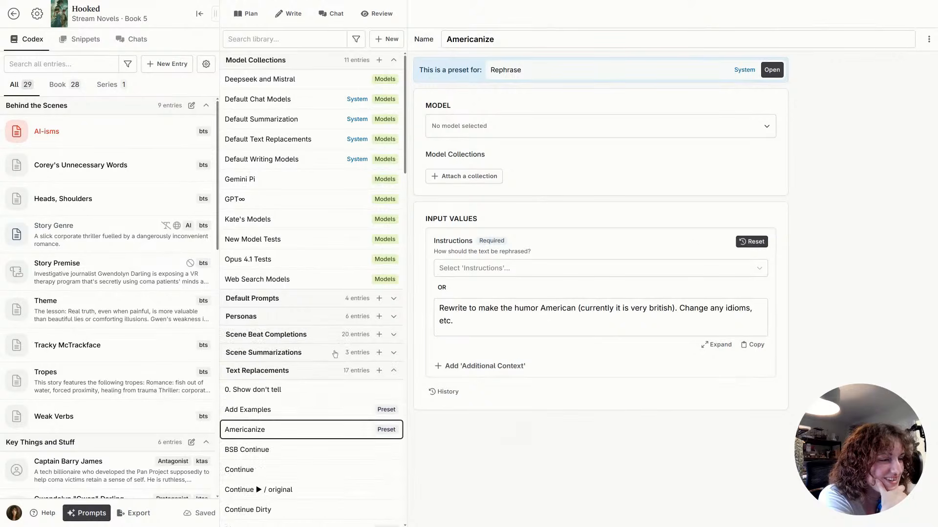
left_click(330, 370)
left_click(330, 371)
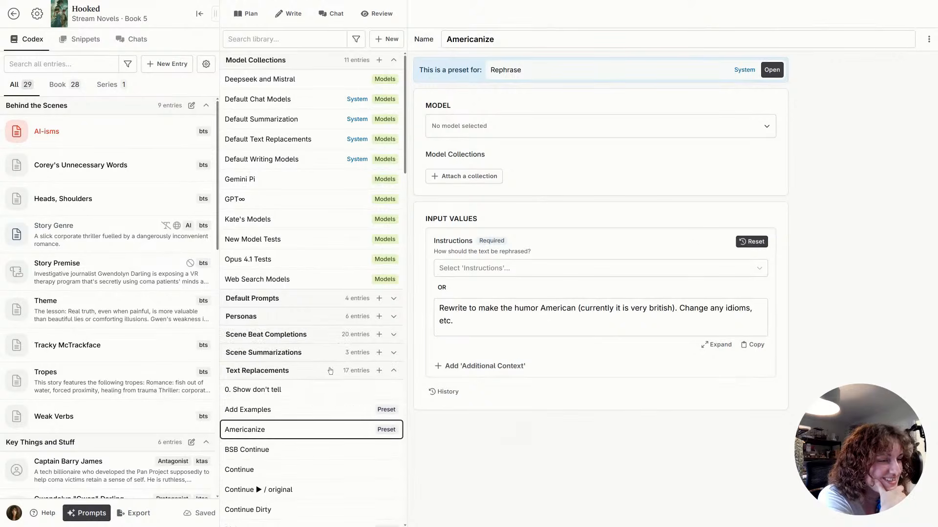
scroll(331, 367, "down", 10)
scroll(332, 363, "down", 3)
scroll(332, 364, "up", 10)
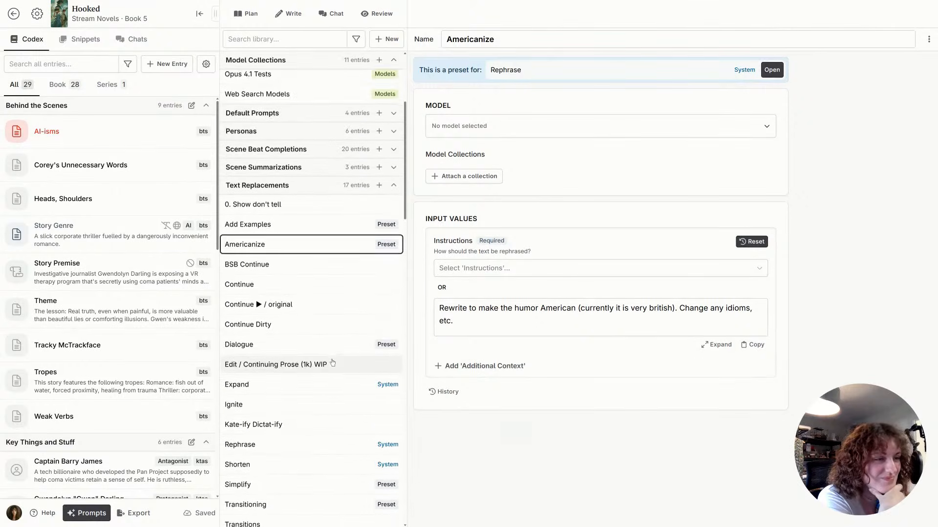
scroll(332, 363, "down", 3)
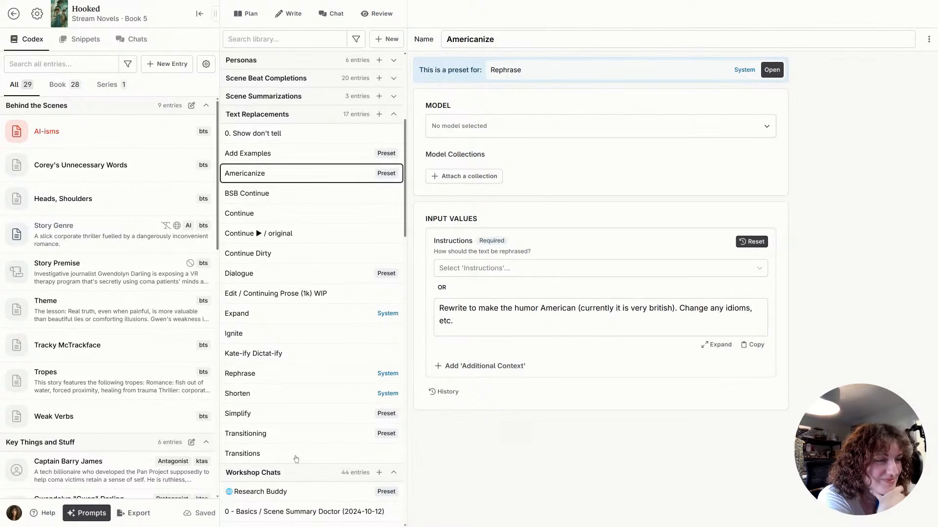
scroll(281, 313, "up", 10)
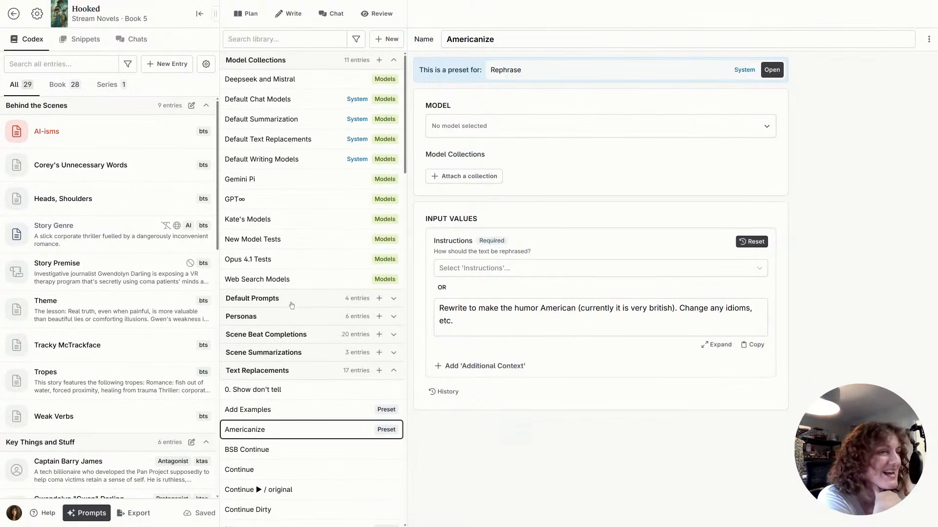
View the details of the Tracky McTrackface codex entry and close it
left_click(70, 355)
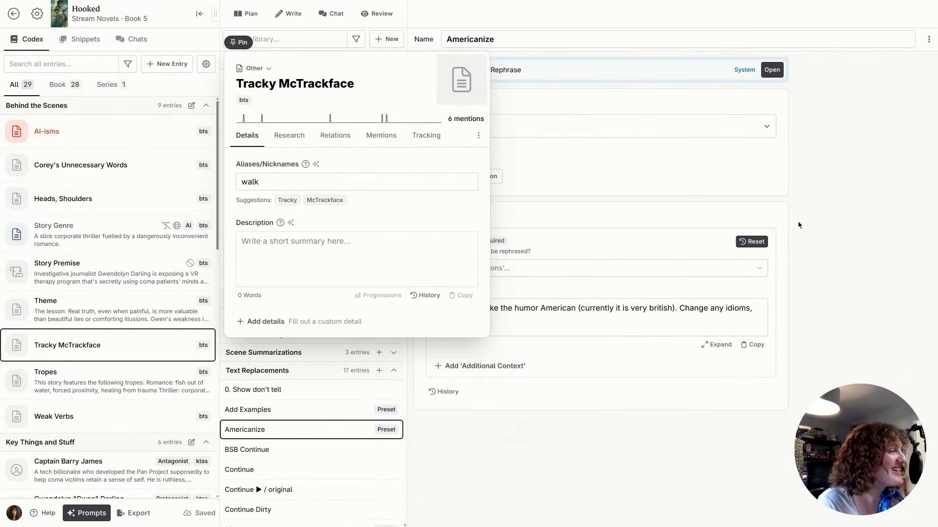
left_click(817, 181)
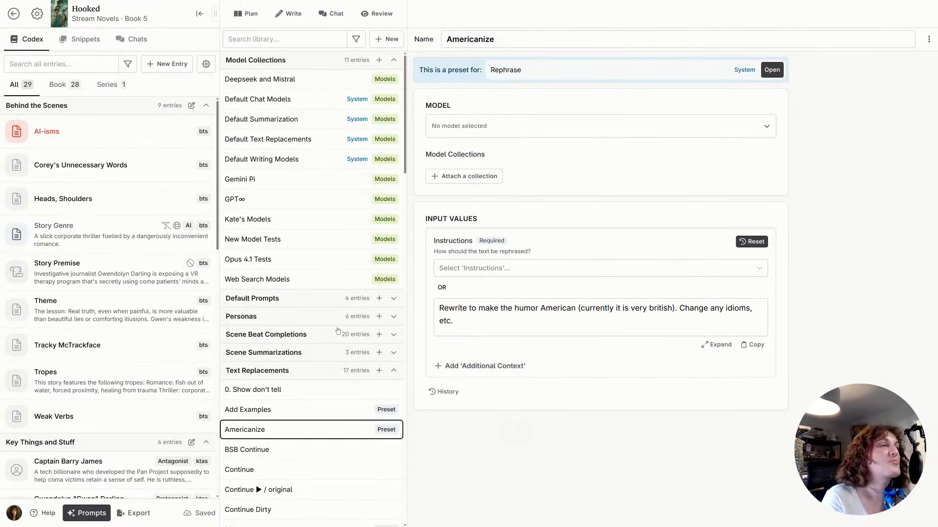
Open the Rephrase system prompt in Text Replacements and add a new preset to it
scroll(333, 330, "down", 3)
scroll(333, 330, "up", 2)
scroll(333, 325, "down", 2)
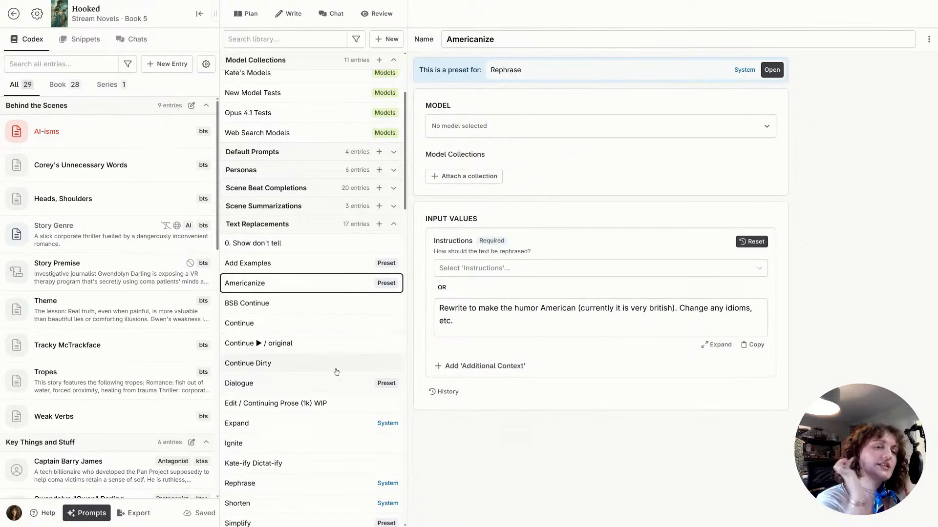
scroll(333, 362, "down", 2)
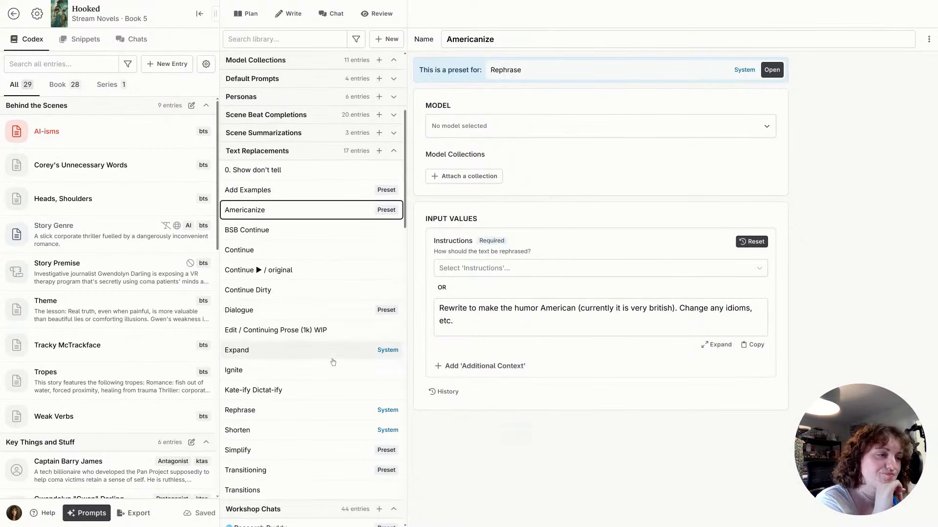
scroll(333, 362, "down", 1)
left_click(332, 373)
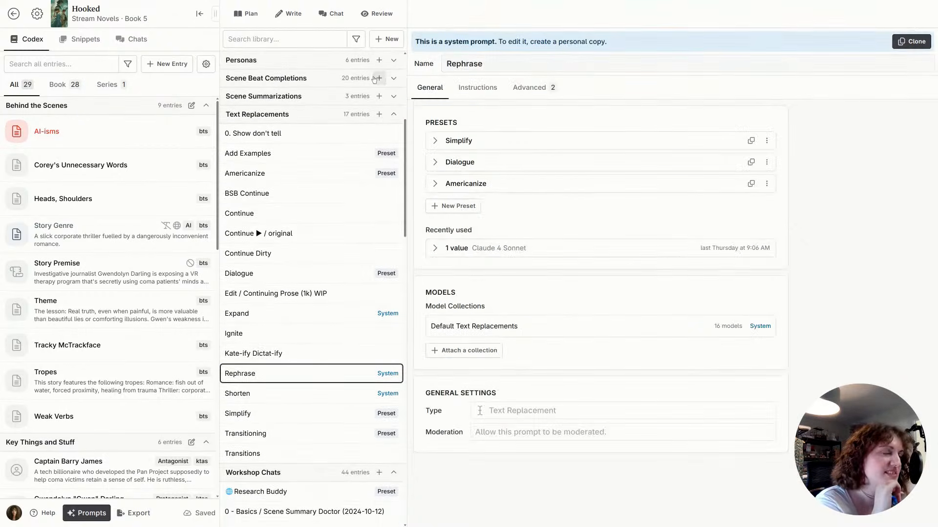
left_click(464, 206)
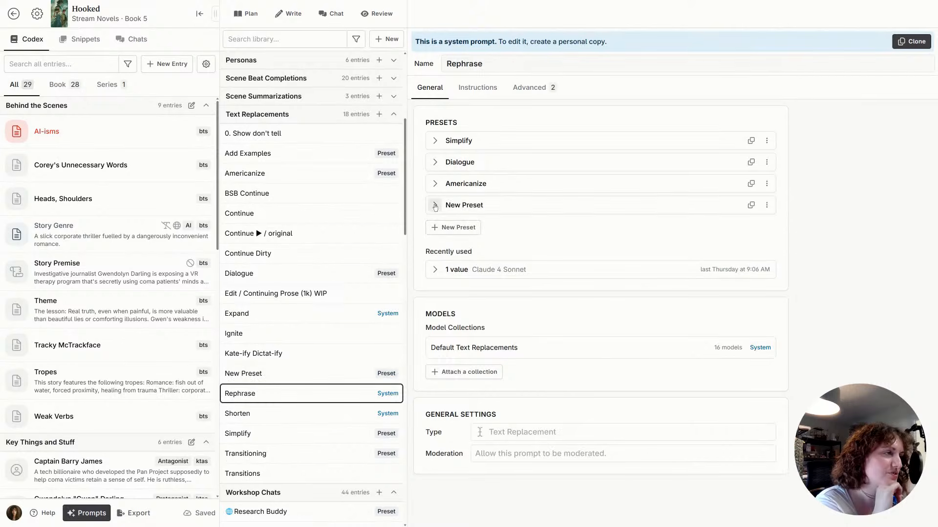
Expand the new Rephrase preset and name it "Removey AI-y"
left_click(435, 205)
triple_click(480, 222)
type("Removey")
type("AI-y")
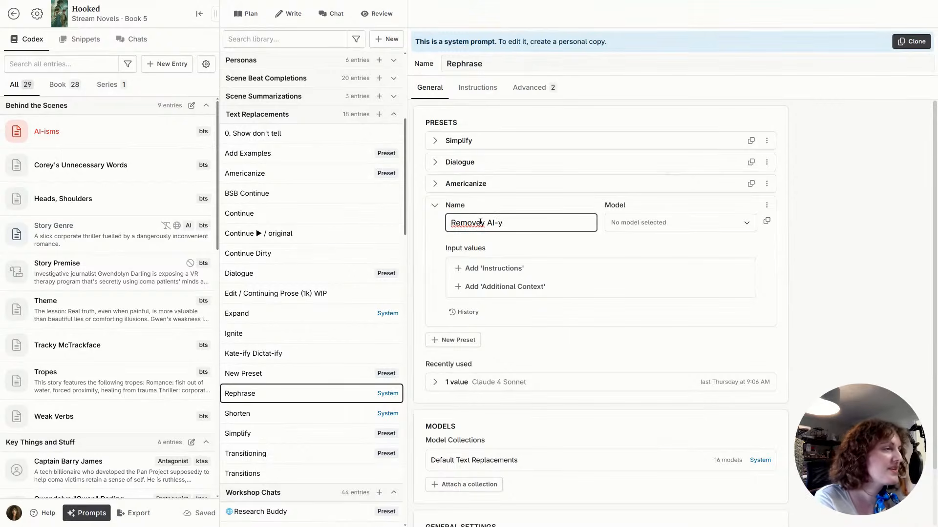
Add the 'Instructions' input value to the Removey AI-y preset
left_click(458, 269)
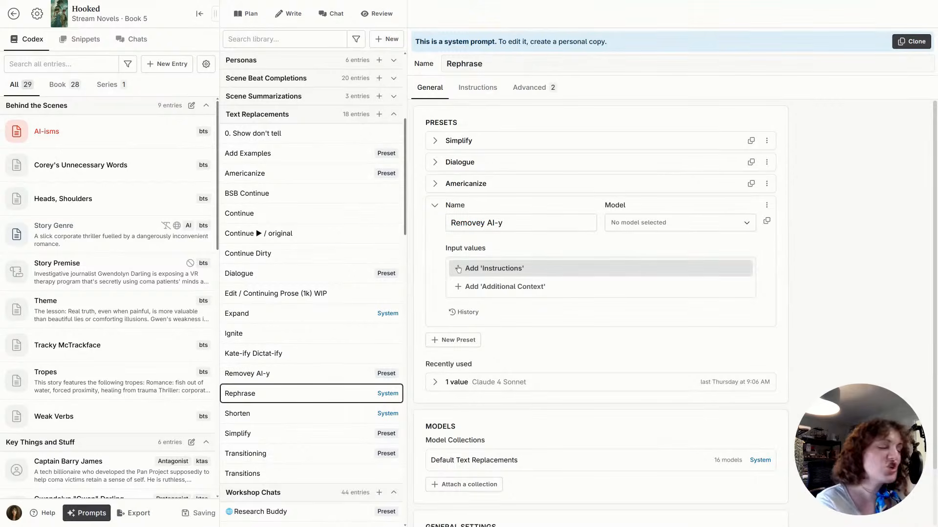
left_click(458, 269)
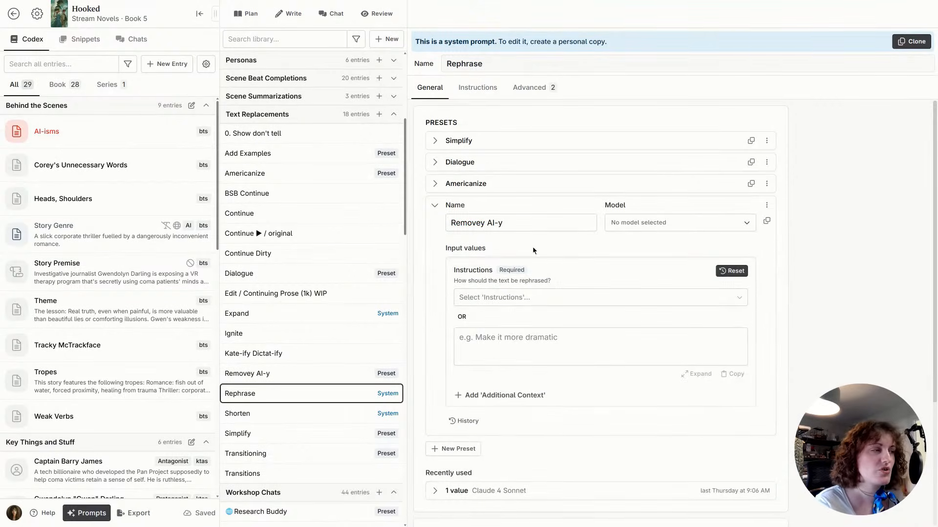
left_click(532, 300)
left_click(531, 300)
Begin the preset's custom instruction with "Rephrase to remove words that come up"
left_click(604, 338)
type("Remove ")
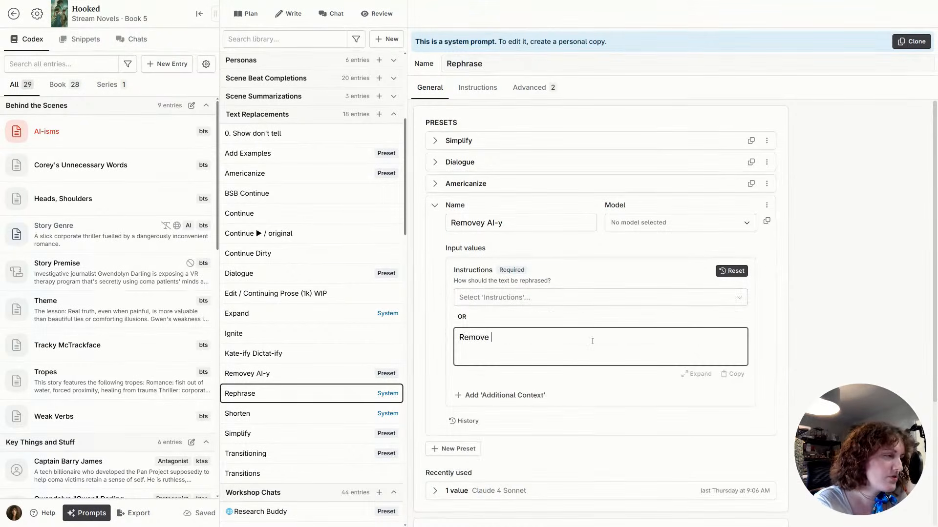
type("words that")
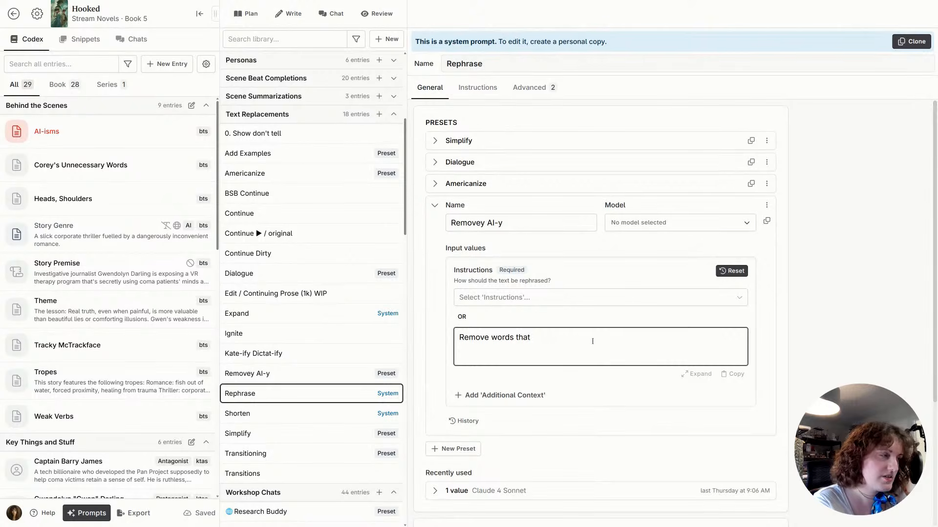
key("ctrl+a")
type("Rephrase")
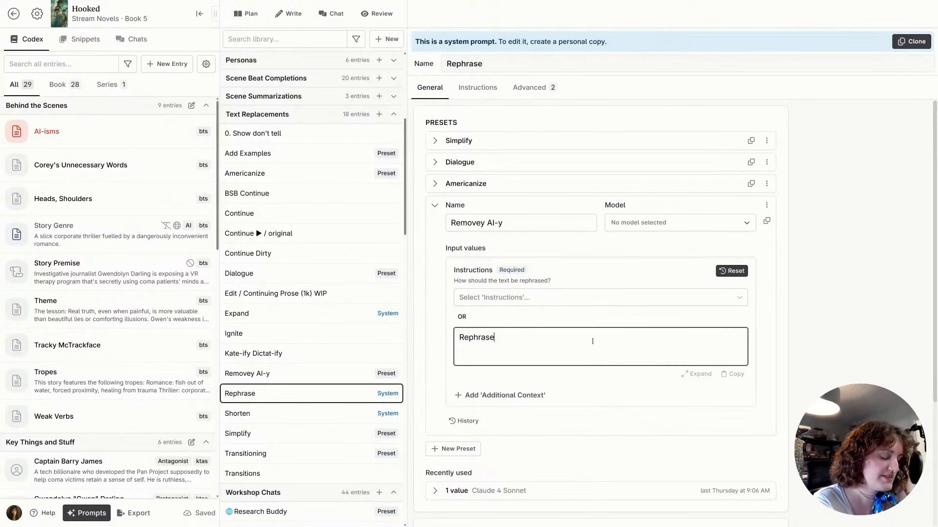
type(" to remov")
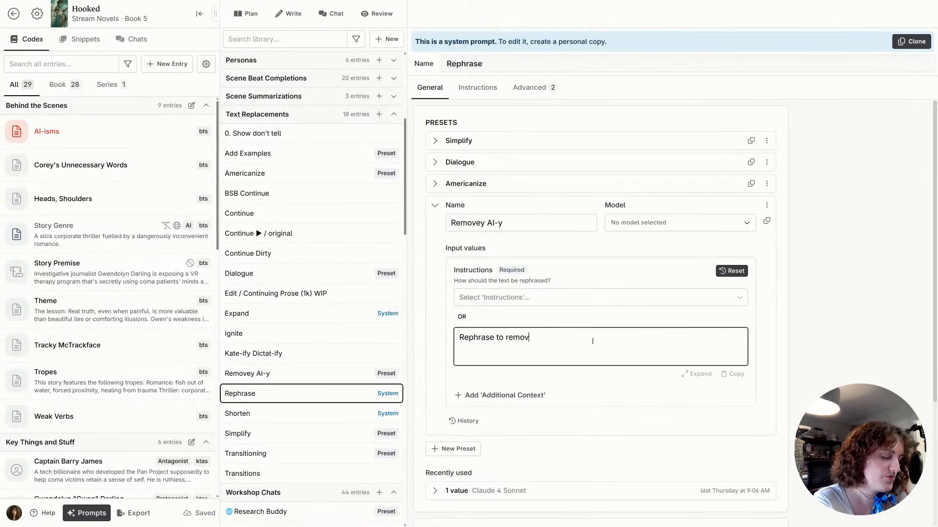
type("e words that come")
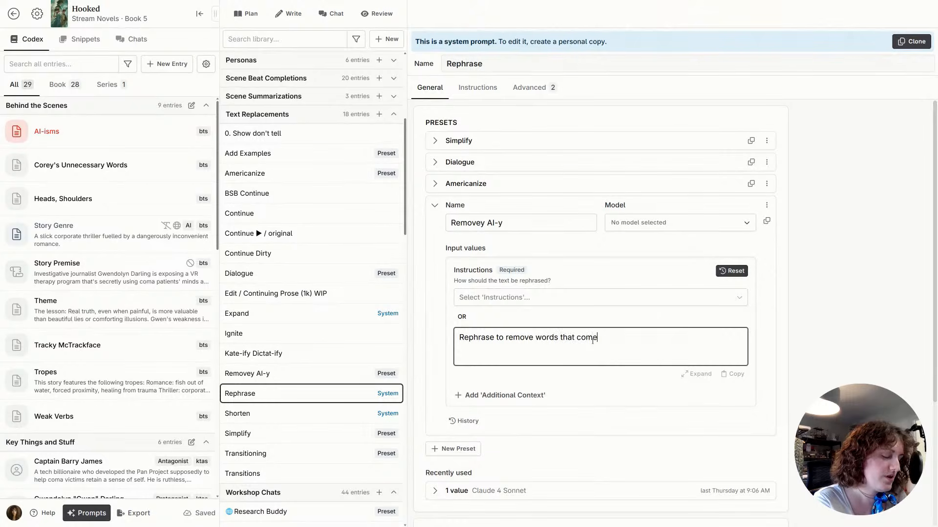
type(" up consist")
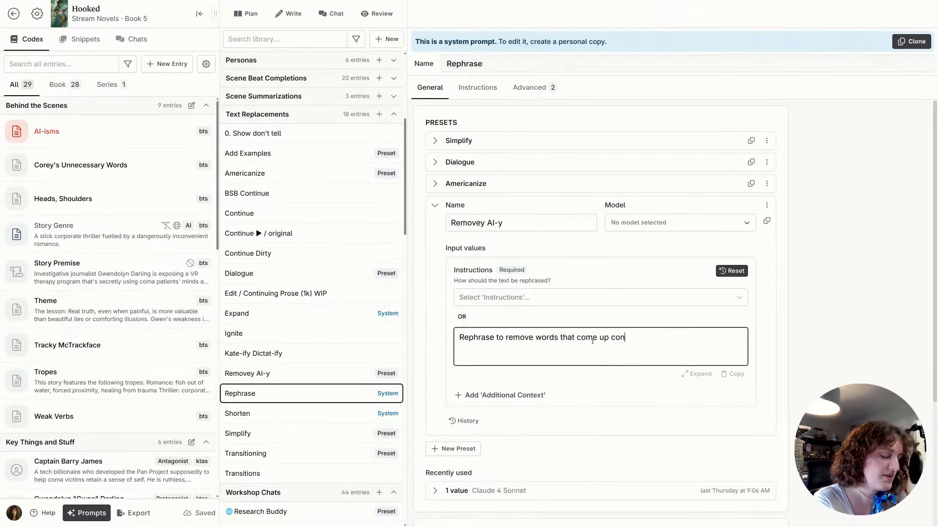
key("BackSpace")
key("BackSpace")
key("BackSpace")
key("BackSpace")
key("BackSpace")
key("BackSpace")
key("BackSpace")
Continue the instruction with "at a high rate in AI training data, for example:" and start a bullet list below it
type("at a high rate in AI ")
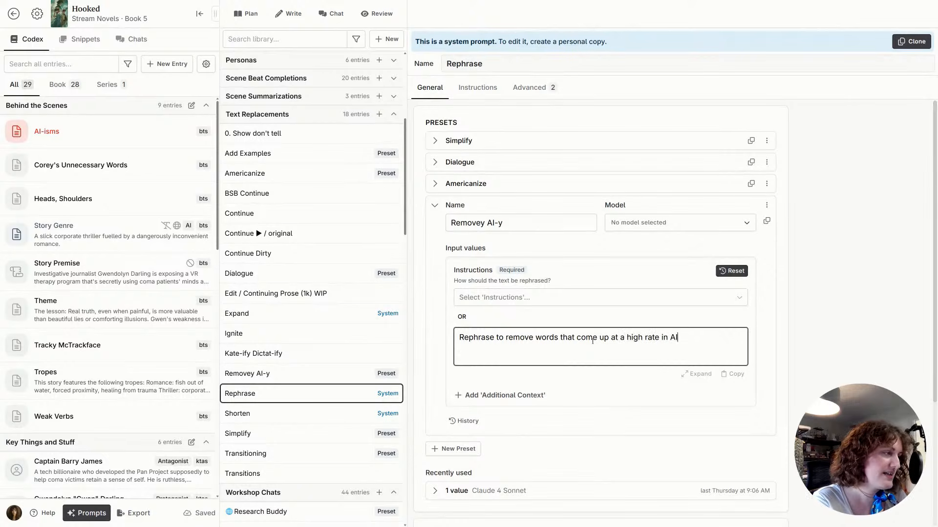
type("tra")
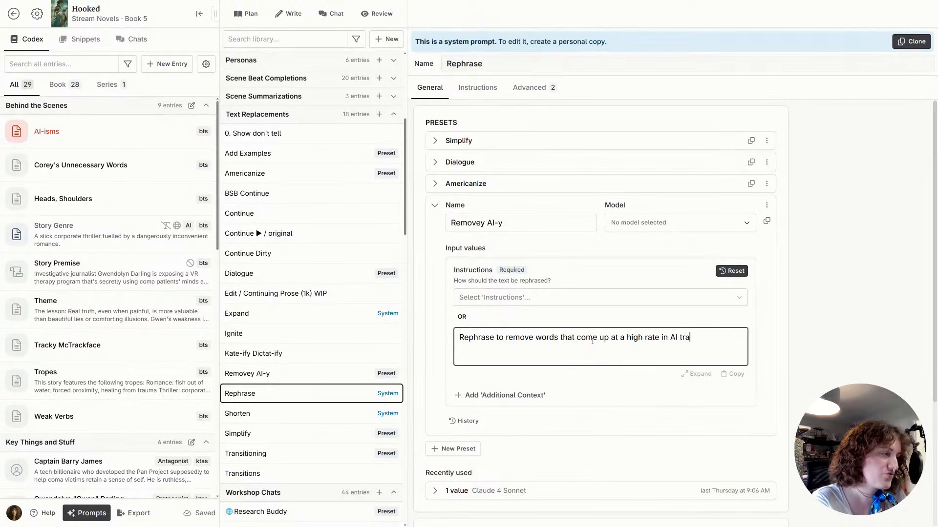
type("ining data, for example,")
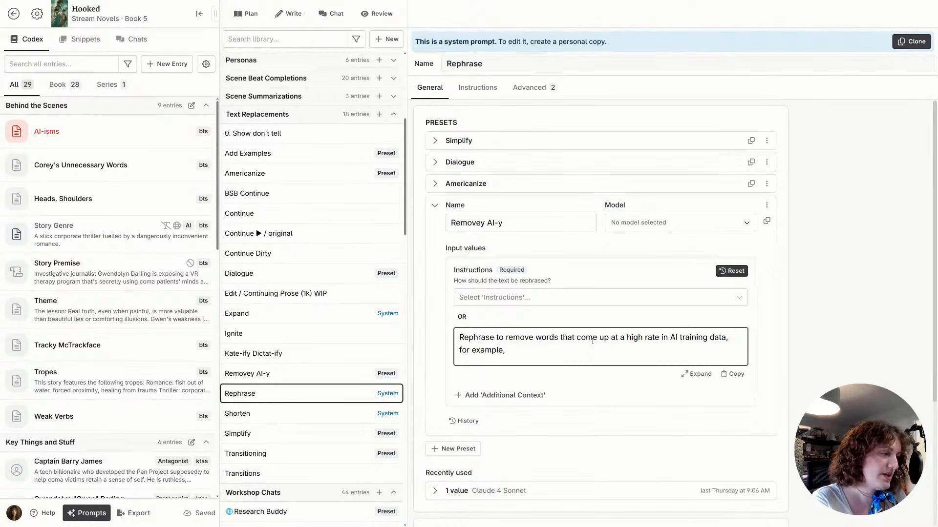
key("BackSpace")
key("BackSpace")
type(":")
key("Return")
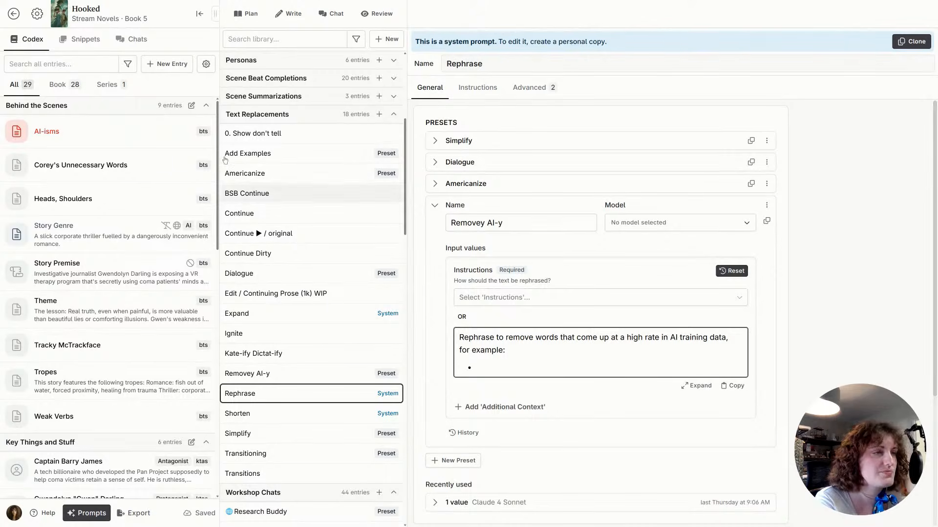
Look through the aliases of the AI-isms codex entry for an overused word and highlight "tremble"
left_click(81, 141)
scroll(377, 211, "down", 1)
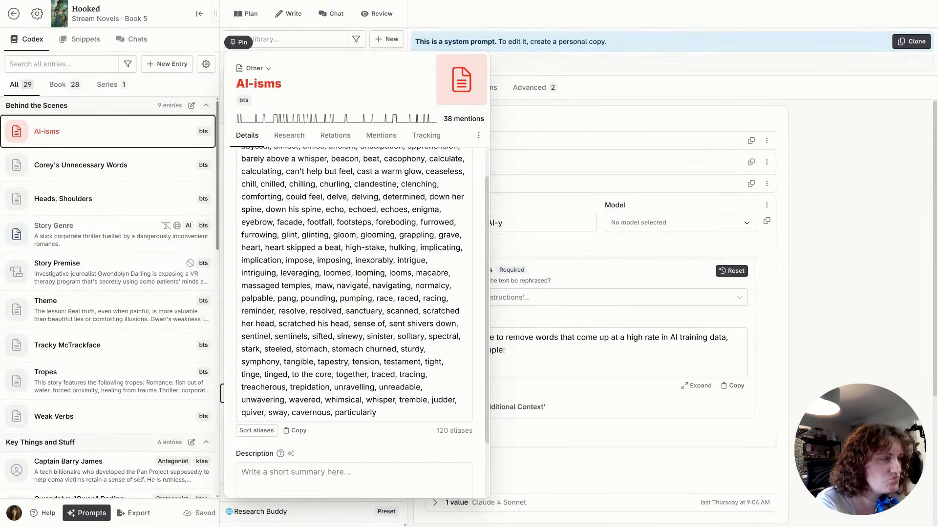
scroll(382, 233, "up", 1)
scroll(383, 233, "up", 1)
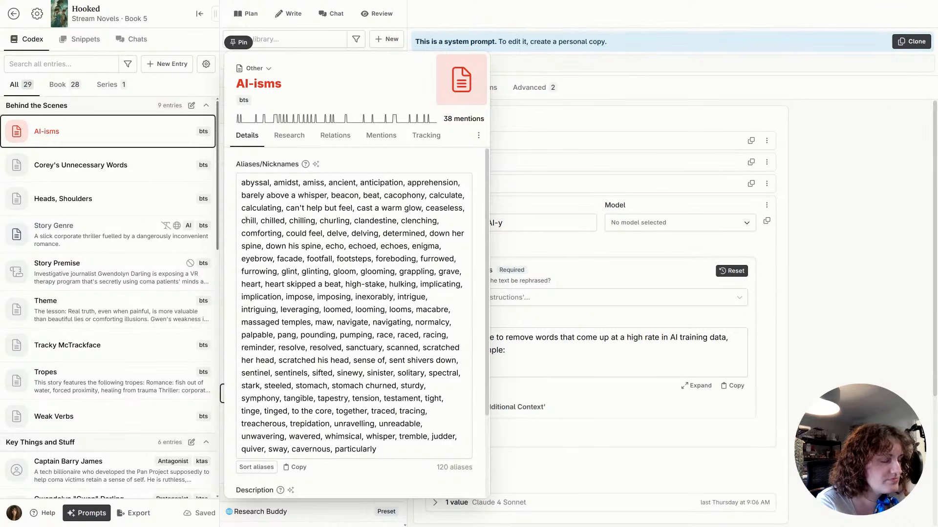
scroll(380, 420, "down", 1)
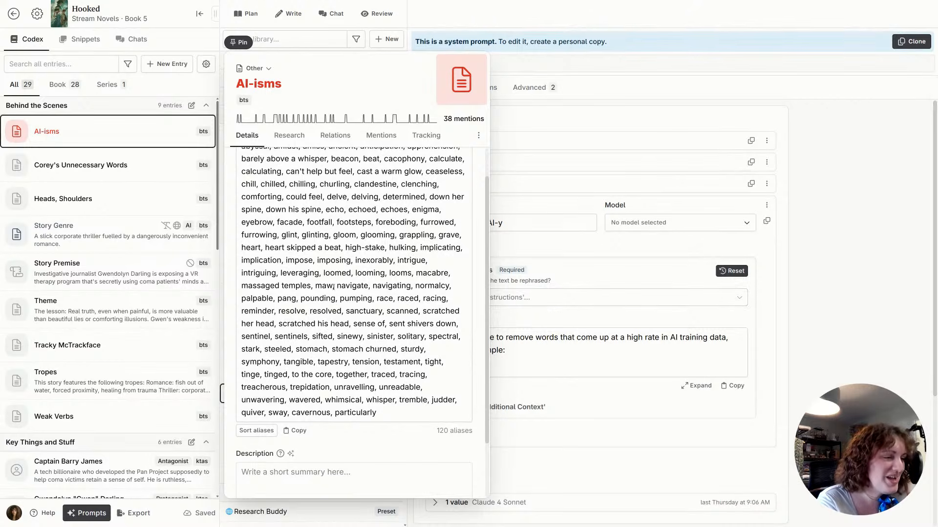
scroll(335, 288, "down", 1)
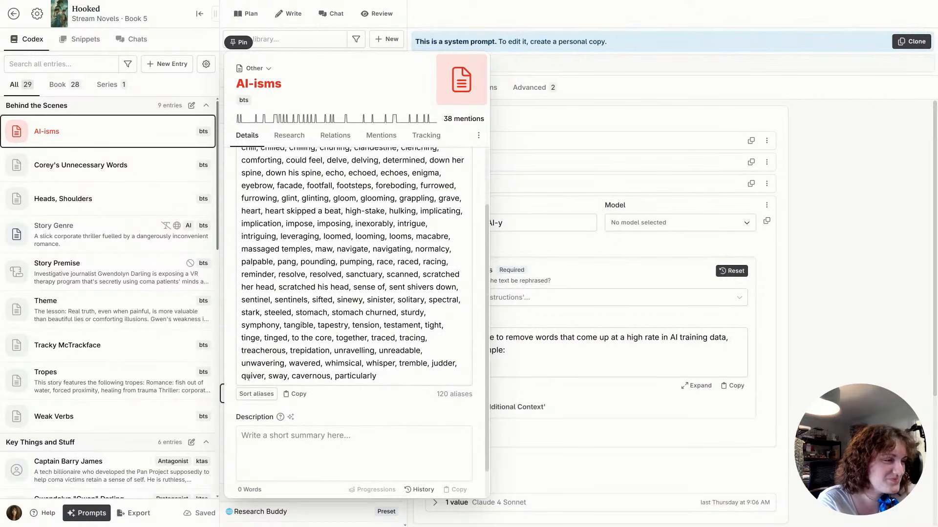
double_click(413, 363)
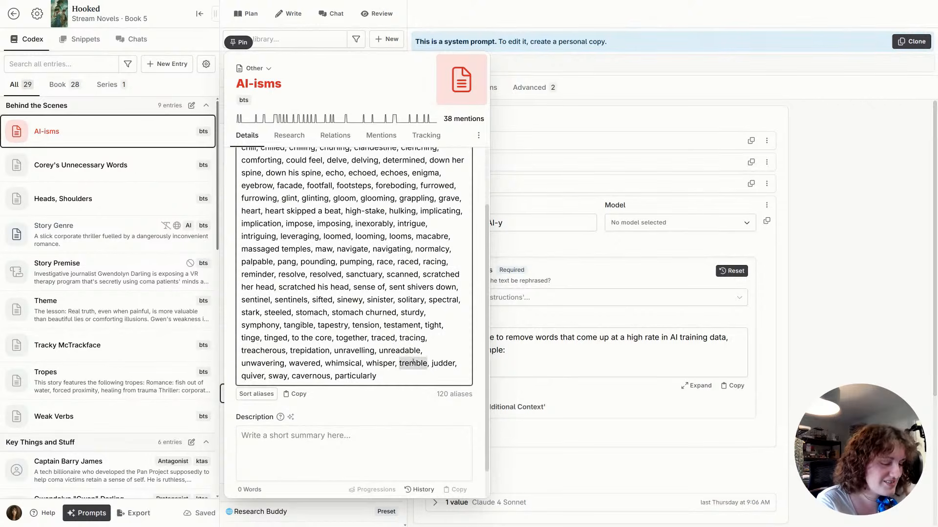
Write the first example bullet in the preset's instructions as "she trembled -> she pulled her jacket tighter."
left_click(544, 343)
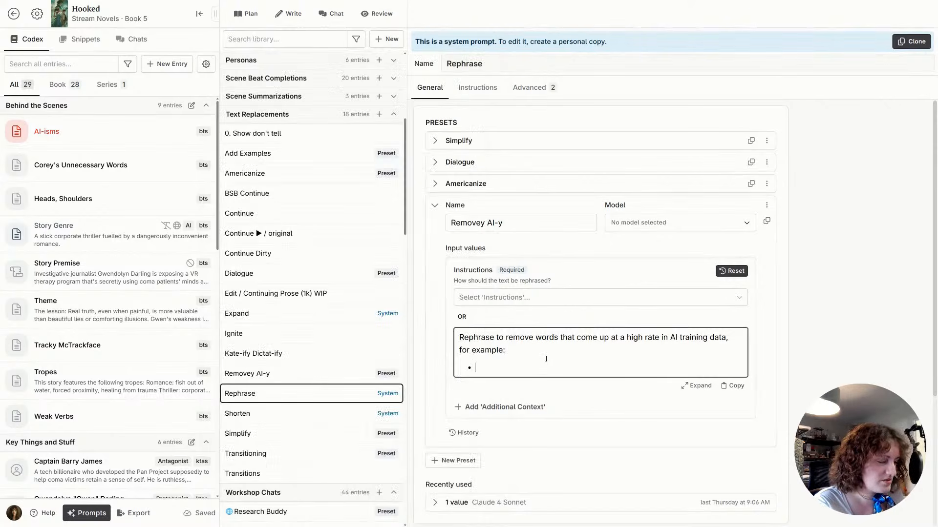
type("s")
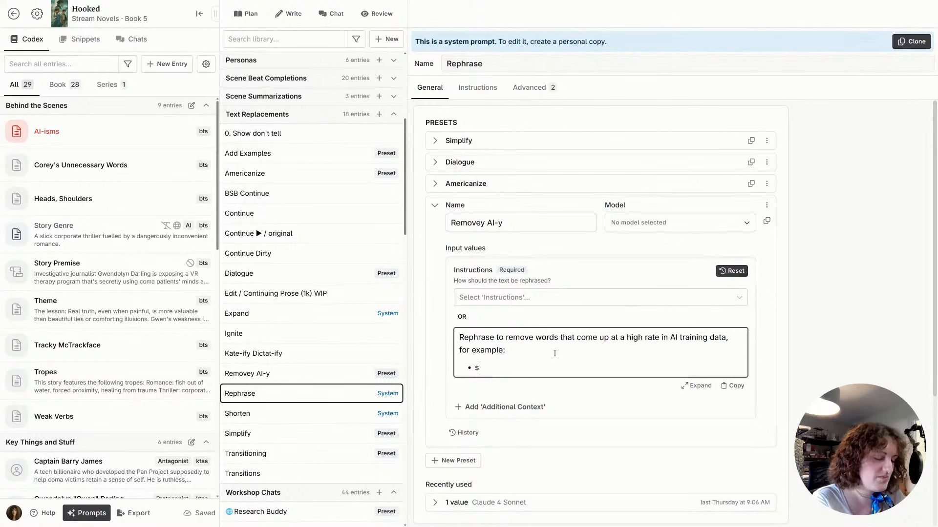
type("he trembled —>")
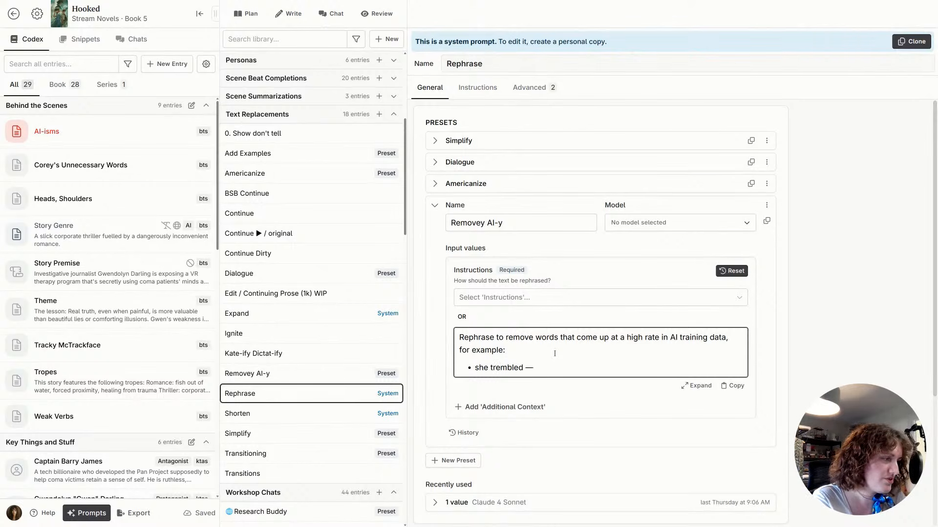
key("BackSpace")
type("->")
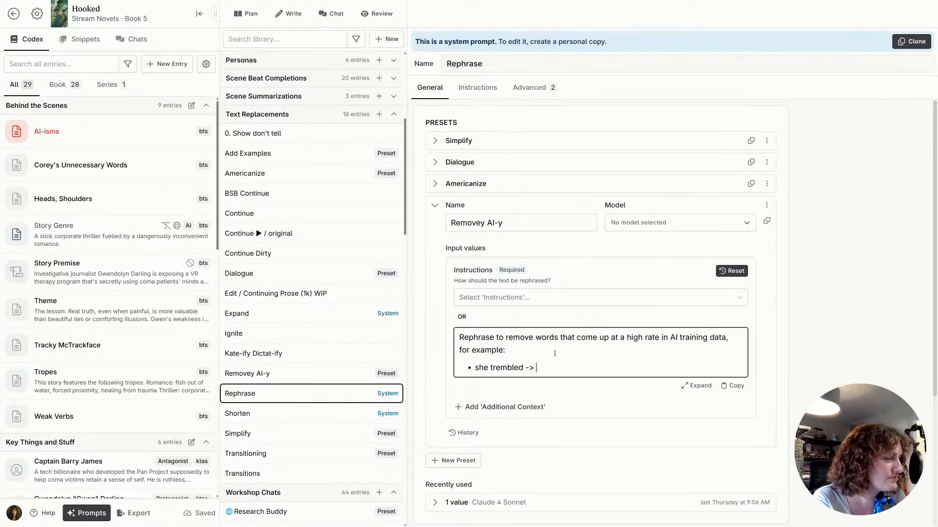
type("she pulled her jacket tighter")
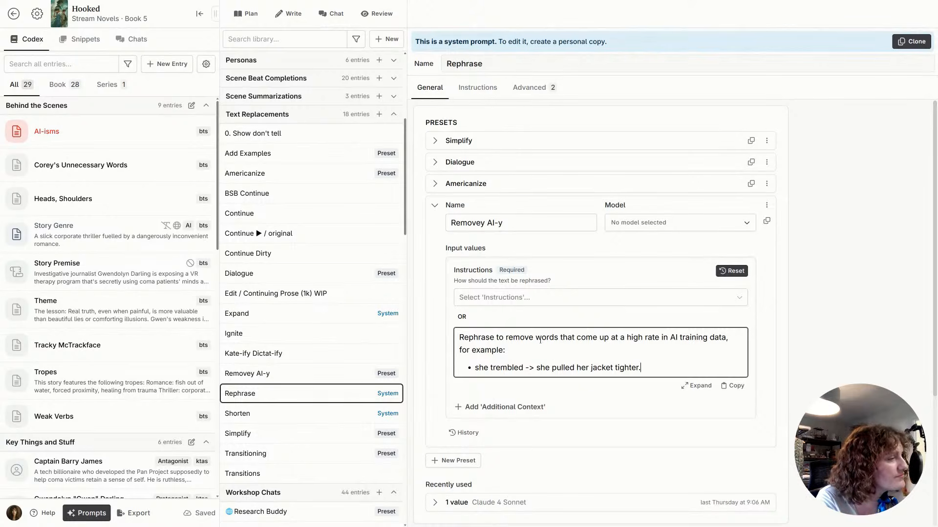
type(".")
Insert "replacing them with more interesting phrases or words that convey the story," before "for example" in the instruction
left_click(728, 337)
type("replac")
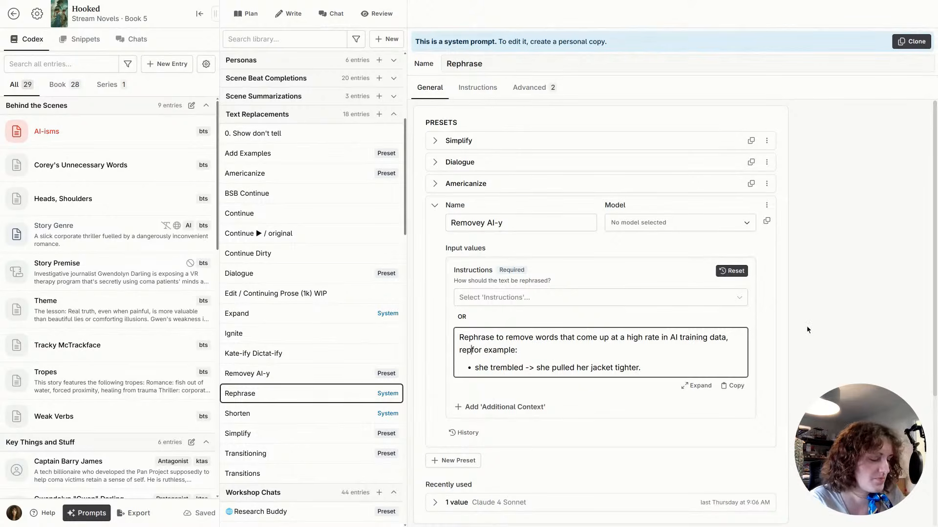
type("ing them ")
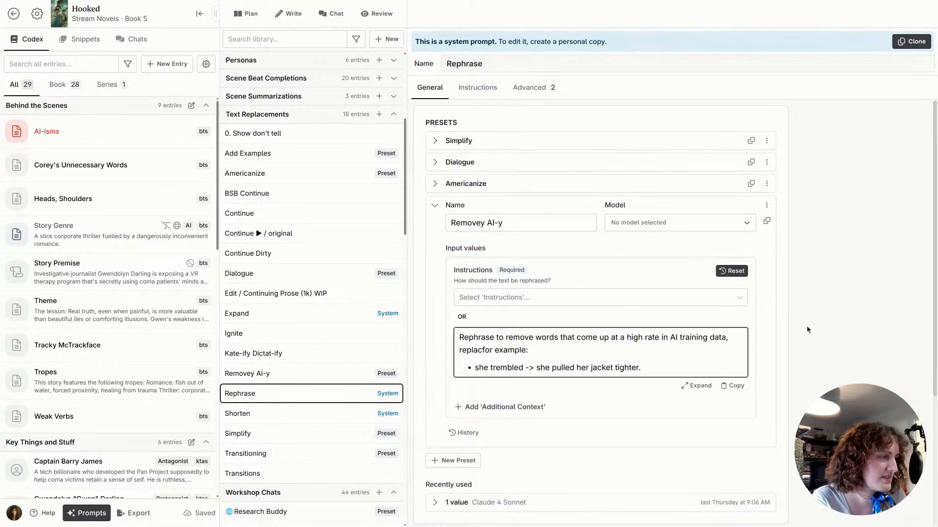
type("with")
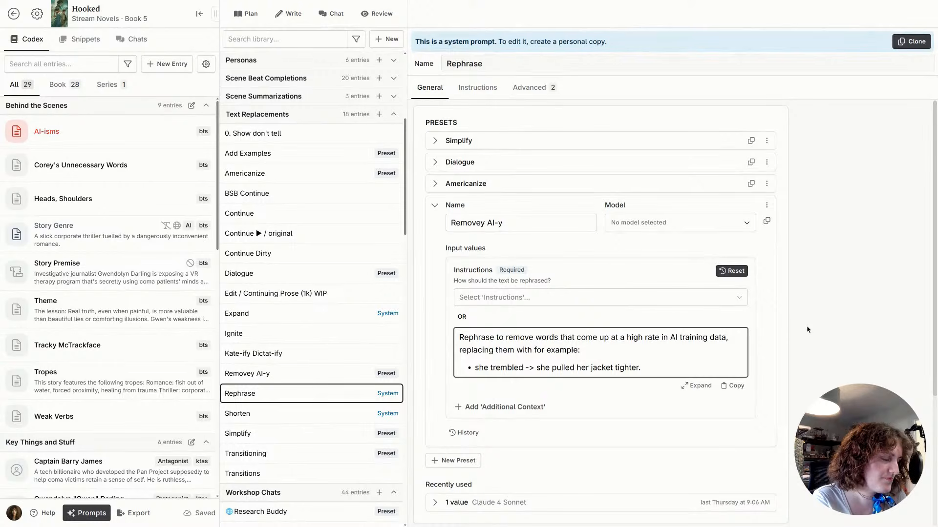
type("more interesting ")
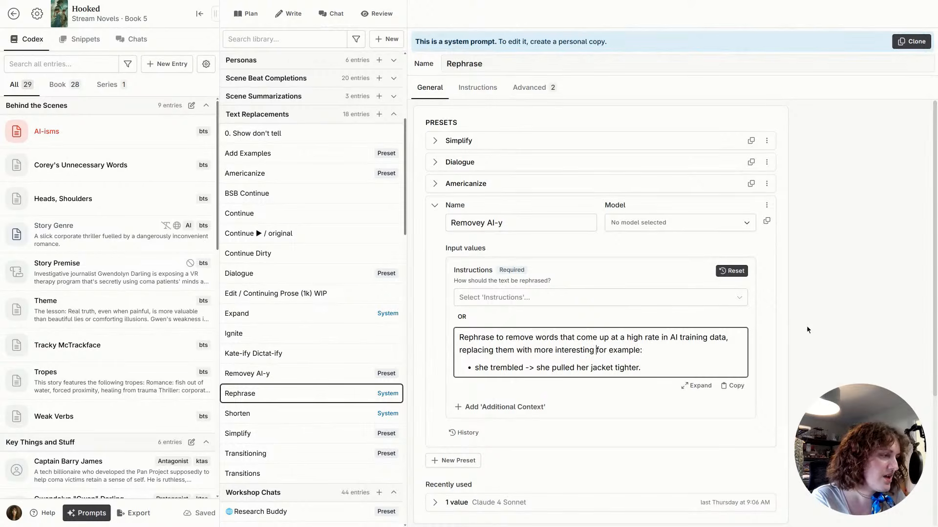
type("phrases or wor")
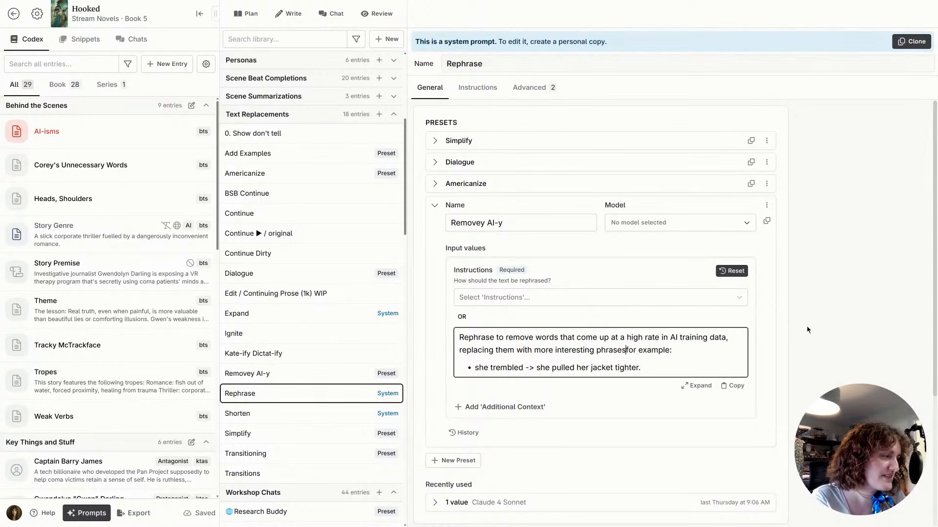
type("ds,")
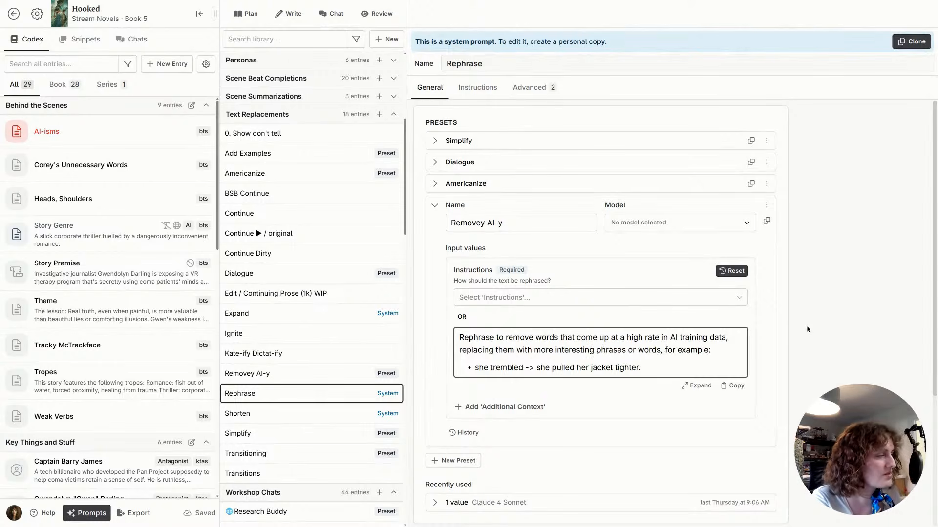
key("BackSpace")
key("BackSpace")
type("that convey the story")
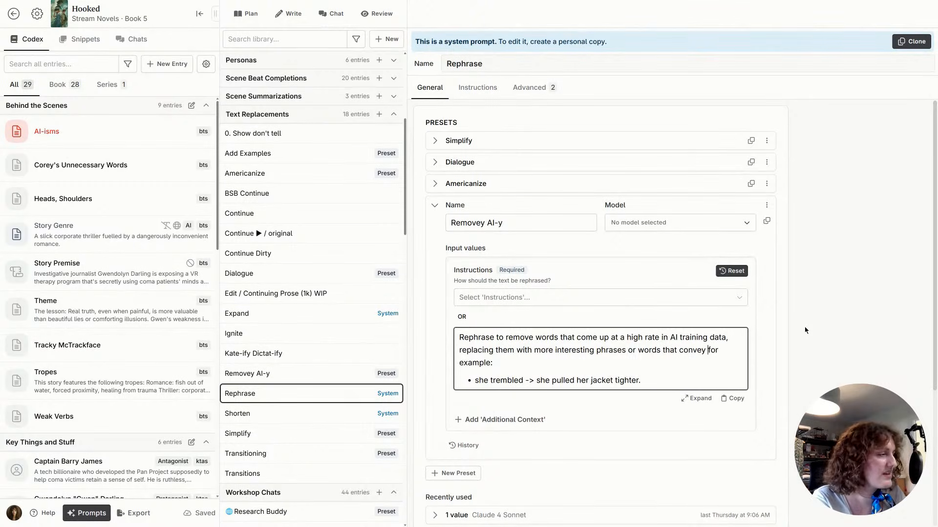
type(",")
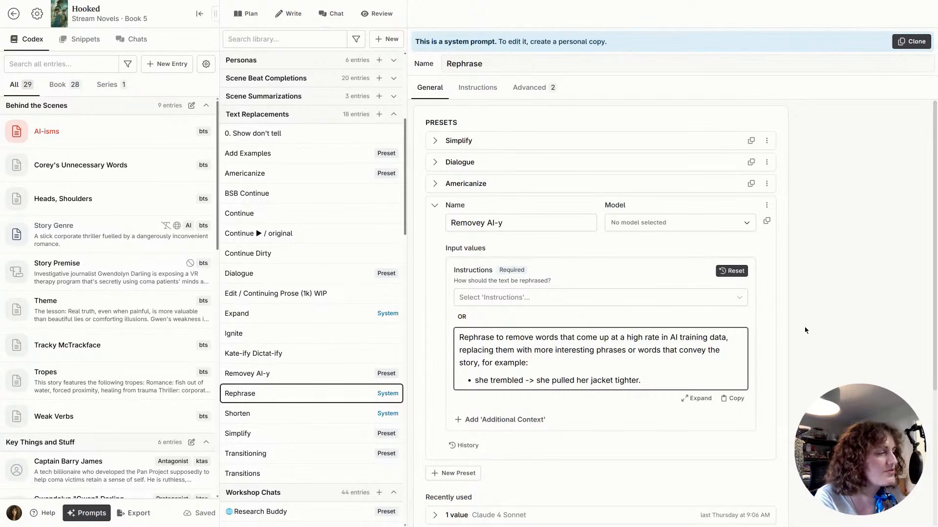
Replace the first bullet's final period with "around her" and start a second bullet
left_click(689, 379)
key("BackSpace")
type("around her")
key("Return")
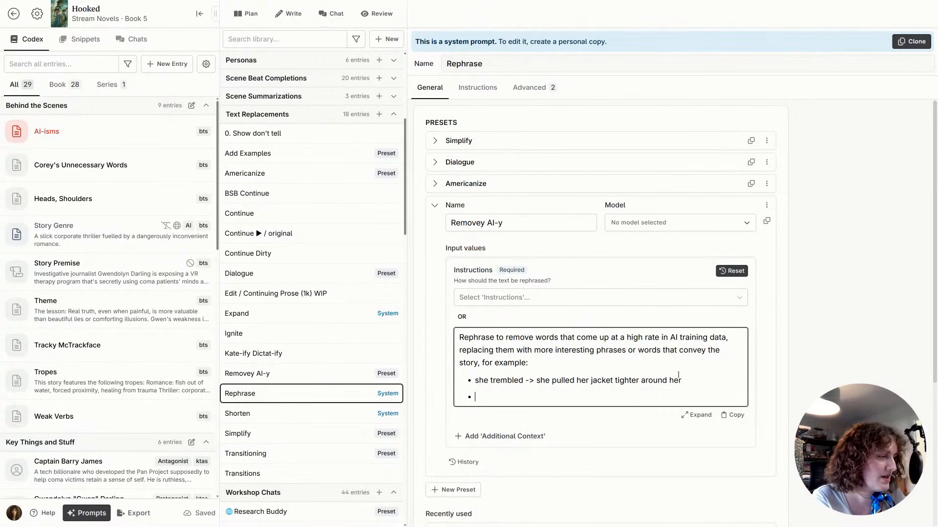
Copy "heart skipped a beat" from the AI-isms aliases and begin the second example bullet with "his heart skipped a beat ->"
left_click(111, 128)
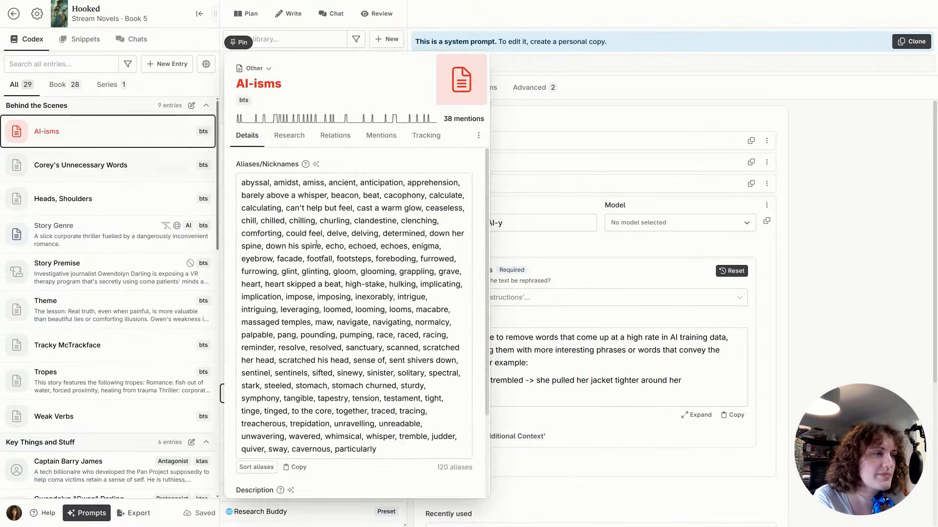
left_click_drag(265, 284, 341, 285)
key("ctrl+c")
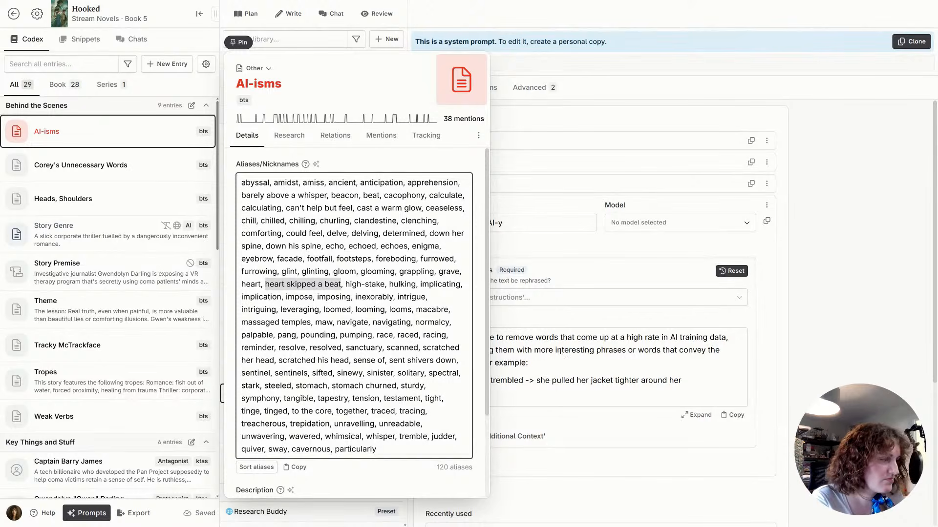
left_click(536, 397)
type("his")
key("ctrl+v")
type("->")
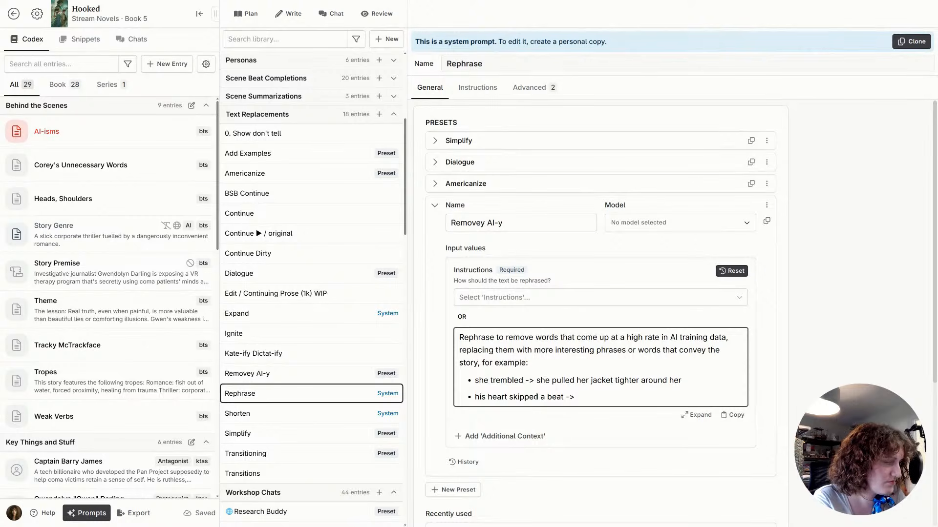
Complete the second example bullet with the replacement phrase "he paused, exhaling sharply"
type("he pause")
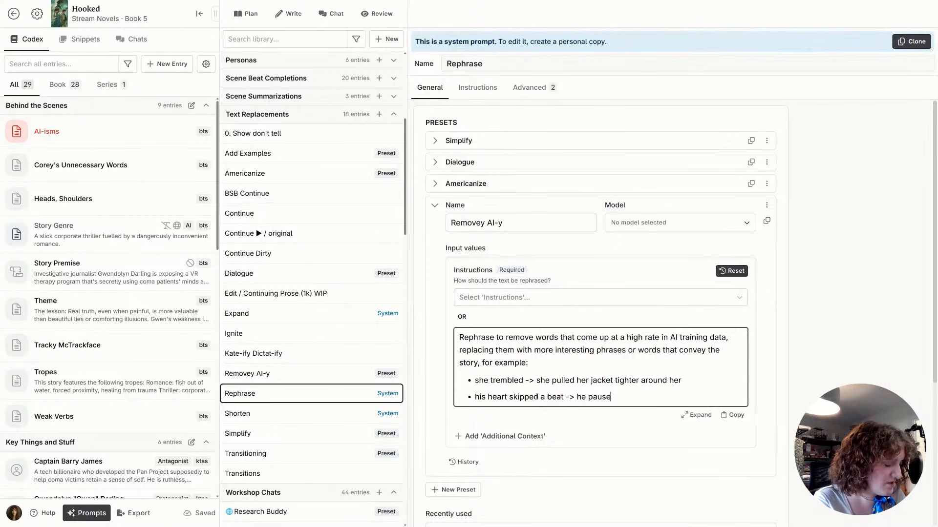
type("d, ")
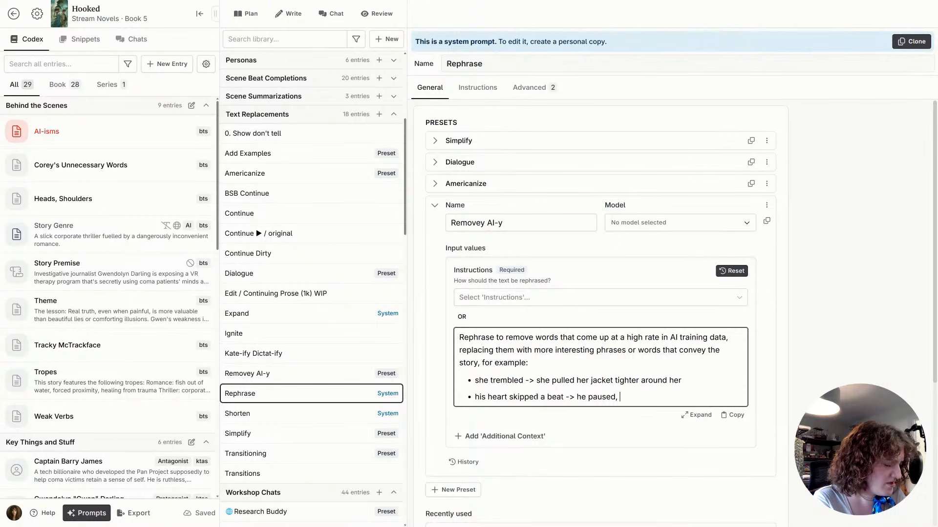
type("fro")
key("BackSpace")
key("BackSpace")
key("BackSpace")
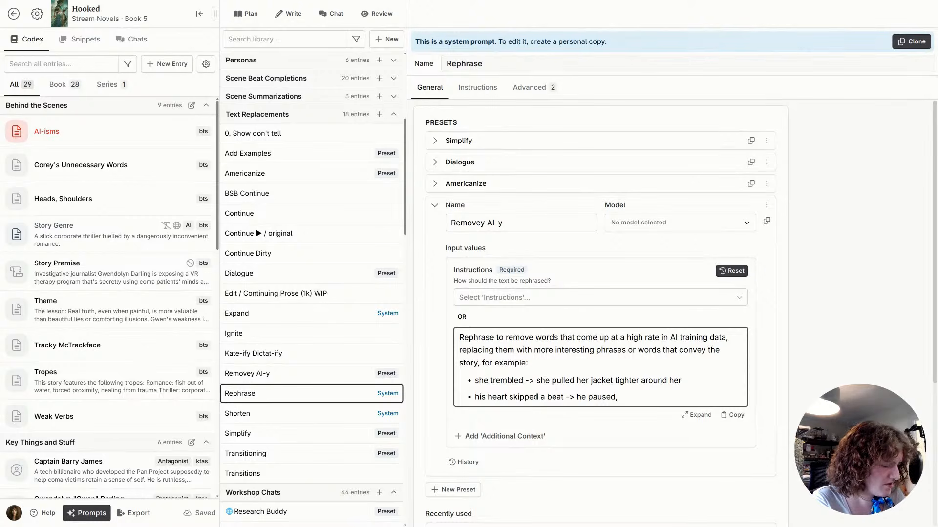
type("exhaling sharply")
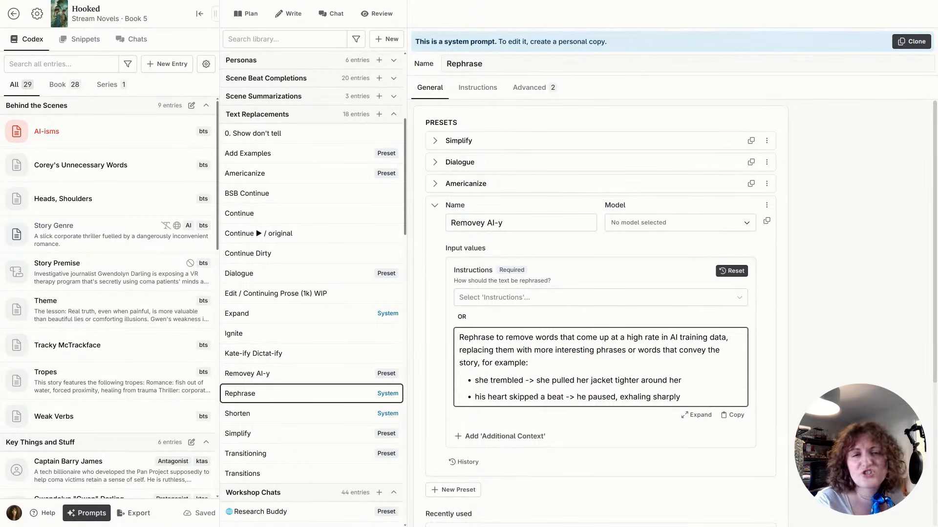
left_click(526, 244)
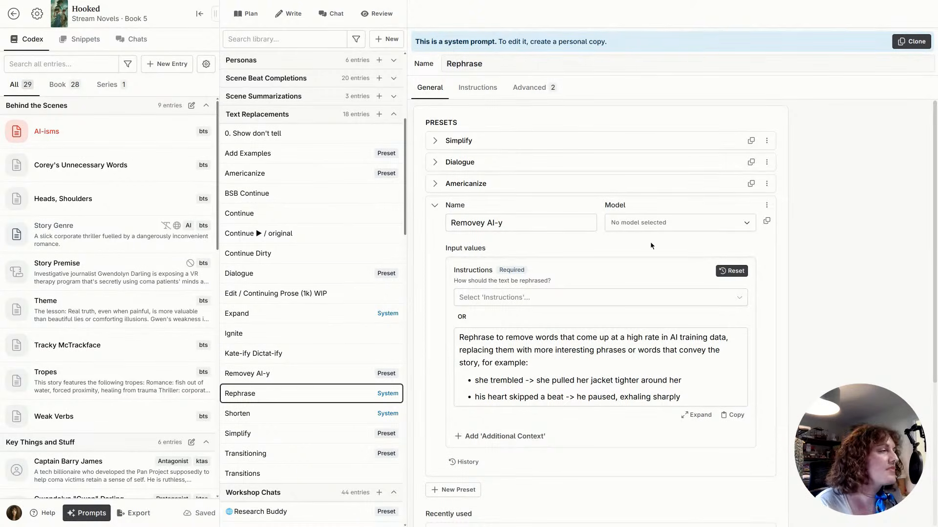
Look through the models available for the Removey AI-y preset without choosing one
left_click(665, 223)
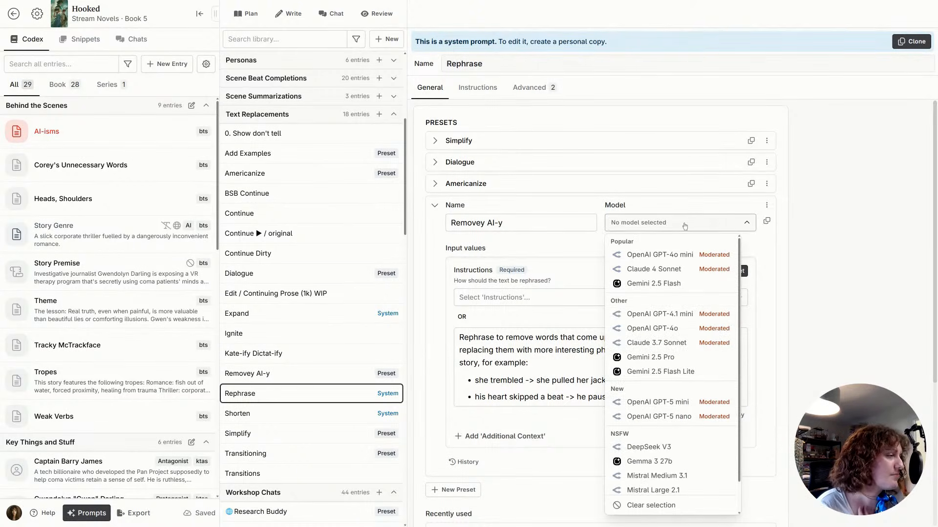
scroll(678, 402, "down", 1)
scroll(677, 401, "up", 1)
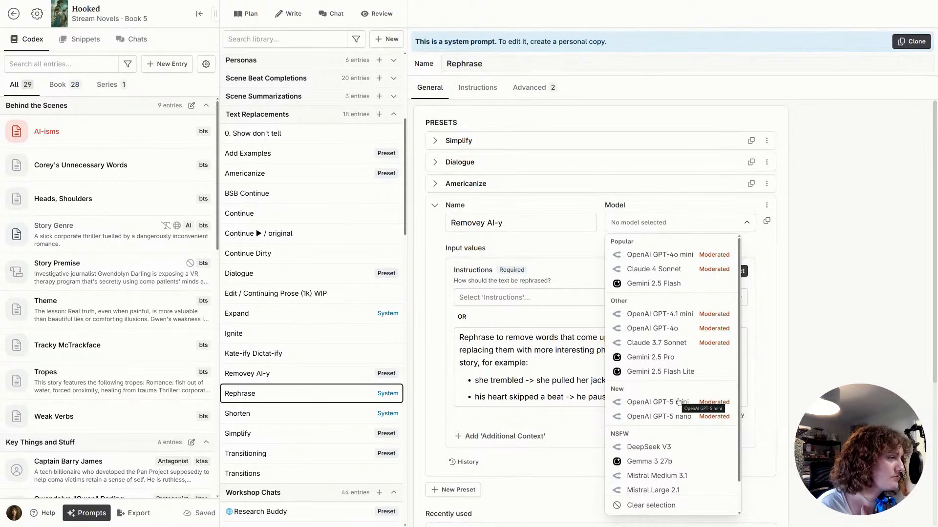
scroll(678, 402, "down", 1)
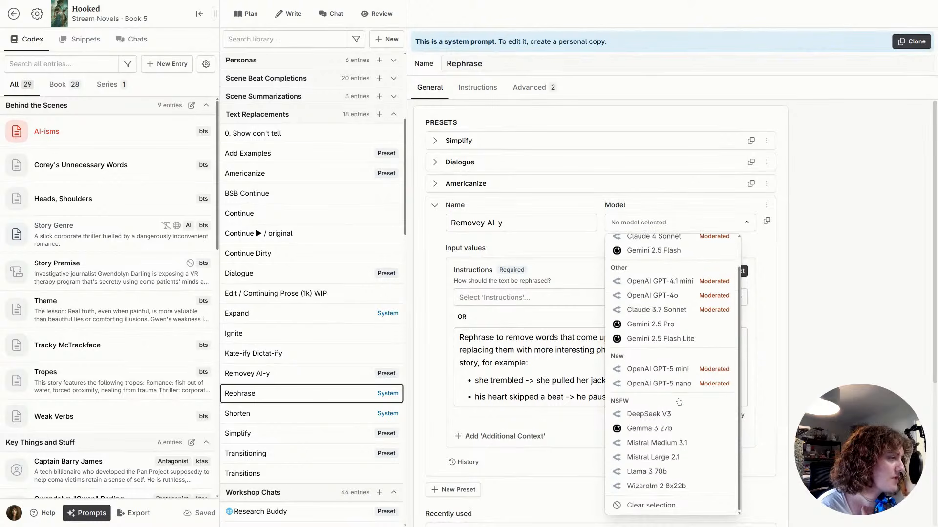
left_click(555, 260)
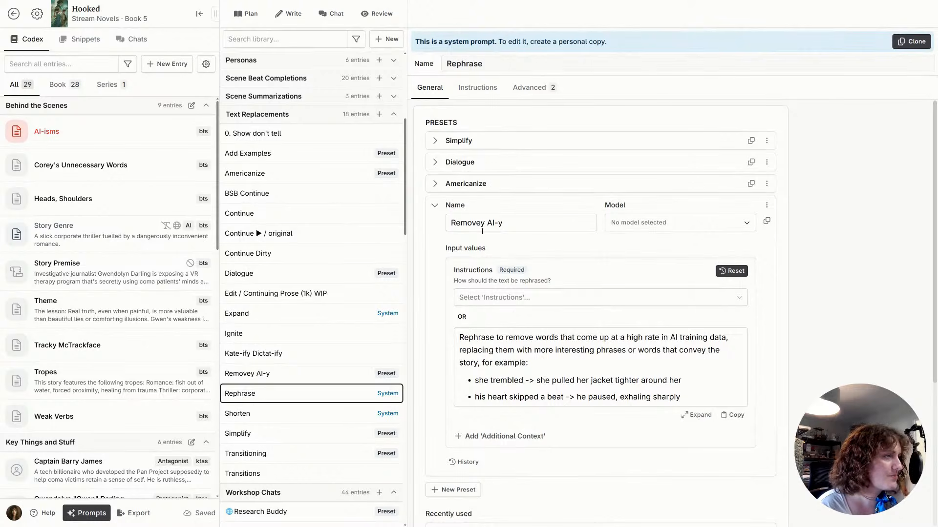
Collapse the Removey AI-y preset and attach the owner's personal six-model collection to the Rephrase prompt
left_click(435, 205)
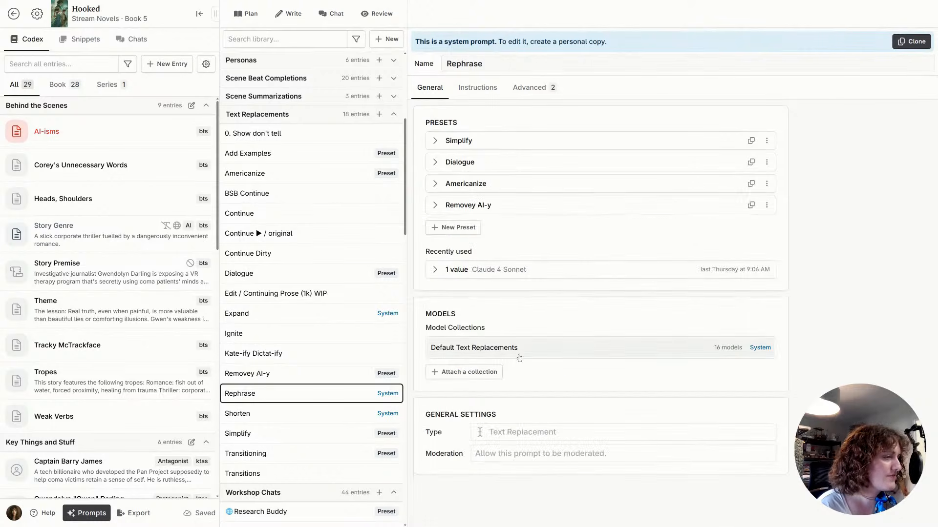
left_click(494, 373)
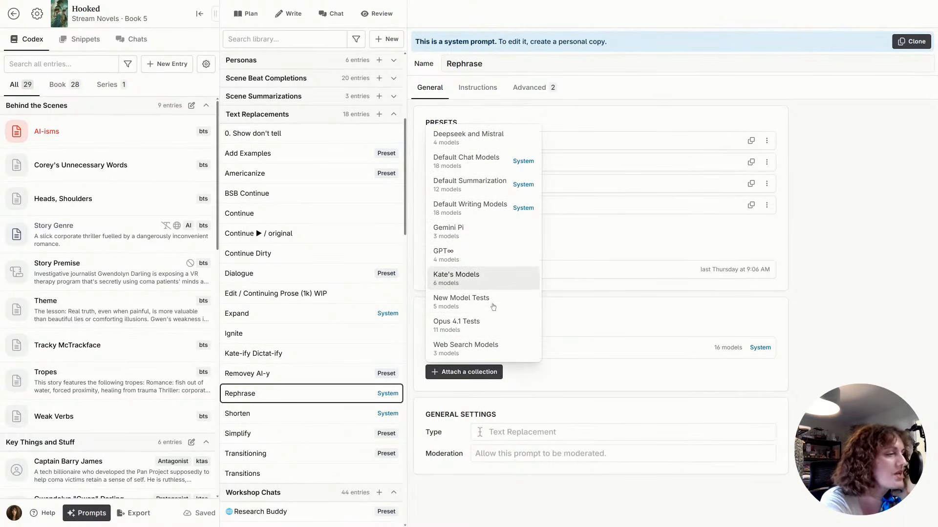
left_click(495, 276)
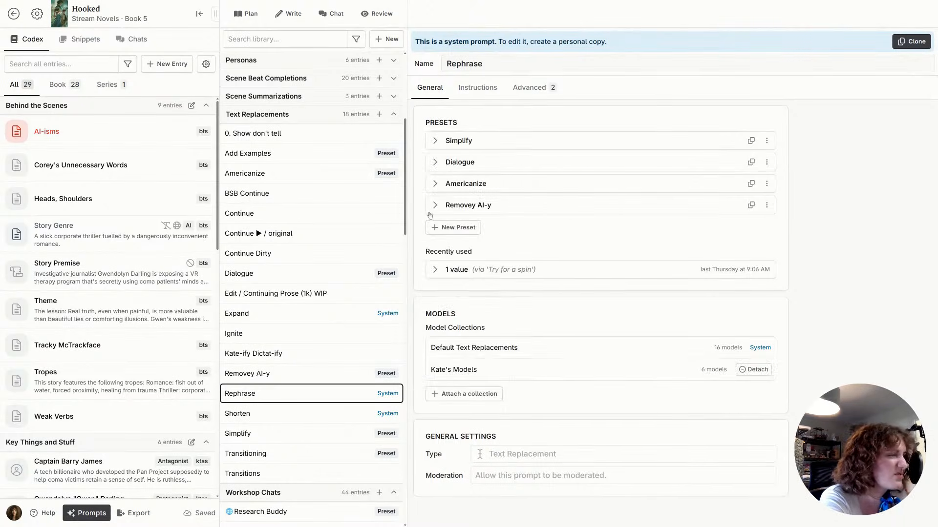
Set the Removey AI-y preset's model to Sonnet 4.5 and collapse the preset
left_click(434, 206)
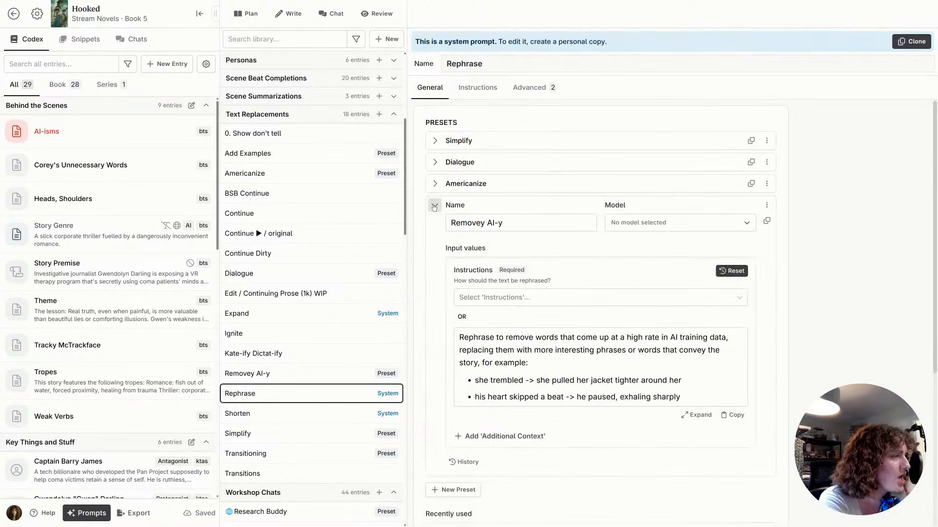
left_click(708, 223)
left_click(668, 301)
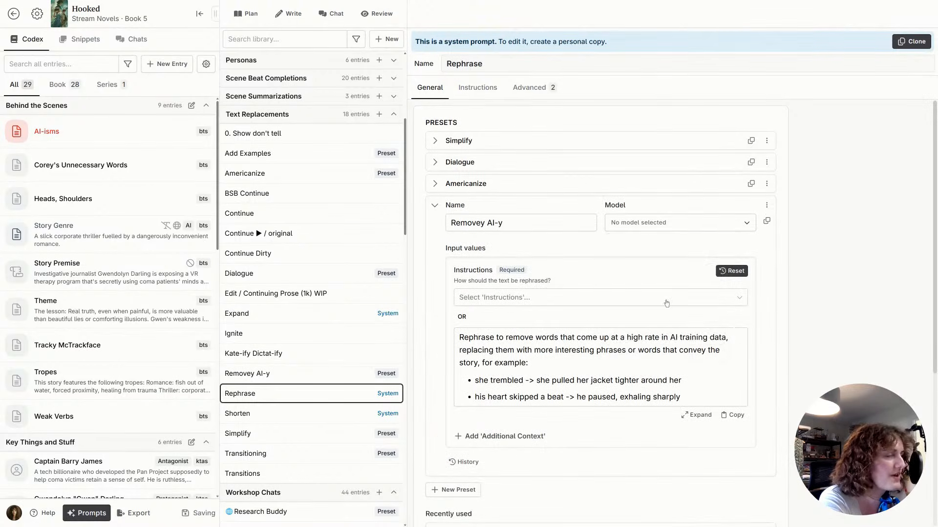
left_click(435, 208)
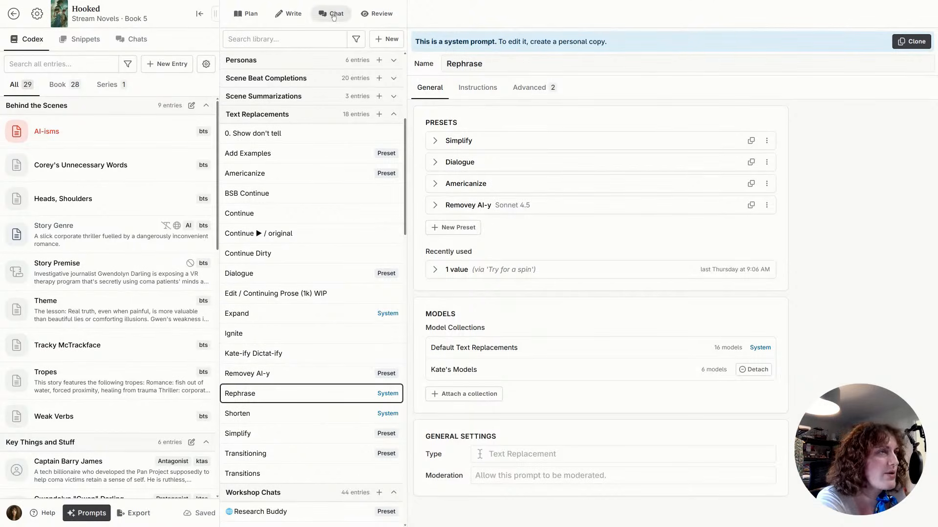
Open the manuscript for writing and look through Chapter 7 for flagged AI-sounding words in unhighlighted passages
left_click(288, 15)
scroll(413, 277, "up", 5)
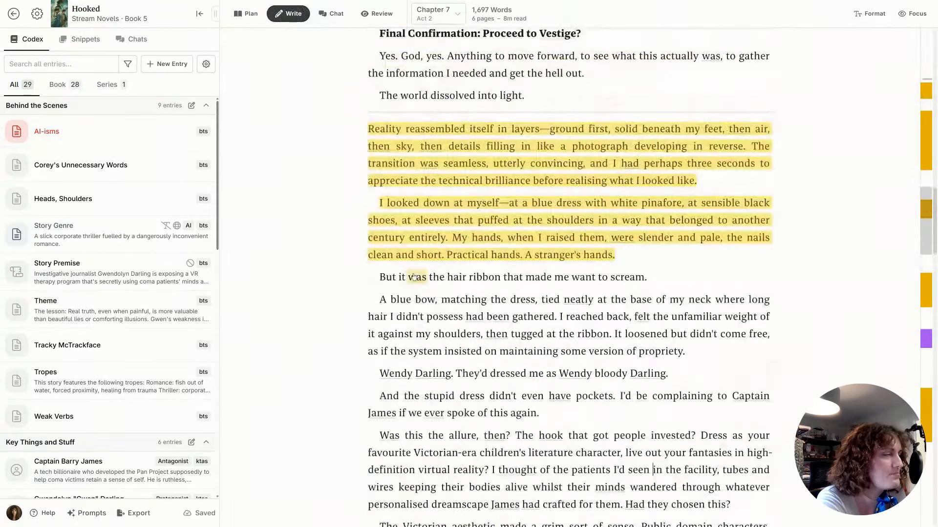
scroll(414, 277, "down", 4)
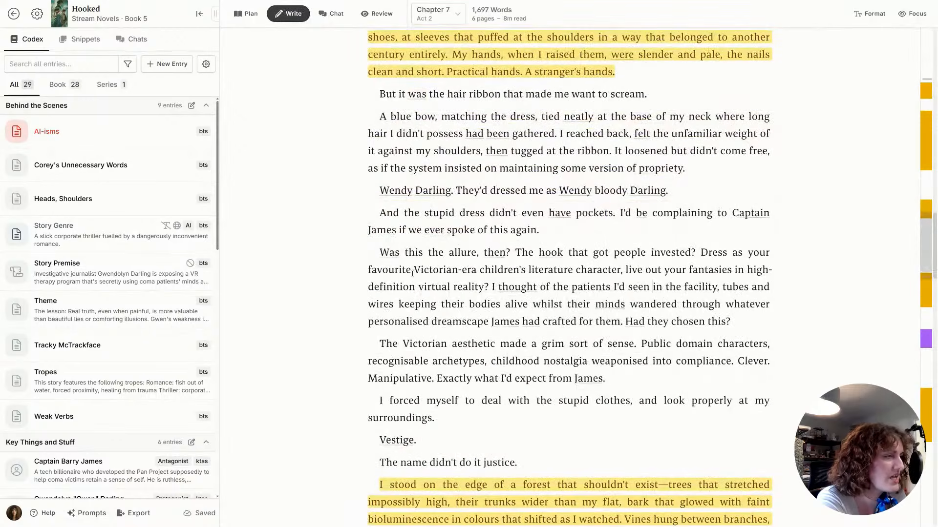
scroll(379, 282, "down", 4)
scroll(378, 282, "up", 10)
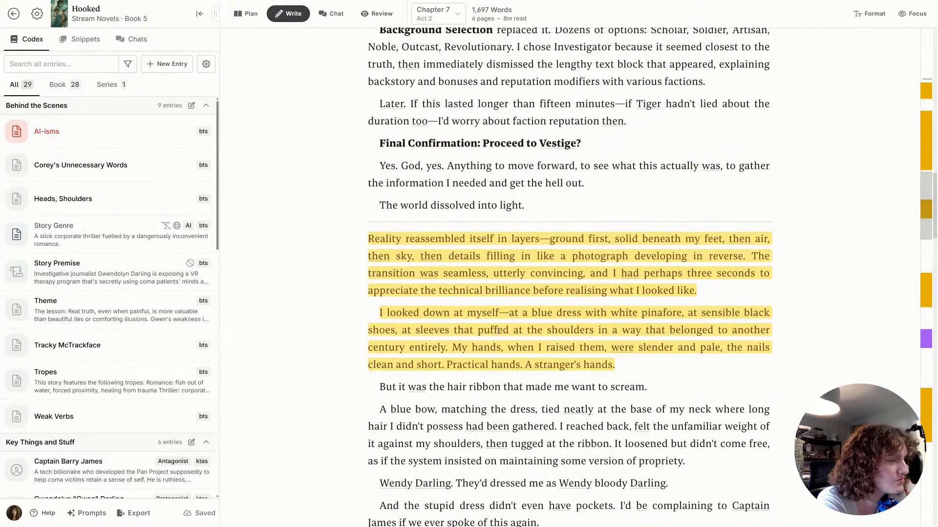
scroll(497, 331, "up", 6)
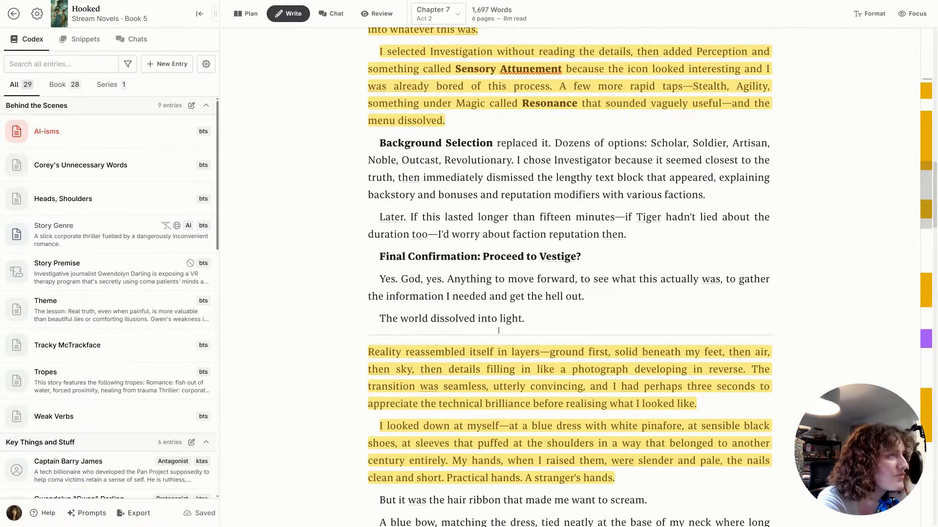
scroll(495, 331, "up", 15)
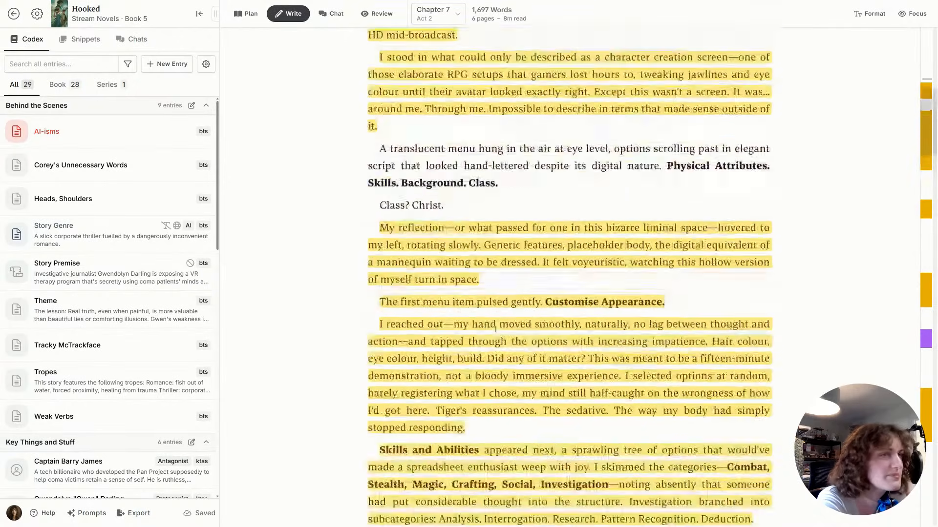
scroll(637, 281, "down", 18)
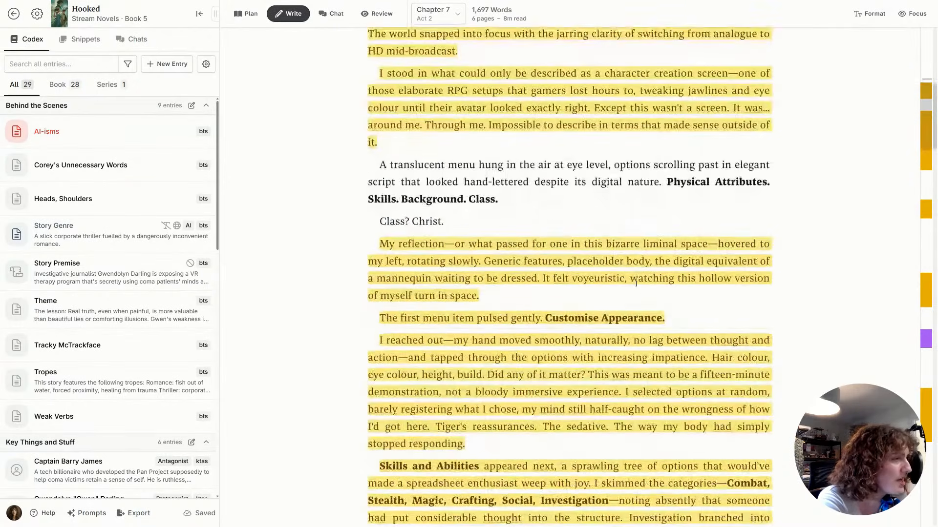
scroll(637, 280, "down", 20)
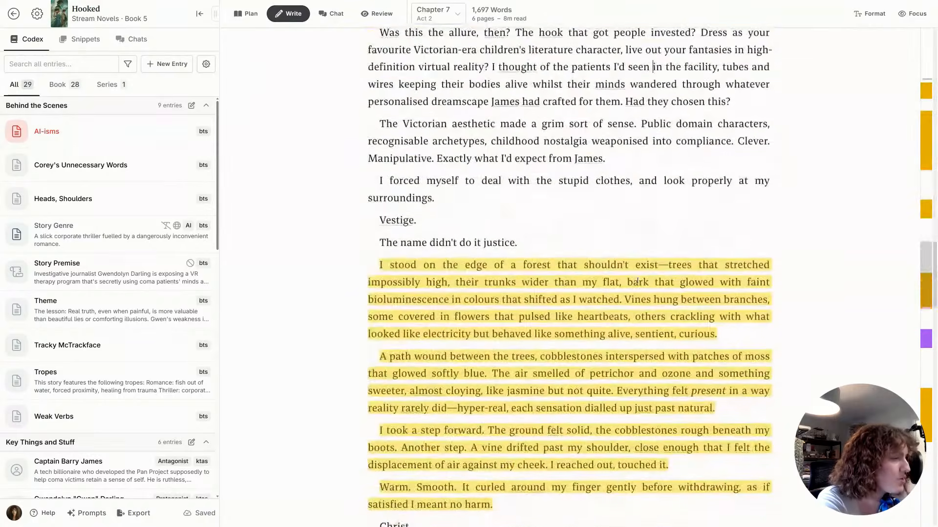
scroll(635, 282, "up", 1)
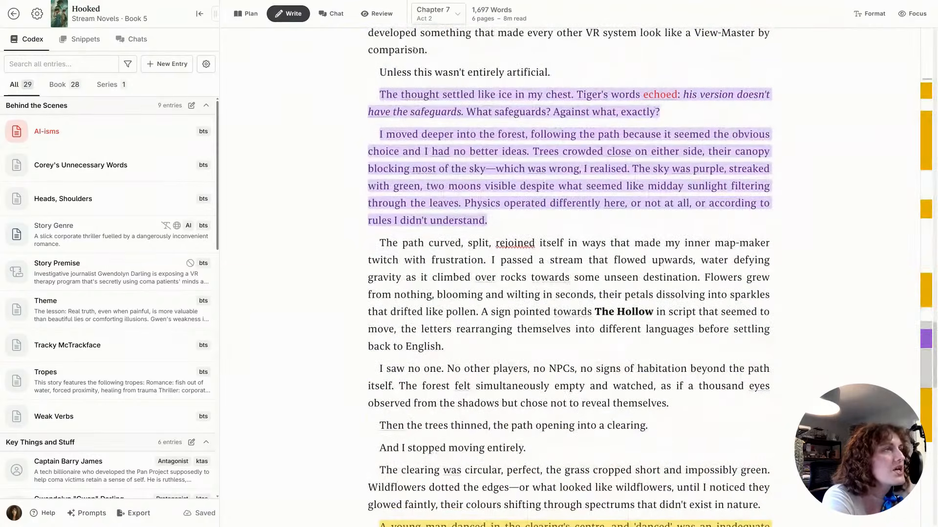
Display the full Act 1 of the manuscript and find the paragraph containing the flagged word "tension"
left_click(438, 14)
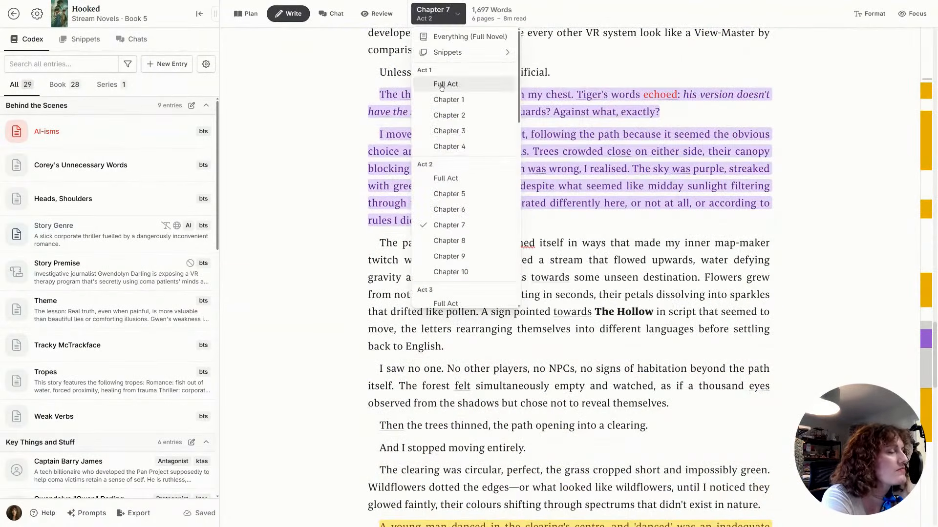
left_click(440, 84)
scroll(690, 218, "down", 8)
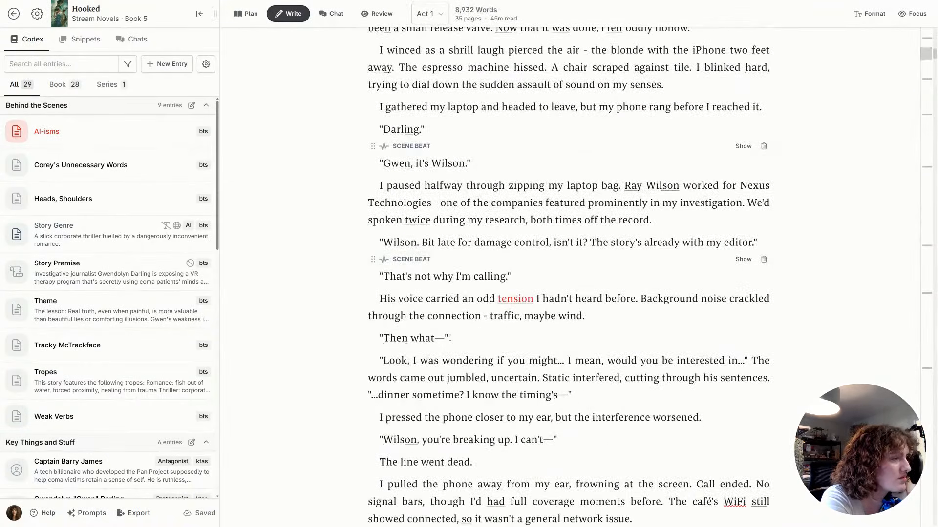
Copy the paragraph starting "His voice carried an odd tension", rewrite it with the Removey AI-y preset and apply the result
triple_click(433, 298)
key("ctrl+c")
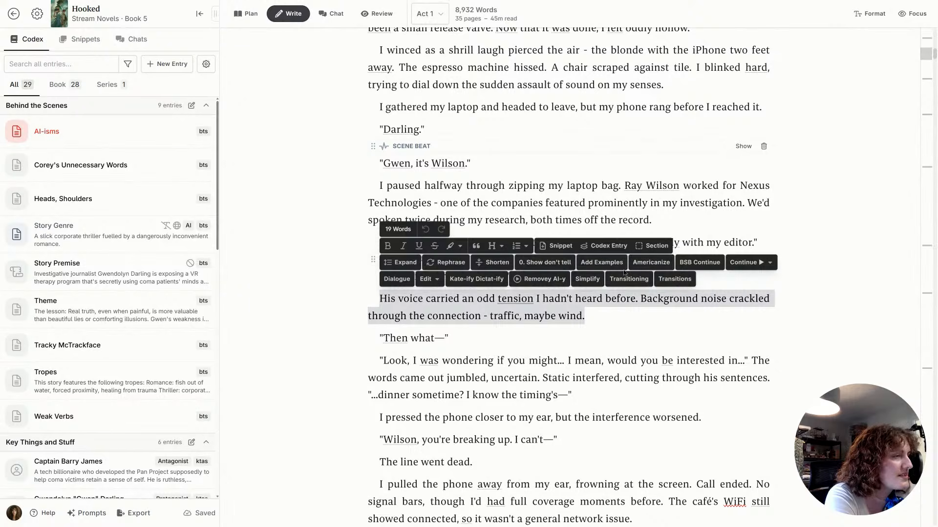
left_click(537, 279)
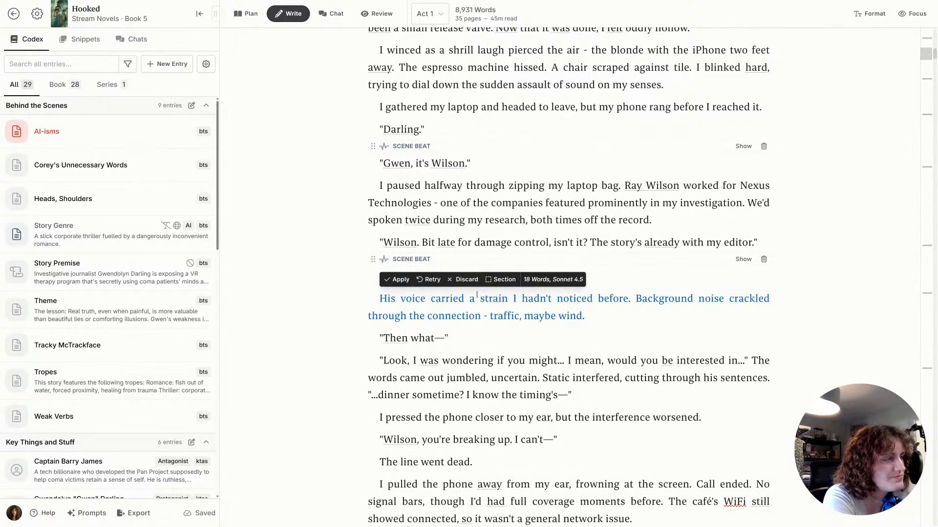
left_click(398, 279)
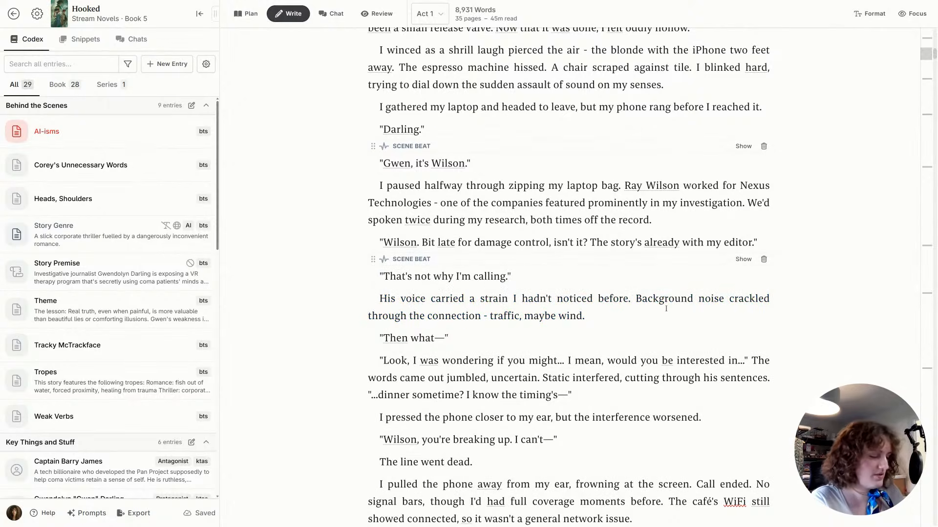
Paste the original paragraph below the rewritten one, compare the two versions, and delete the pasted copy
key("Return")
key("ctrl+v")
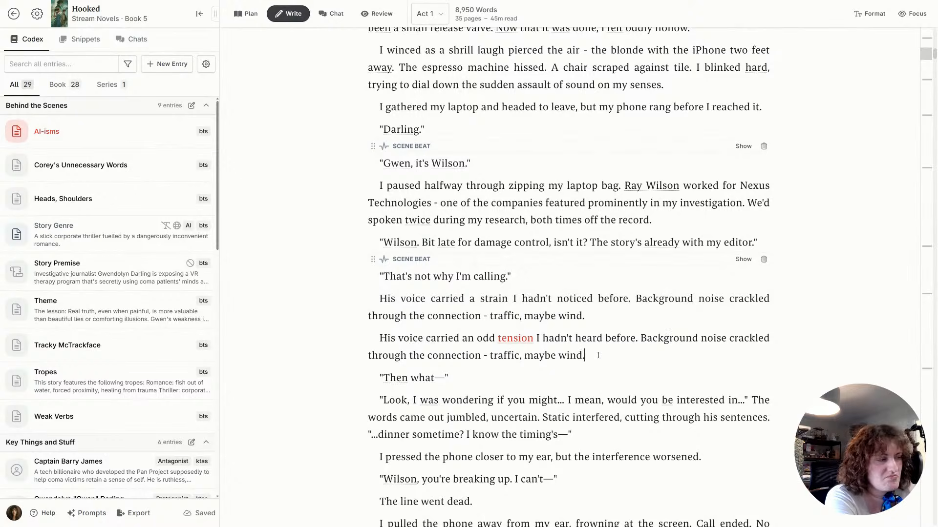
left_click_drag(589, 355, 342, 305)
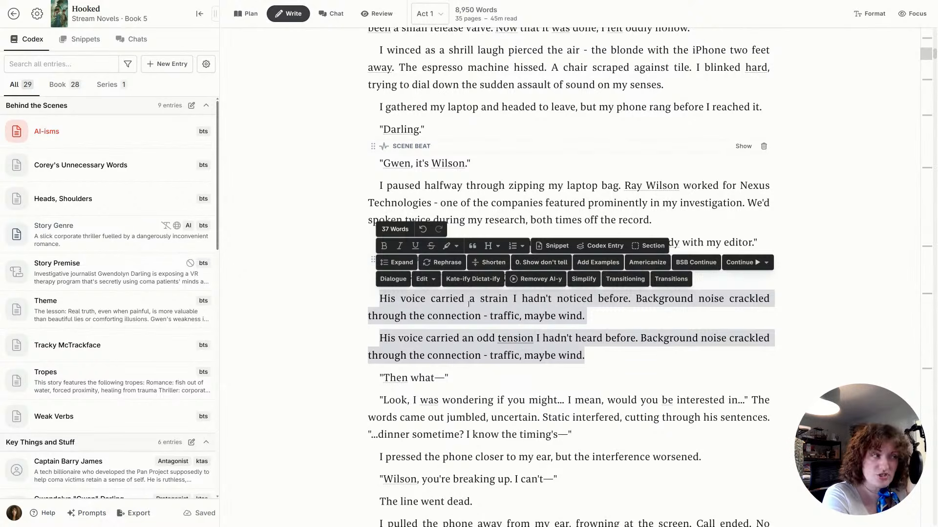
triple_click(458, 347)
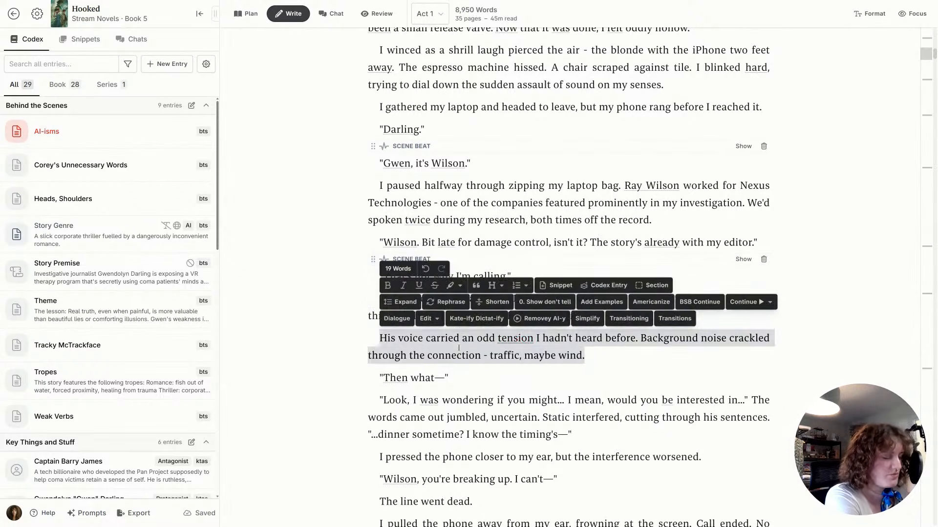
key("BackSpace")
key("Delete")
scroll(475, 338, "down", 2)
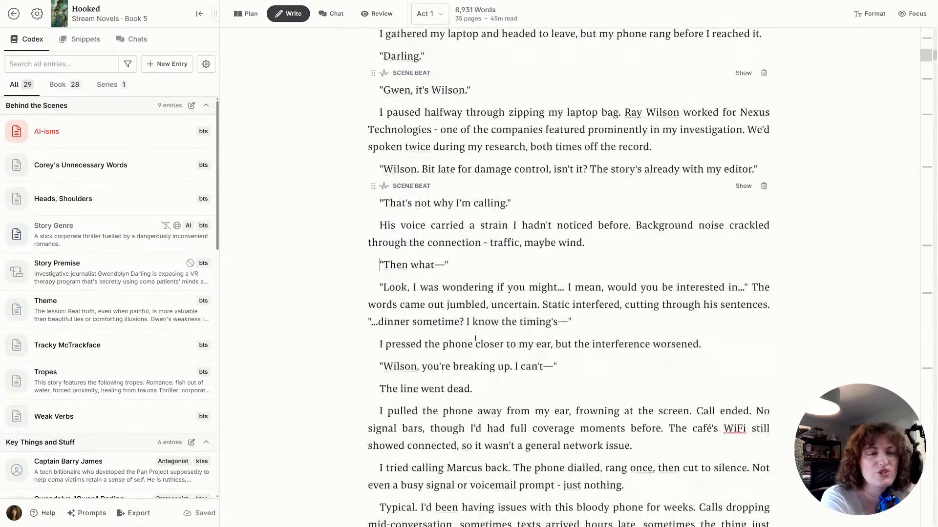
Find the paragraph starting "My reflection stared back", copy it, rewrite it with the Removey AI-y preset and apply the result
scroll(475, 336, "down", 12)
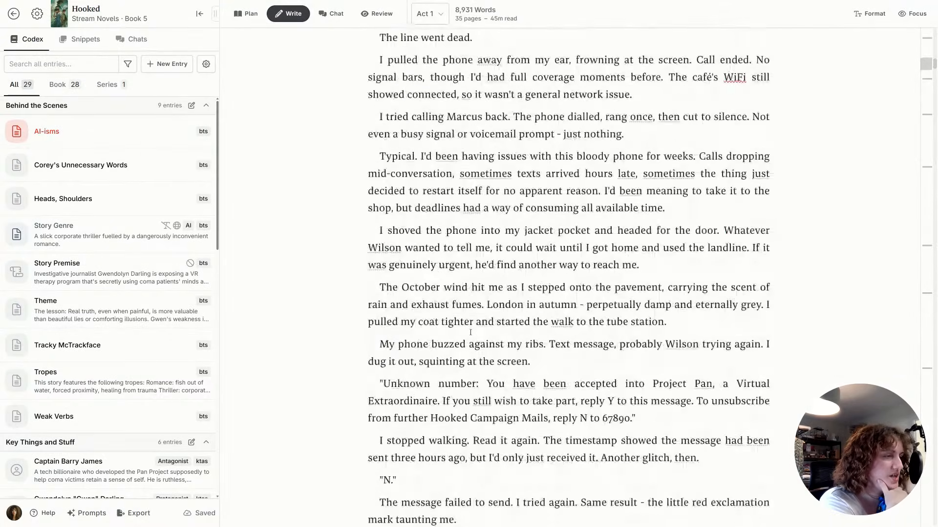
scroll(470, 332, "down", 20)
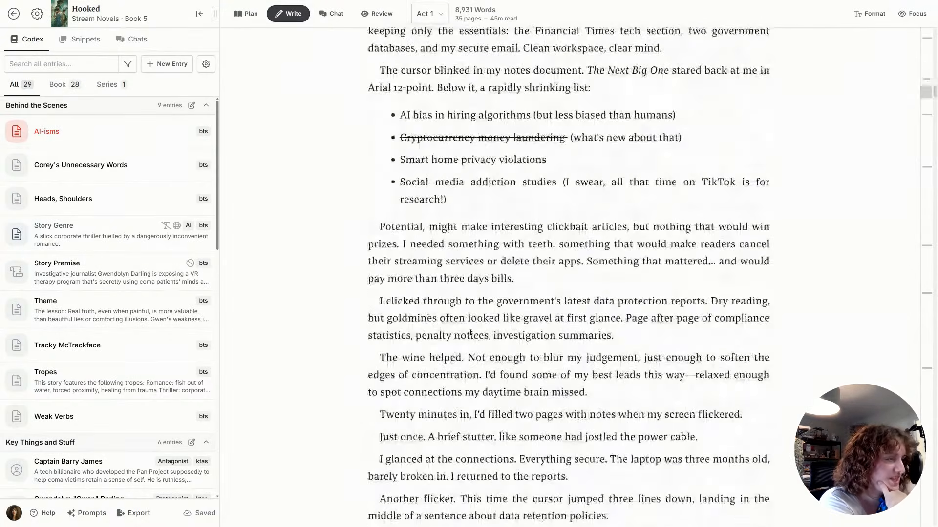
scroll(470, 332, "down", 20)
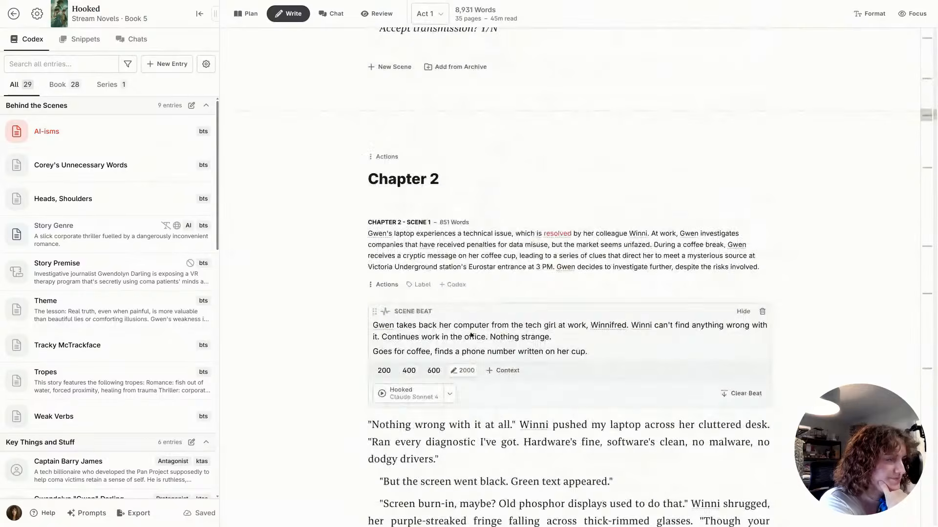
scroll(471, 335, "down", 15)
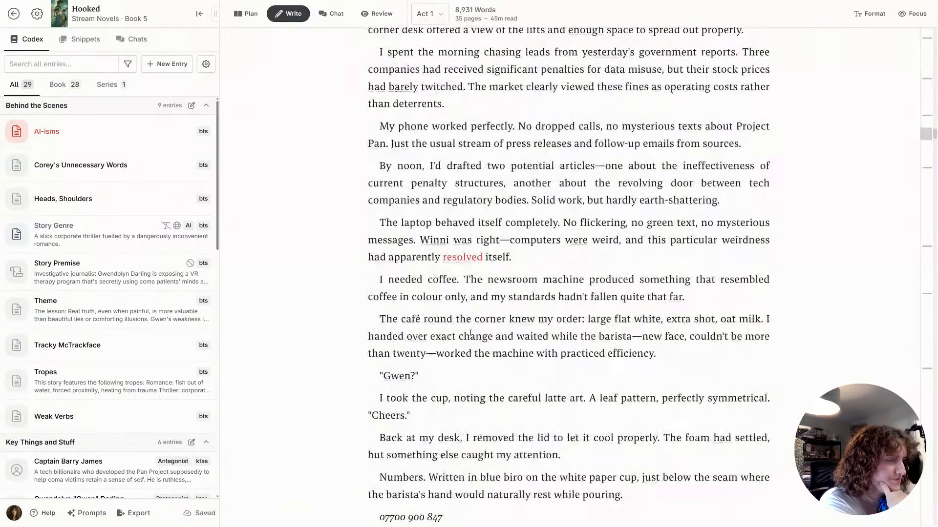
scroll(470, 333, "down", 20)
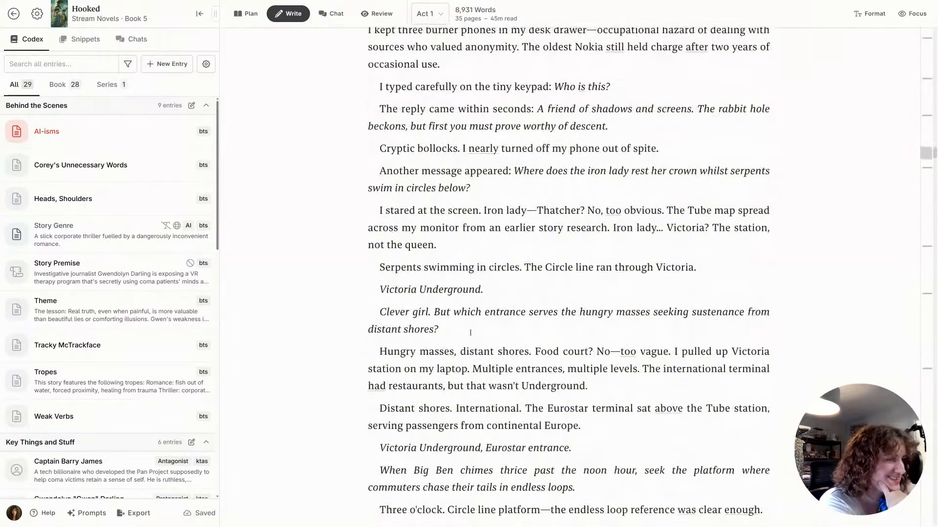
scroll(471, 334, "down", 12)
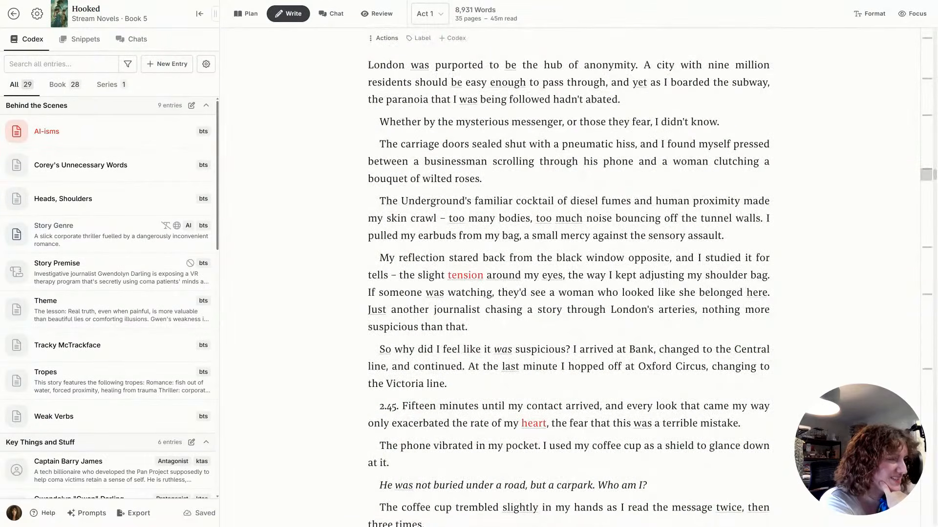
triple_click(484, 293)
key("ctrl+c")
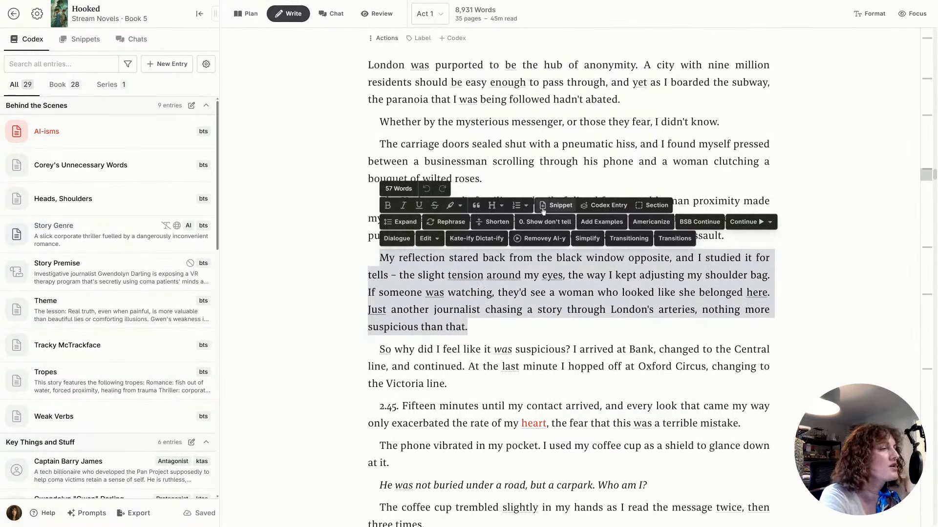
left_click(537, 238)
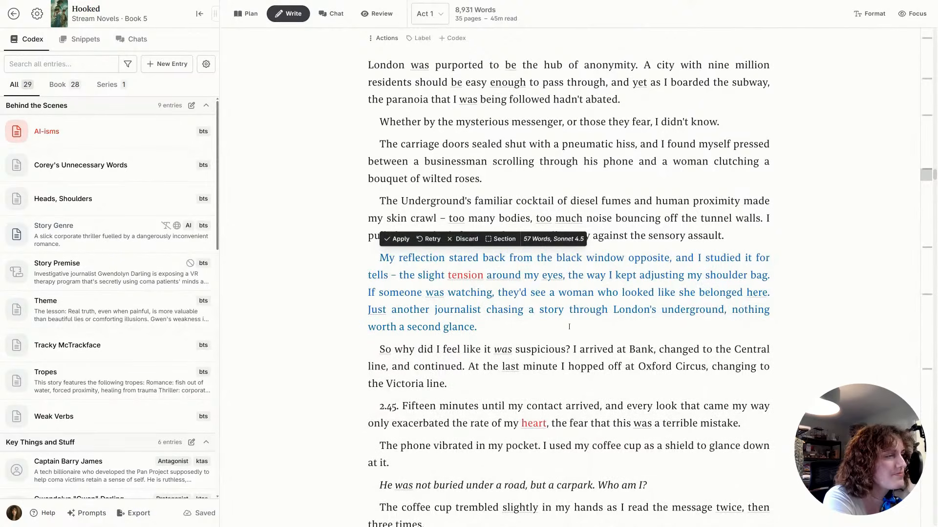
left_click(397, 239)
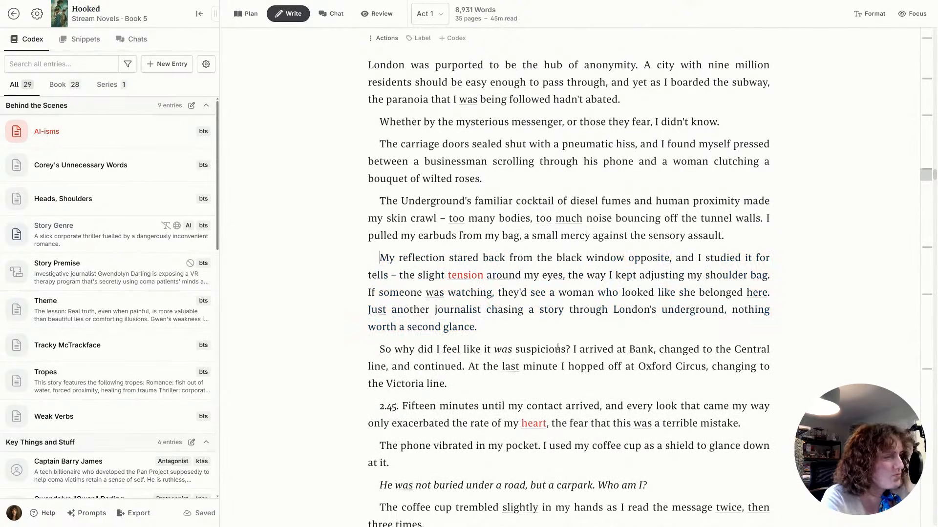
Paste the original "My reflection stared back" paragraph below its rewrite, compare their closing sentences, and delete the pasted copy
key("Return")
key("ctrl+v")
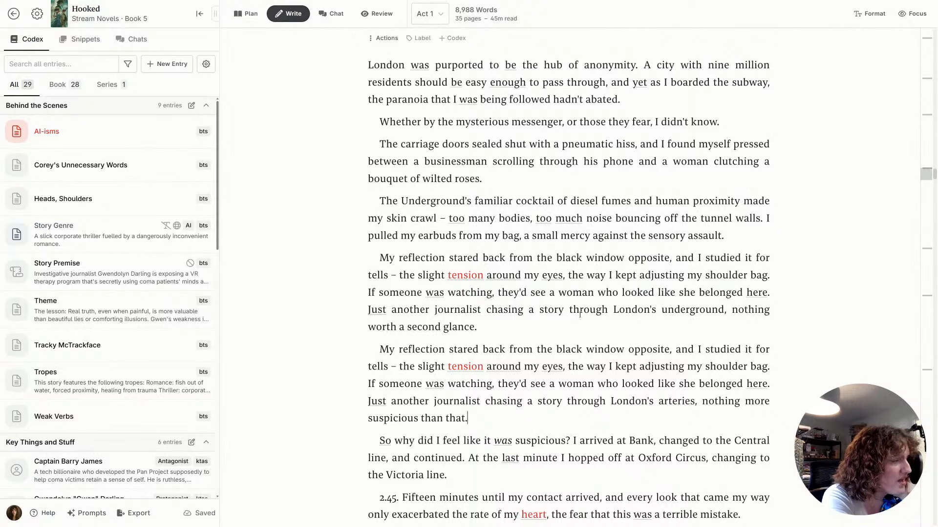
left_click(509, 397, "shift")
left_click(485, 399, "shift")
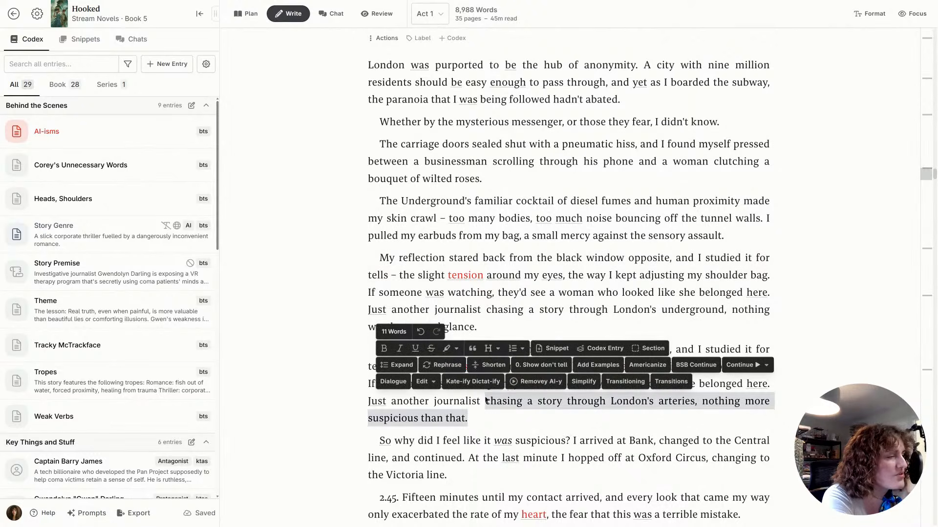
left_click(497, 422)
left_click_drag(613, 310, 726, 310)
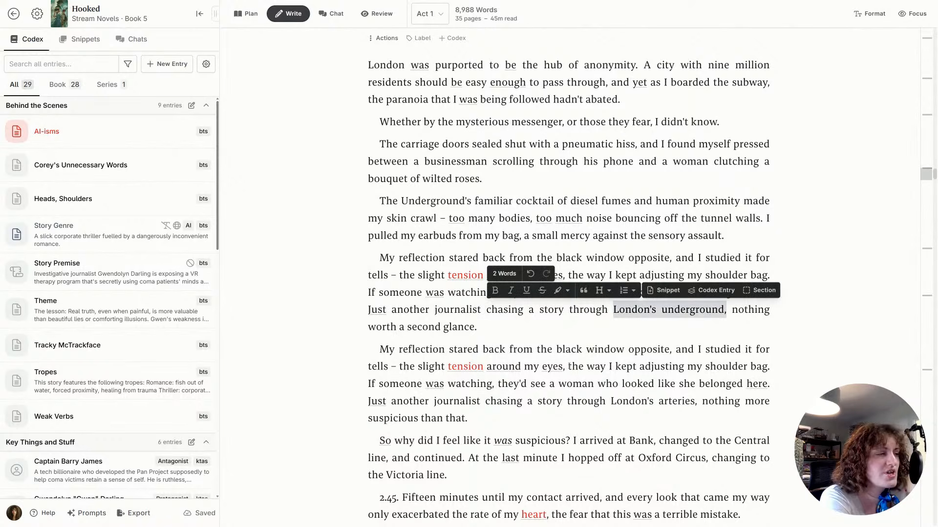
triple_click(531, 357)
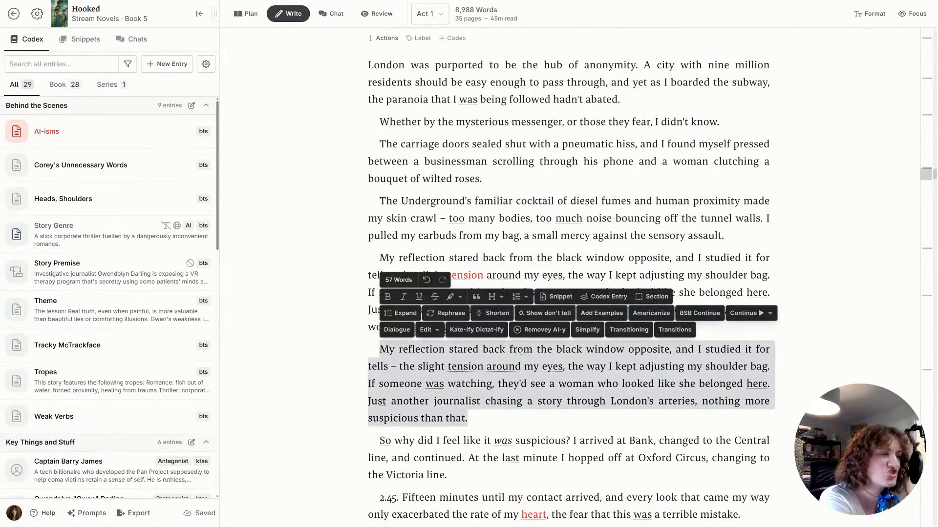
key("BackSpace")
Copy the paragraph starting "2.45. Fifteen minutes", rewrite it with the Removey AI-y preset and apply the result
scroll(516, 350, "down", 6)
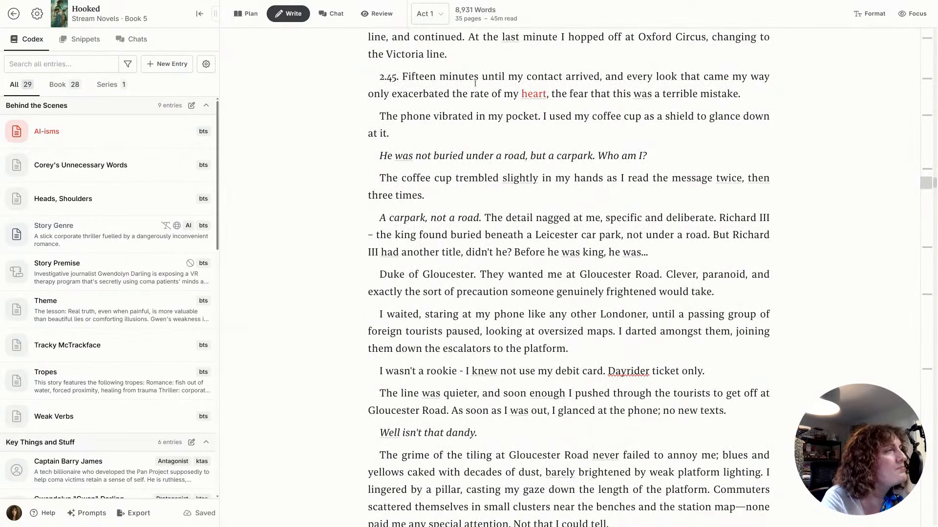
triple_click(475, 85)
key("ctrl+c")
left_click(540, 57)
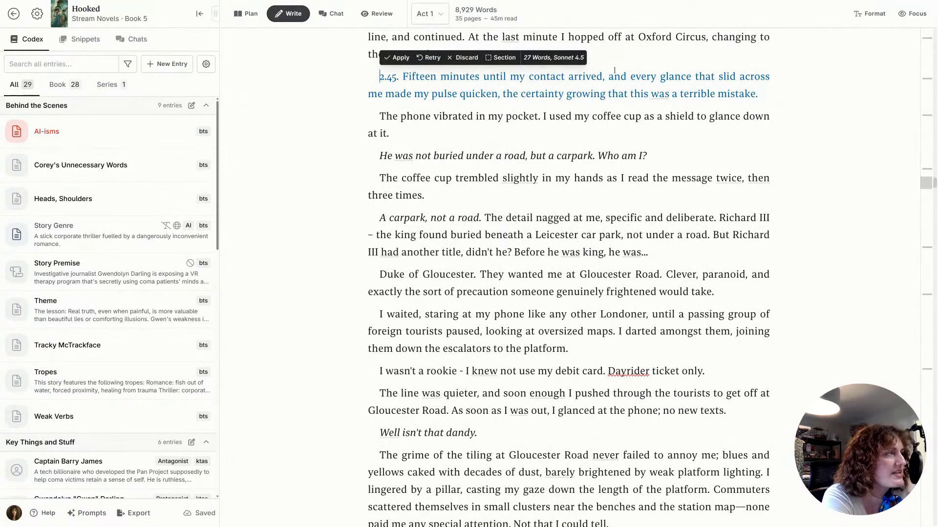
key("Return")
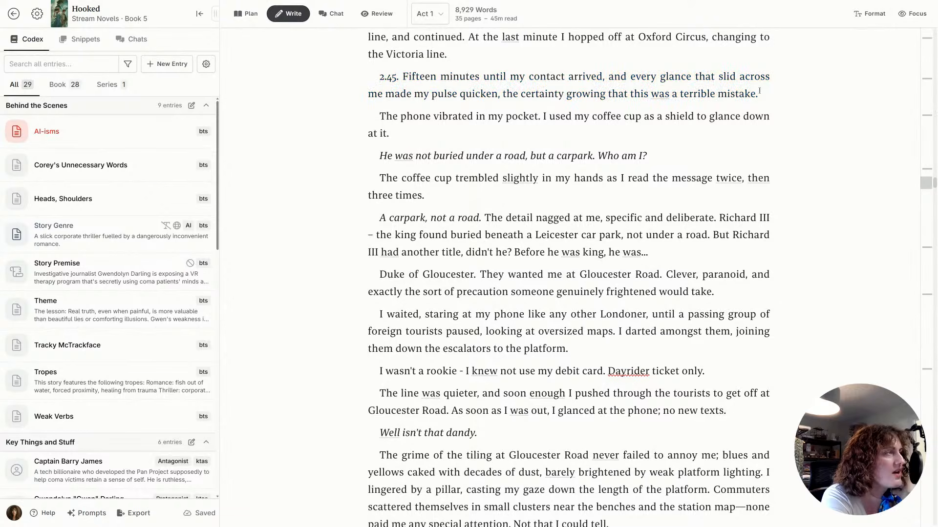
Paste the original "2.45. Fifteen minutes" paragraph below its rewrite, compare the two versions, and delete the pasted copy
key("Return")
key("ctrl+v")
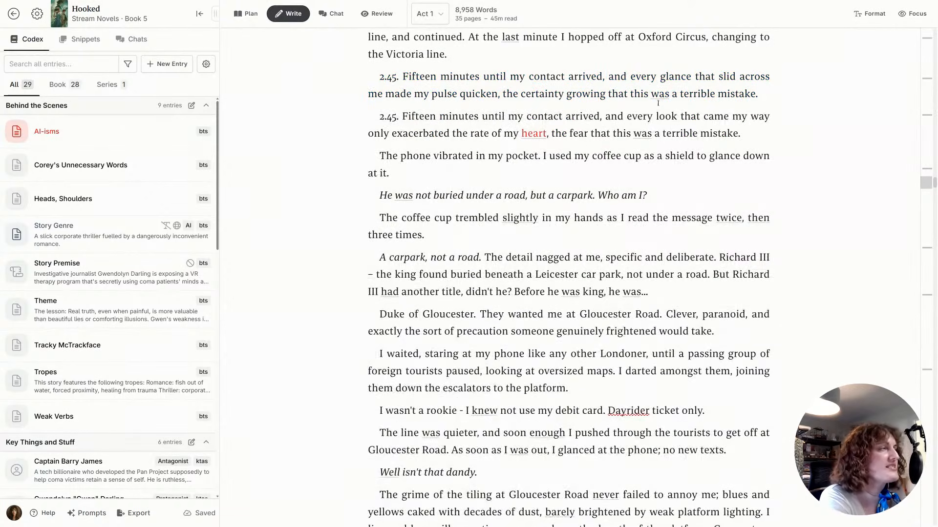
triple_click(640, 122)
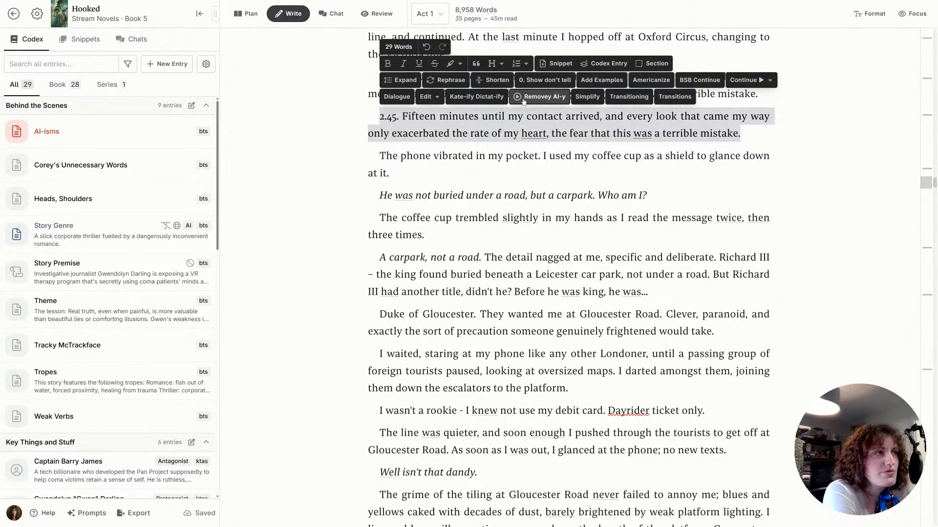
left_click(399, 80)
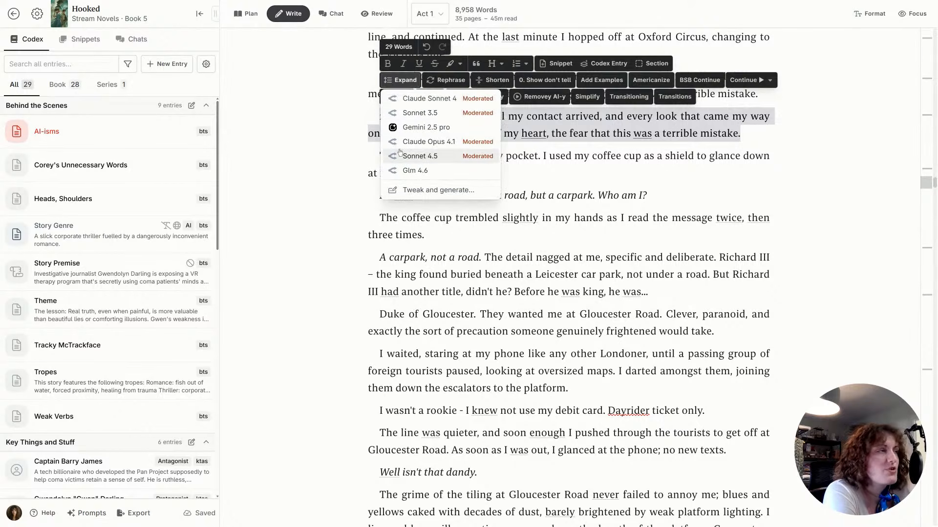
left_click(567, 131)
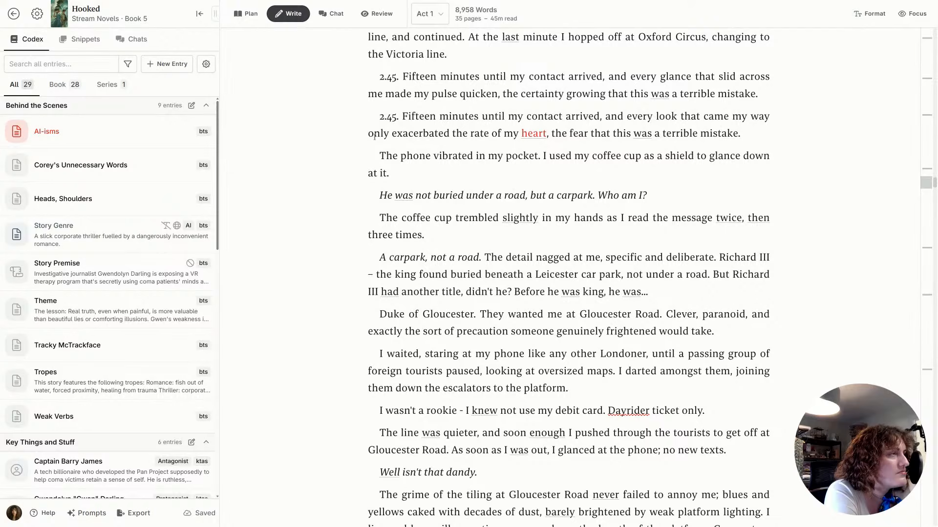
triple_click(450, 132)
key("BackSpace")
key("BackSpace")
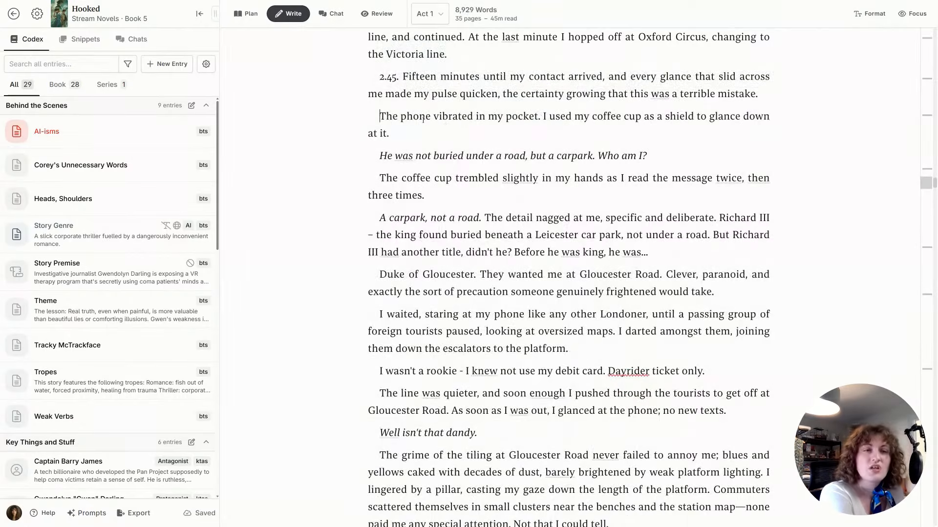
scroll(669, 183, "down", 4)
scroll(669, 183, "down", 10)
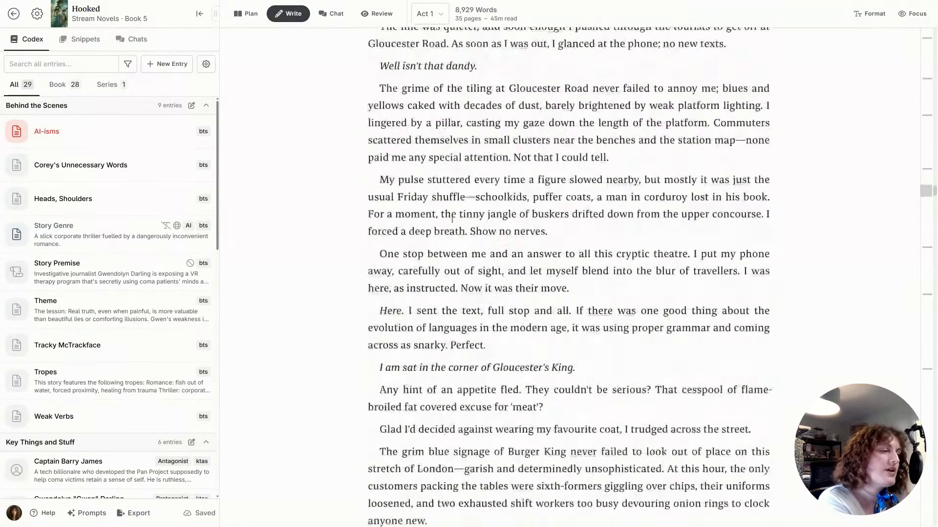
scroll(422, 278, "down", 5)
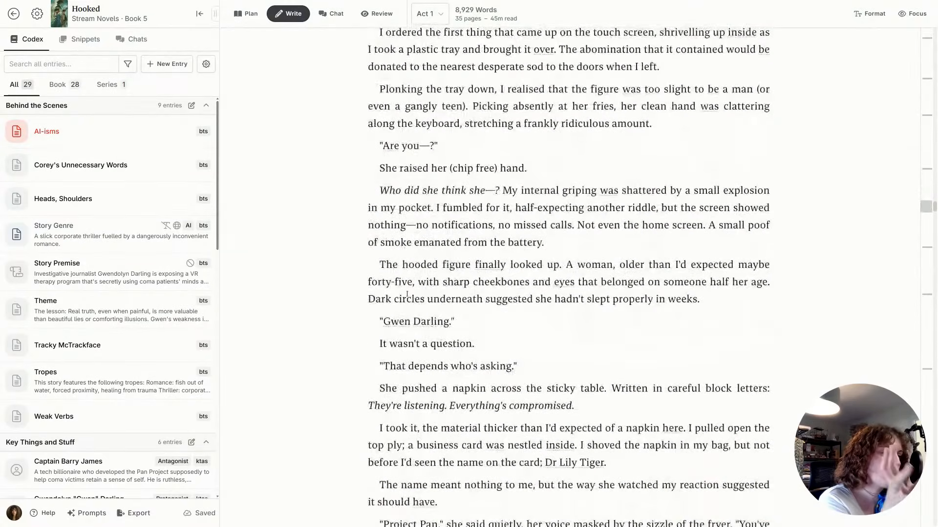
Open the prompt library and review the models and instructions of the Removey AI-y, Transitioning and Dialogue presets
left_click(87, 513)
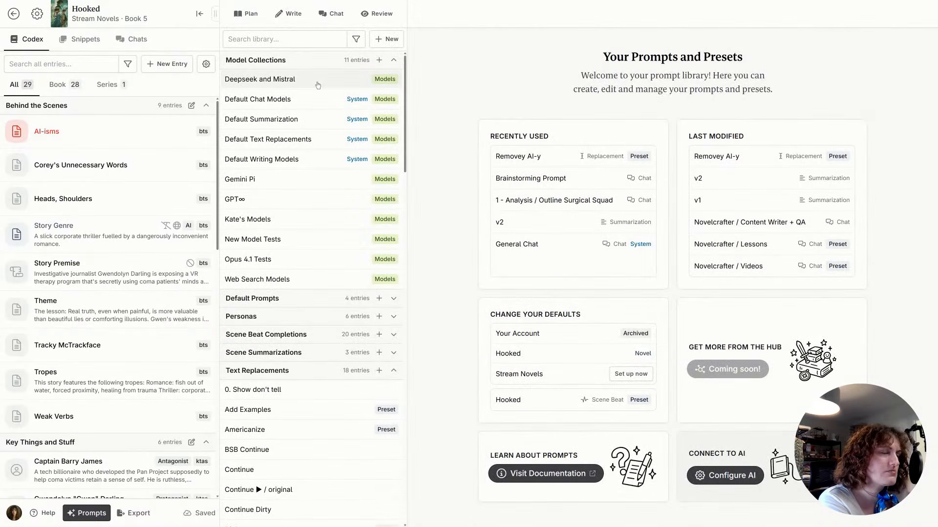
scroll(315, 369, "down", 3)
scroll(316, 369, "down", 3)
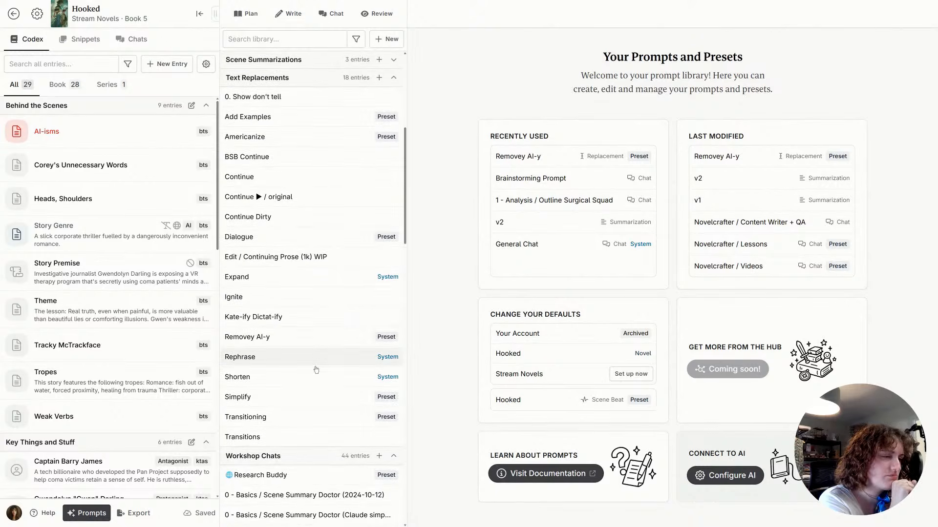
left_click(314, 342)
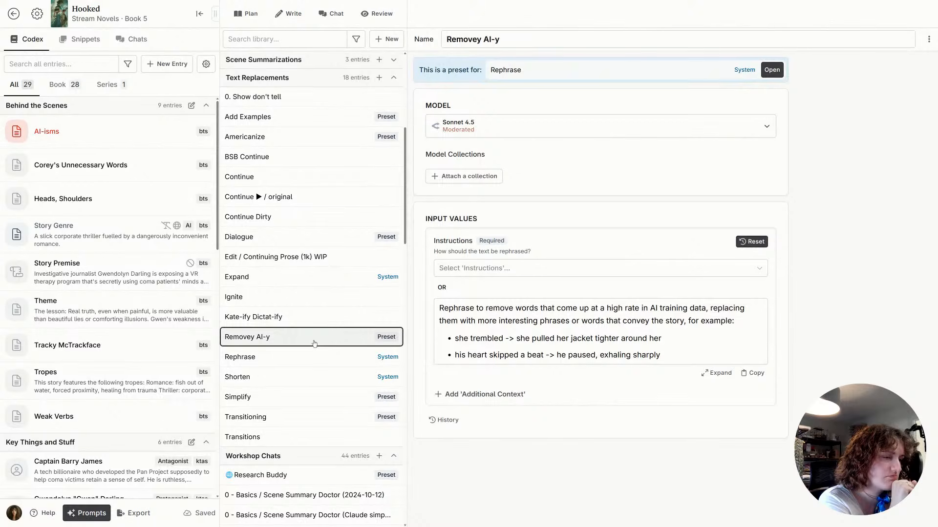
left_click(286, 415)
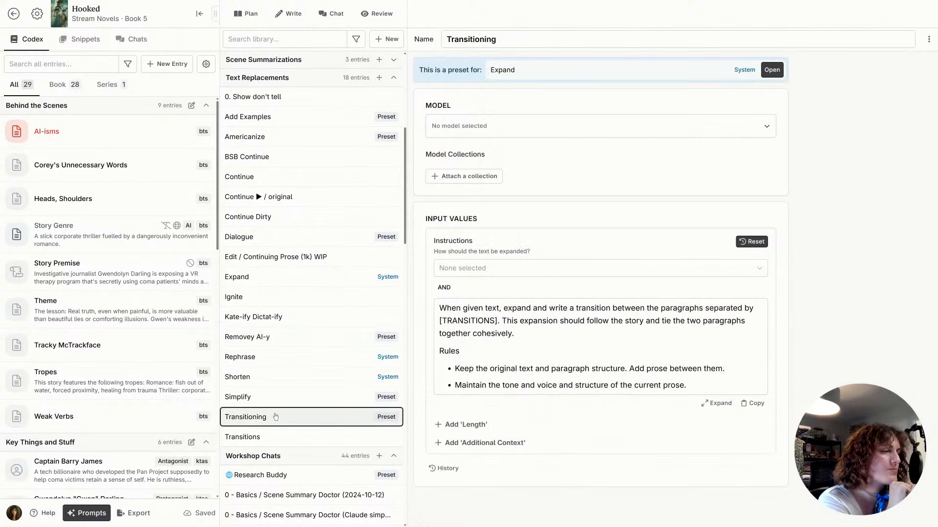
left_click(262, 339)
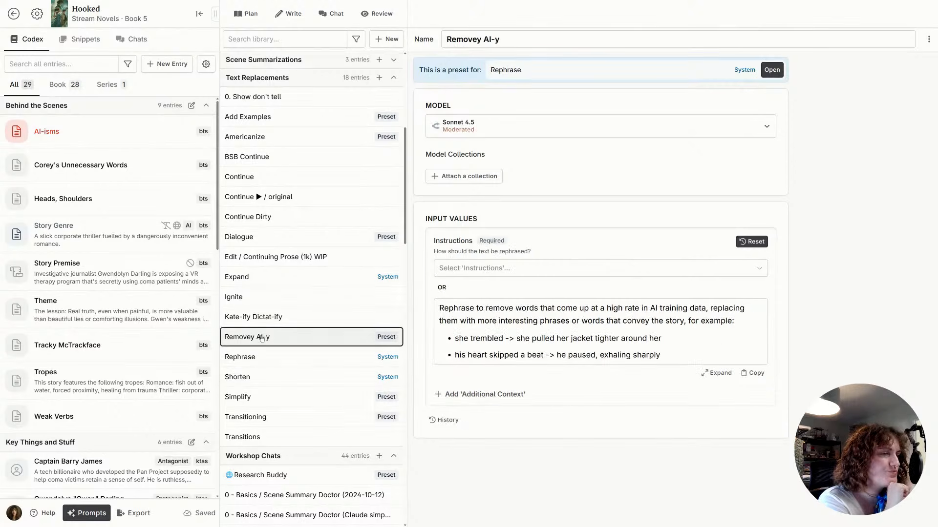
left_click(313, 237)
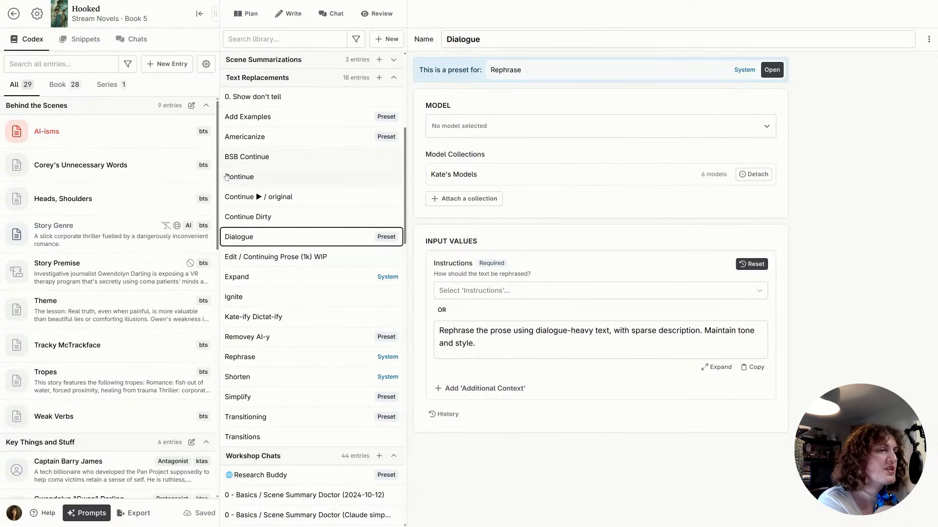
Add a new preset to the Rephrase system prompt and expand its settings
left_click(284, 360)
left_click(461, 227)
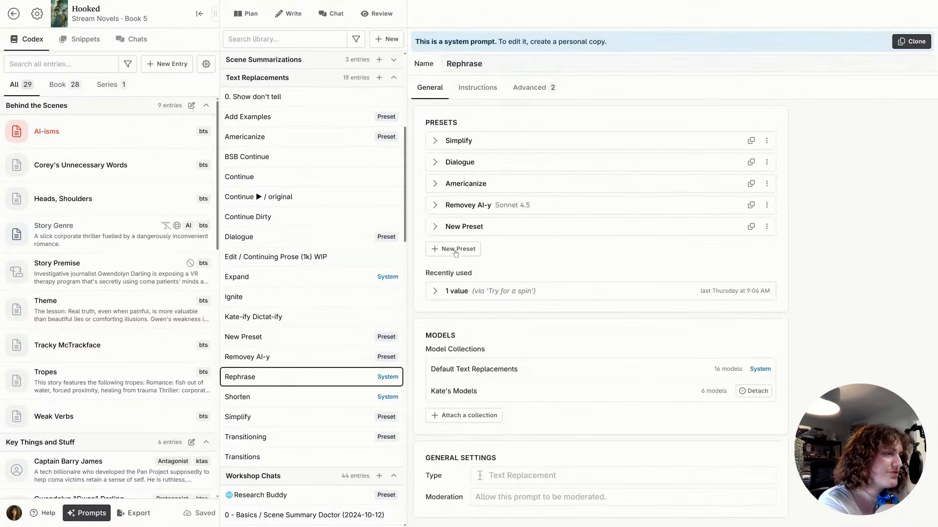
left_click(463, 226)
Name the new Rephrase preset "Aloney Dialoguey" and set its model to Sonnet 4.5
double_click(481, 245)
key("ctrl+a")
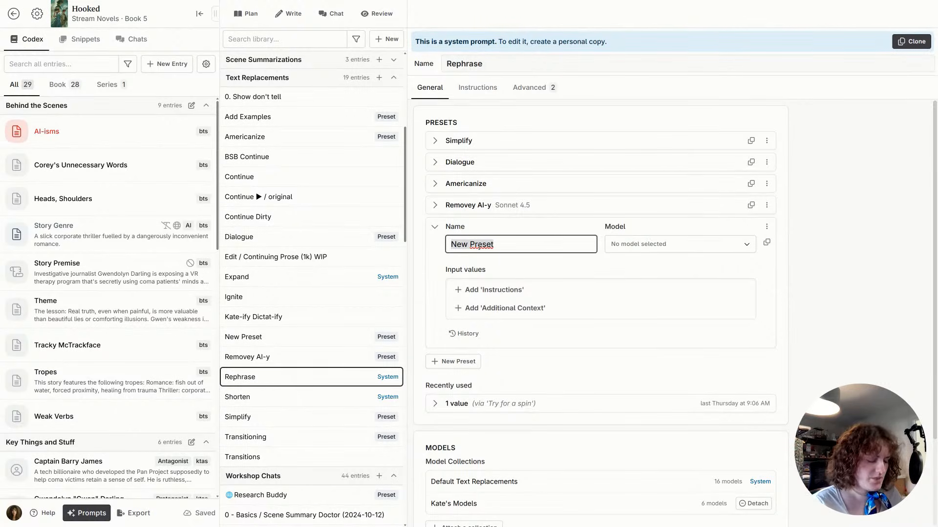
type("Dialogy")
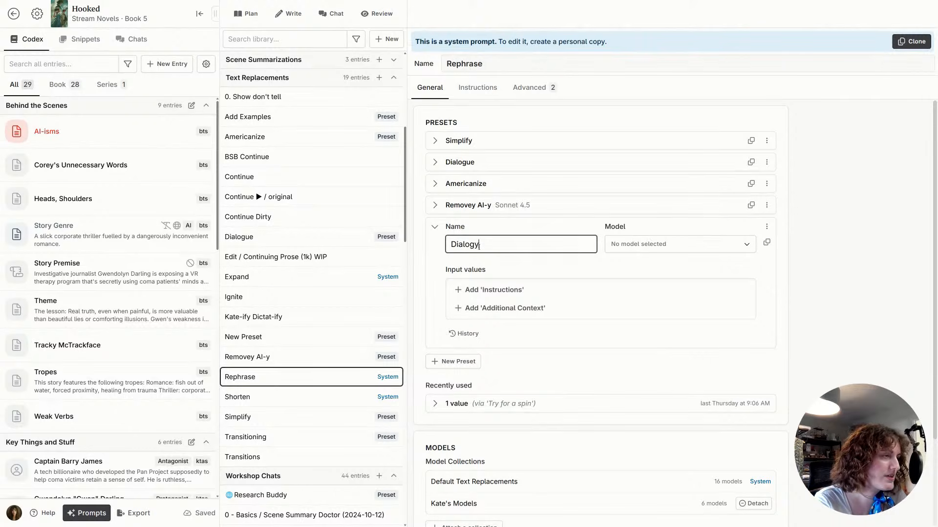
key("ctrl+a")
type("O")
key("BackSpace")
type("Aloney Di")
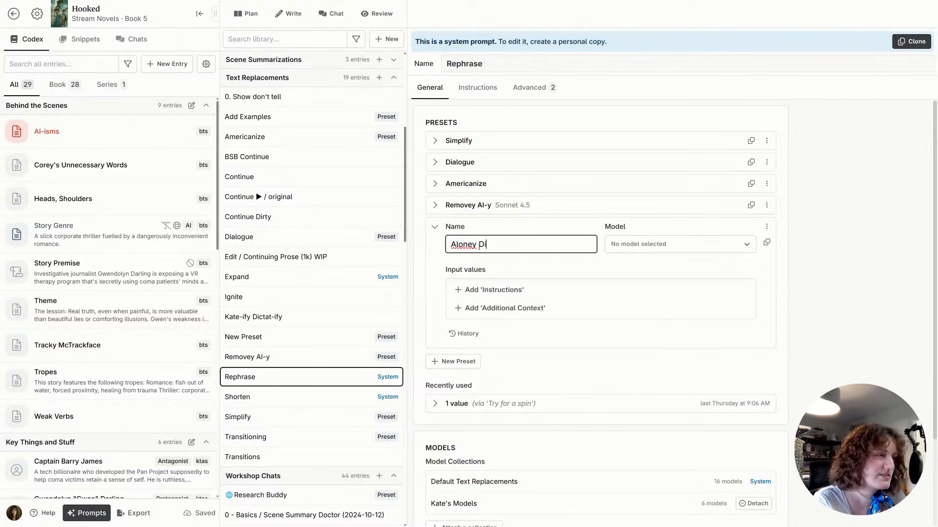
type("alogu")
type("uey")
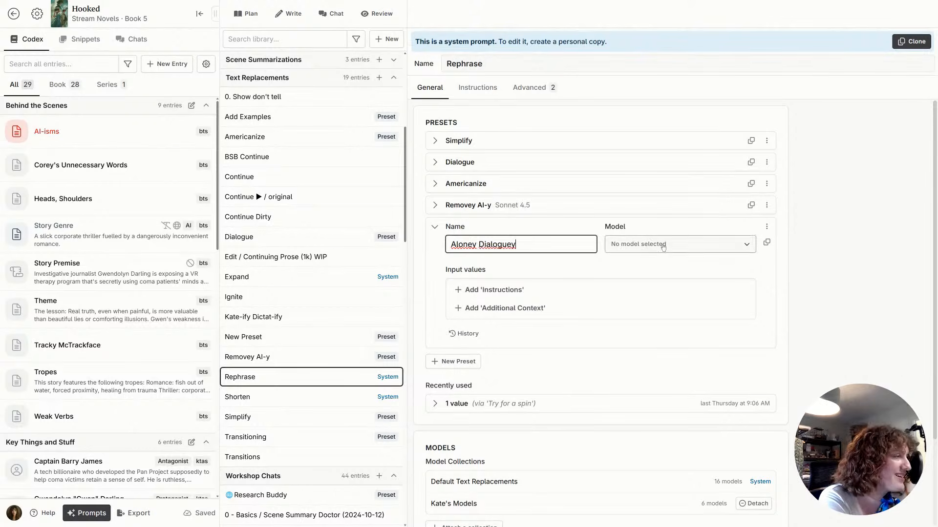
left_click(679, 244)
left_click(679, 323)
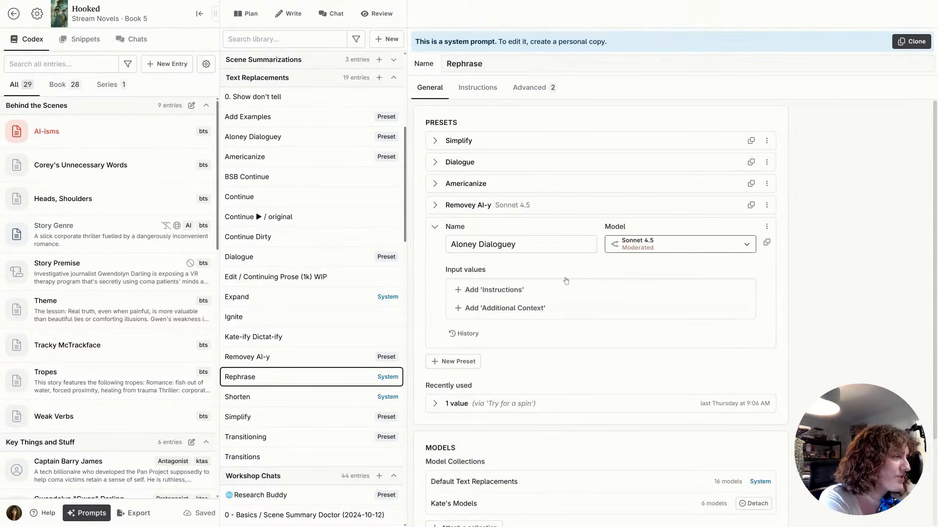
Replace the Glm 4.6 entry with mistralai/mistral-medium-3.1 in the personal model collection attached to Rephrase
left_click(670, 242)
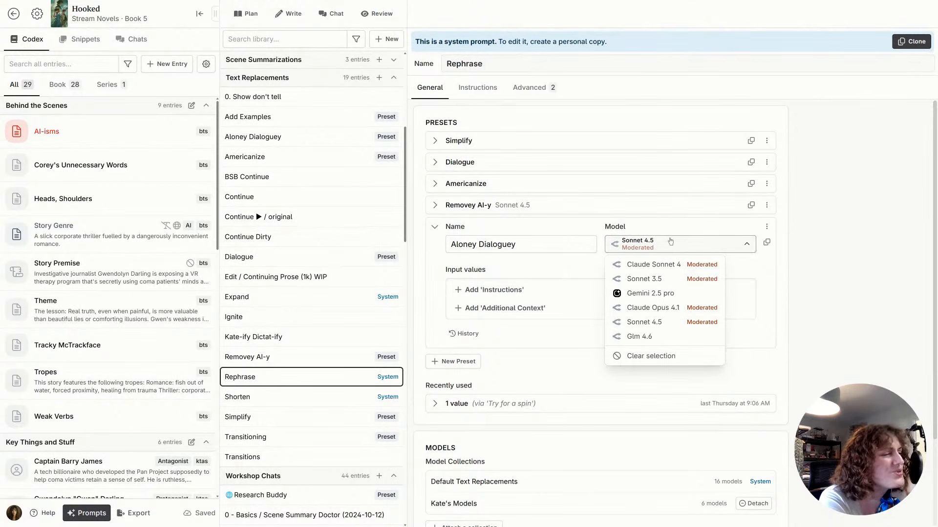
left_click(668, 241)
scroll(282, 191, "up", 5)
scroll(293, 163, "up", 2)
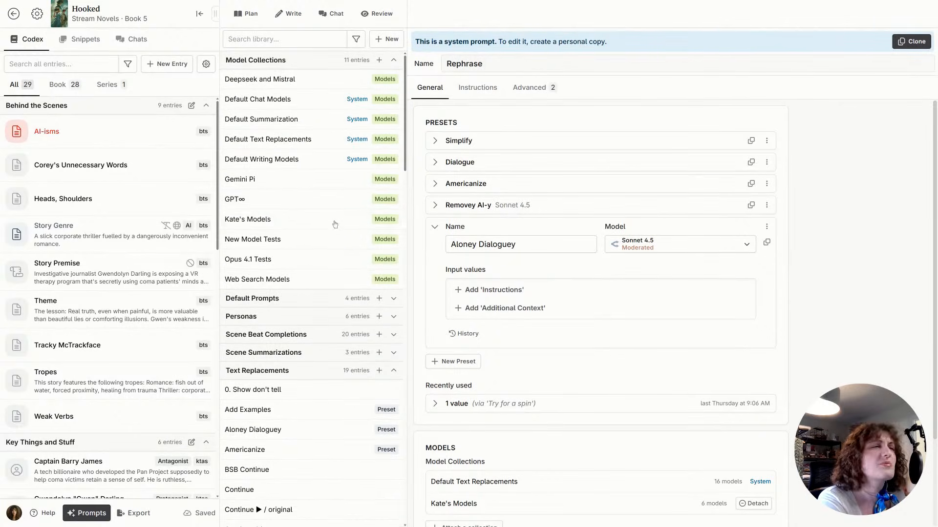
left_click(320, 219)
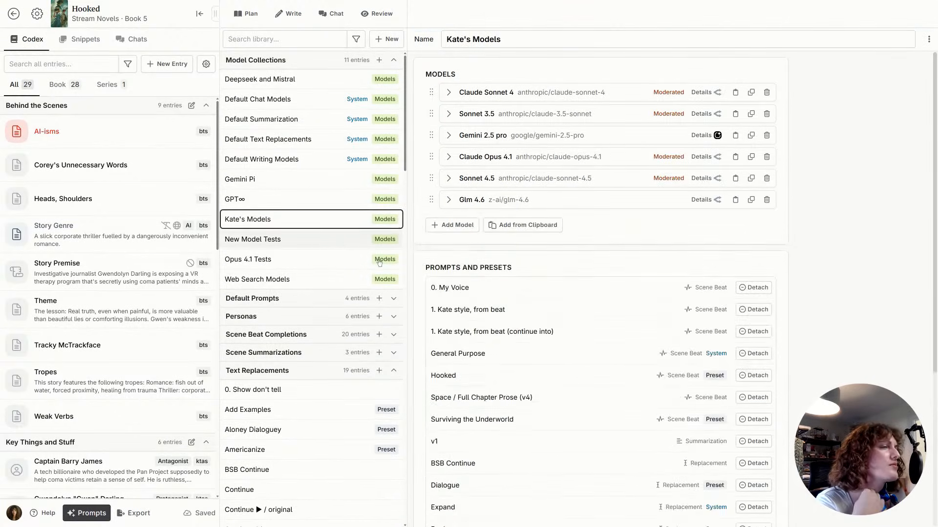
left_click(447, 226)
left_click(766, 200)
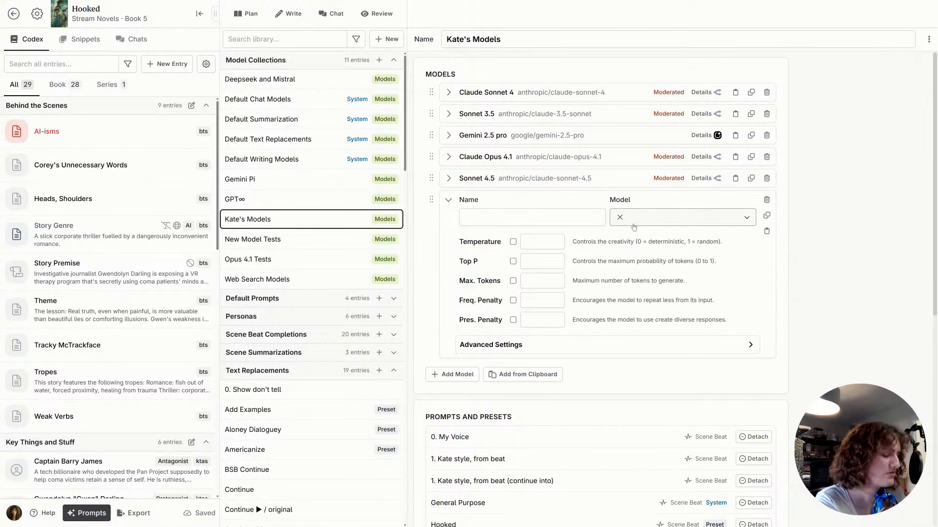
left_click(634, 226)
type("mistral-mediu")
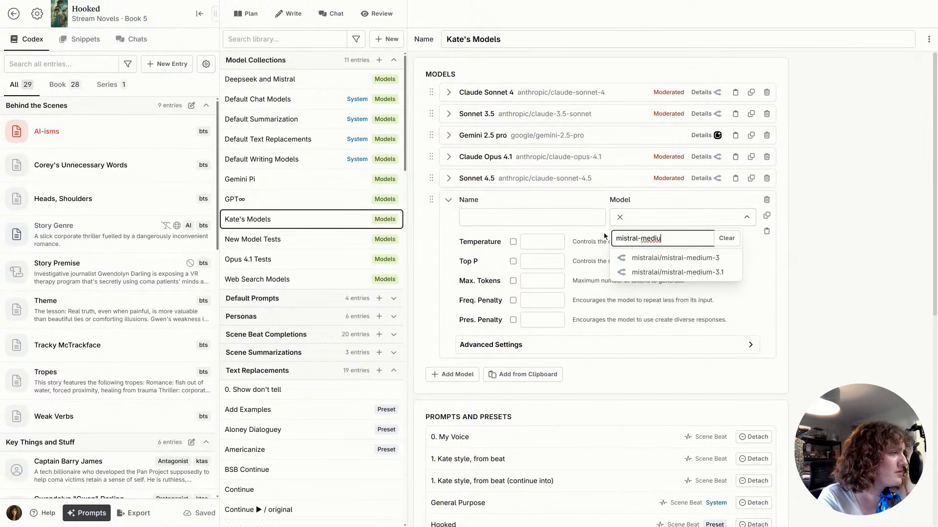
left_click(641, 273)
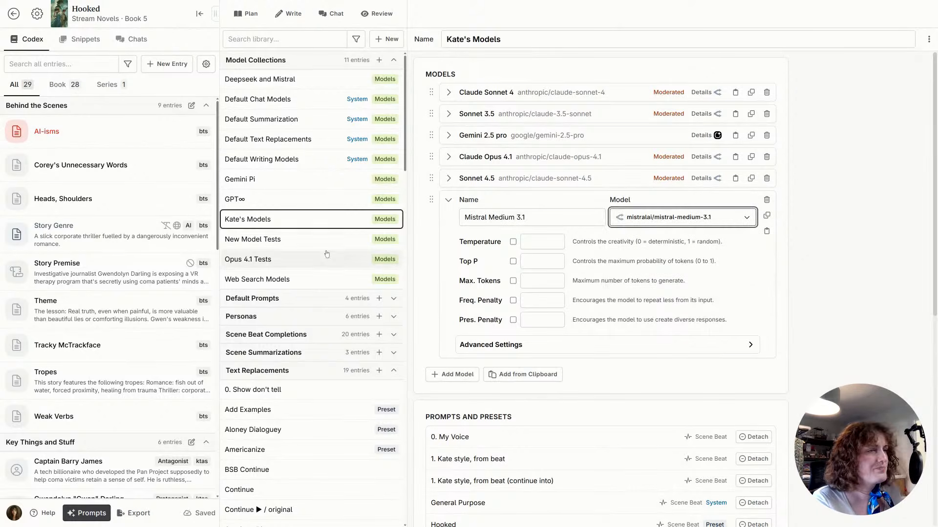
Open the Aloney Dialoguey preset and add an Instructions input value to it
scroll(298, 334, "down", 4)
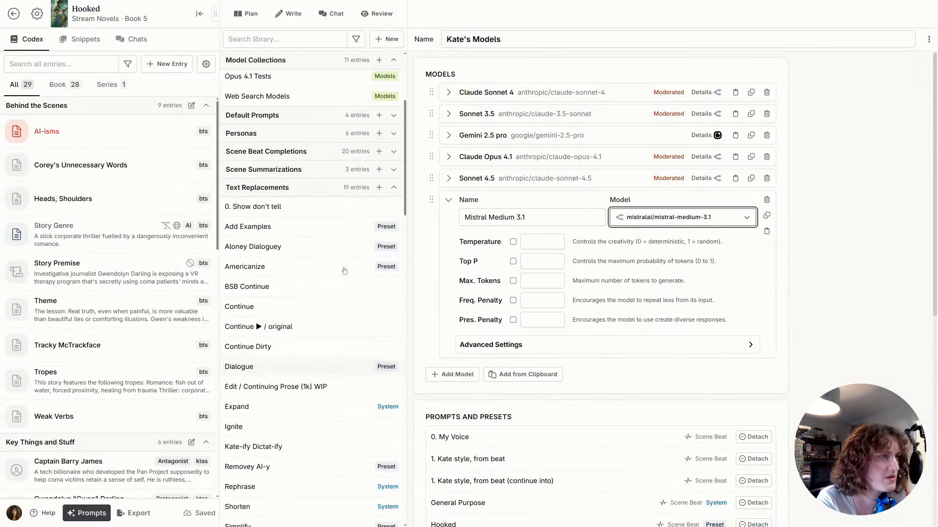
scroll(302, 196, "up", 4)
left_click(295, 217)
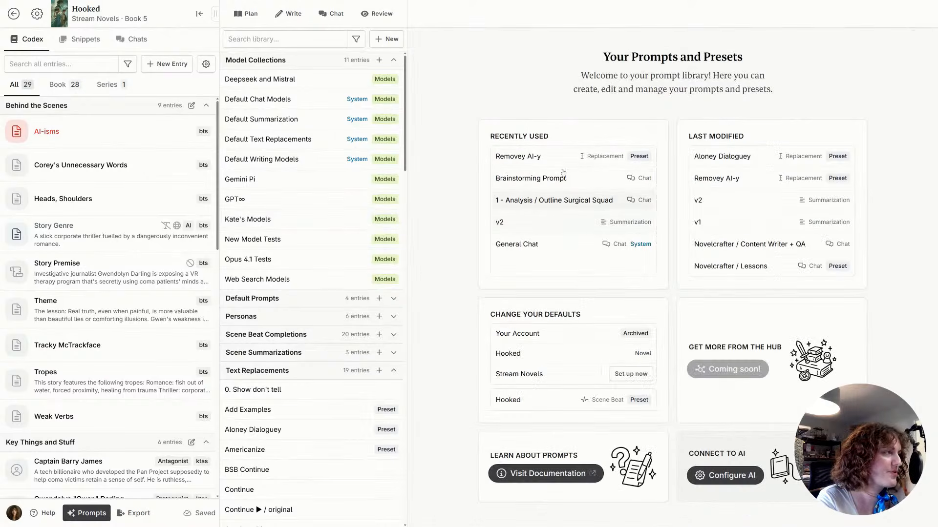
left_click(743, 152)
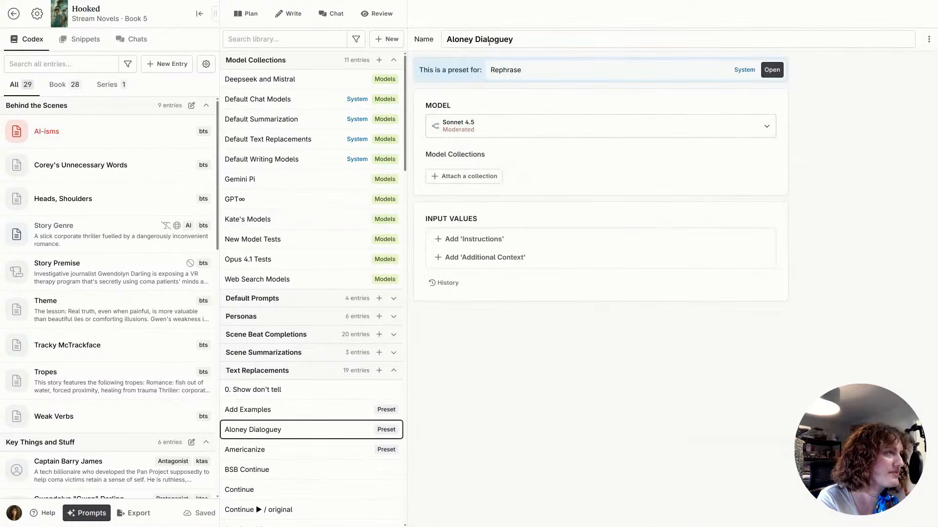
left_click(474, 239)
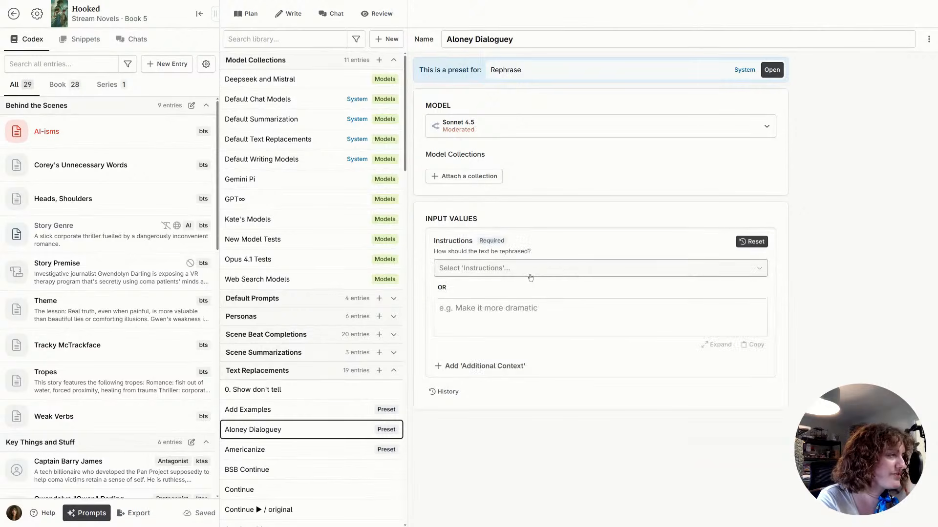
left_click(542, 319)
Begin the preset's custom instructions with the line "remove dialgoue tags, and either:"
type("remo")
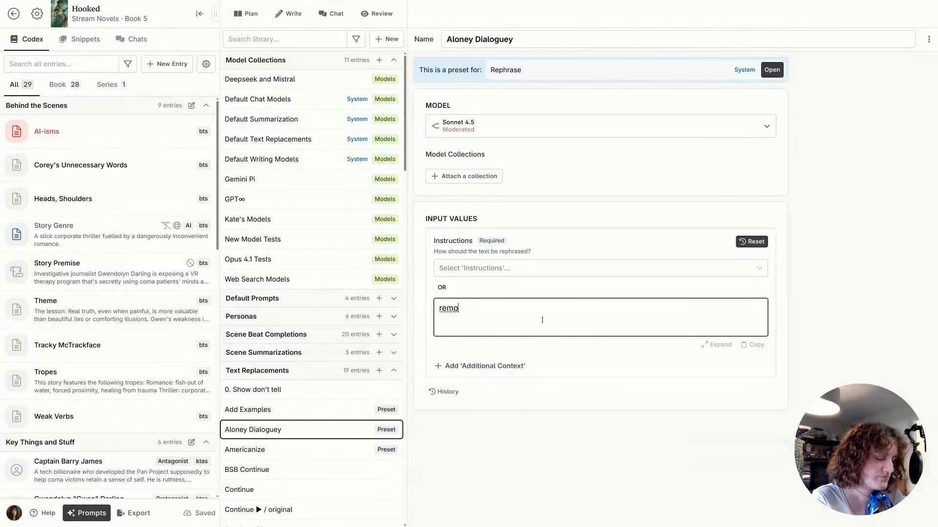
key("ctrl+a")
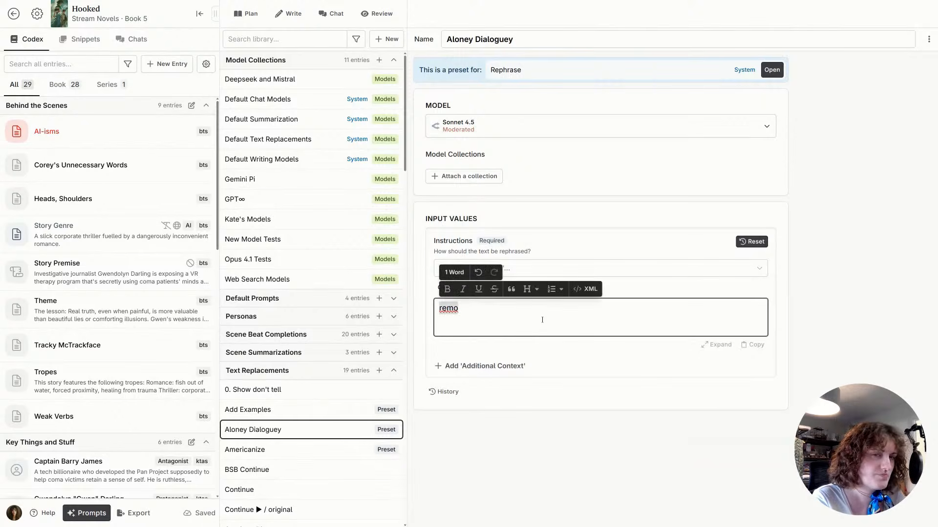
type("remove")
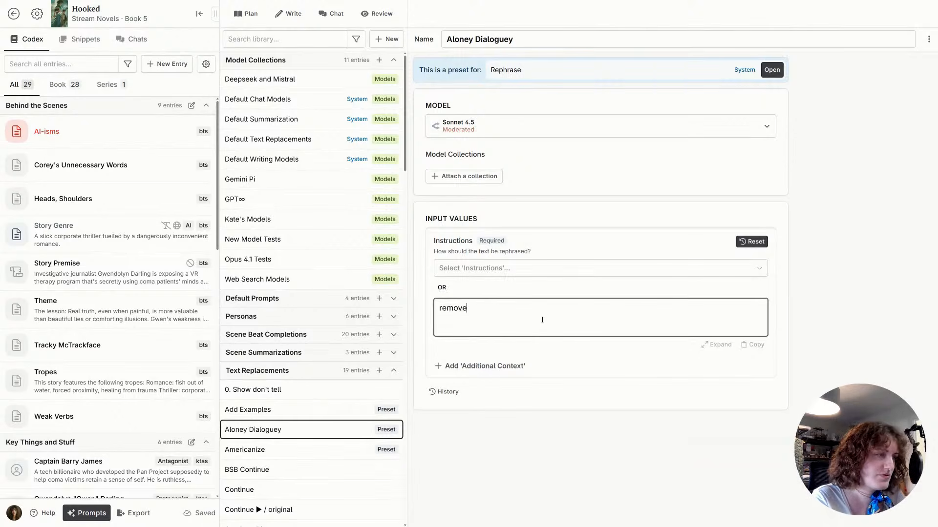
type(" dialgou")
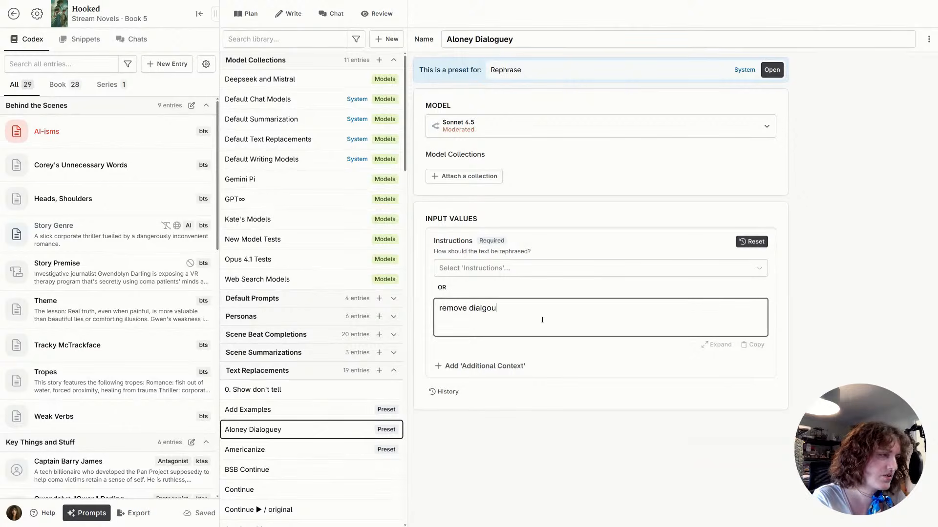
type("e tags")
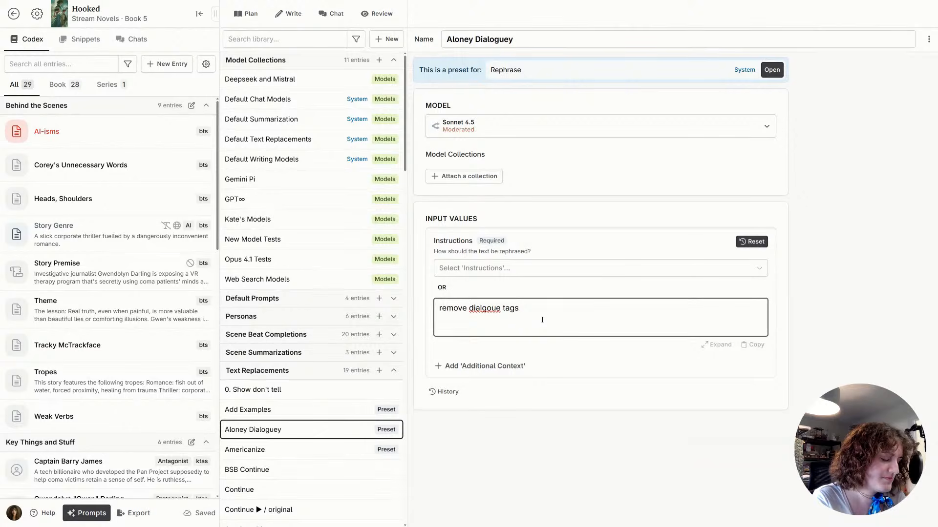
type(", replacing them with an actio")
key("BackSpace")
key("BackSpace")
key("BackSpace")
key("BackSpace")
key("BackSpace")
key("BackSpace")
key("BackSpace")
key("BackSpace")
key("BackSpace")
key("BackSpace")
key("BackSpace")
key("BackSpace")
key("BackSpace")
key("BackSpace")
key("BackSpace")
key("BackSpace")
key("BackSpace")
key("BackSpace")
key("BackSpace")
key("BackSpace")
type("and either:")
Add the numbered item "Replace them with a action beat" and correct the misspelled word "dialogue" in the opening line
key("Return")
type("1. Replace them si")
key("BackSpace")
key("BackSpace")
type("with a")
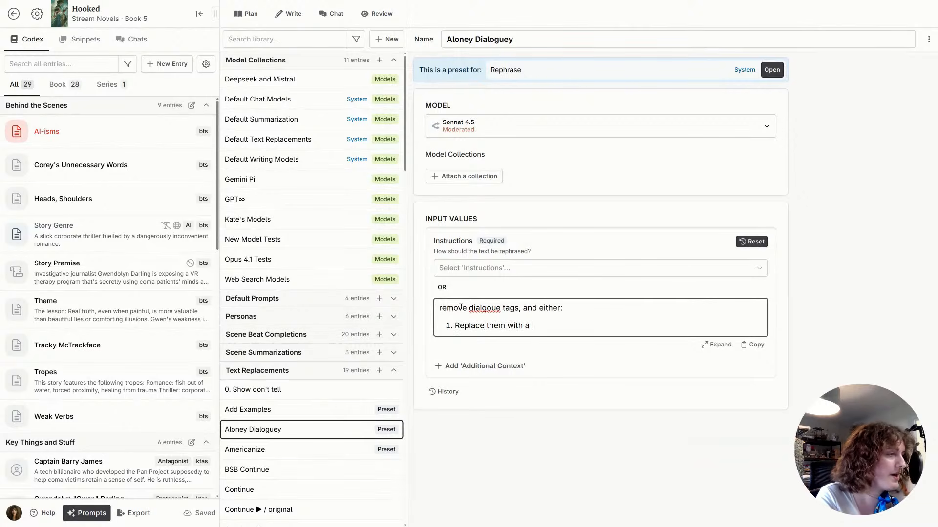
right_click(475, 308)
left_click(506, 321)
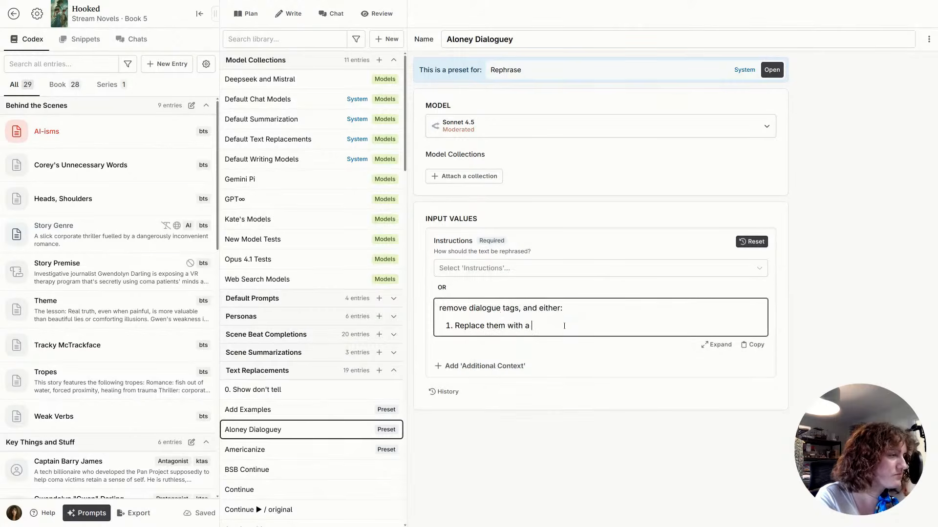
type("action beat")
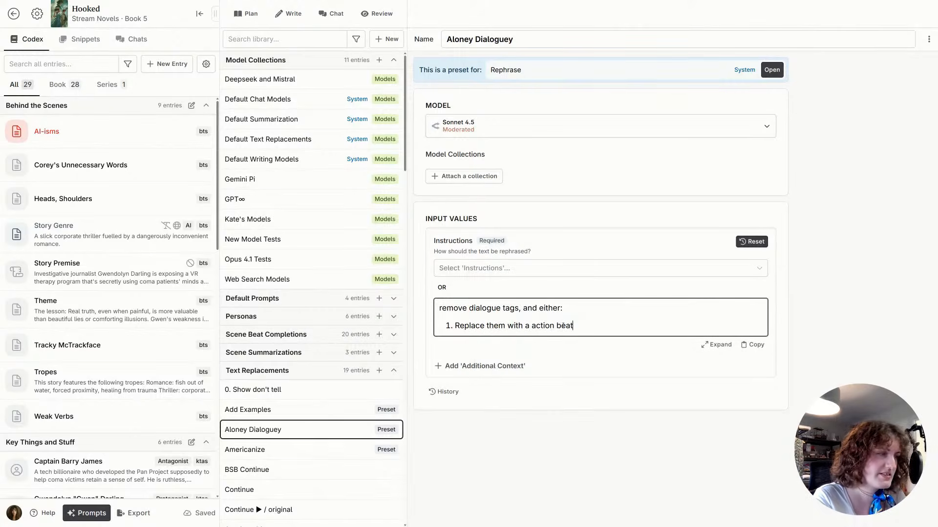
Add "Remove them entirely" as the second numbered item in the preset's instructions
key("Return")
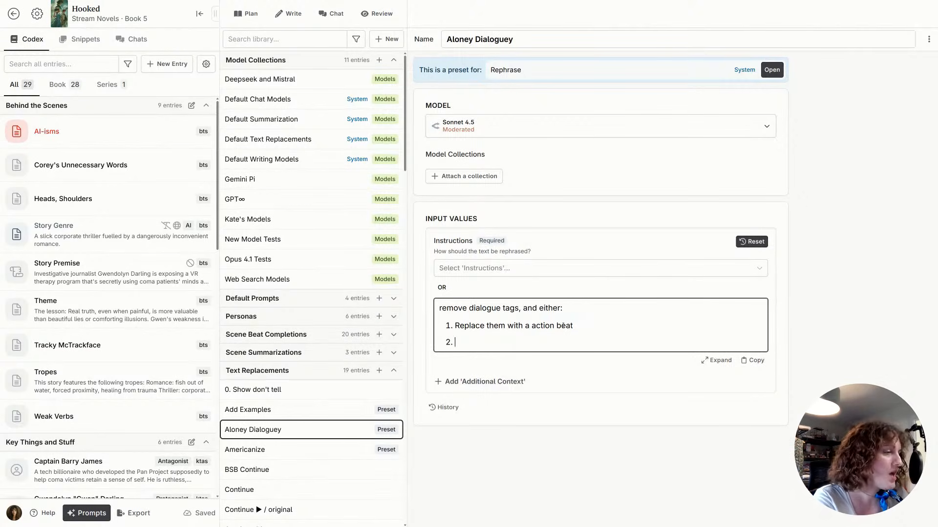
type("Remove them ")
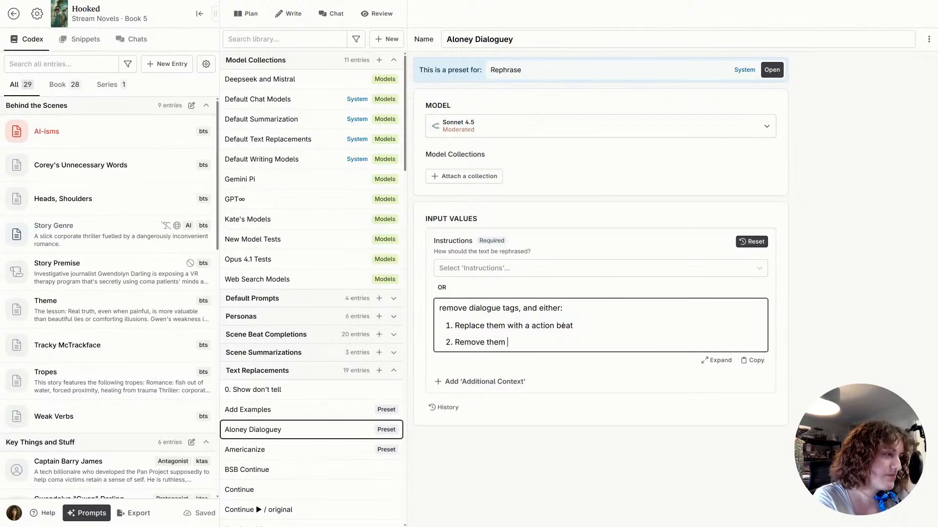
type("entirely")
left_click(592, 291)
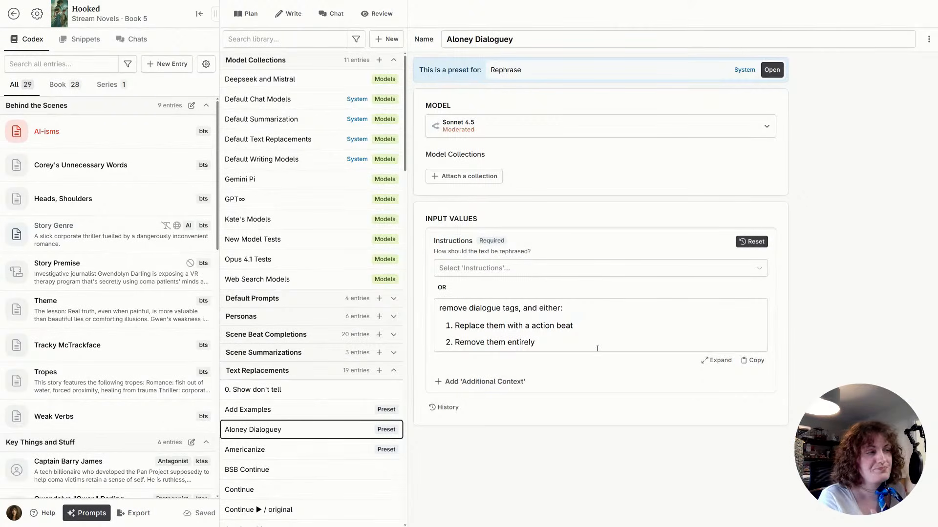
Examine the dialogue passages of Act 1 in the manuscript for how speech and action beats are written
left_click(293, 19)
scroll(596, 349, "down", 10)
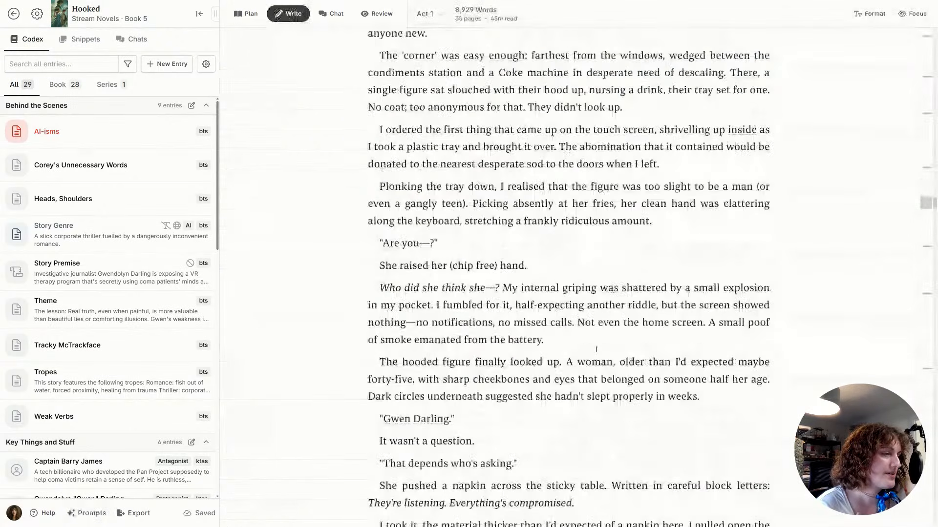
scroll(596, 349, "down", 10)
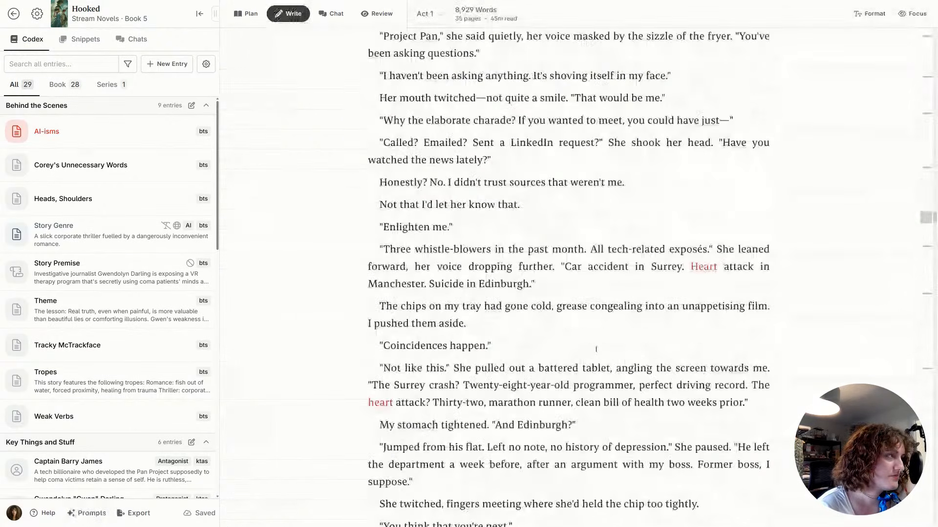
scroll(595, 349, "down", 5)
scroll(596, 349, "up", 1)
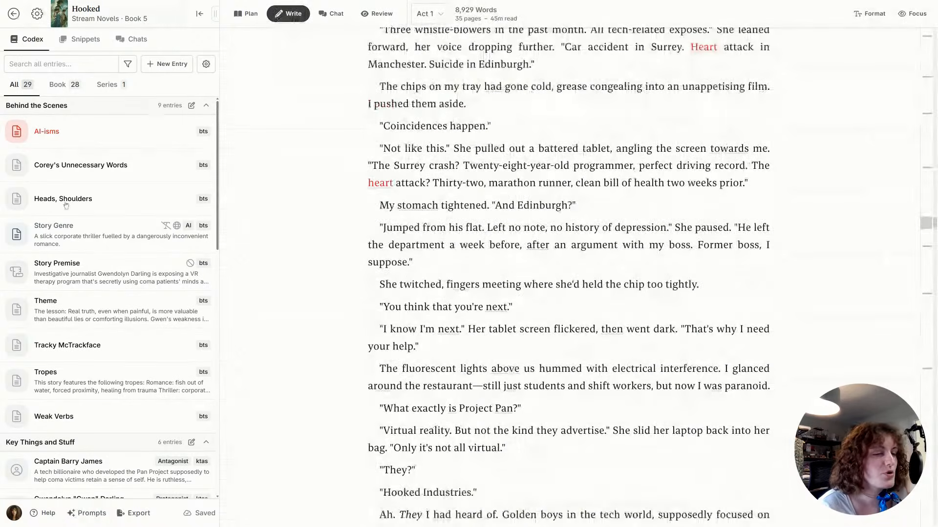
Append to Aloney Dialoguey's instructions: "Infer from the dialogue and surrounding text what would logically make sense, when writing any additional prose."
left_click(88, 512)
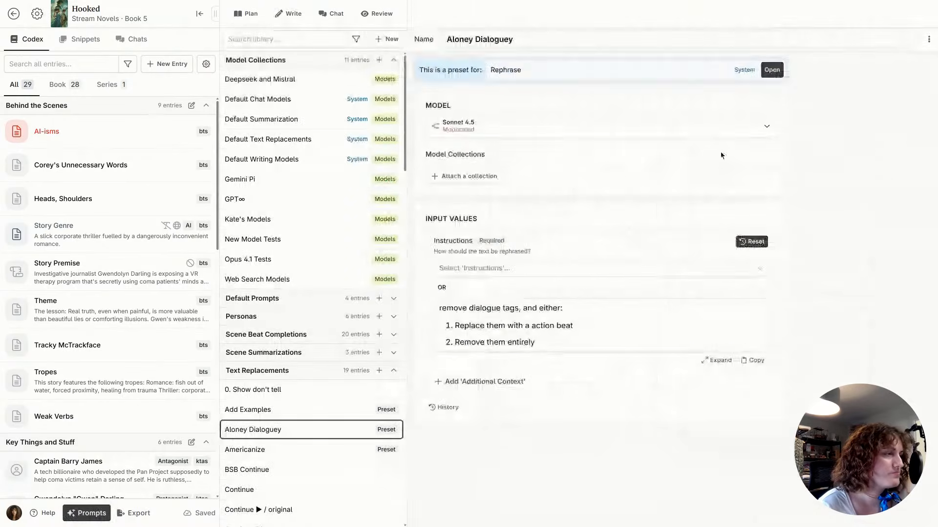
left_click(567, 343)
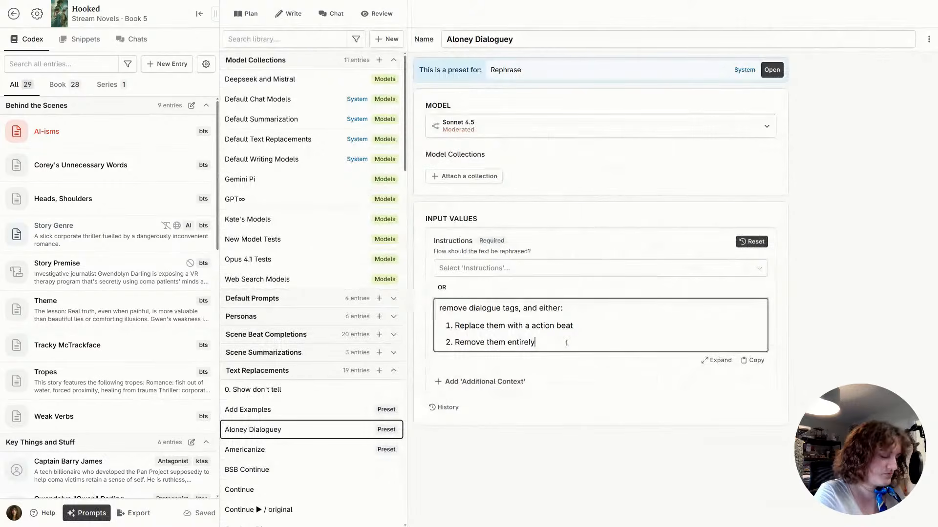
key("Return")
type("Infer f")
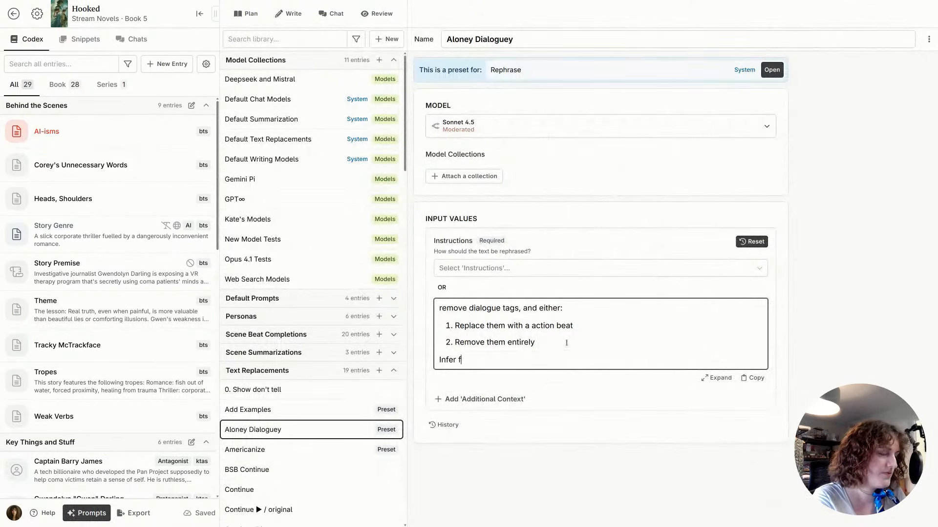
type("rom the dialogue and ")
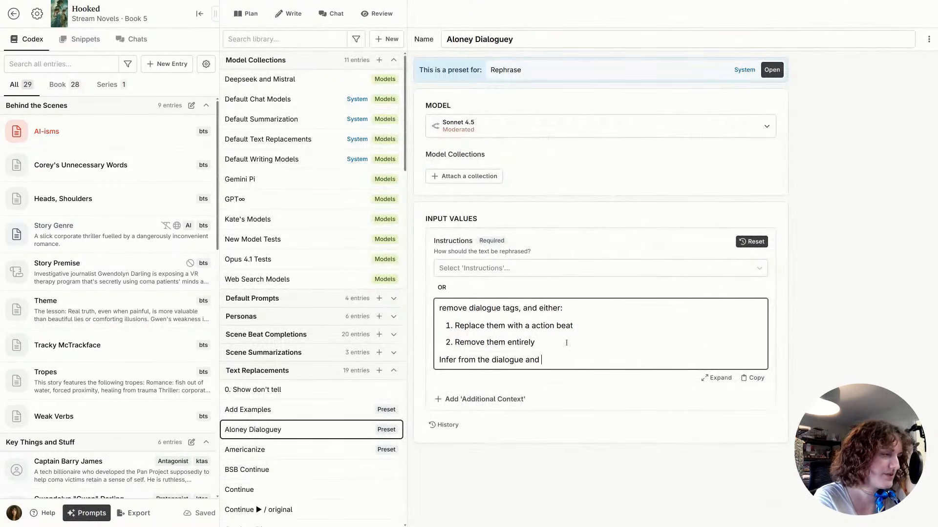
type("surrounding text what")
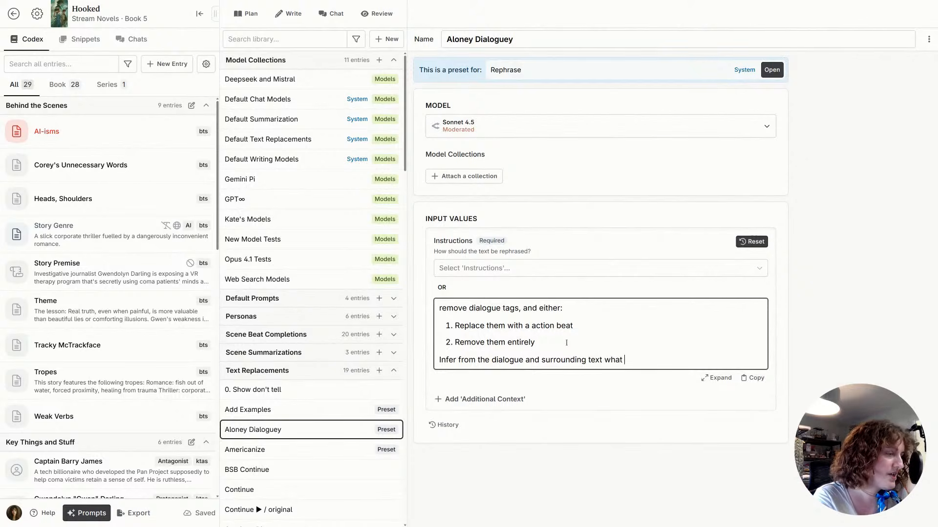
type(" would logically make sense, when writing any a")
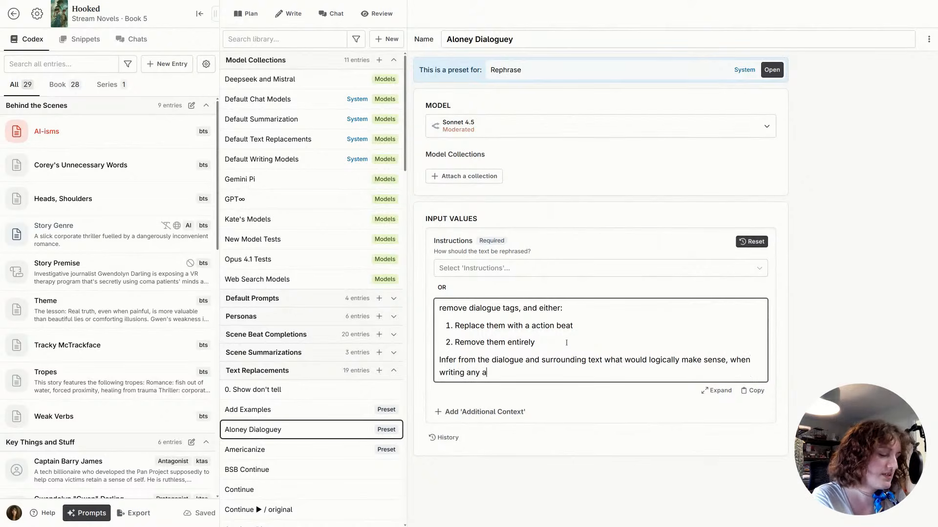
type("dditional prose.")
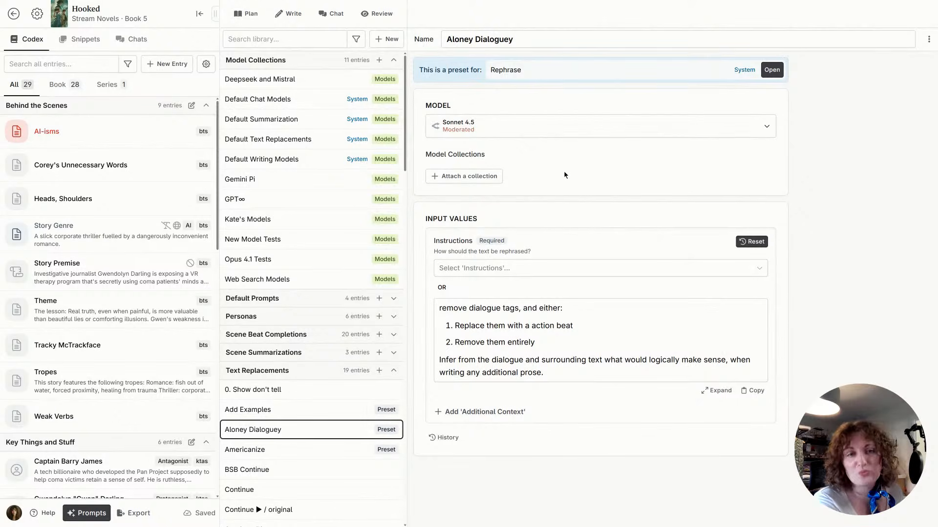
Return to the manuscript and show Chapter 7 of Act 2, followed by Chapter 8
left_click(288, 12)
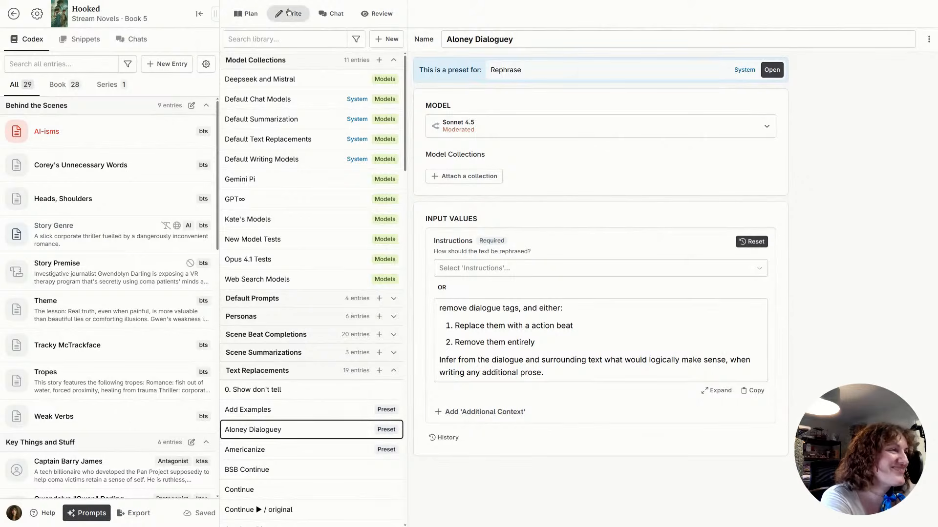
left_click(420, 15)
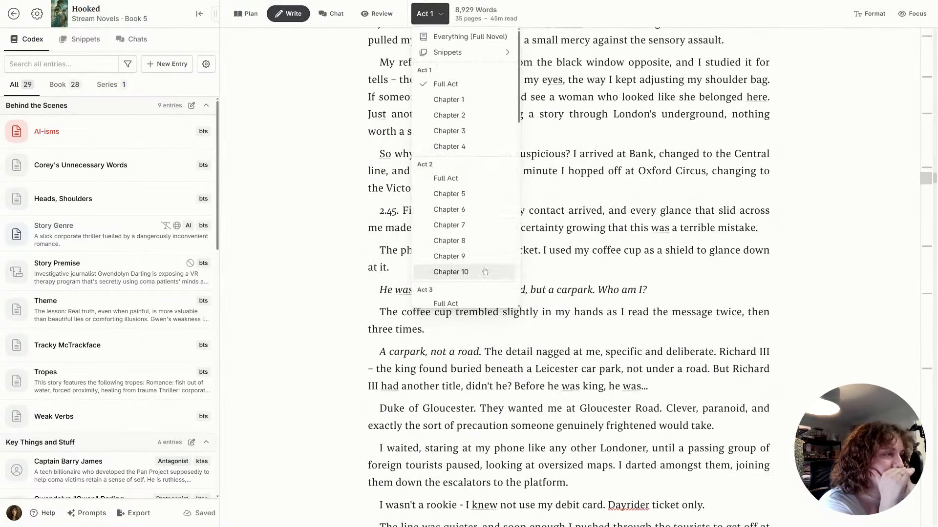
left_click(468, 224)
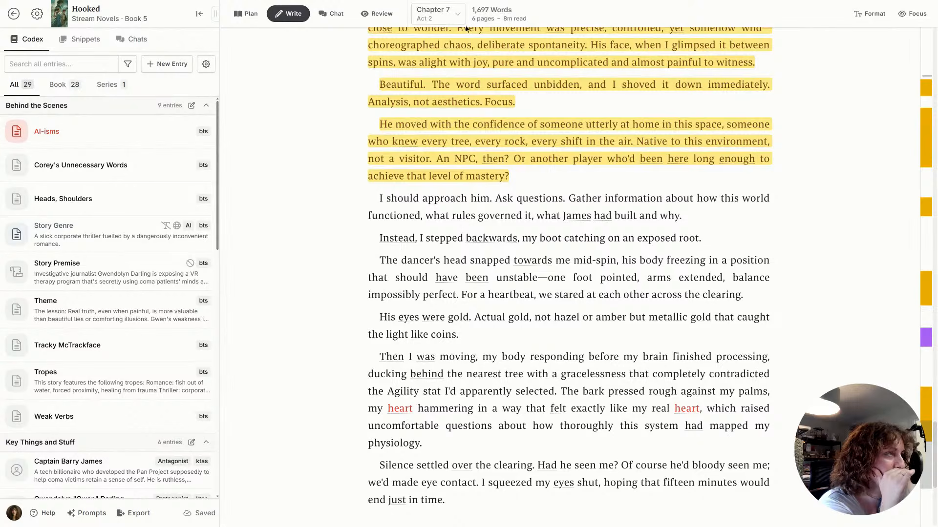
left_click(437, 14)
left_click(471, 240)
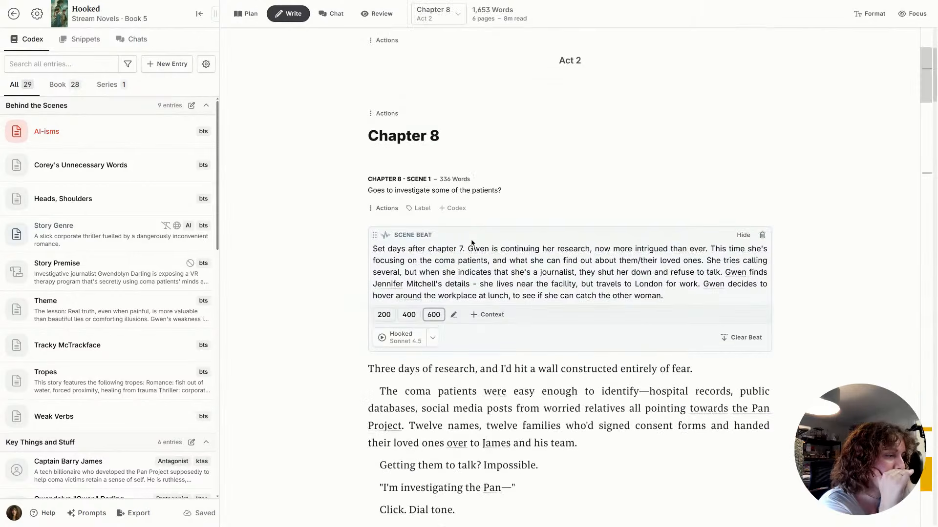
Examine the dialogue passages in Chapter 8, from the approach outside the office through the café conversation
scroll(471, 243, "down", 15)
scroll(471, 240, "down", 12)
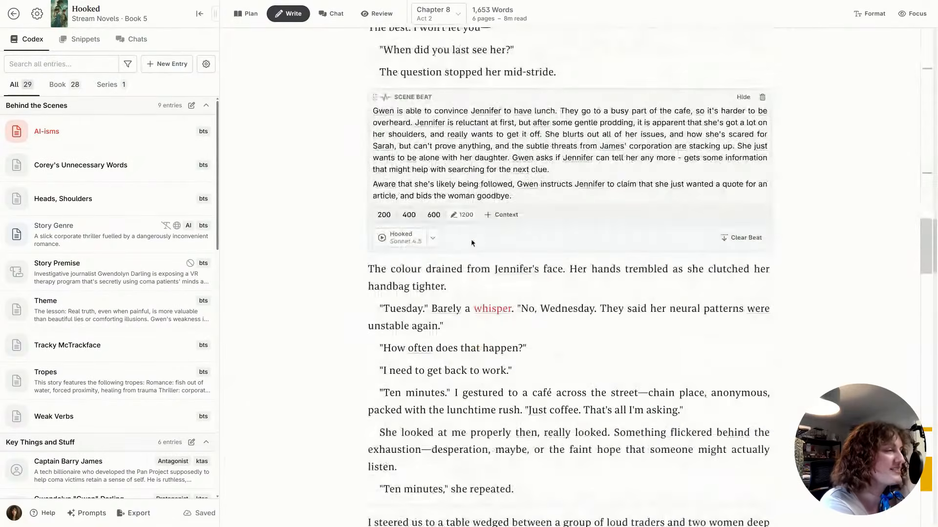
scroll(471, 239, "down", 5)
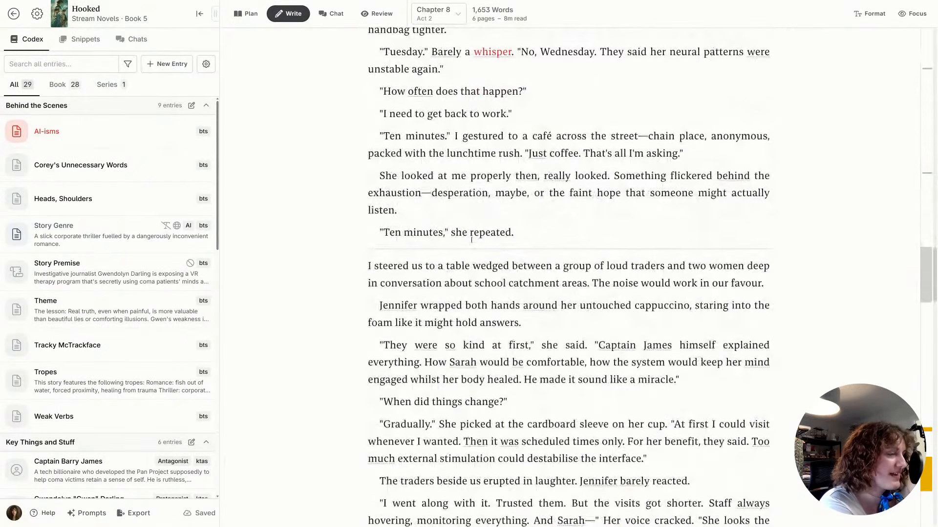
scroll(471, 239, "down", 5)
scroll(471, 239, "down", 4)
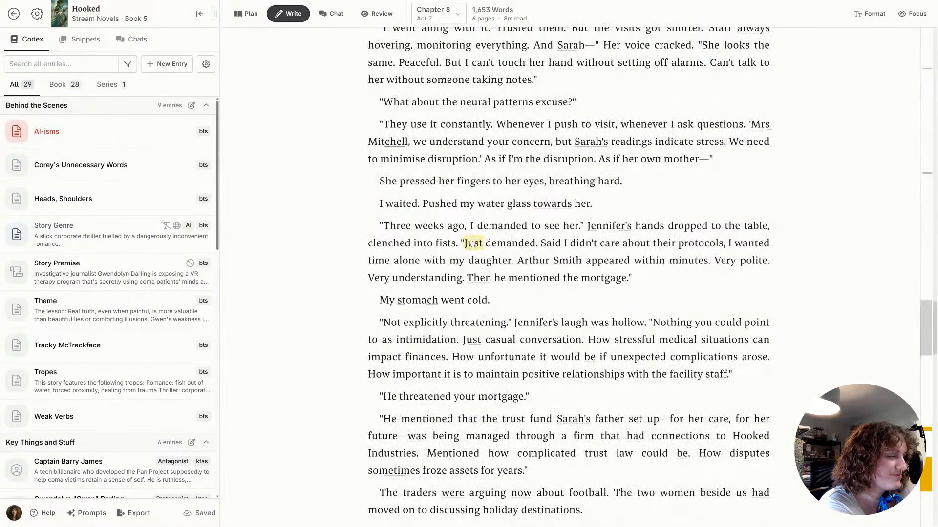
scroll(471, 242, "up", 5)
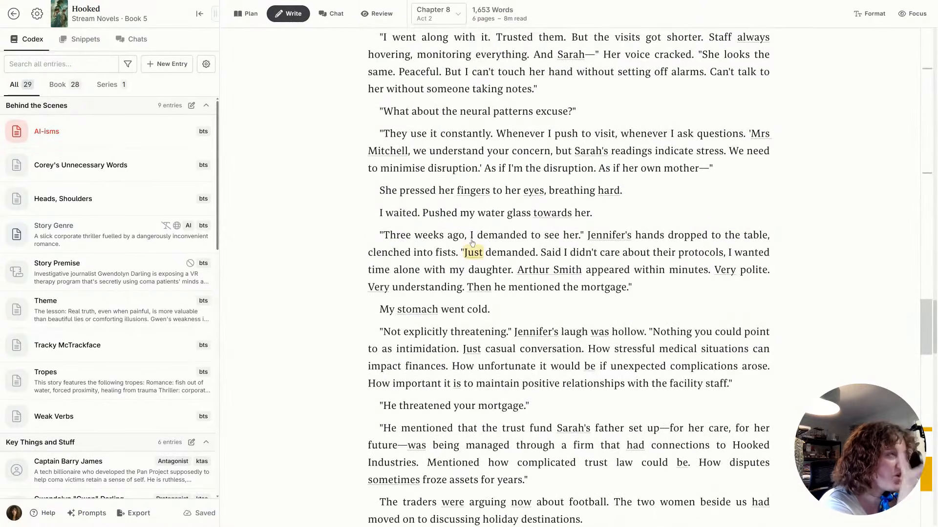
scroll(472, 242, "up", 8)
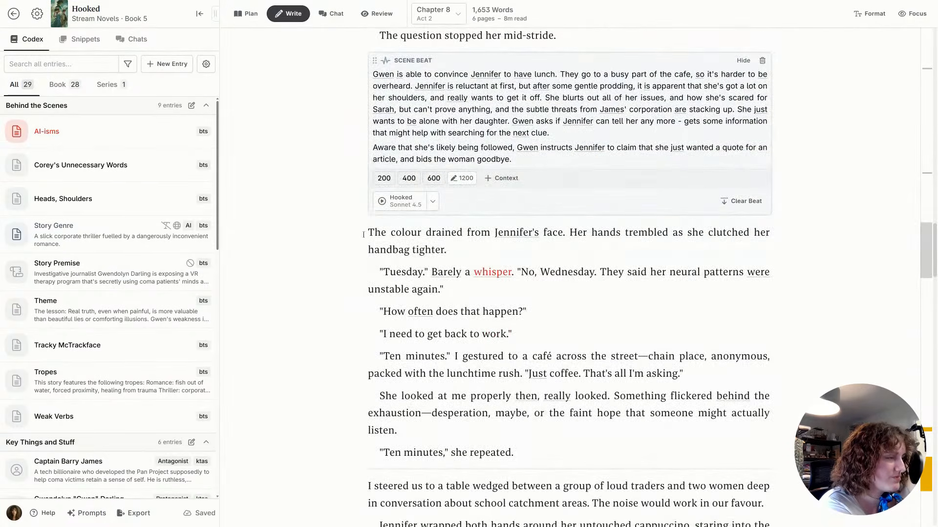
scroll(560, 411, "up", 6)
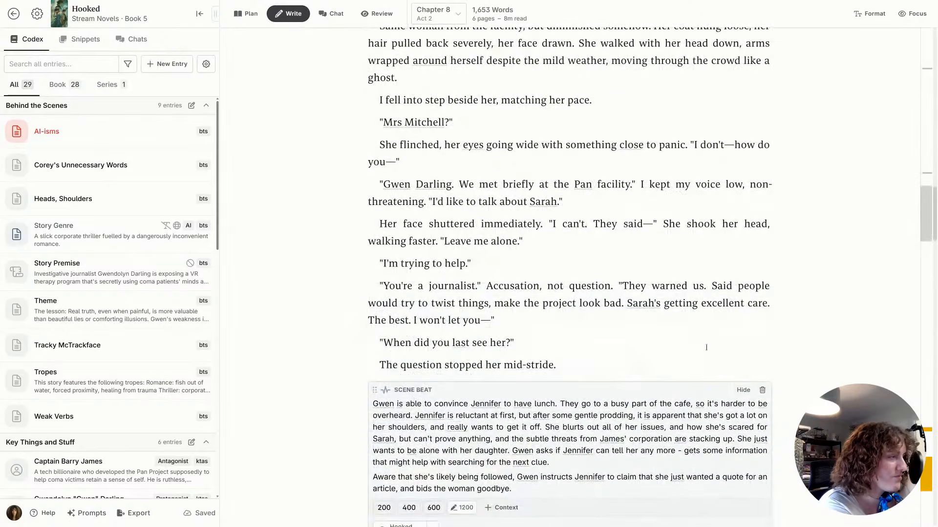
Collapse the scene beat in Chapter 8's second scene and copy the prose from "Canary Wharf at lunch" to "'Ten minutes,' she repeated."
left_click(743, 387)
scroll(702, 380, "up", 3)
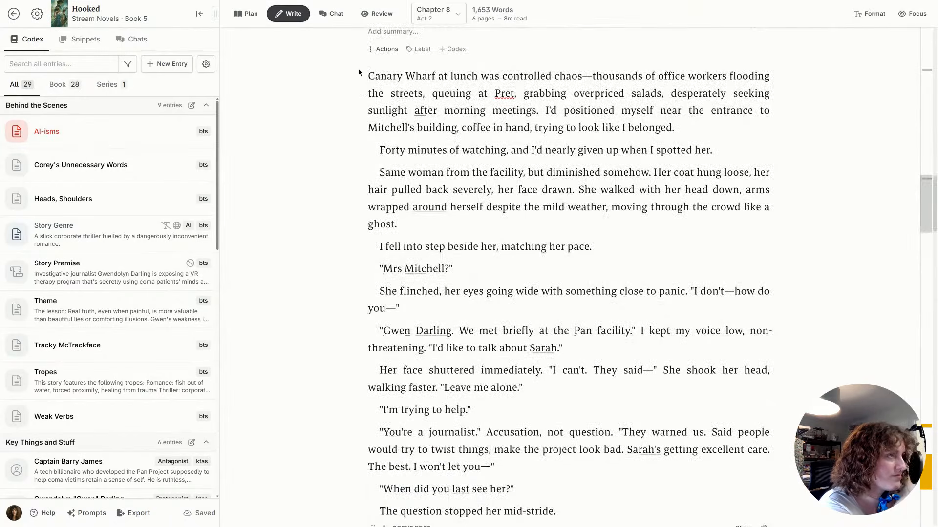
left_click_drag(367, 76, 574, 252)
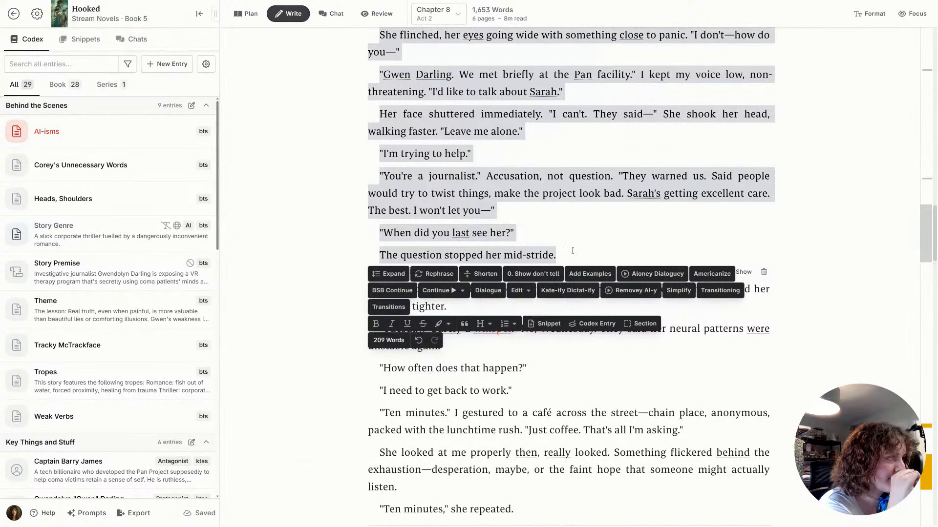
scroll(572, 250, "down", 4)
left_click_drag(572, 250, 564, 335)
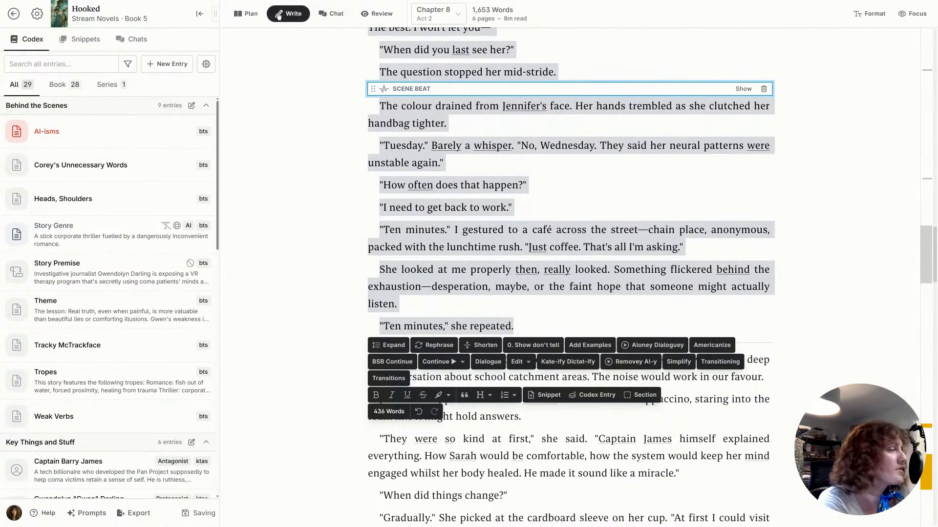
Add a new scene at the end of Chapter 8, paste the copied passage, and delete the scene beat inside it
left_click_drag(924, 254, 925, 501)
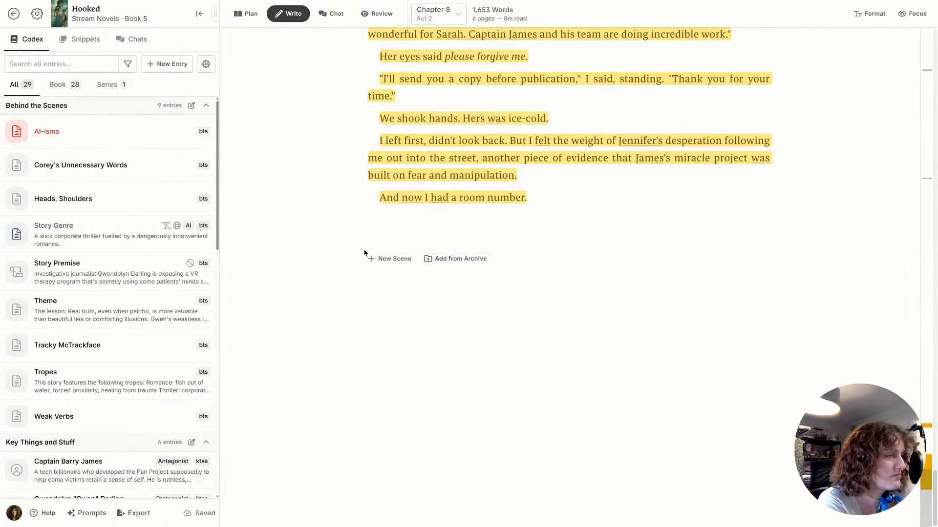
left_click(389, 259)
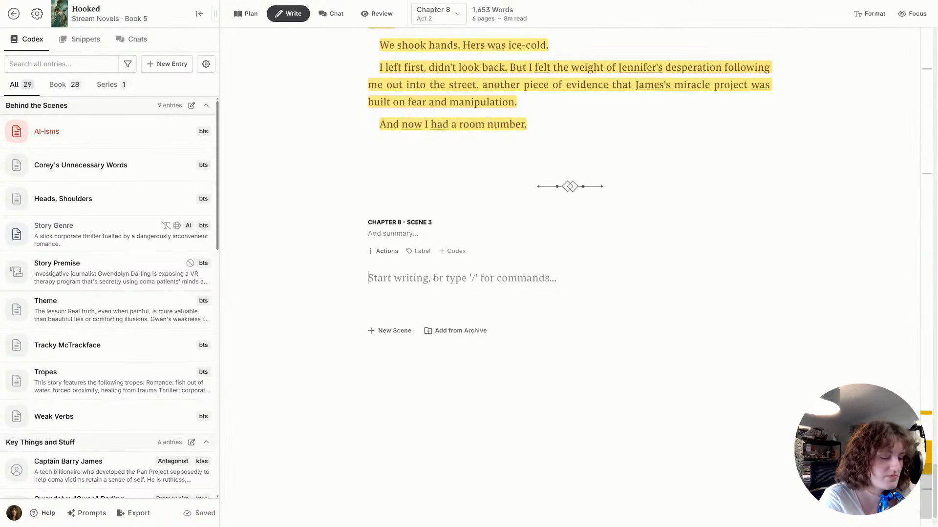
key("ctrl+v")
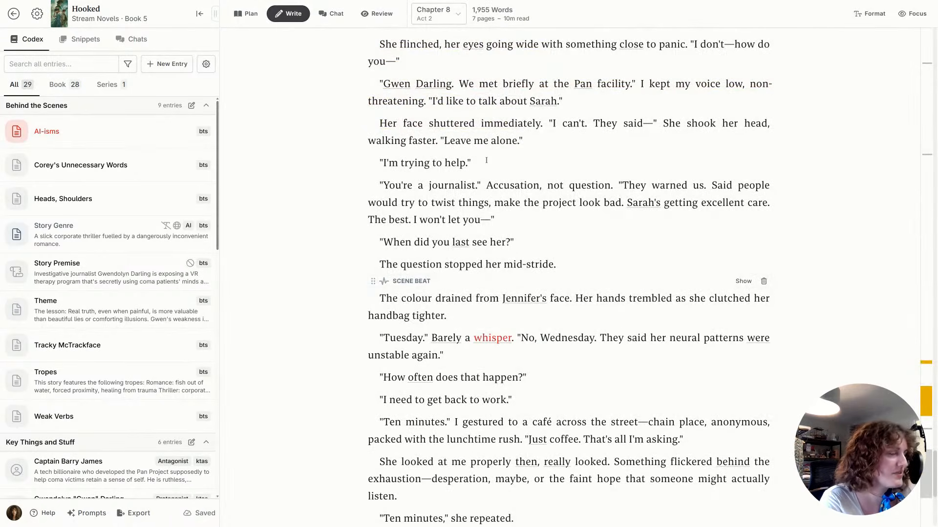
scroll(482, 306, "up", 4)
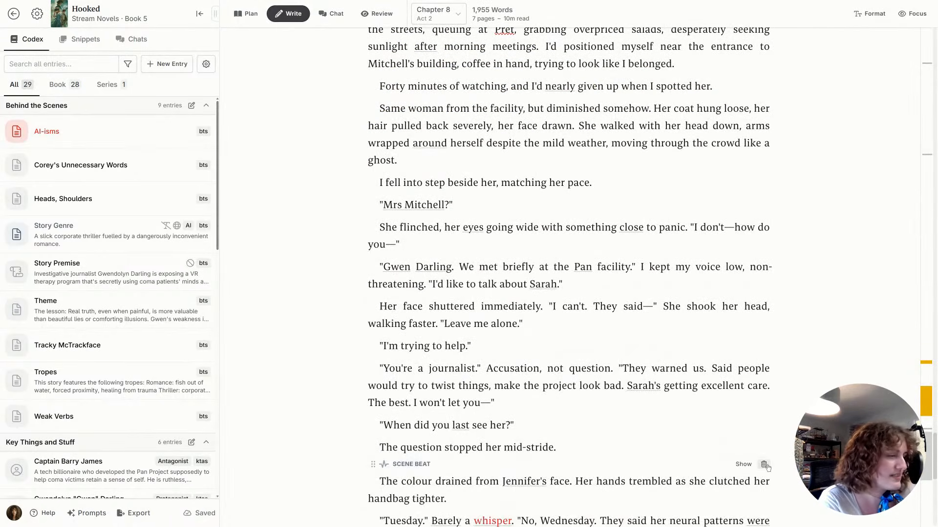
scroll(482, 448, "up", 2)
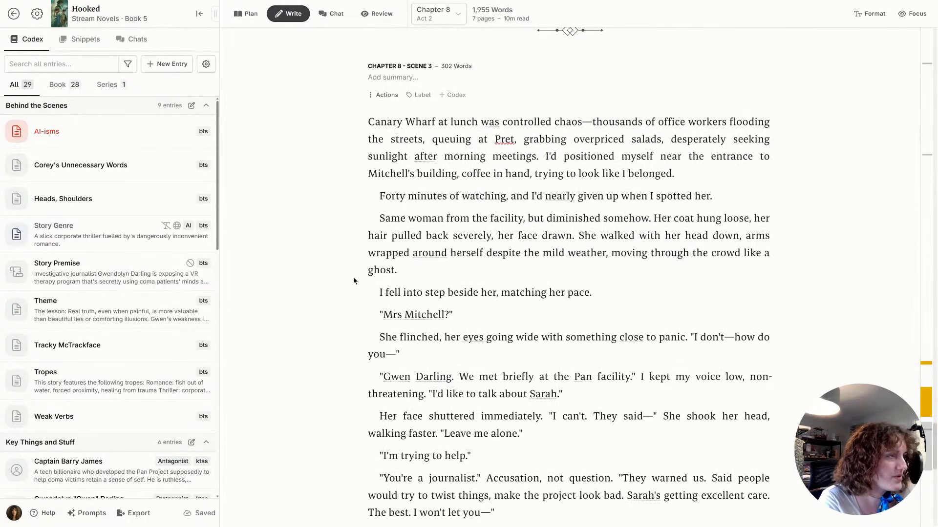
In the new scene, delete the "She flinched" sentence and end that line of dialogue with the tag "Mrs Mitchell said."
scroll(355, 281, "down", 1)
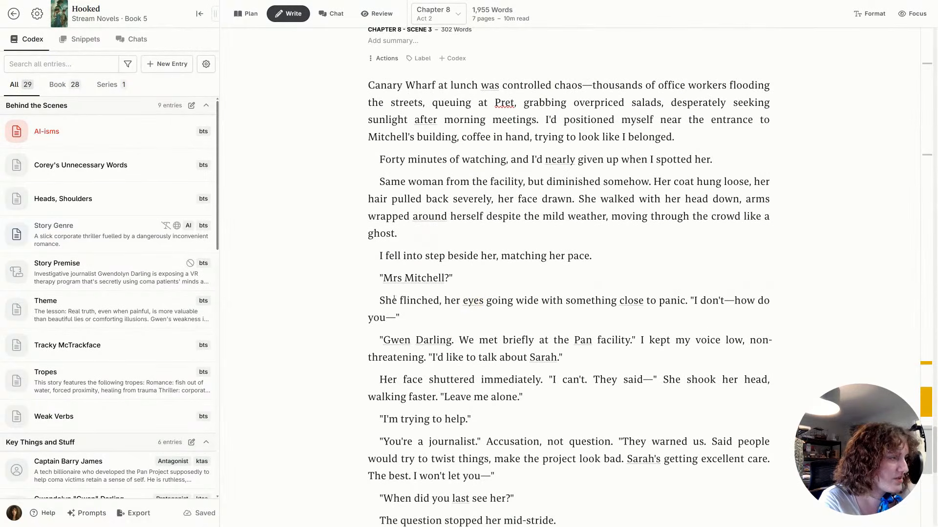
left_click_drag(372, 301, 690, 301)
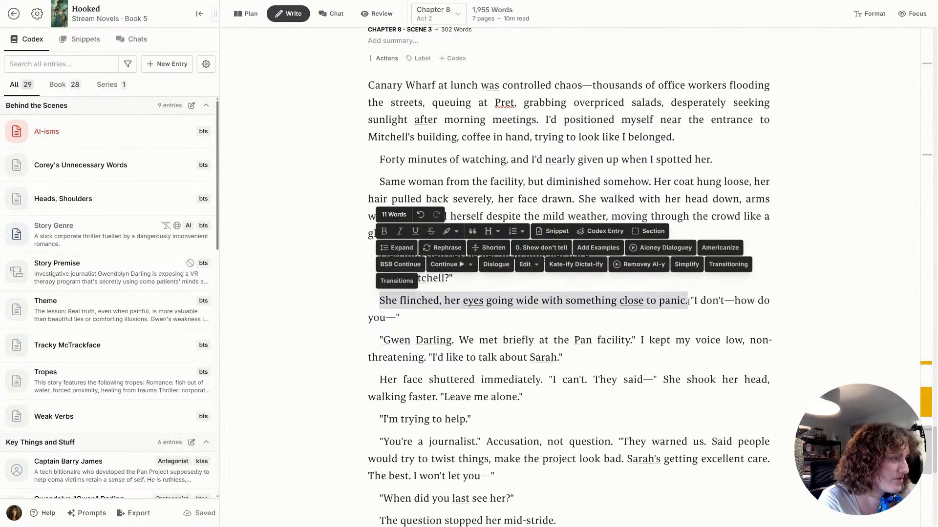
key("BackSpace")
left_click(645, 298)
type("Mrs Mi")
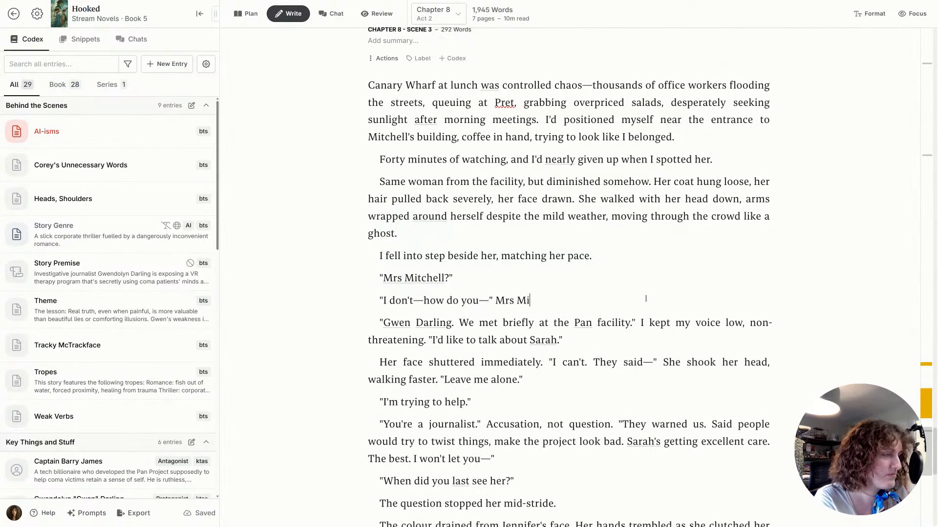
type("tchell said.")
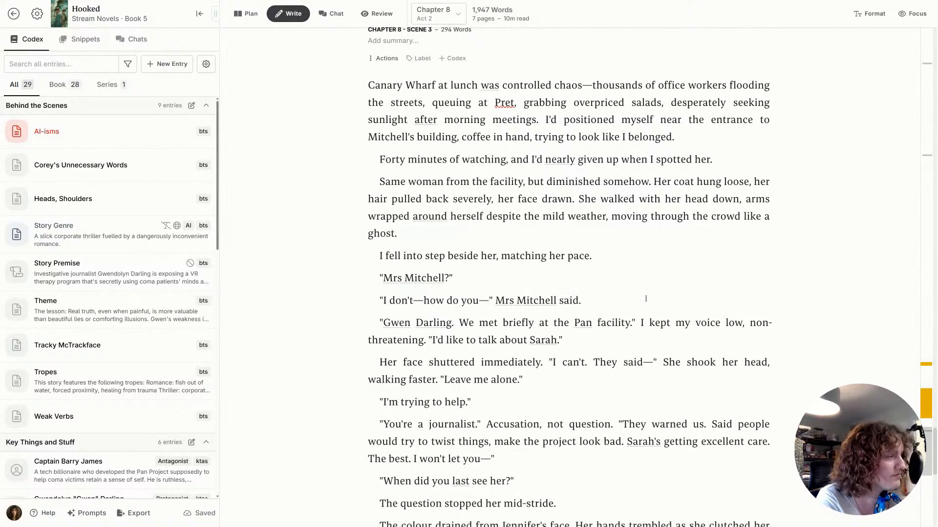
Replace the "I kept my voice low" beat with "I whispered" and delete both action beats around the "I can't. They said—" reply
left_click_drag(638, 323, 424, 341)
type("I whispered. \"I'd like to")
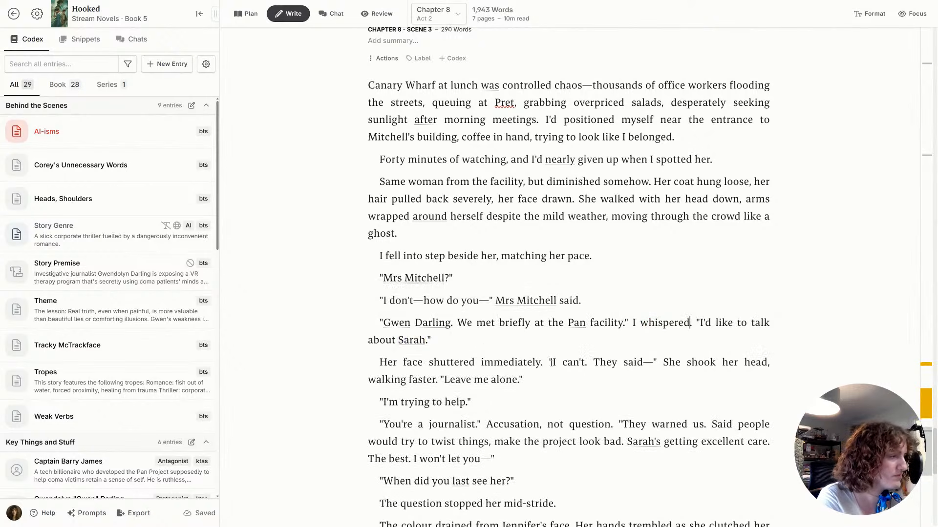
left_click_drag(551, 363, 368, 364)
key("BackSpace")
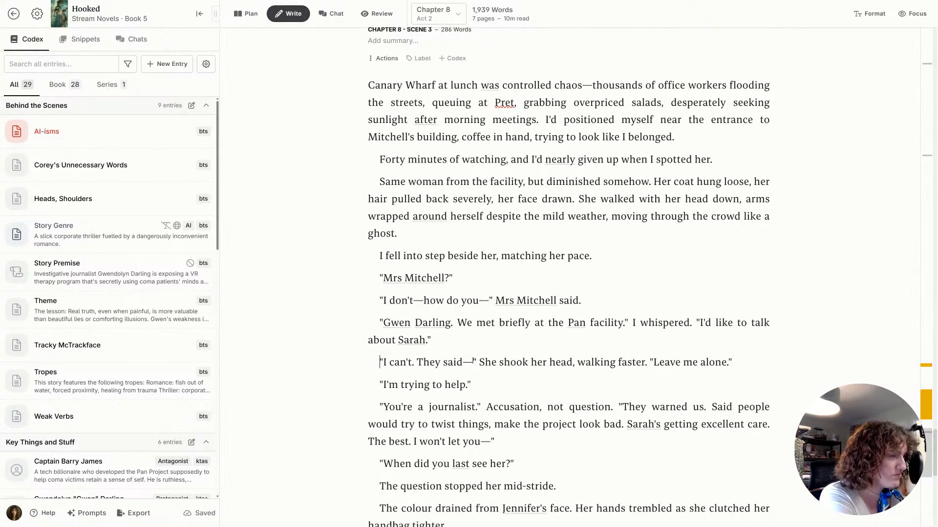
left_click_drag(474, 362, 652, 362)
key("BackSpace")
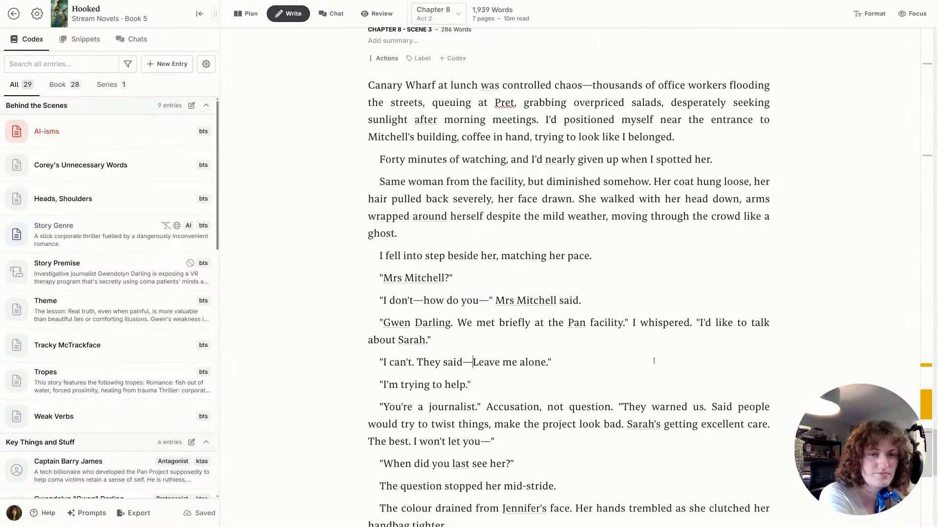
Replace "Accusation, not question" with "She snapped" and add "I asked." after "When did you last see her?"
scroll(511, 336, "down", 2)
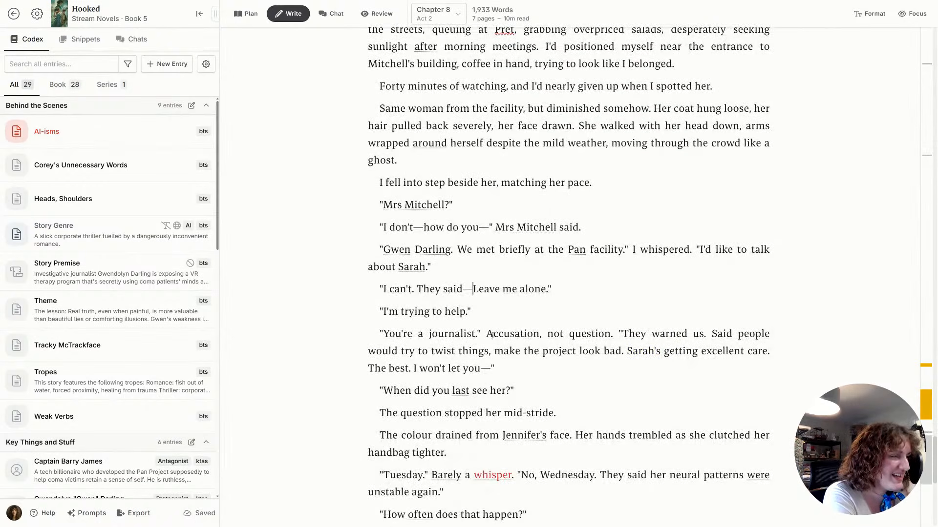
left_click_drag(487, 334, 611, 334)
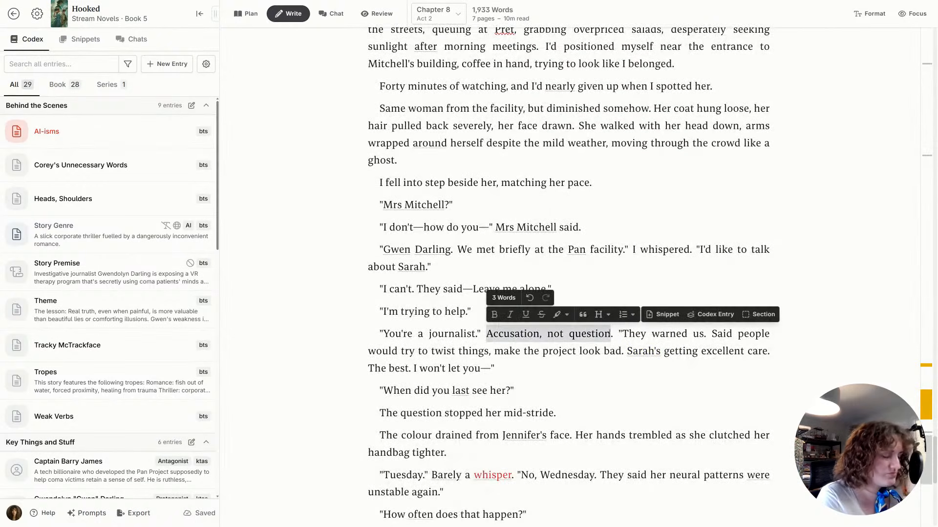
type("She snapped")
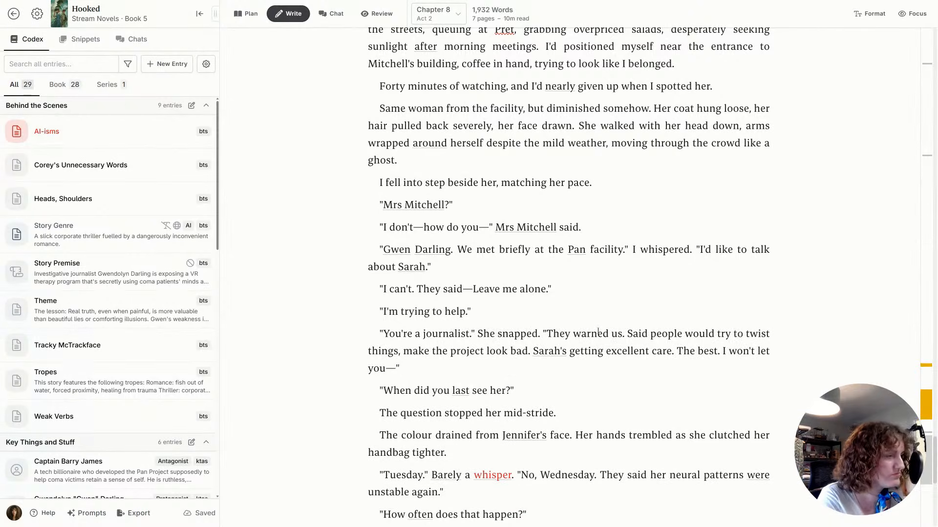
scroll(596, 358, "down", 1)
left_click(596, 357)
type("I asked.")
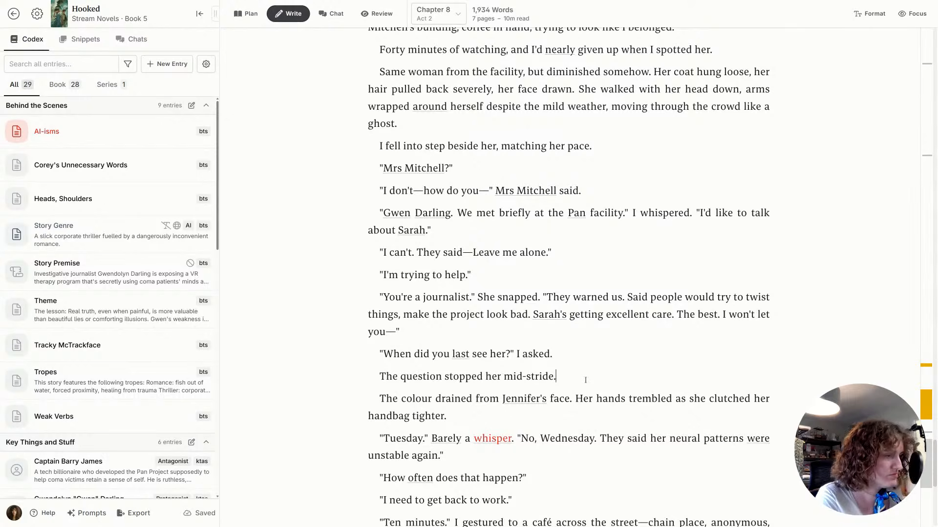
Replace "Barely a whisper" after "Tuesday." with the dialogue tag "She whispered"
scroll(585, 379, "down", 1)
left_click_drag(431, 402, 511, 403)
type("She whispered")
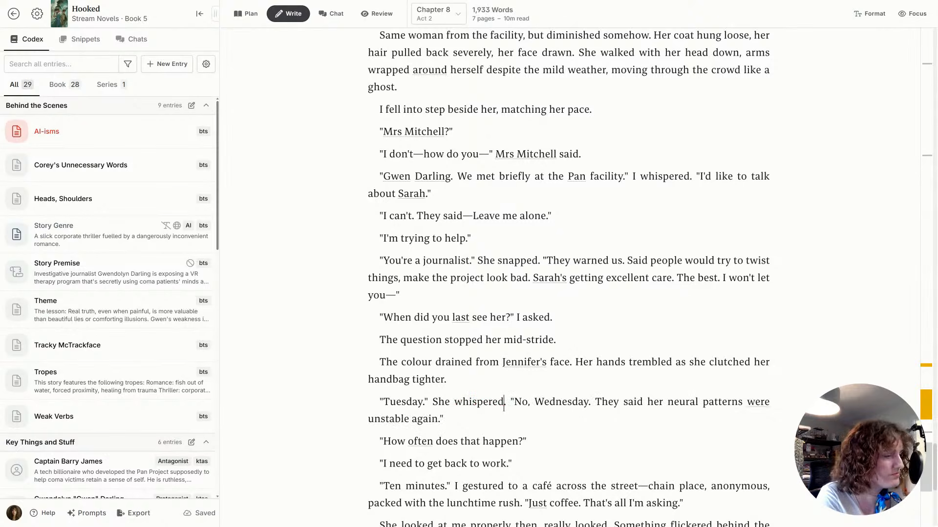
Try the Aloney Dialoguey preset on the passage from "I fell into step beside her" to "unstable again," and discard the rewrite
left_click_drag(454, 413, 336, 113)
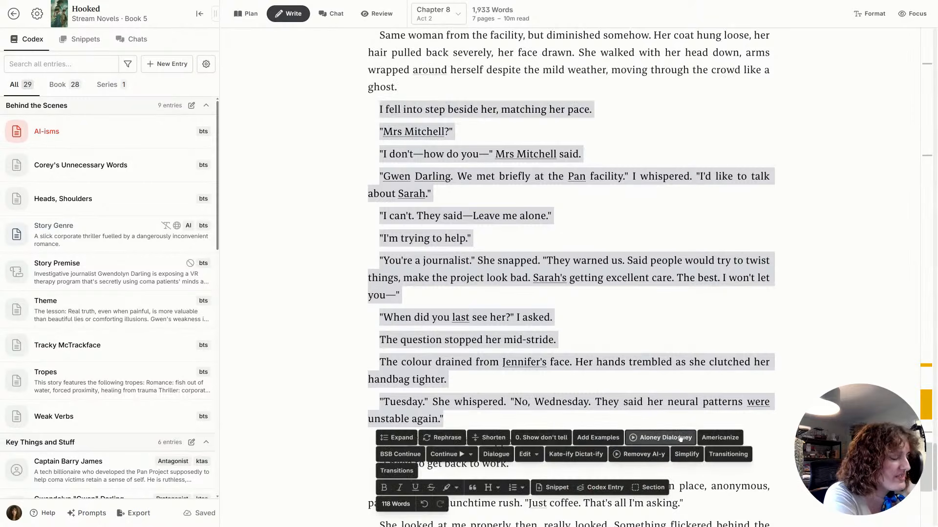
left_click(680, 438)
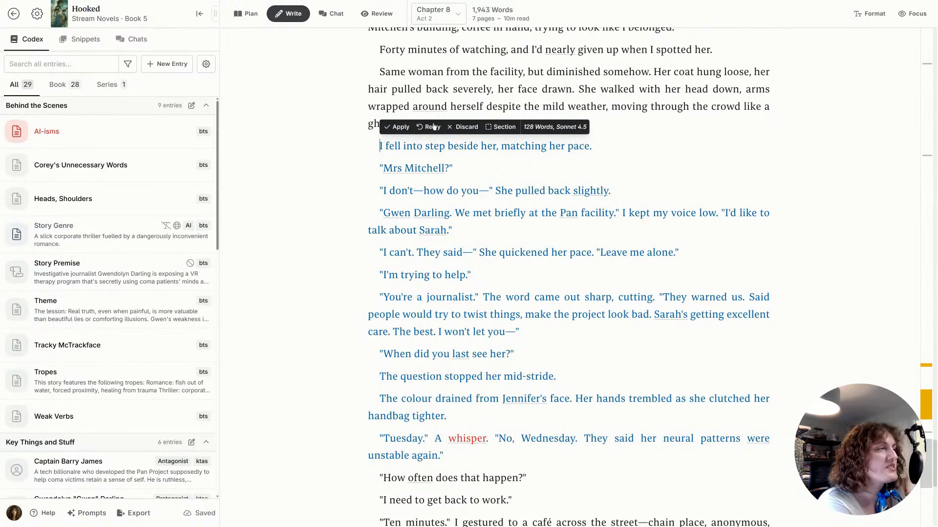
left_click(465, 128)
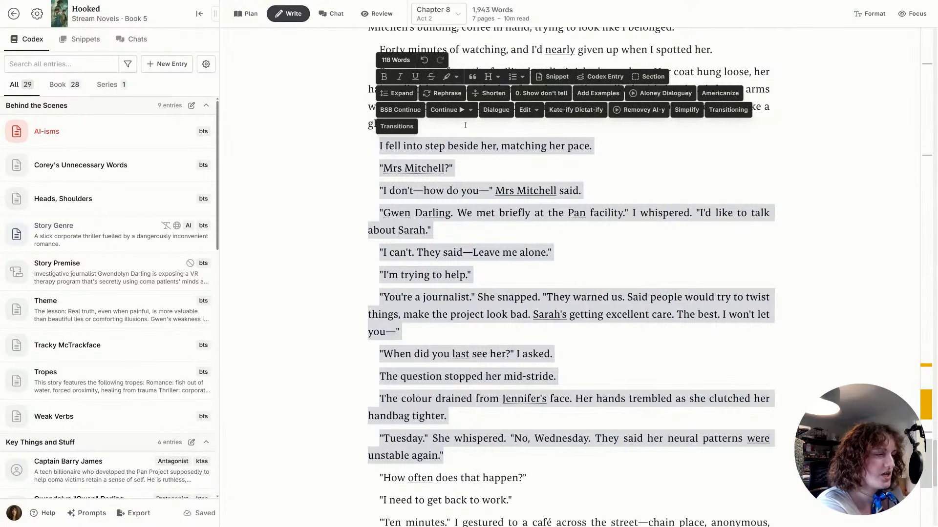
Open the Aloney Dialoguey preset in the prompt library and copy its full instructions
left_click(93, 514)
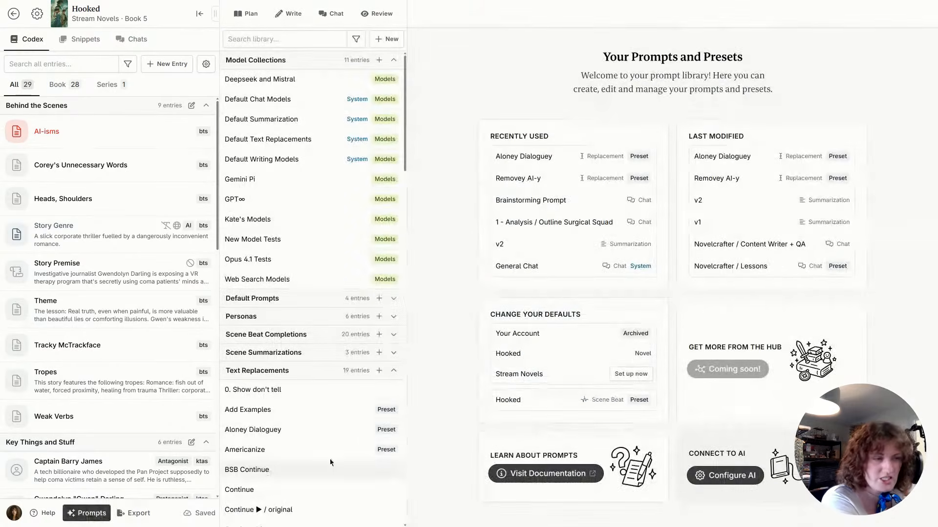
scroll(372, 508, "down", 7)
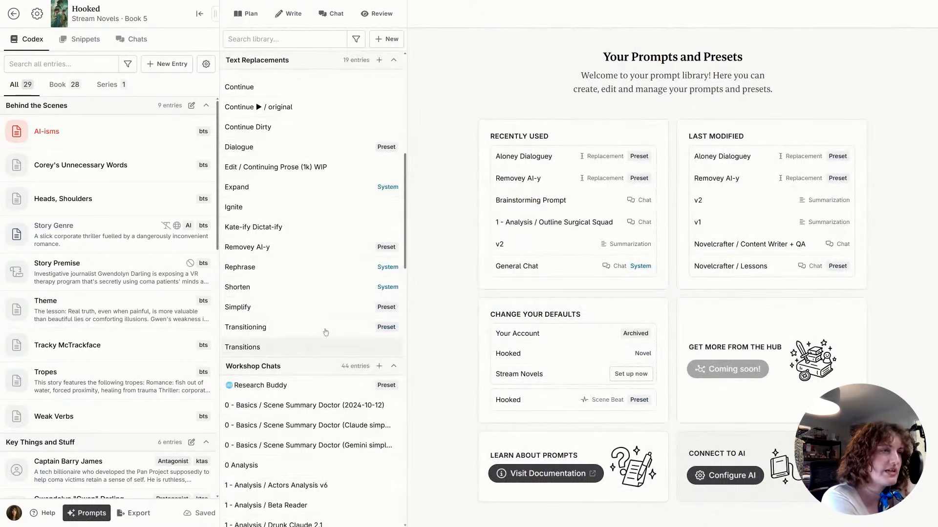
scroll(327, 352, "up", 1)
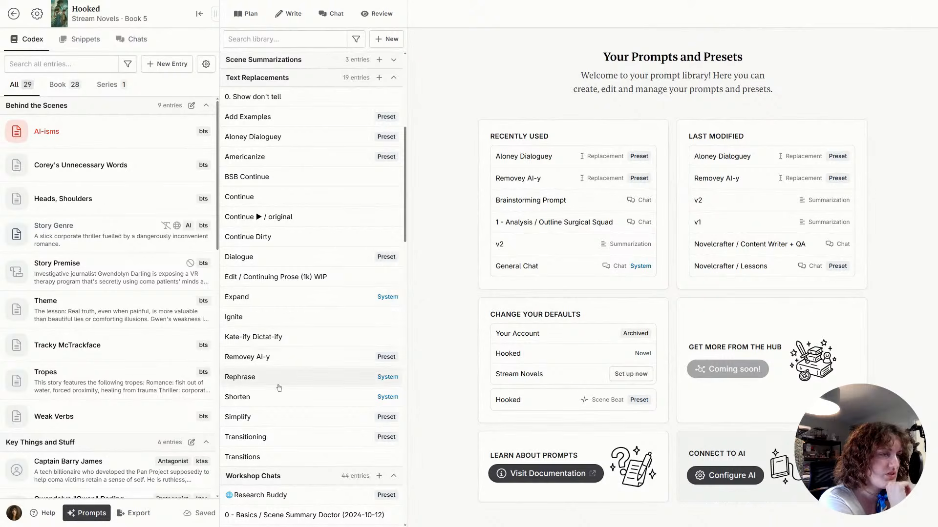
left_click(280, 137)
left_click(538, 367)
key("ctrl+a")
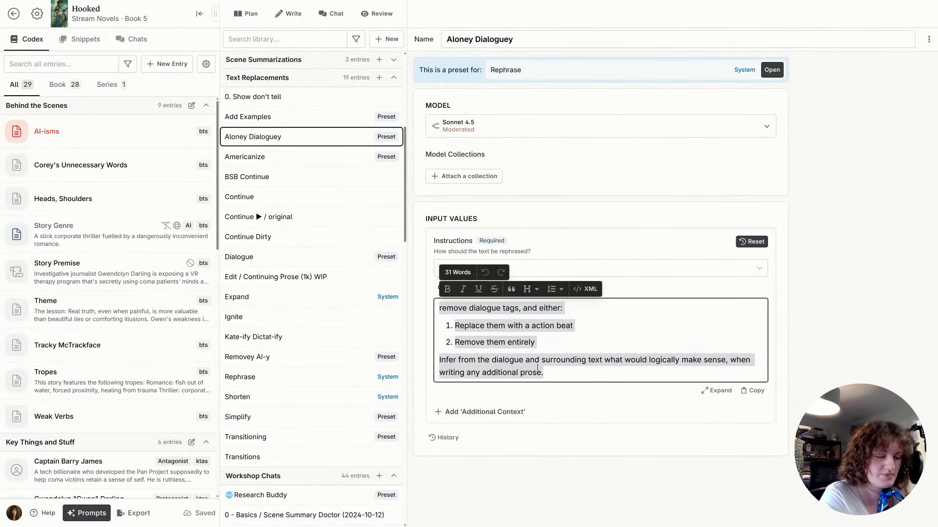
Create a new preset for the Expand system prompt
left_click(264, 377)
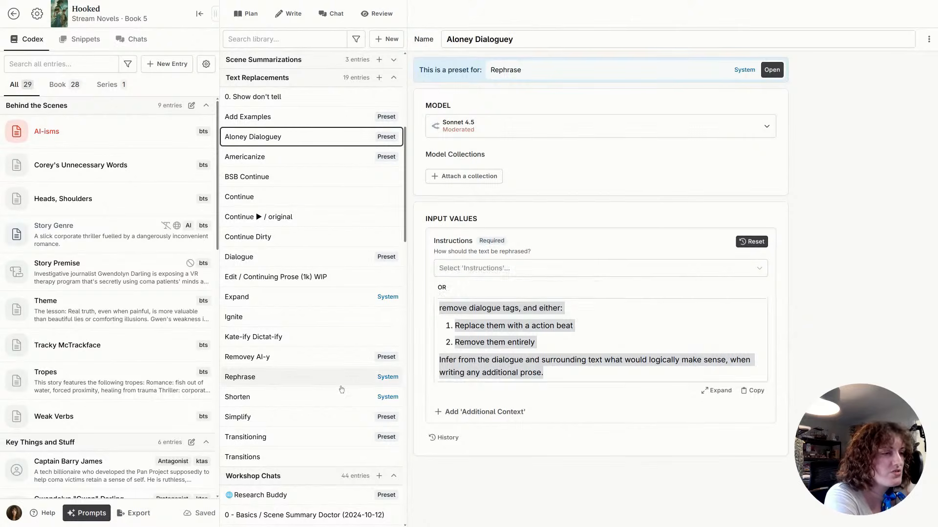
left_click(273, 297)
left_click(438, 186)
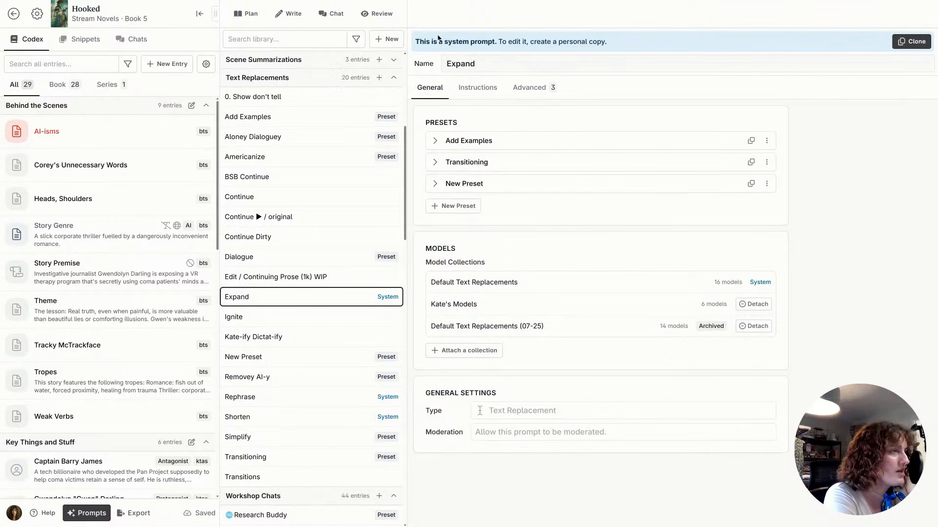
Name the new Expand preset "Aloney longer dialoguey"
left_click(438, 187)
left_click(467, 202)
type("Aley")
key("ctrl+a")
type("Lon")
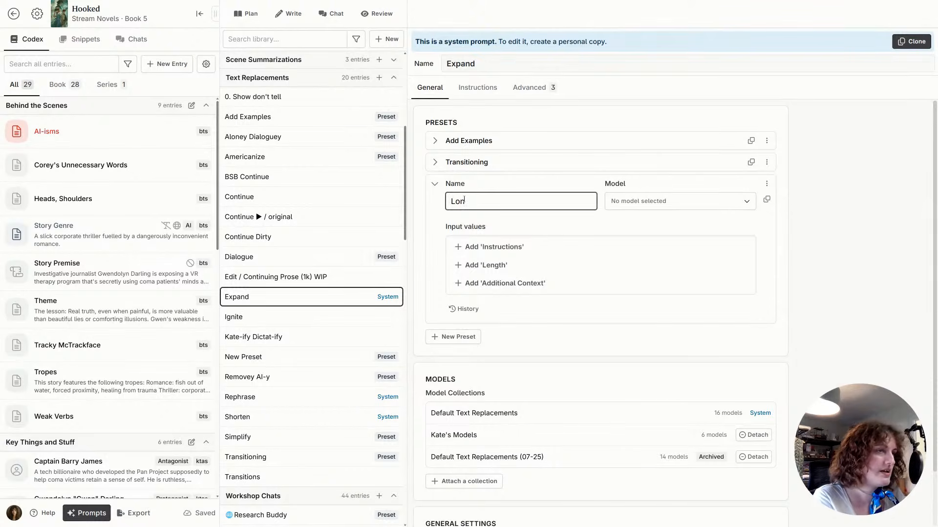
key("ctrl+a")
type("Alo")
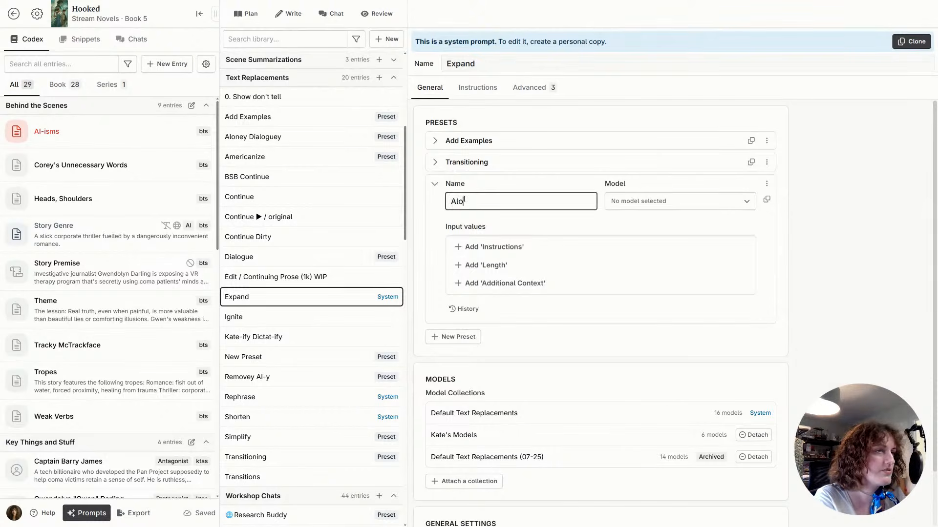
type("hey longer dialogueyu")
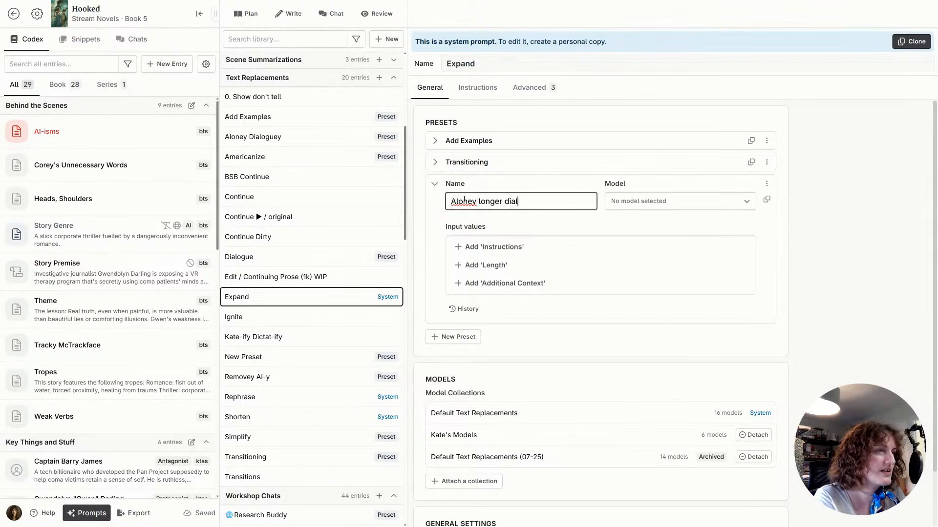
key("BackSpace")
left_click(466, 201)
key("BackSpace")
type("n")
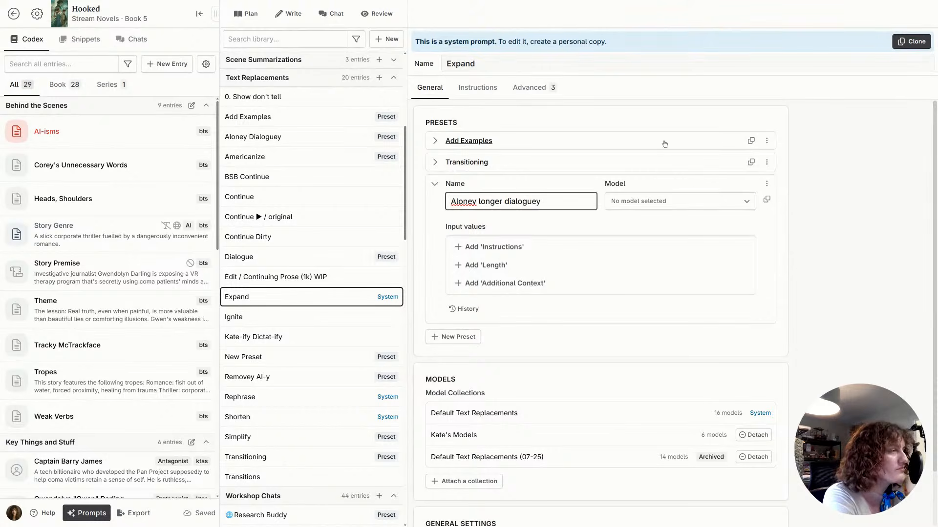
Set the preset's model to Sonnet 4.5 and paste the copied dialogue-tag removal text as its Instructions
left_click(672, 201)
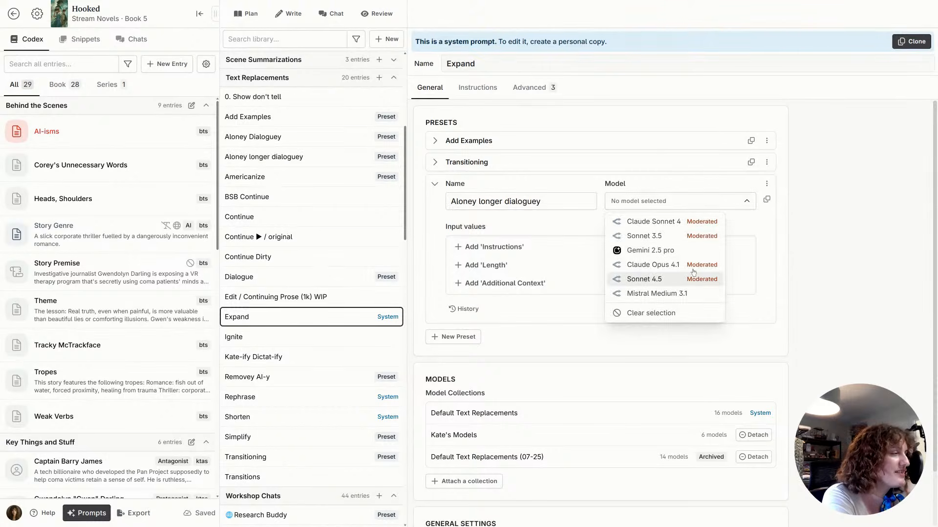
left_click(665, 279)
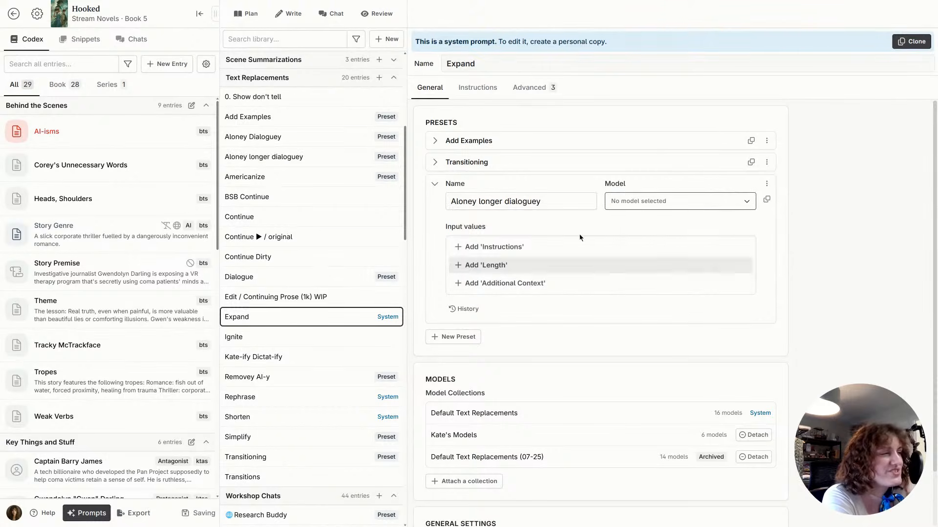
left_click(561, 256)
left_click(522, 317)
type("remove dialogue tags, and either: 1. Replace them with a action beat 2. Remove them entirely Infer from the dialogue and surrounding text what would logically make sense, when writing any additional prose.")
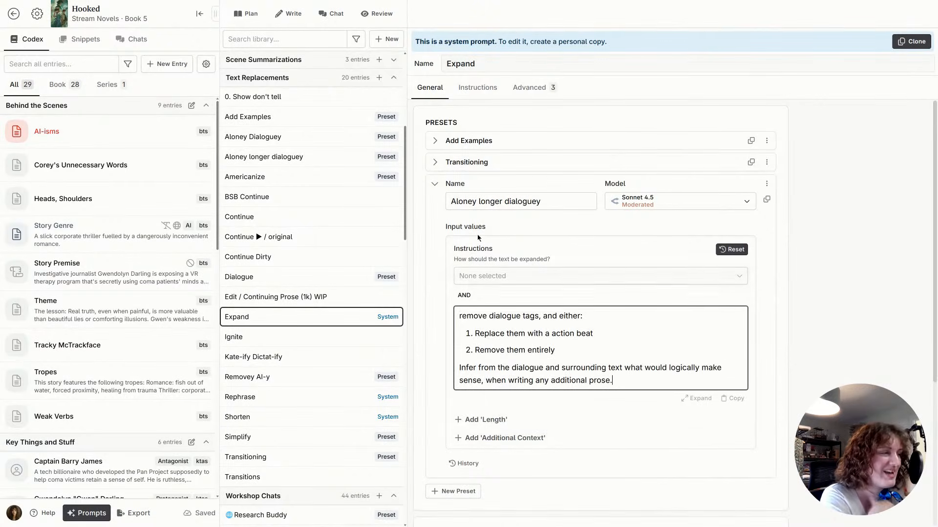
Add a Length input to the preset reading "as long as needed to convey the story, but not any more."
left_click(488, 420)
scroll(561, 415, "down", 2)
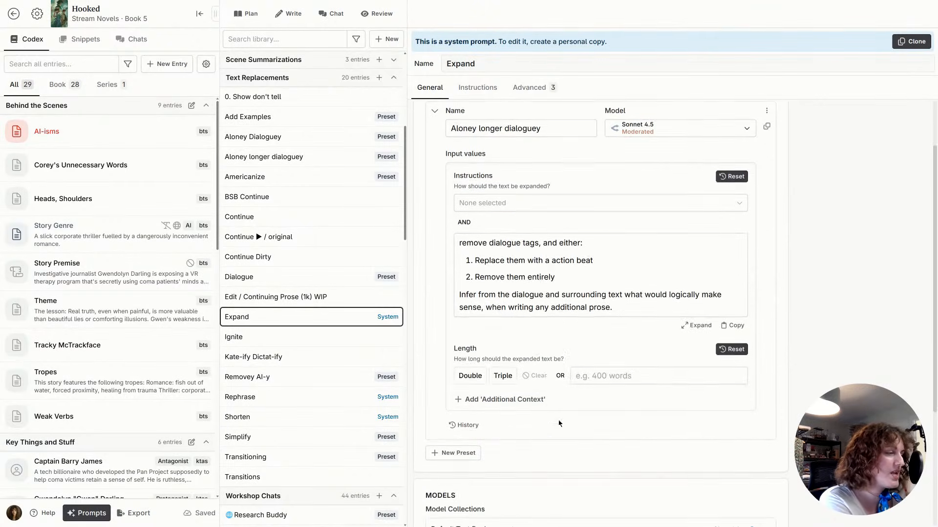
left_click(614, 375)
type("a")
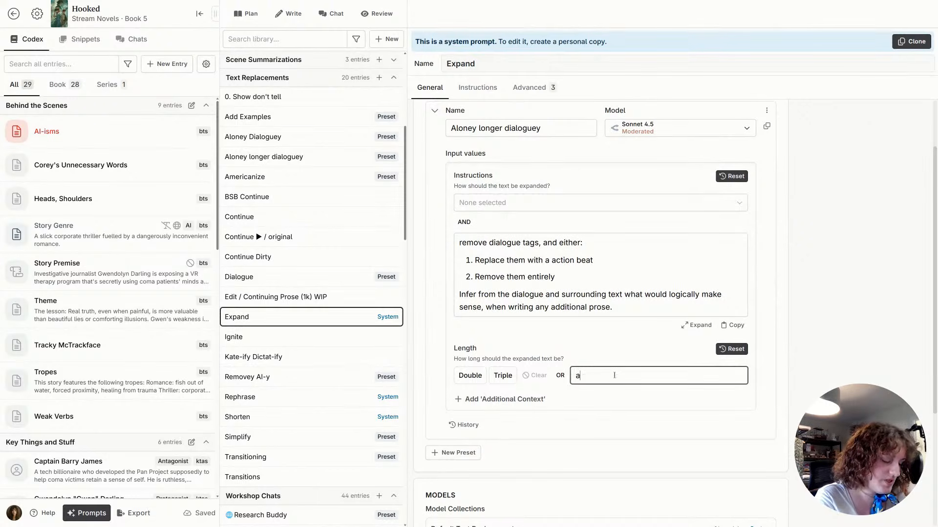
type("s long as neede")
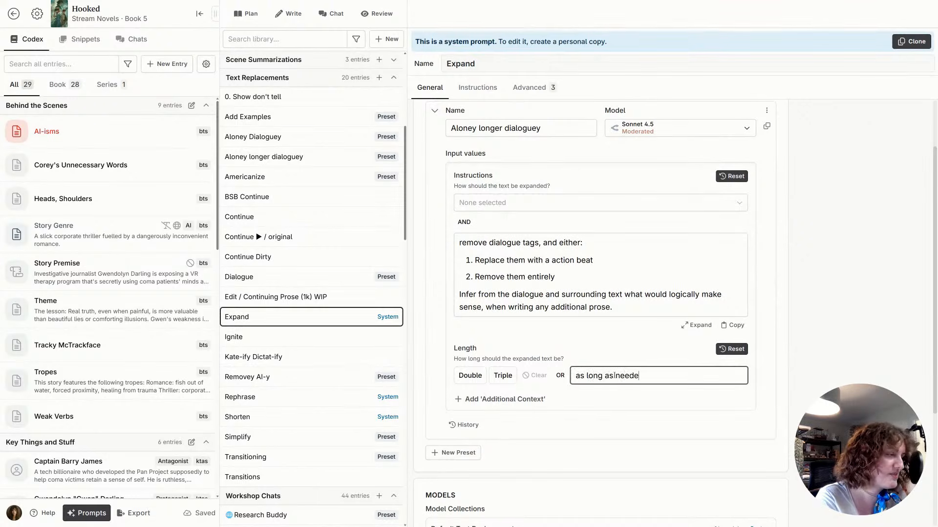
type("d to convey ")
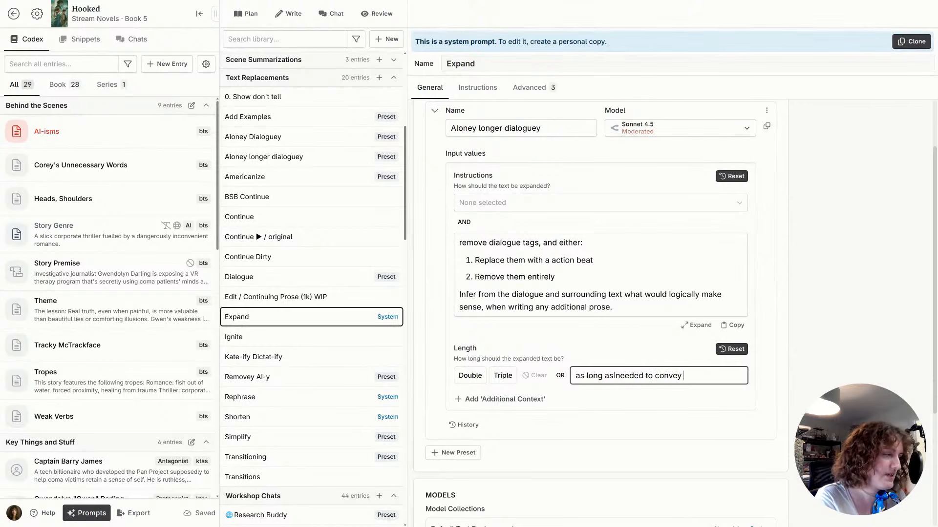
type("the story, but ")
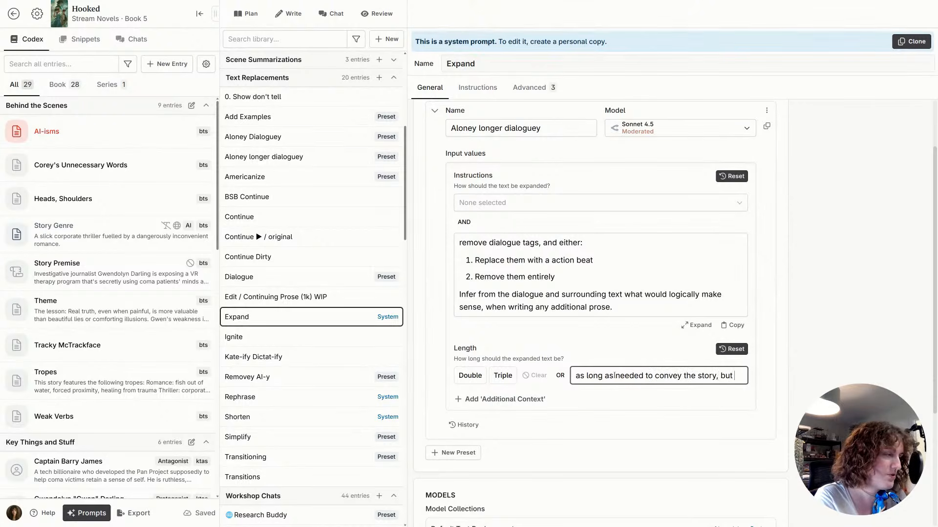
type("not any more.")
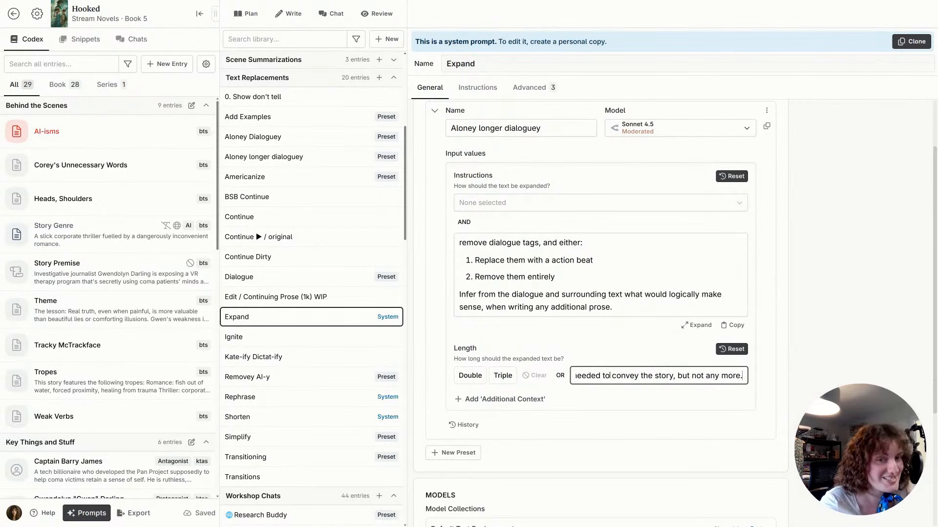
left_click(674, 440)
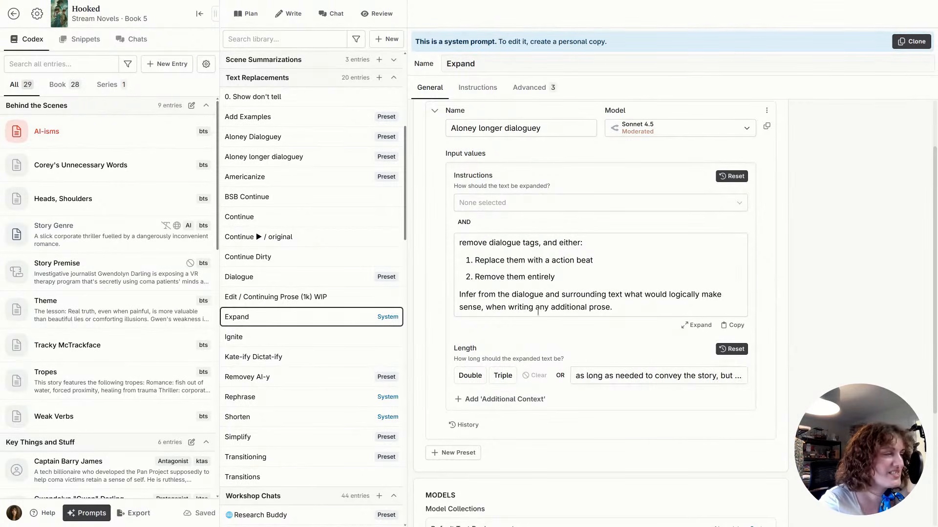
Try the Aloney longer dialoguey preset on the passage from "I fell into step beside her" to "mid-stride." and discard the rewrite
left_click(288, 13)
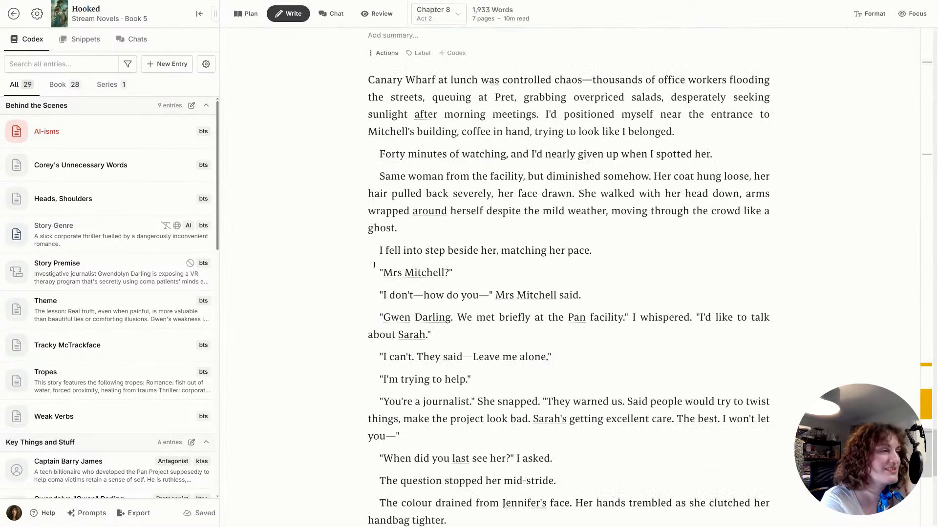
left_click_drag(380, 250, 578, 331)
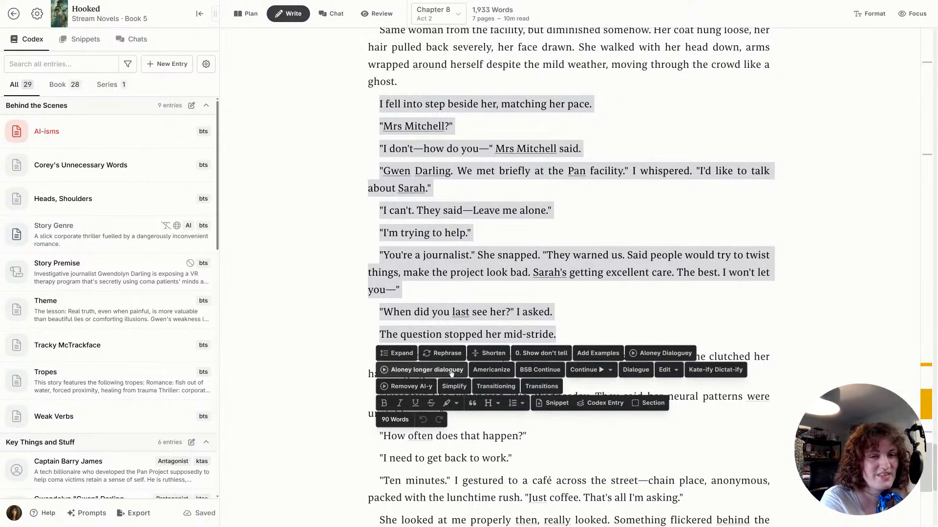
left_click(451, 372)
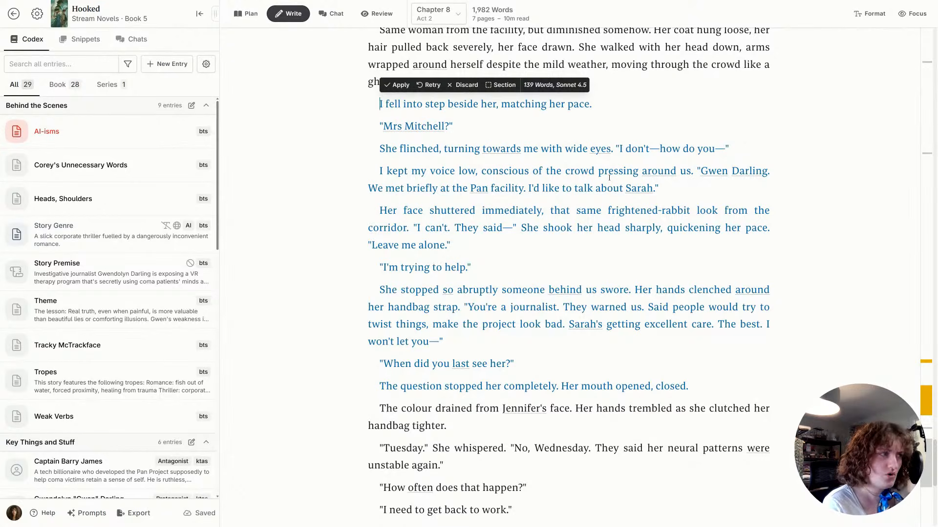
left_click(460, 86)
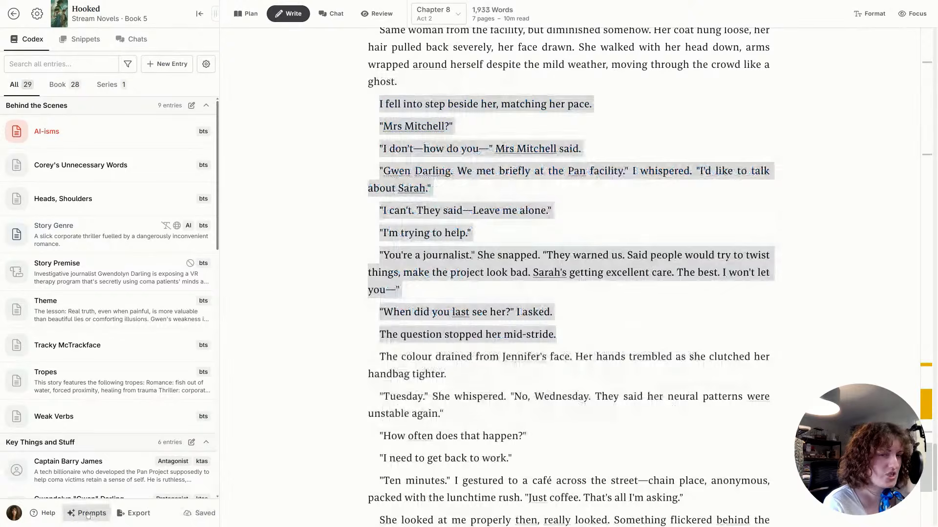
Open the Aloney longer dialoguey preset in the prompt library and add the line "Where possible:" below its instructions
left_click(88, 513)
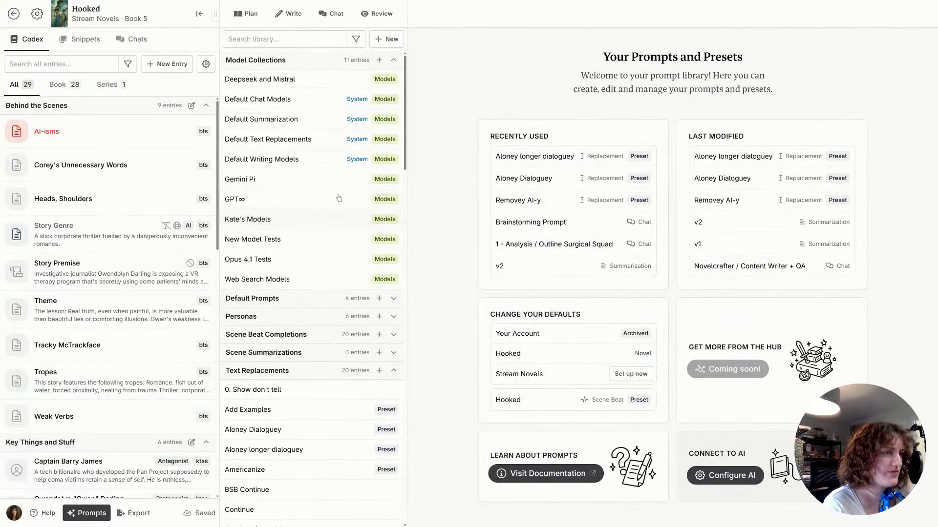
scroll(326, 332, "down", 2)
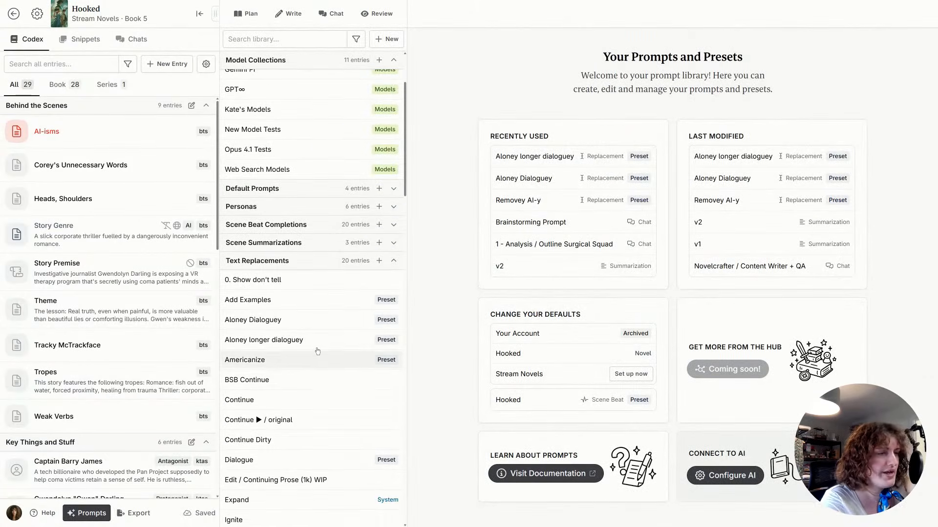
left_click(317, 346)
left_click(578, 373)
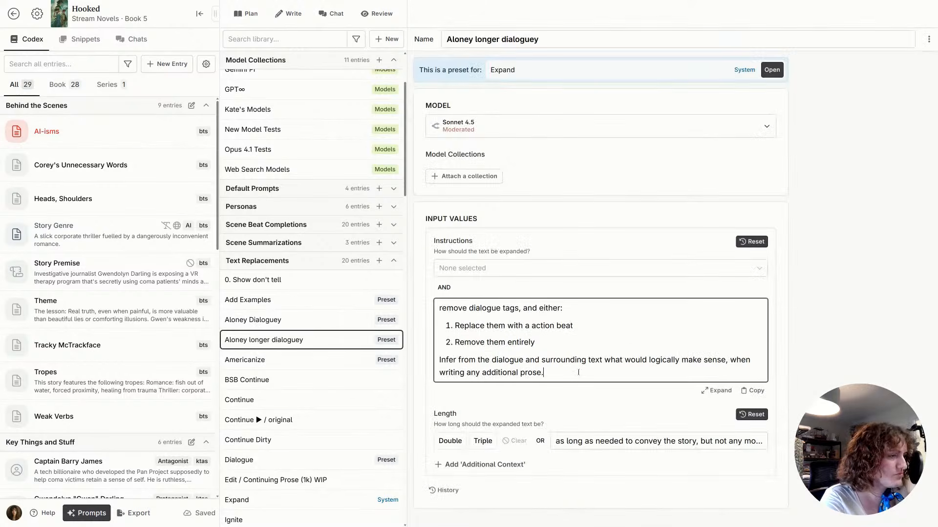
key("Return")
type("WHe")
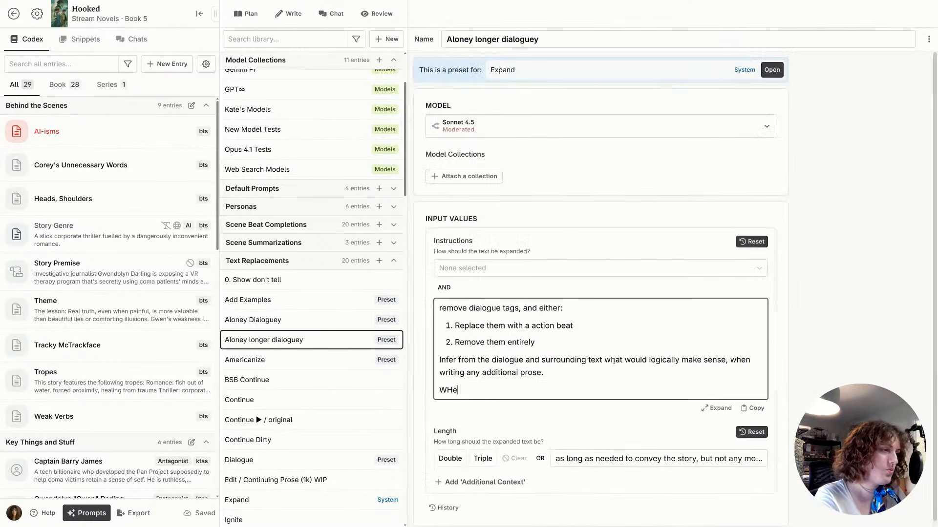
type("possible:")
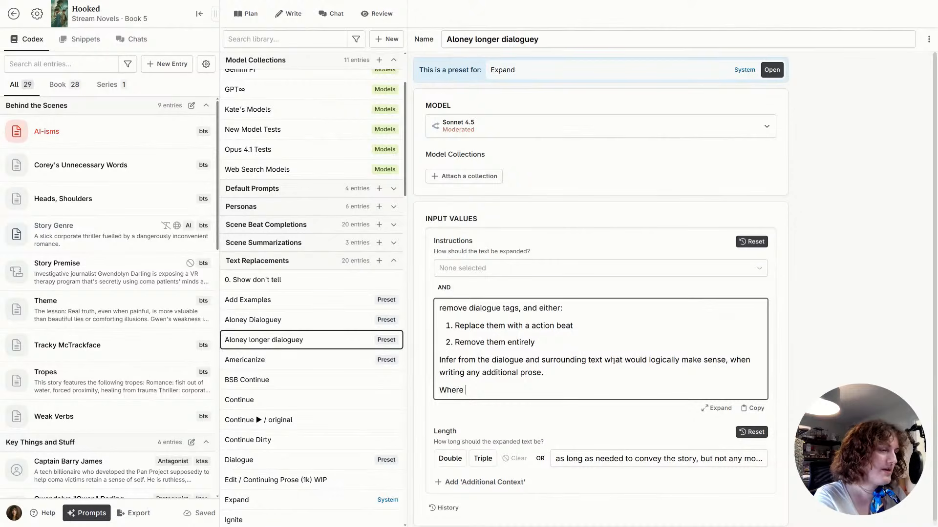
key("Return")
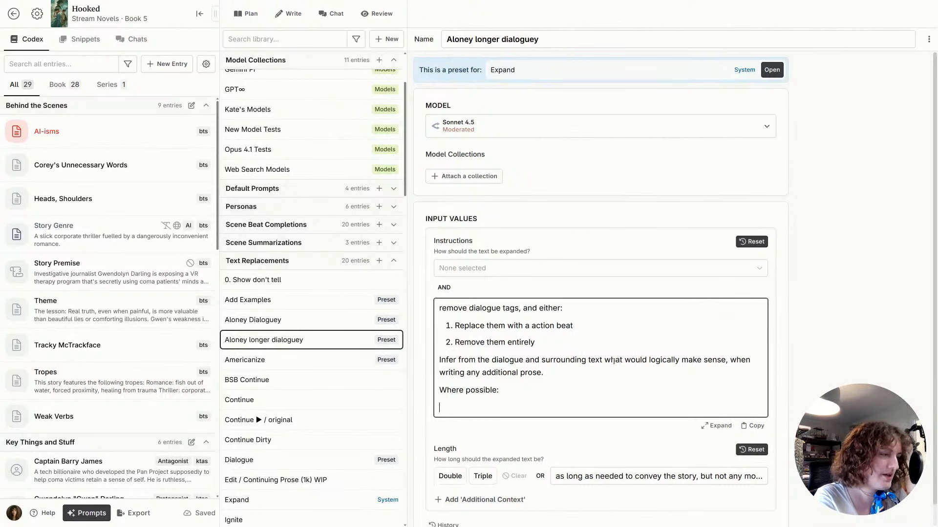
Add the bullet "Avoid voice qualifiers (e.g. her voice was flat, sharp, low... etc)" under "Where possible:"
type("Ab")
key("BackSpace")
type("void ")
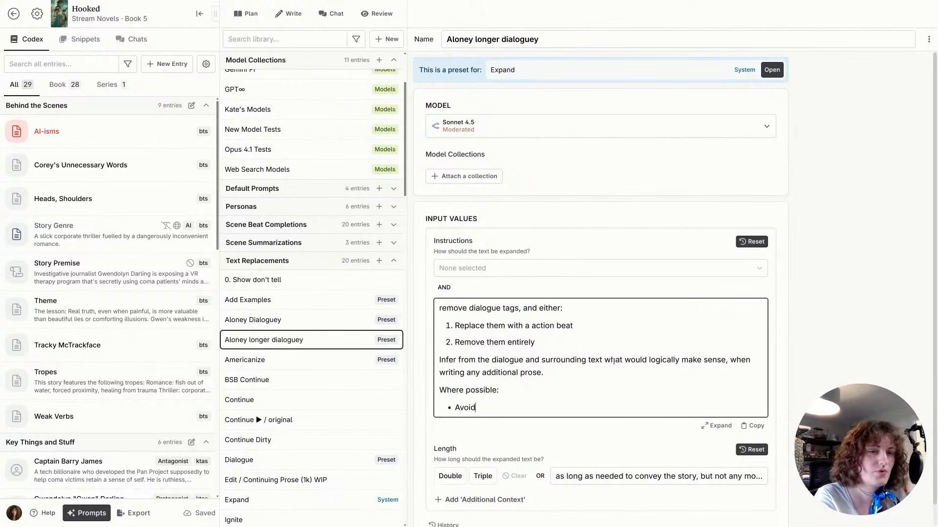
type("voic")
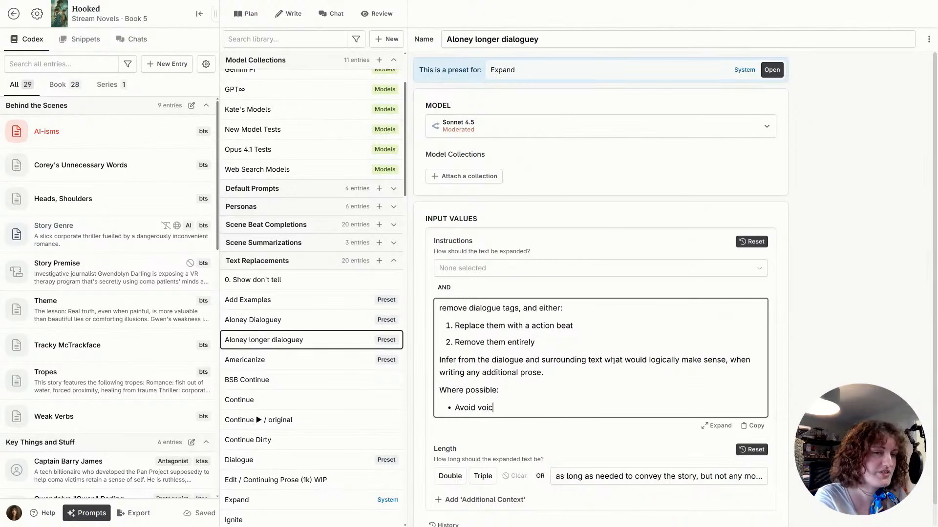
type("e qualif")
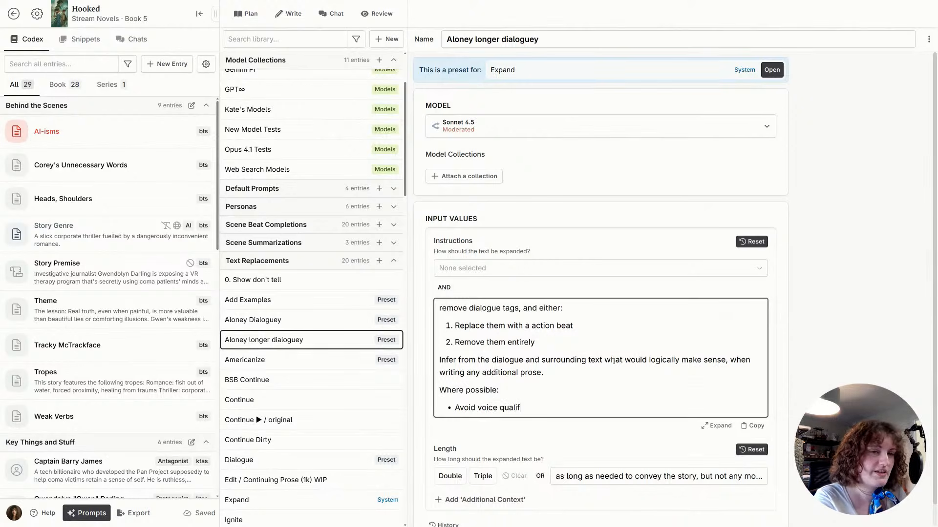
type("iers (e.g. her bo")
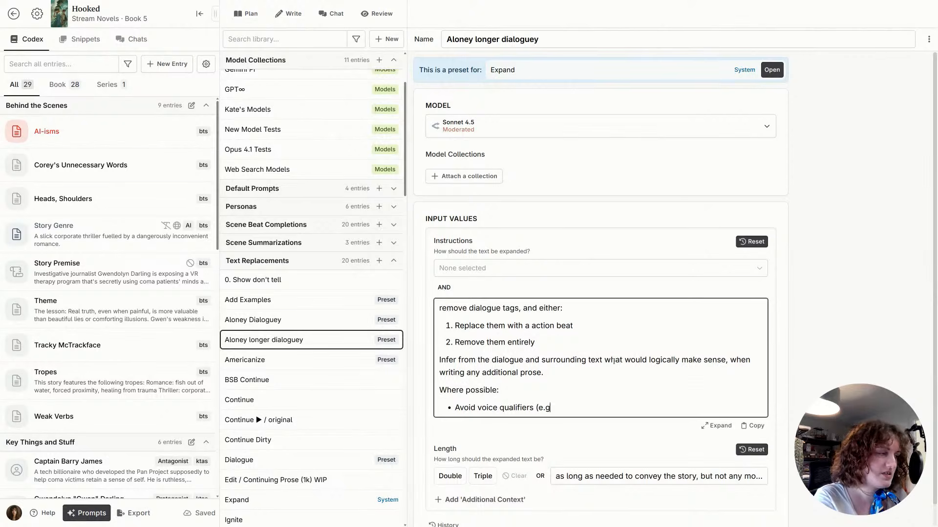
key("BackSpace")
key("BackSpace")
type("voice was ")
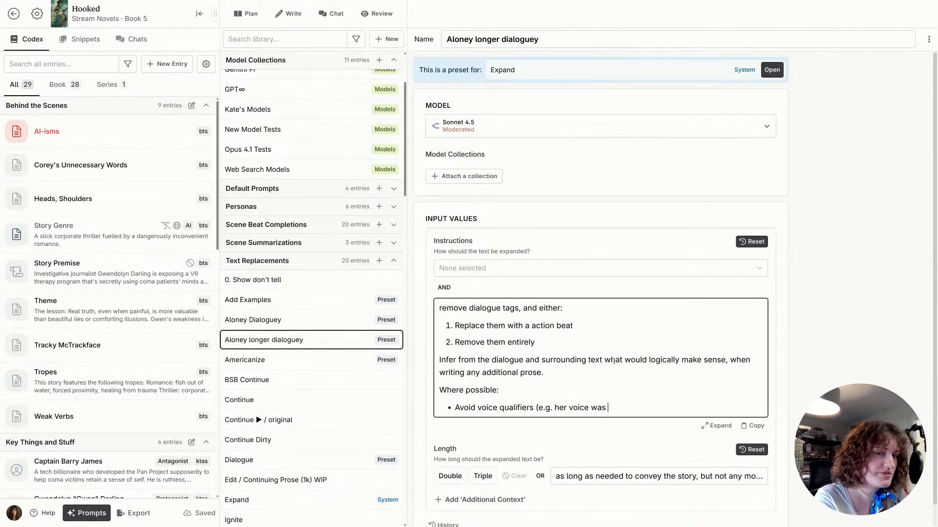
type("dlat, sh")
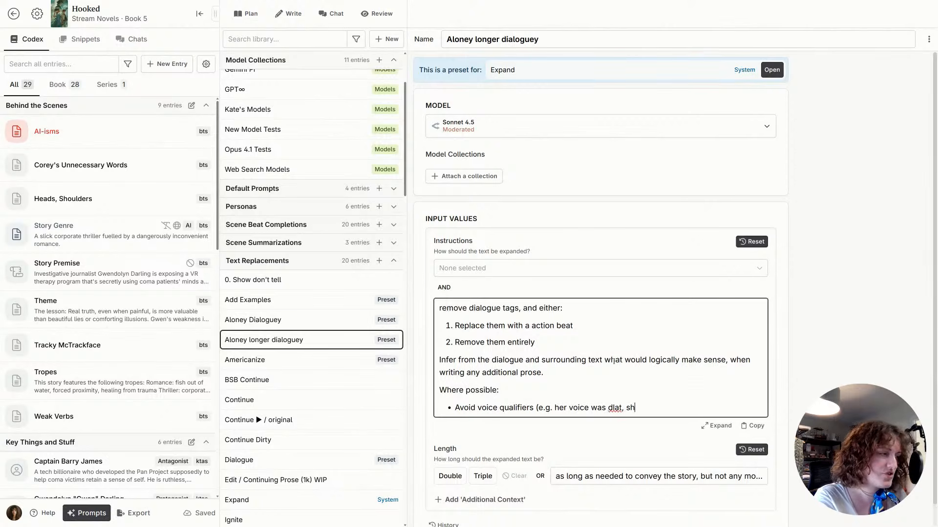
key("BackSpace")
key("BackSpace")
key("BackSpace")
key("BackSpace")
key("BackSpace")
key("BackSpace")
key("BackSpace")
key("BackSpace")
type("flat, sharp, low.")
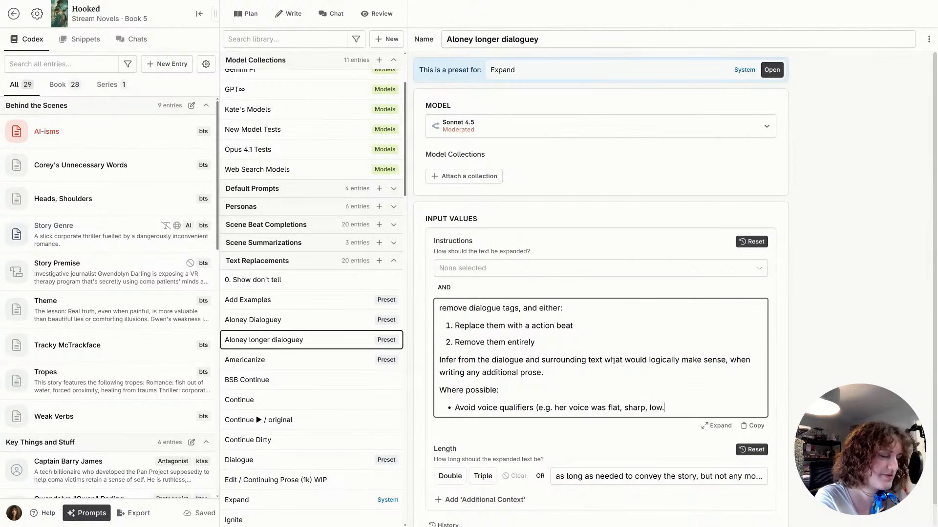
type(".. etc)")
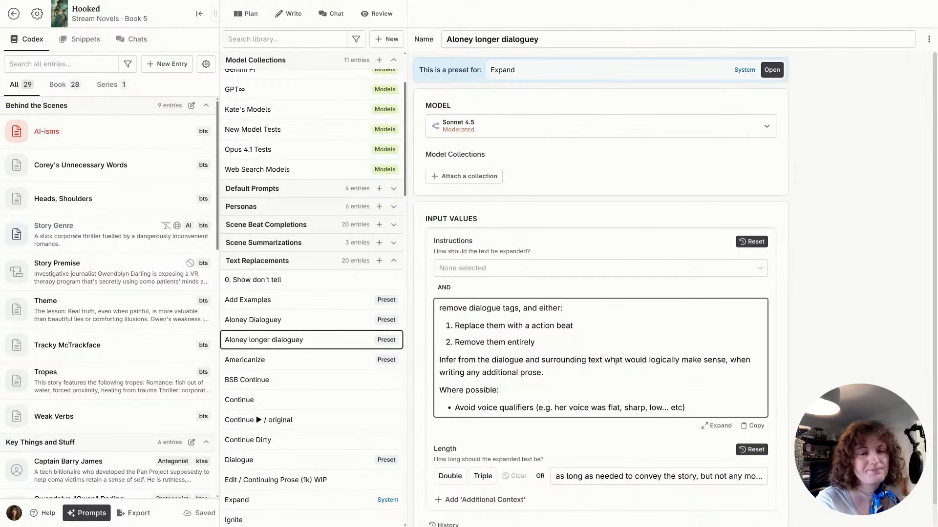
left_click(597, 285)
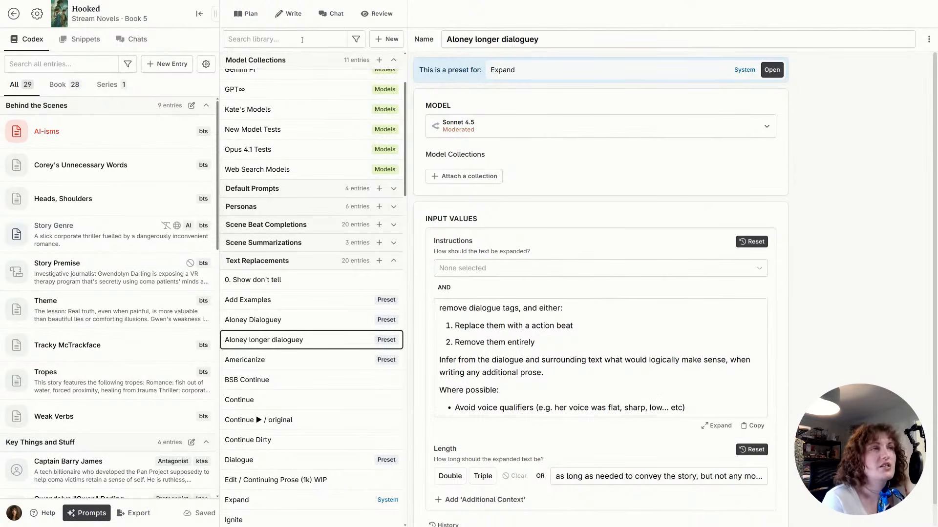
Try the Aloney longer dialoguey preset on the passage from "I fell into step beside her" to "I need to get back to work." and discard the rewrite
left_click(294, 14)
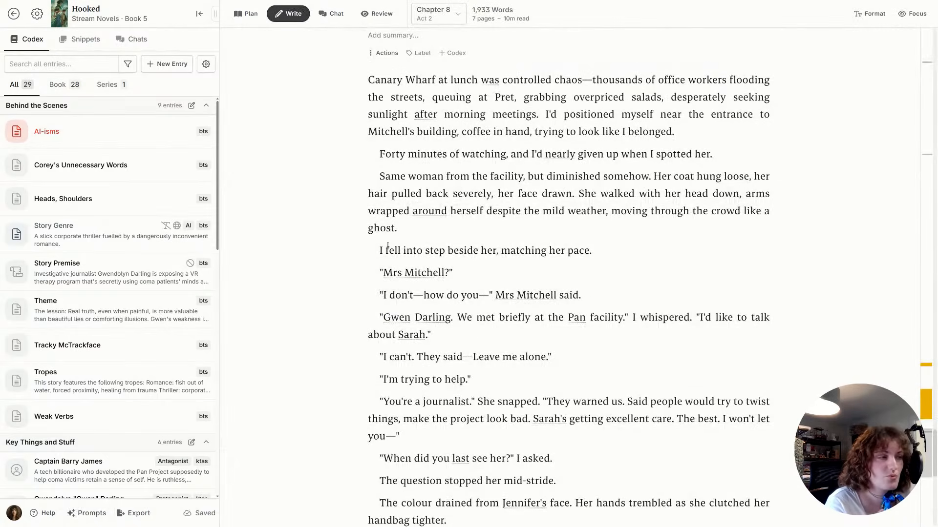
scroll(379, 226, "down", 2)
left_click_drag(375, 215, 536, 502)
scroll(526, 407, "down", 2)
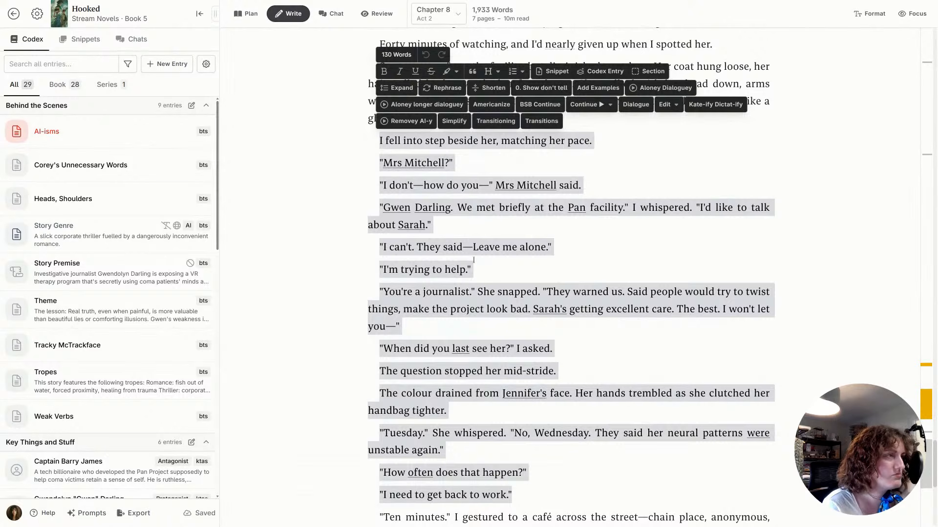
left_click(394, 107)
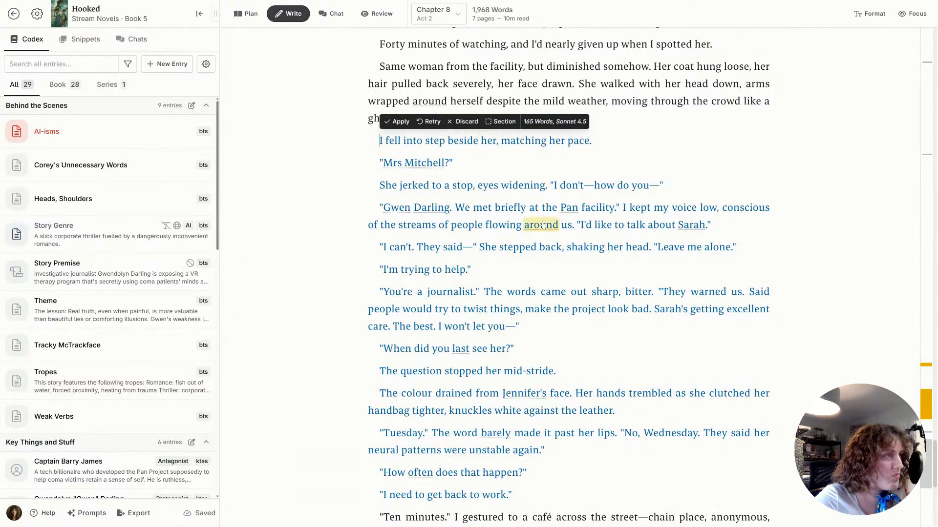
left_click(464, 122)
Reopen the Aloney longer dialoguey preset and insert "and voice qualifiers" after "remove dialogue tags" in the first line of its instructions
left_click(106, 513)
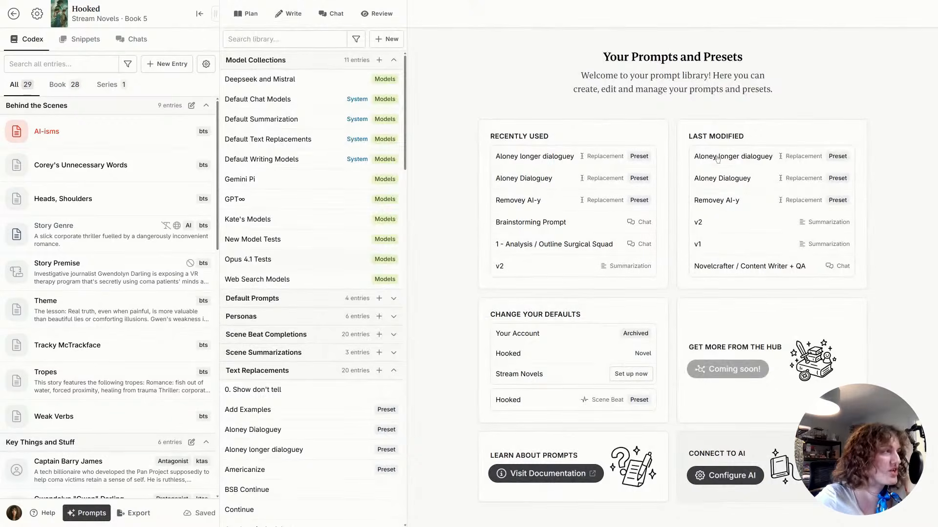
left_click(743, 157)
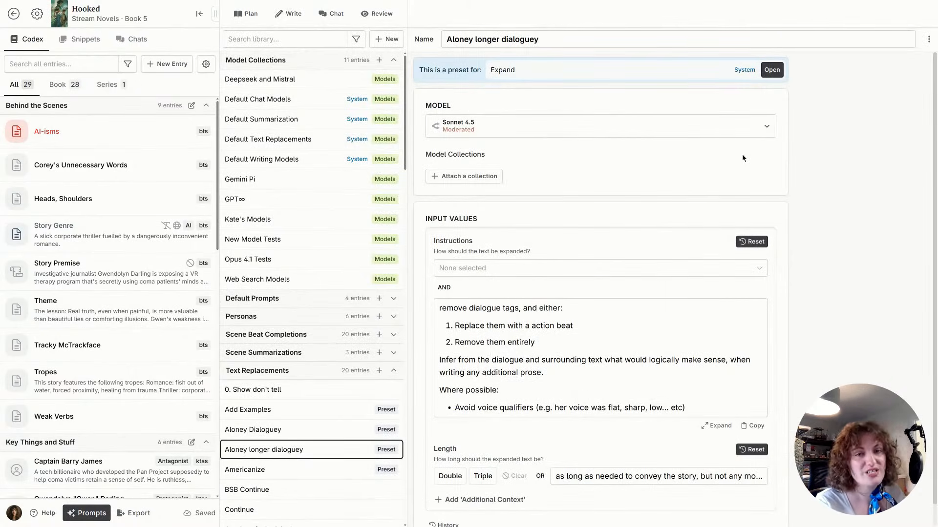
left_click(454, 407)
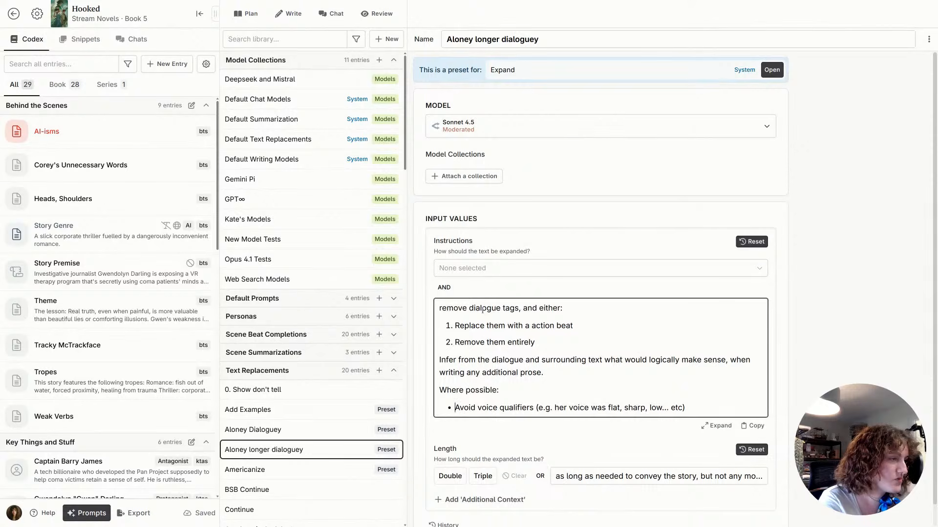
left_click(518, 308)
type("and ")
type("voice qualit")
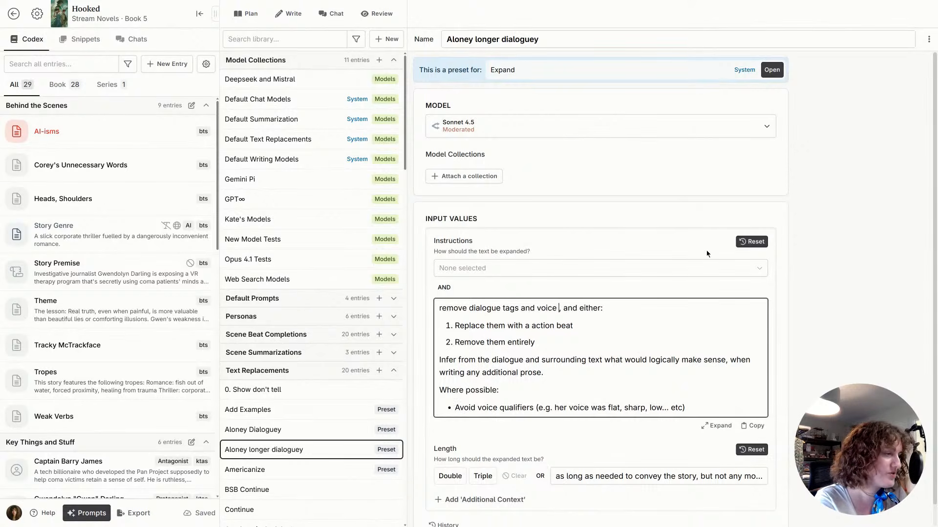
type("iers")
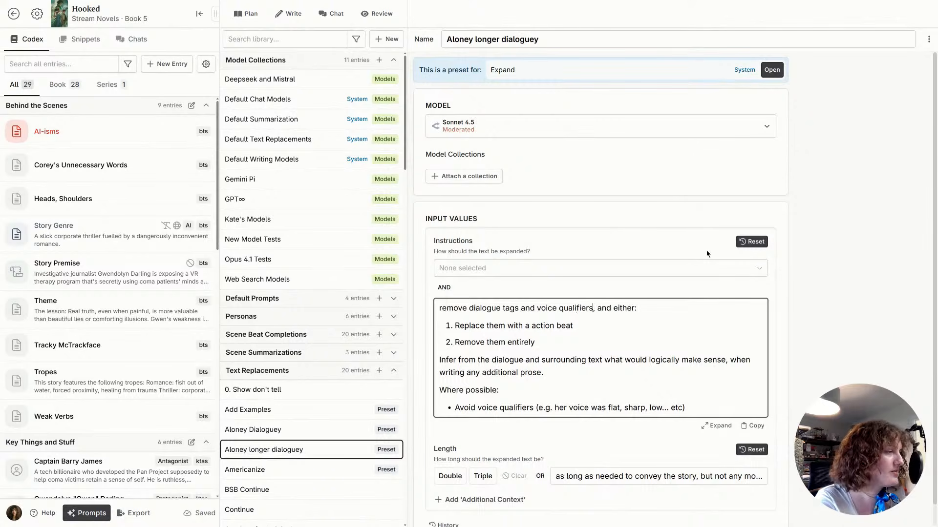
Delete the "Avoid voice qualifiers" bullet and the "Where possible:" line from the preset's instructions
triple_click(524, 410)
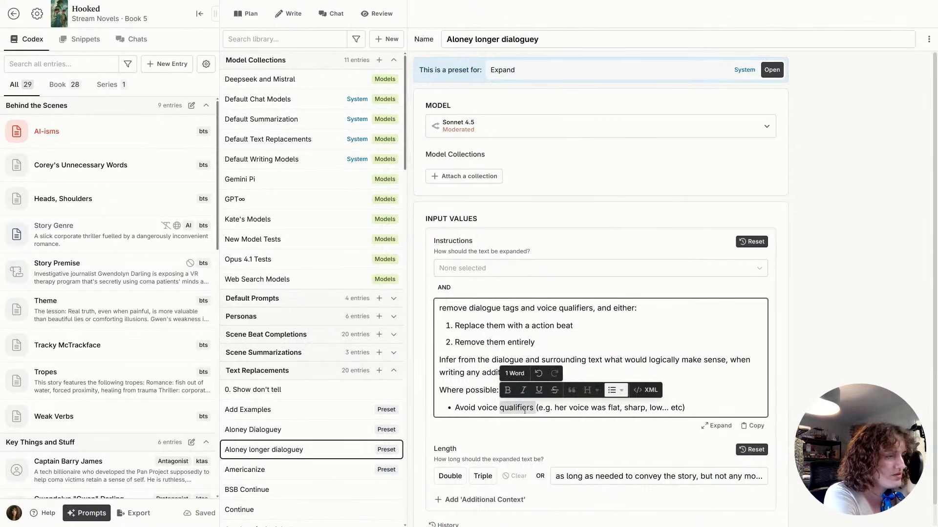
key("BackSpace")
key("BackSpace")
triple_click(509, 389)
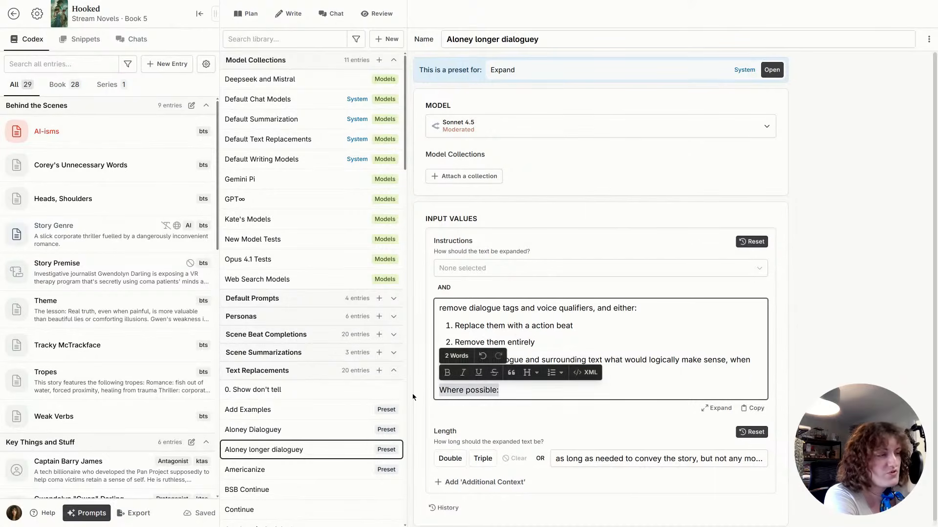
key("BackSpace")
key("BackSpace")
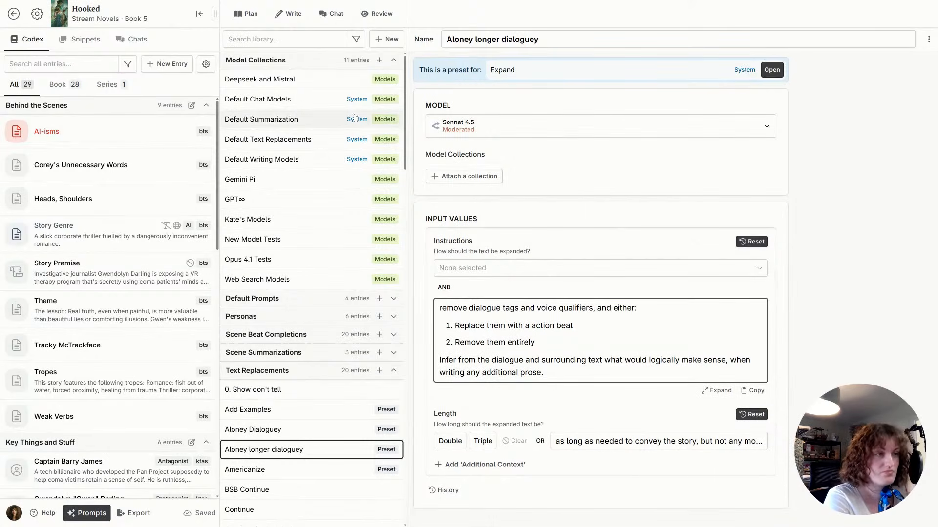
Try the revised Aloney longer dialoguey preset on the Chapter 8 passage from "I fell into step beside her" to "mid-stride." and discard the rewrite
left_click(290, 13)
left_click_drag(380, 249, 567, 376)
scroll(391, 295, "down", 2)
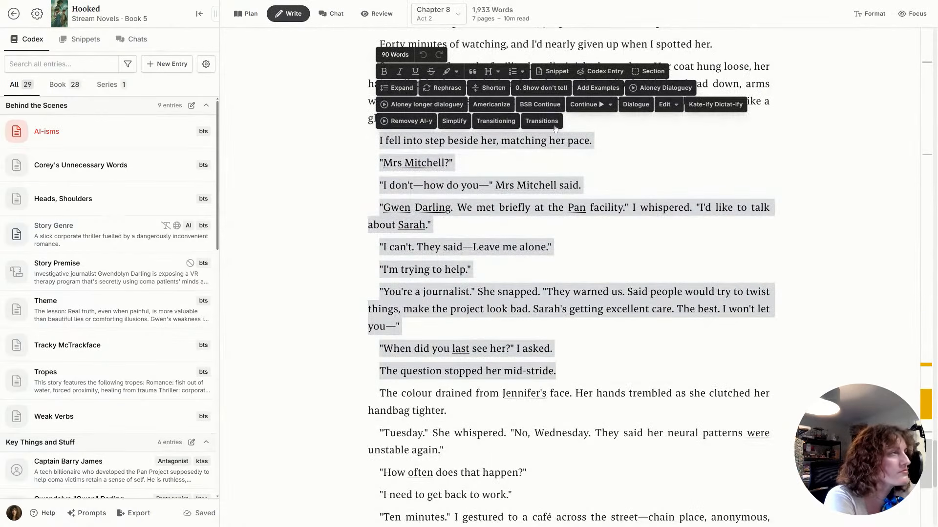
left_click(422, 104)
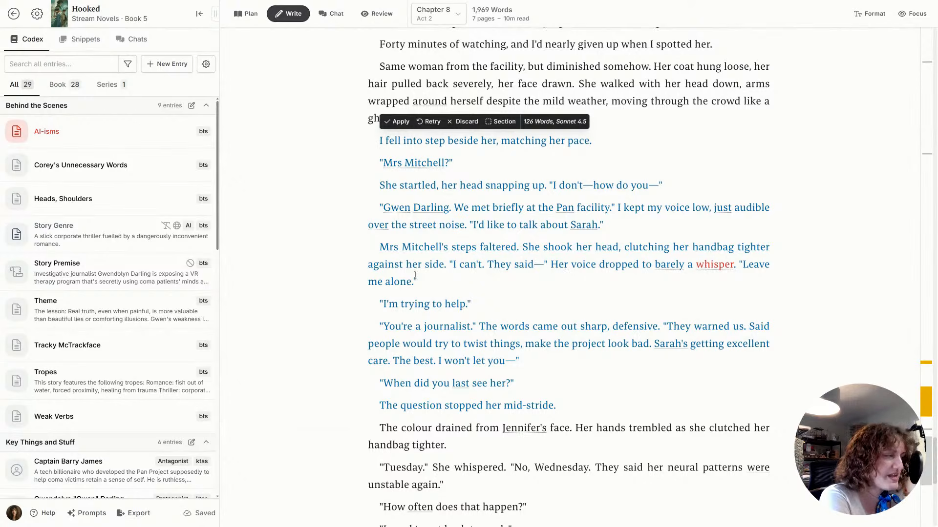
left_click(464, 121)
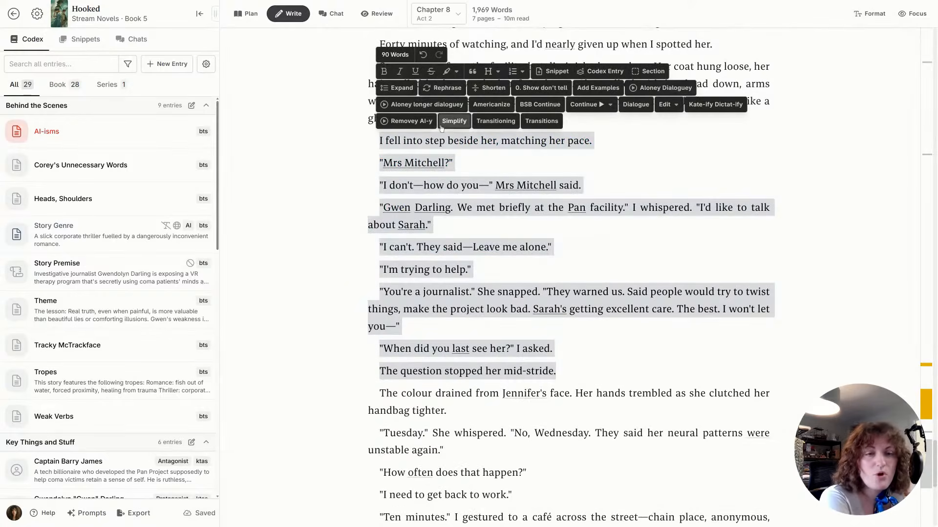
left_click(548, 330)
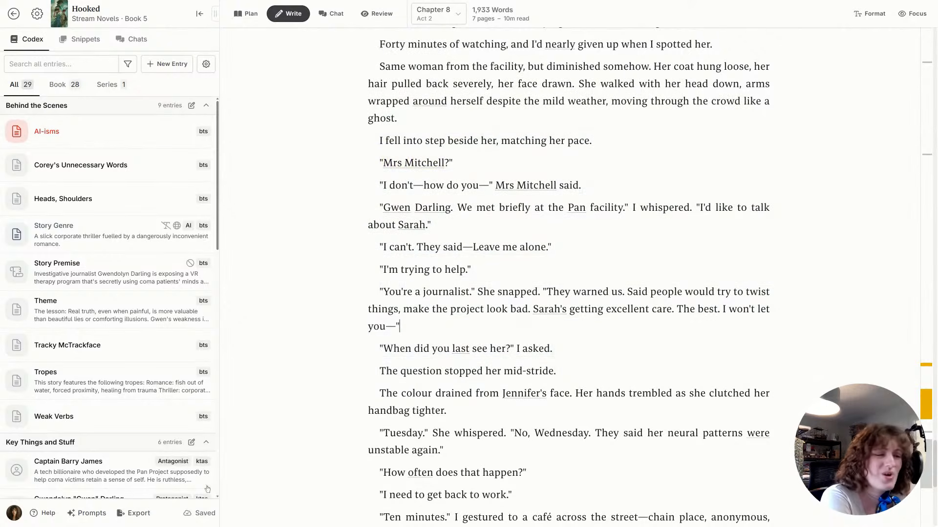
Change the model of the Aloney longer dialoguey preset to Mistral Medium 3.1
left_click(82, 510)
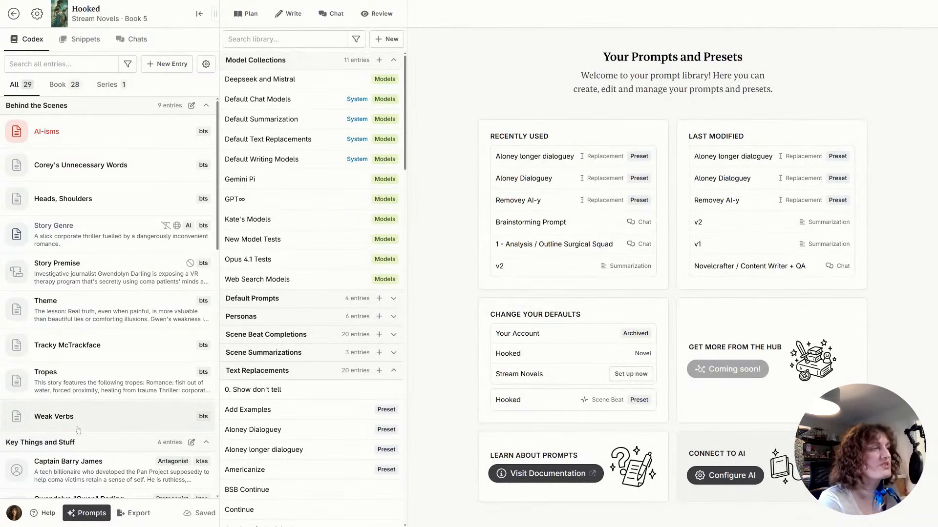
left_click(707, 160)
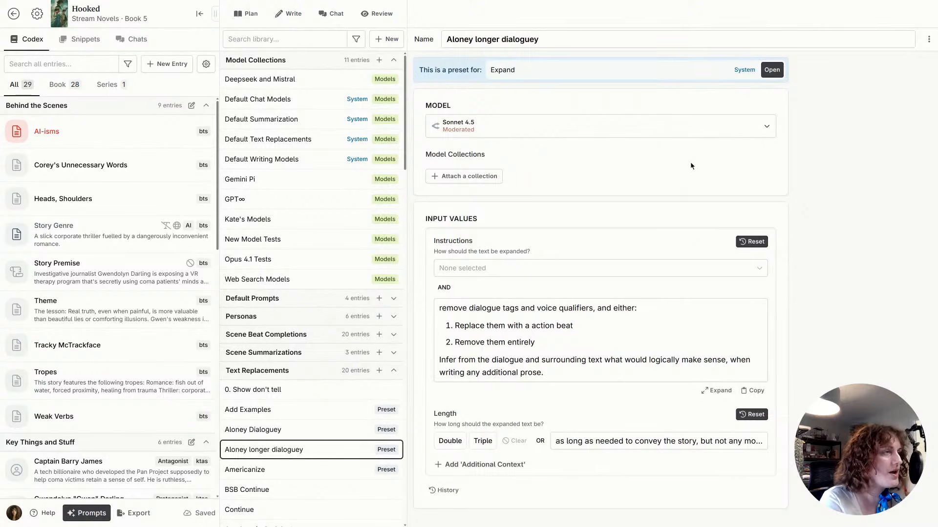
left_click(655, 128)
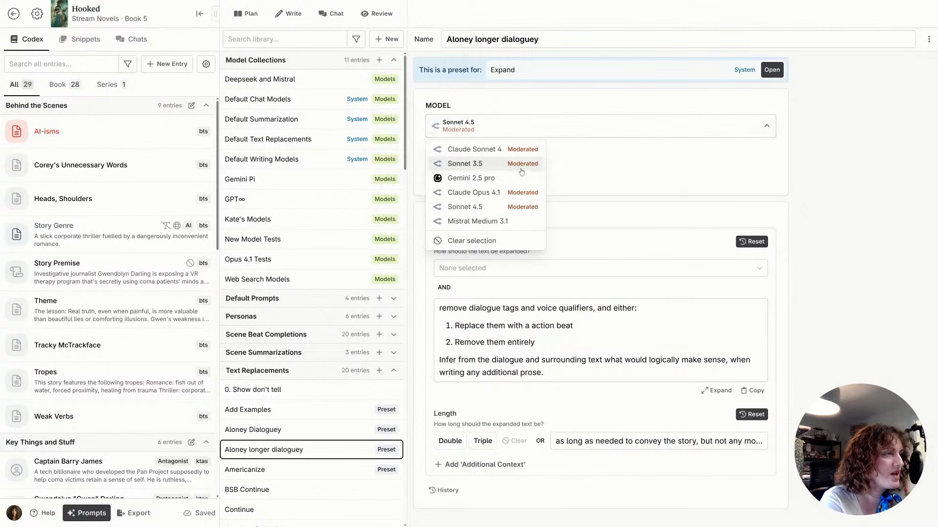
left_click(503, 221)
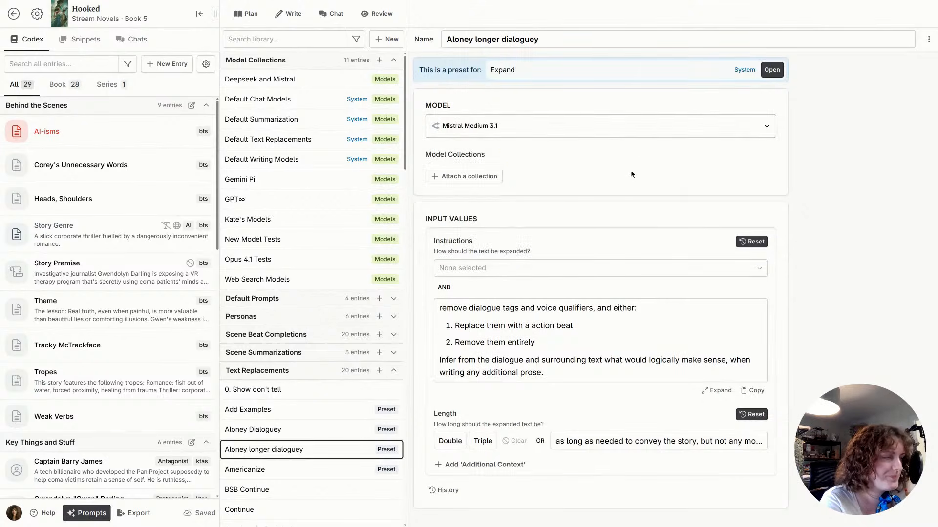
Try the preset with Mistral Medium 3.1 on the passage ending "mid-stride.", read through the rewrite and discard it
left_click(288, 14)
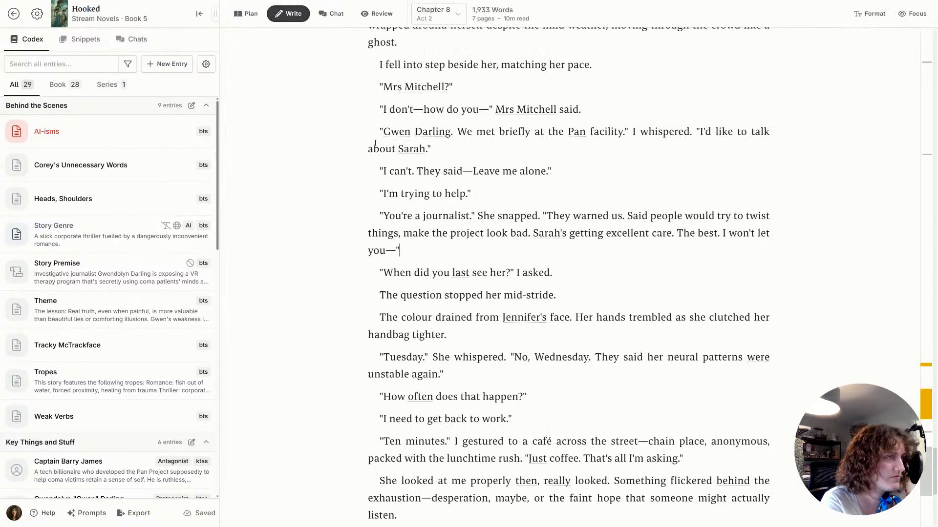
left_click_drag(381, 68, 556, 296)
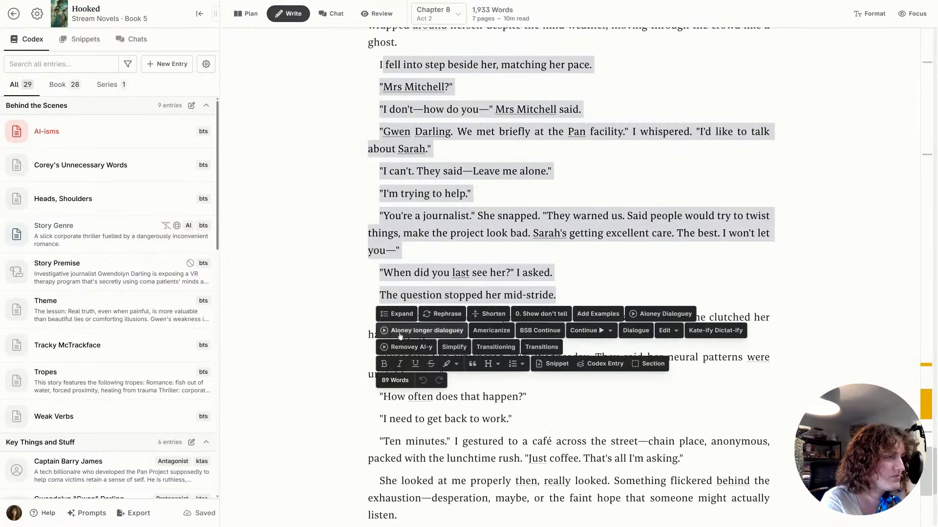
left_click(406, 347)
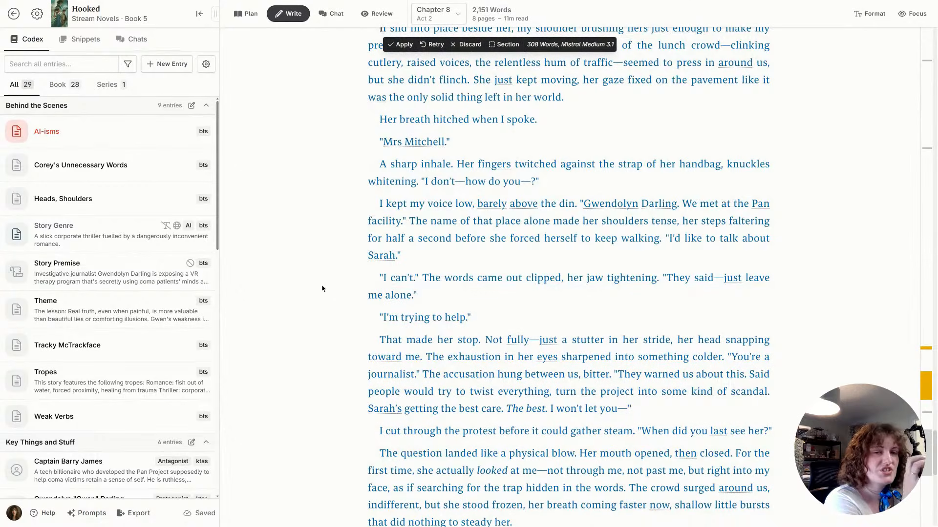
scroll(318, 279, "up", 2)
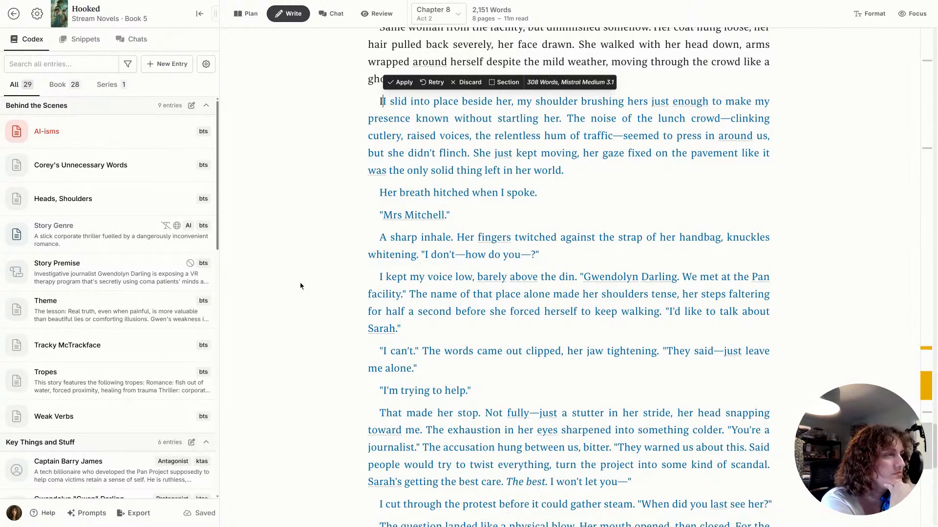
scroll(300, 286, "down", 3)
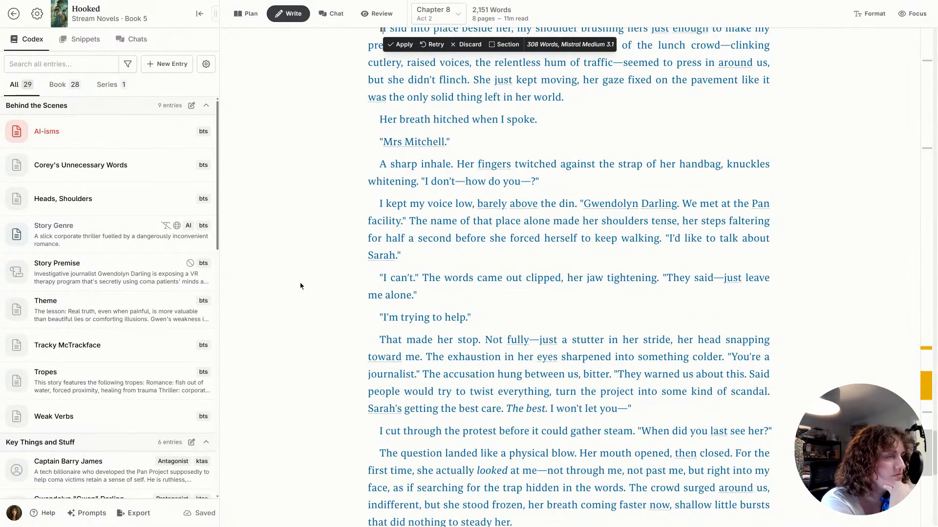
scroll(300, 287, "down", 3)
scroll(300, 287, "down", 3)
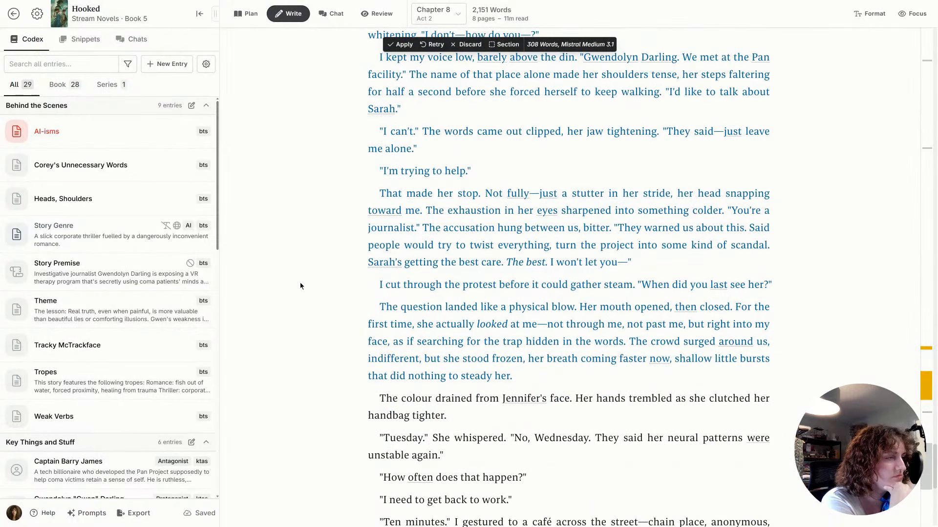
left_click(466, 44)
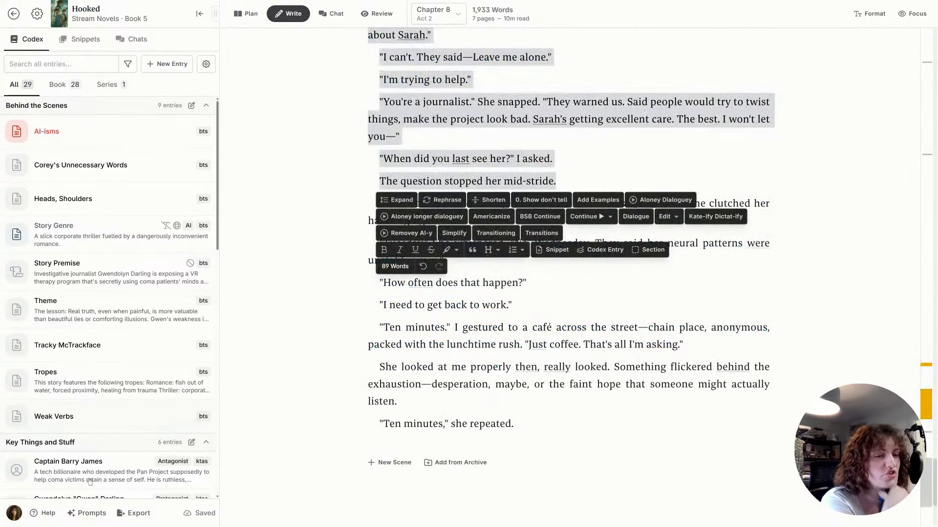
Move the OpenRouter-NC connection to the first place among the connected AI vendors in the account settings
left_click(14, 513)
left_click(49, 380)
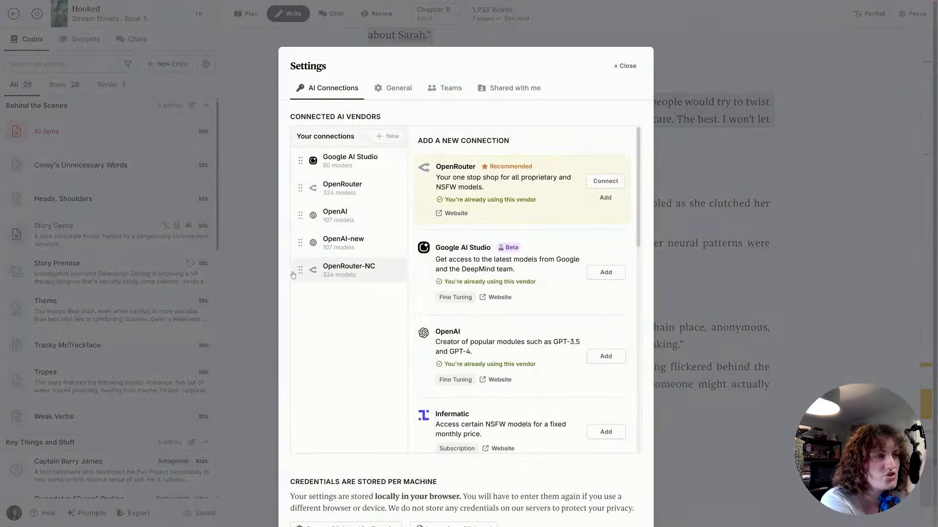
left_click_drag(299, 258, 299, 158)
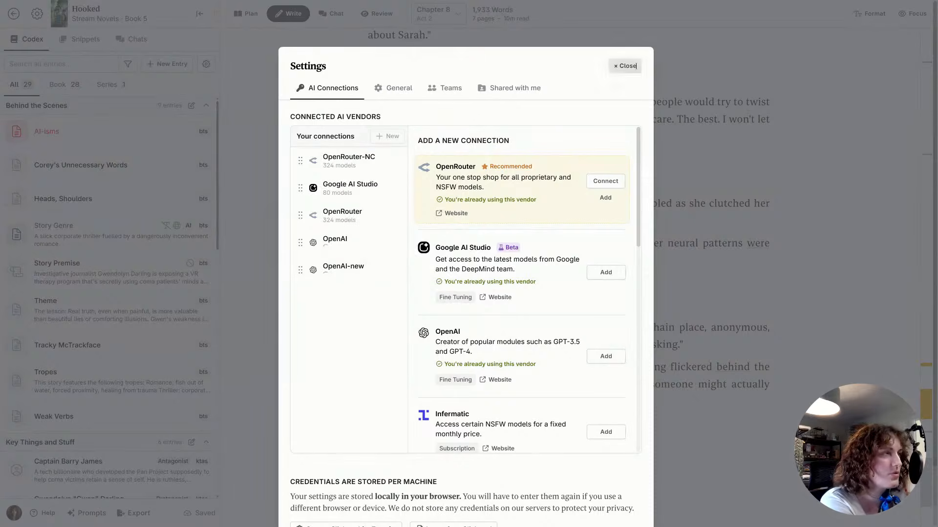
left_click(625, 65)
Reopen the Aloney longer dialoguey preset and replace its Length input with "not too much"
left_click(87, 512)
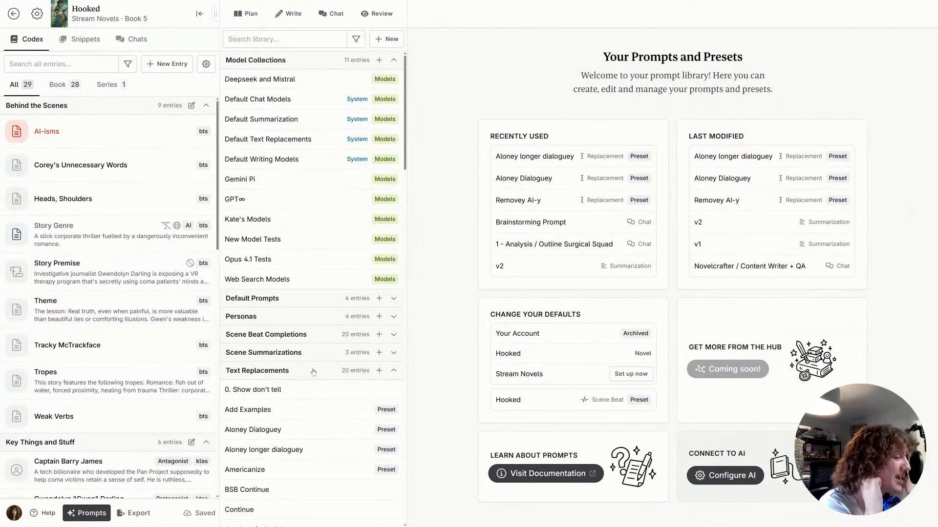
scroll(306, 427, "down", 1)
scroll(307, 427, "down", 1)
left_click(309, 413)
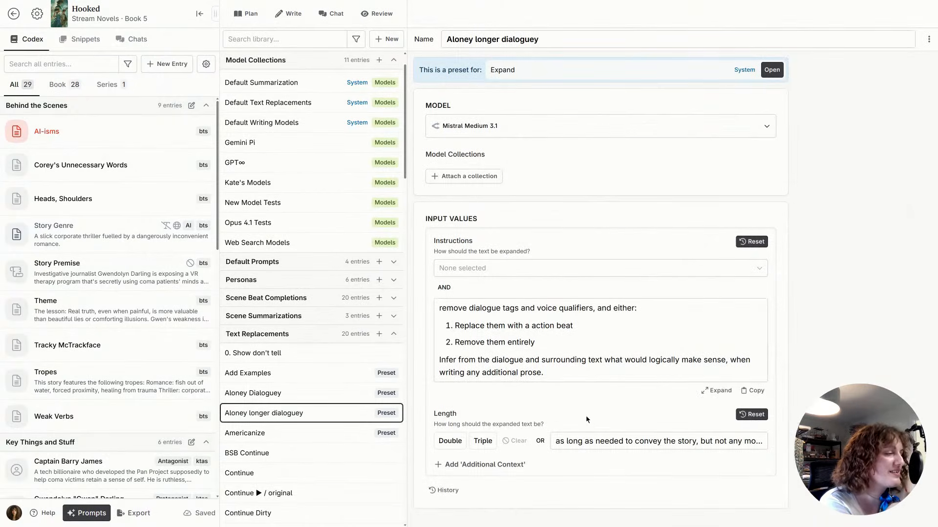
triple_click(597, 440)
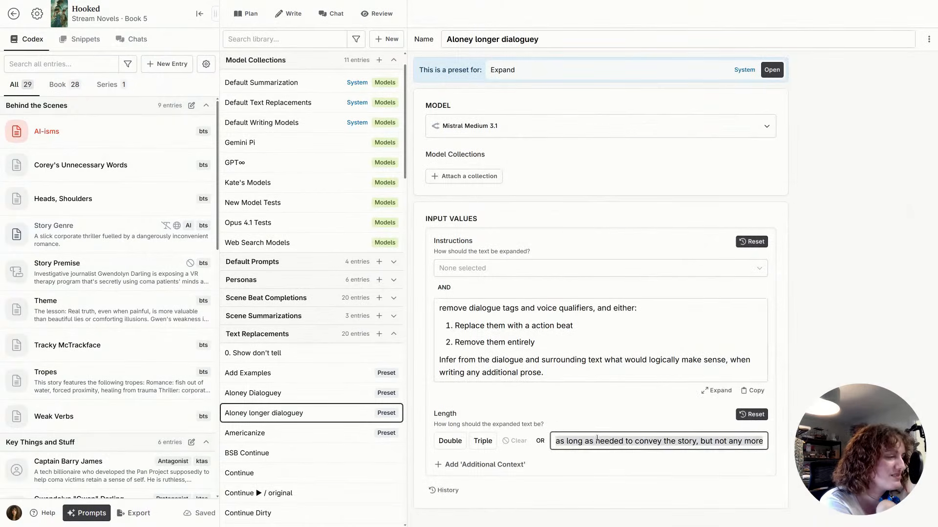
type("not too muchy")
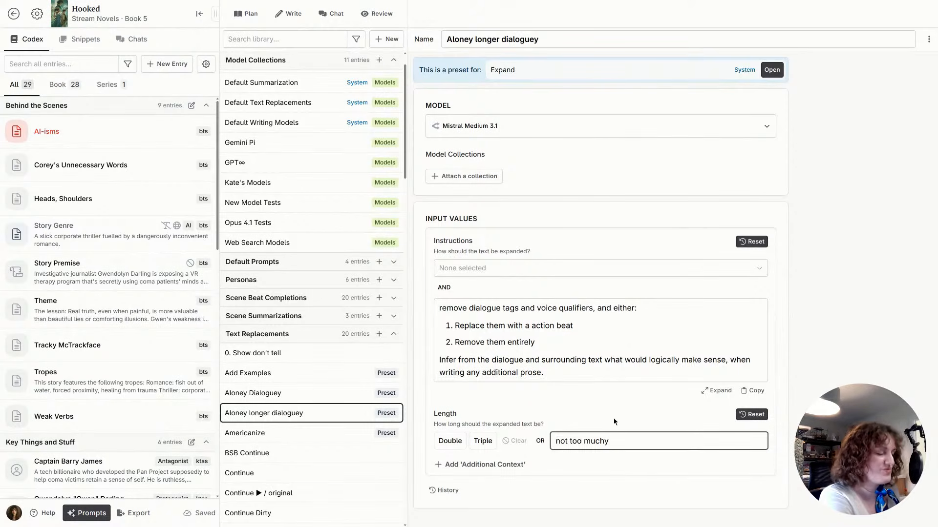
key("BackSpace")
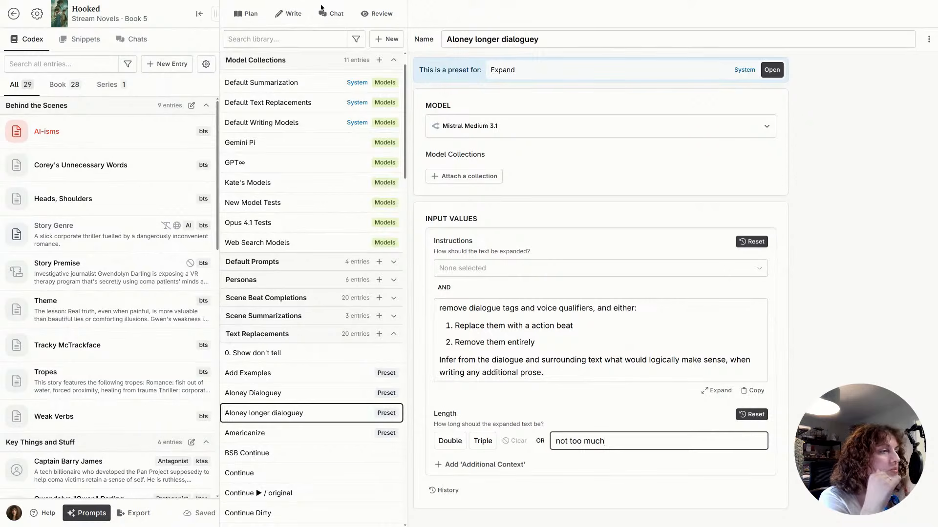
Copy the preset's full instructions text and go to a new chat thread
left_click(486, 308)
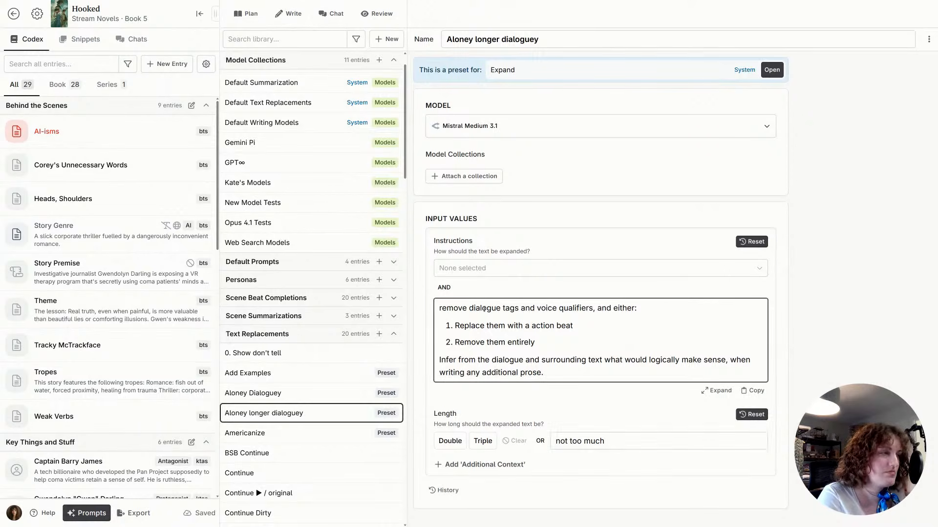
key("ctrl+a")
key("ctrl+c")
left_click(332, 13)
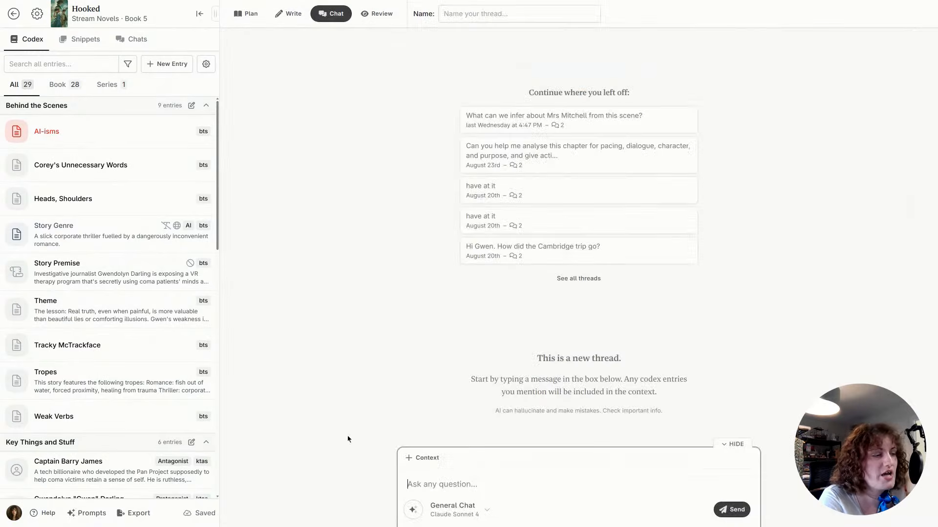
Set the chat model to Gemini 2.5 pro and write a request to improve a text replacement prompt that replaces voice qualifiers and dialogue tags with dialogue beats
left_click(454, 509)
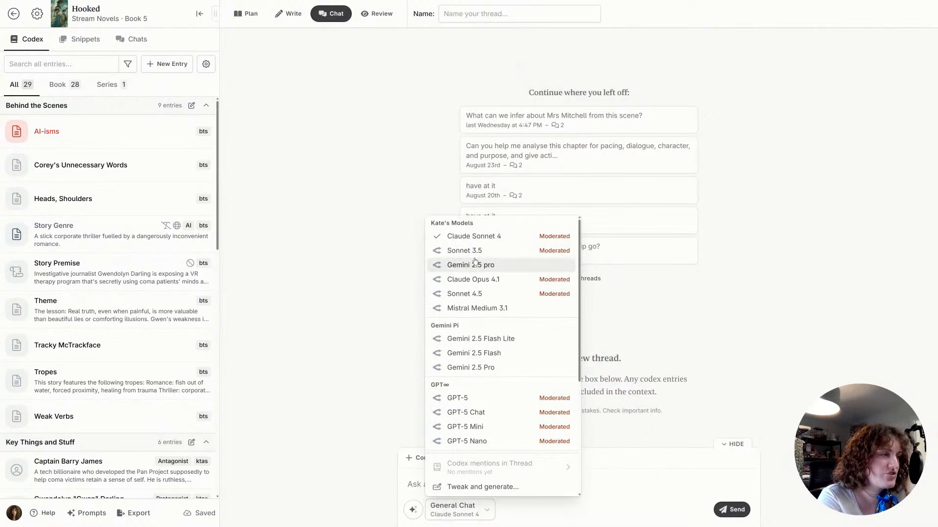
left_click(504, 268)
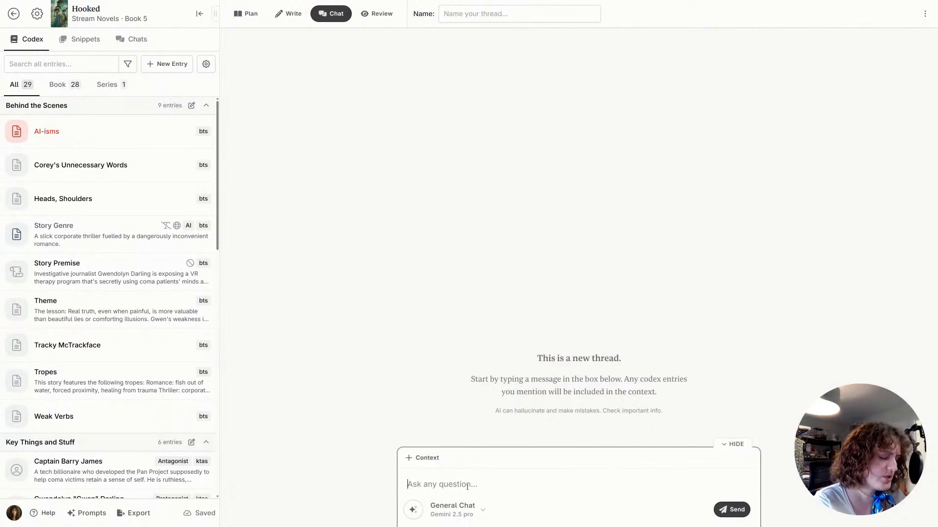
type("I'm writing ")
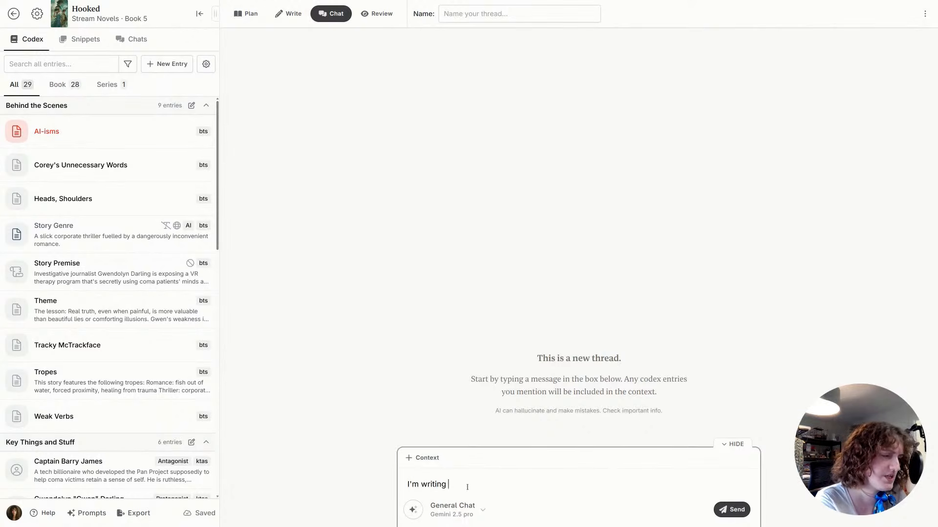
type("a text replace")
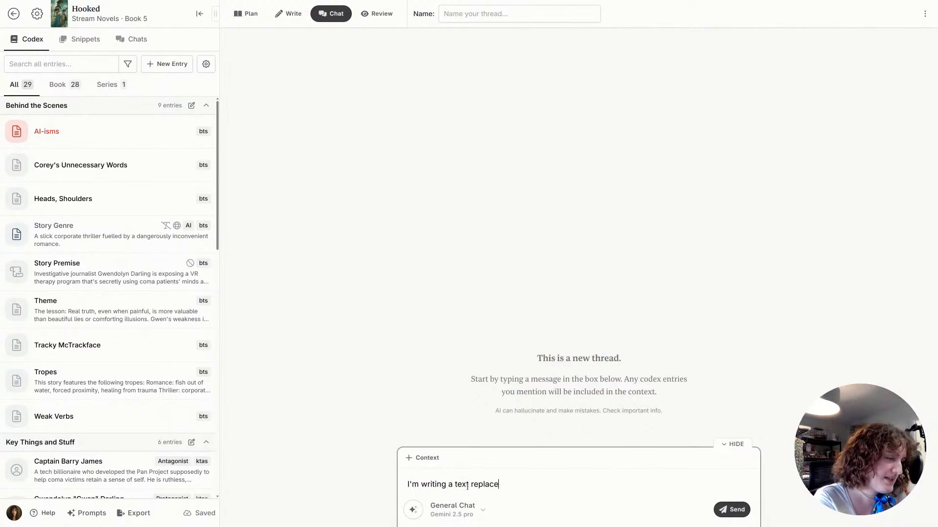
type("ment prompt that takes")
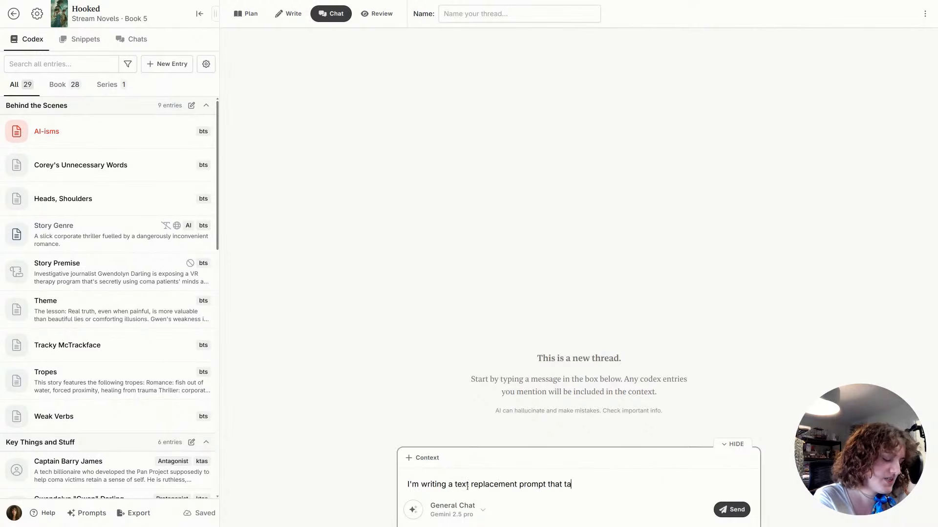
type("a given piec")
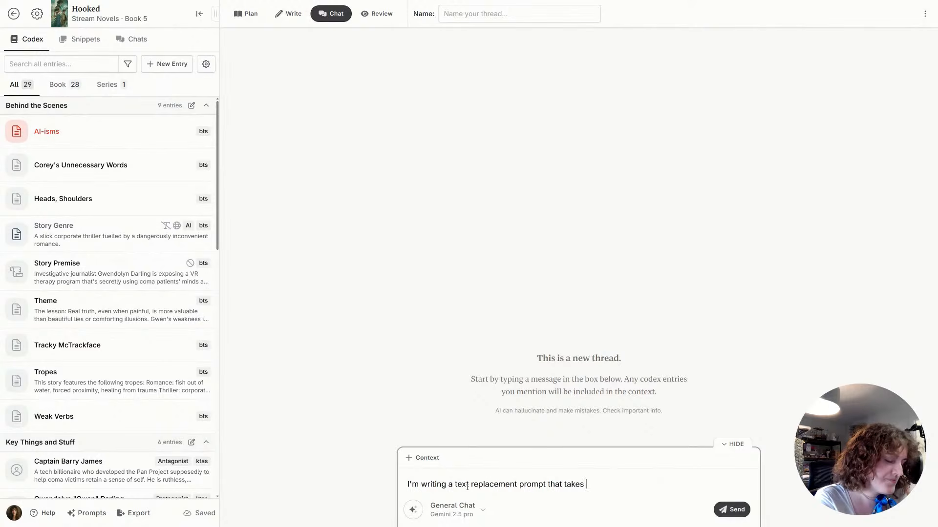
type("e of ")
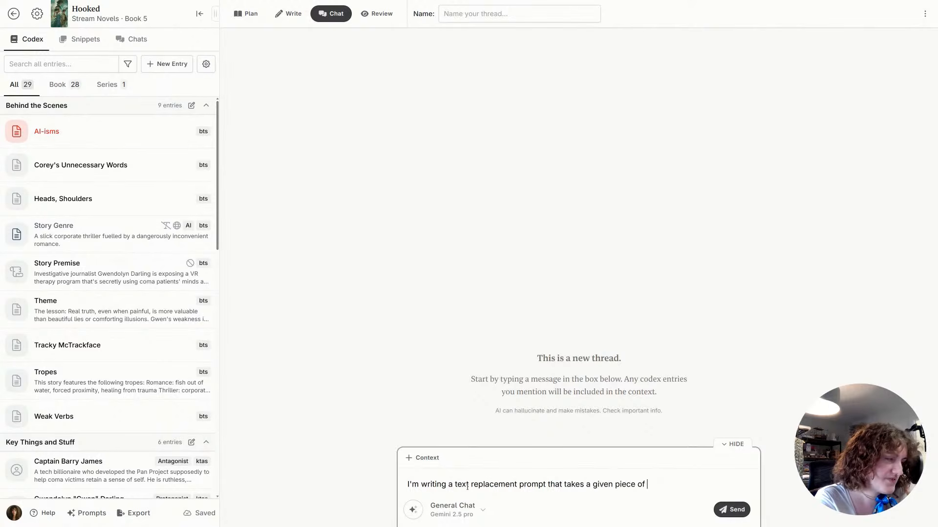
type("text, and removes voice ")
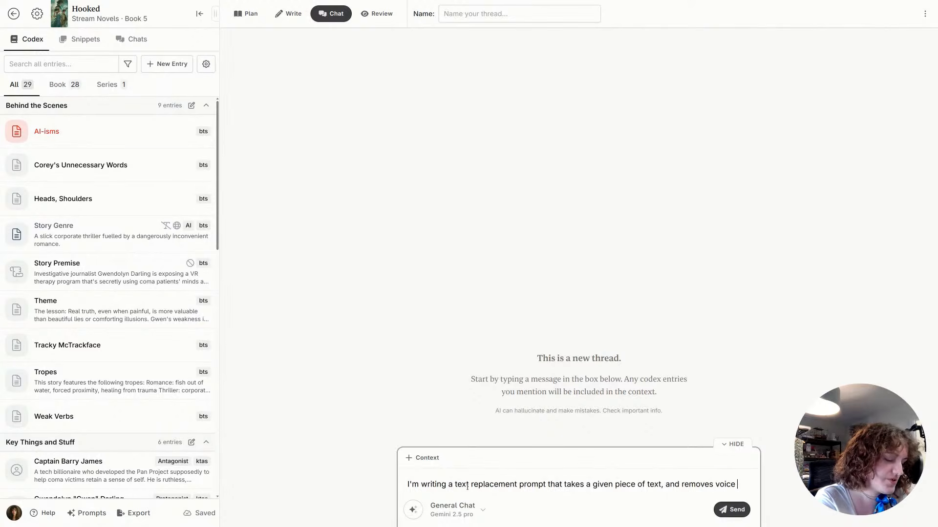
type("qualifiers and")
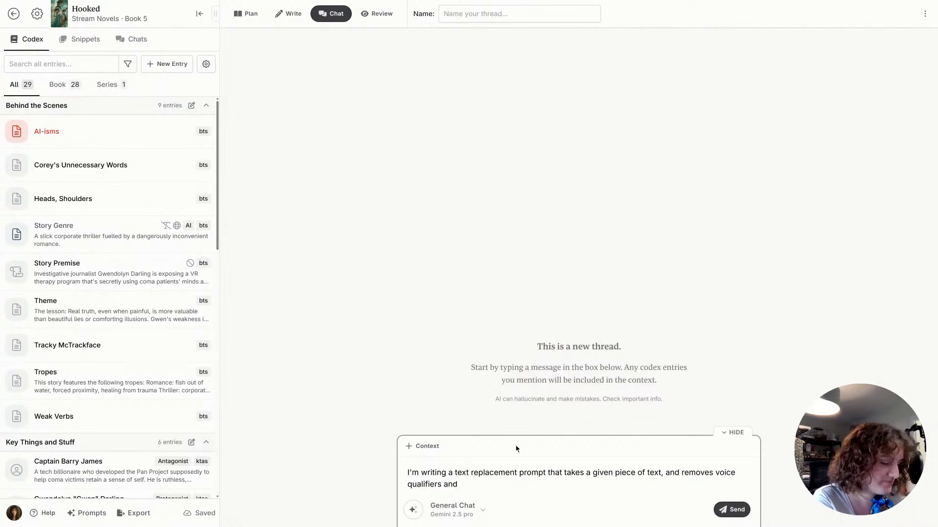
type("dialogue tags, remov")
key("BackSpace")
key("BackSpace")
key("BackSpace")
key("BackSpace")
type("eplacing them with dialogue beats. Can you help me improve it?")
Add the line "My prompt so far:" to the message, followed by the copied preset instructions formatted as a block quote
key("shift+Return")
type("My prompt so far:")
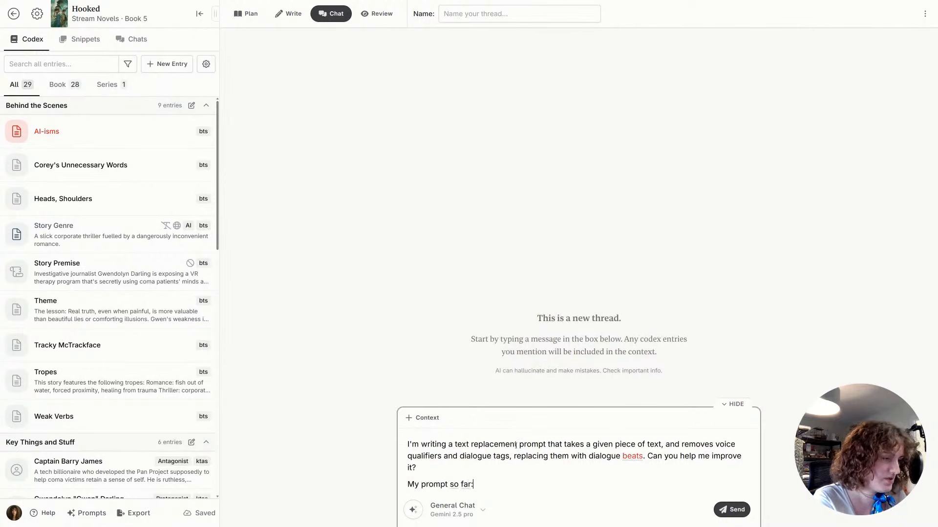
key("shift+Return")
key("ctrl+v")
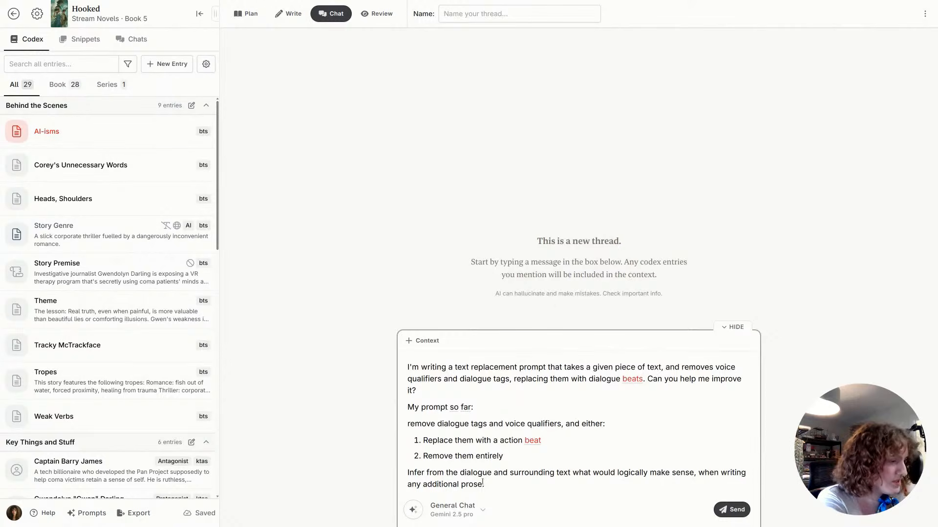
left_click_drag(501, 488, 397, 423)
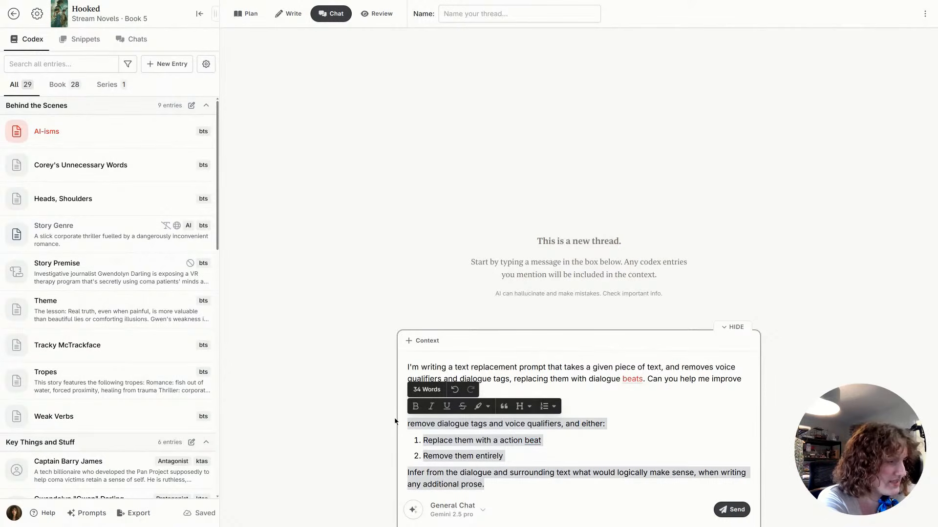
left_click(505, 408)
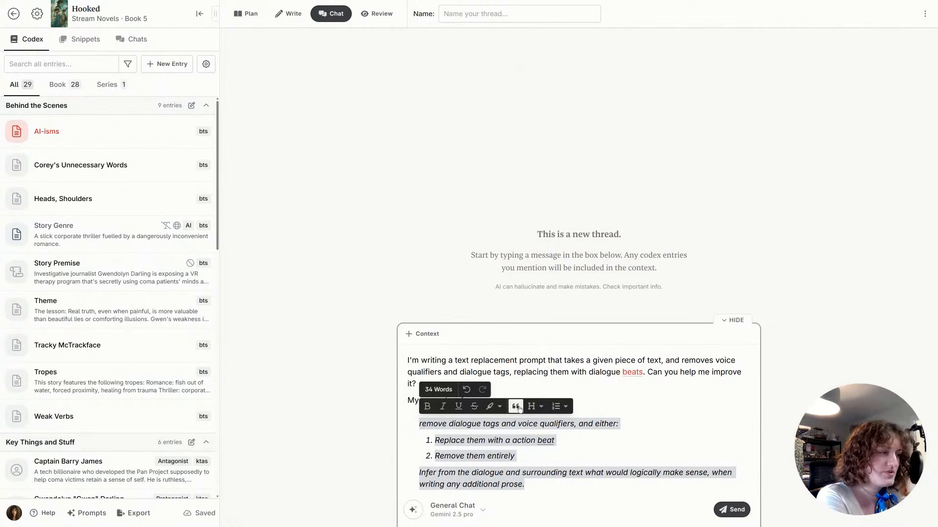
left_click(675, 472)
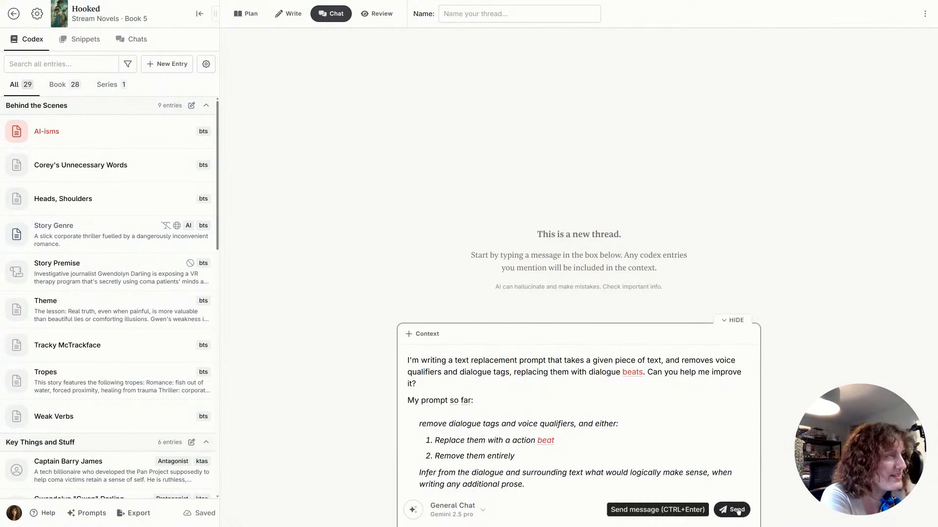
Name the thread "Prompt Improvements (dialogue)" and send the message
left_click(545, 10)
type("Prompt")
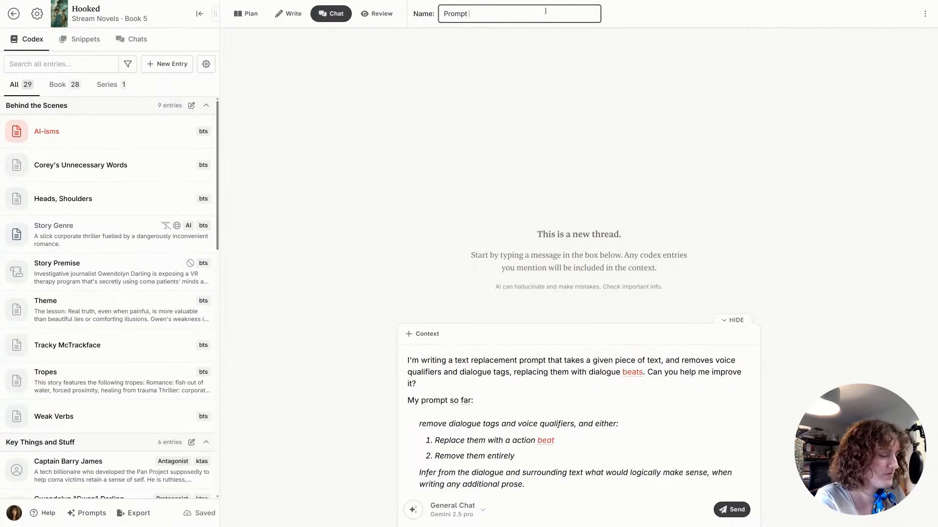
type(" Improv")
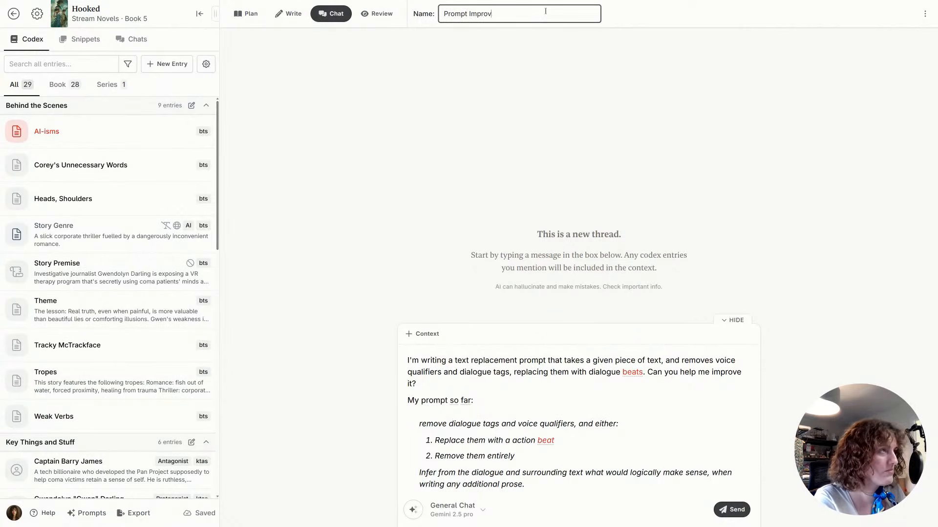
type("ements (dialogue")
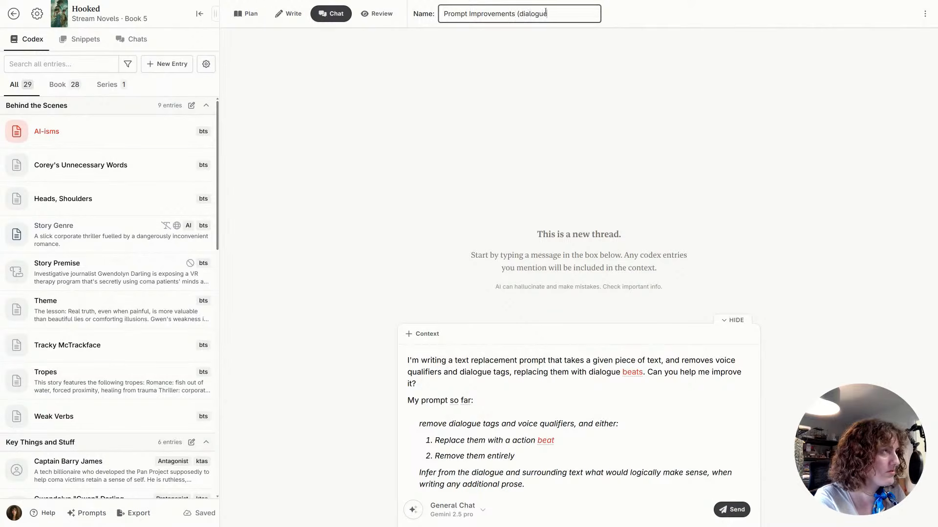
type(")")
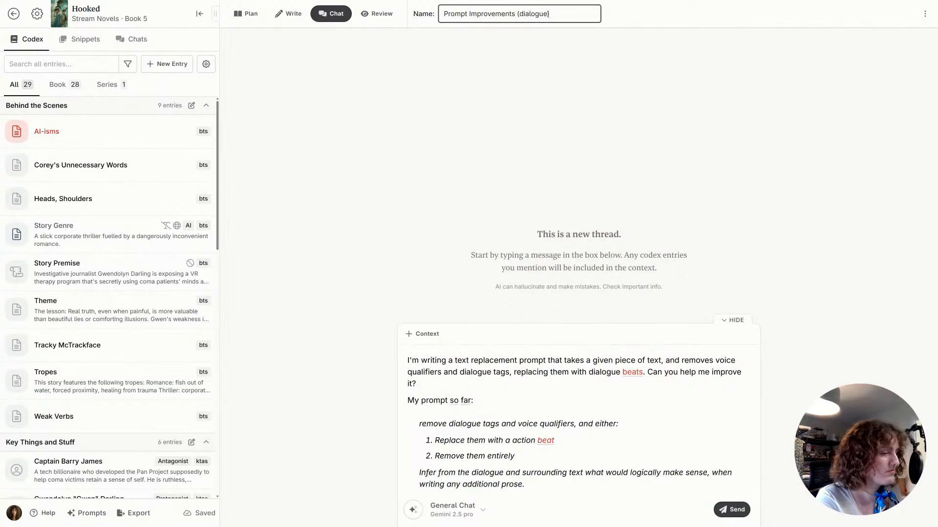
left_click(728, 510)
left_click(727, 511)
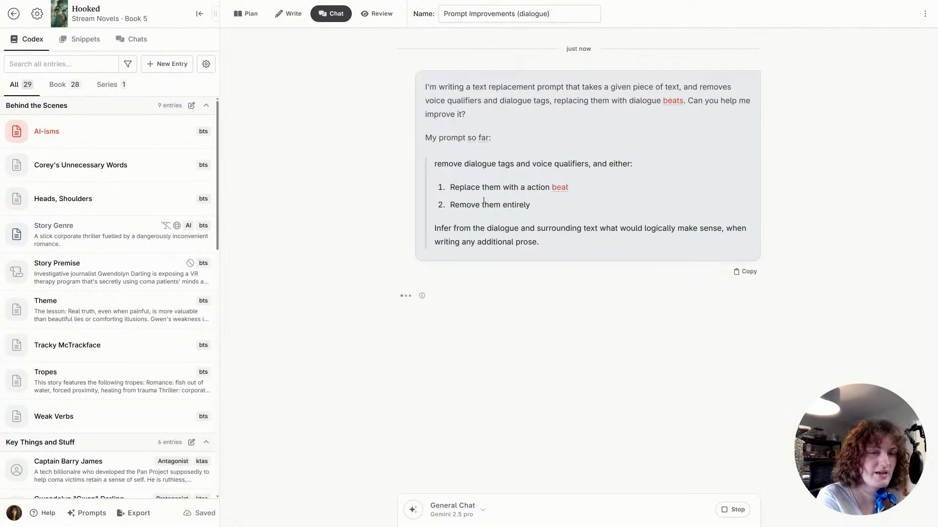
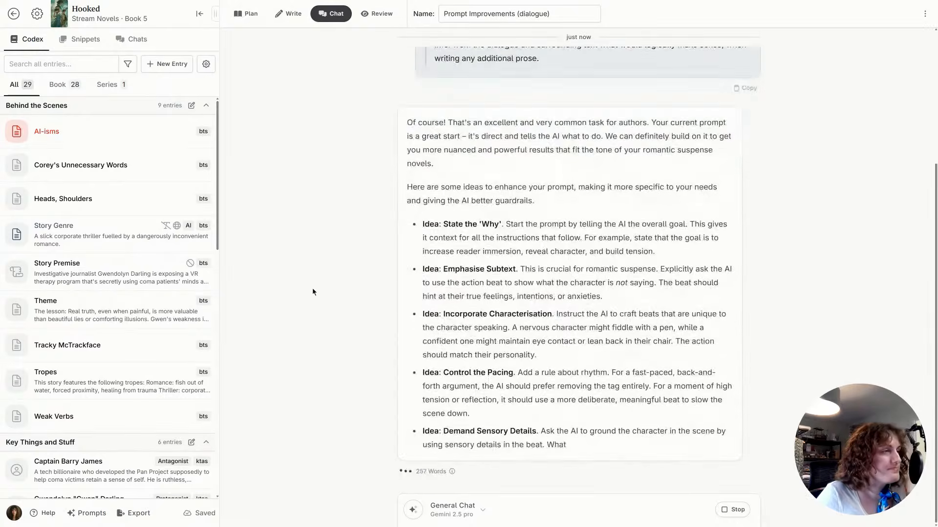
Read through the reply's list of prompt improvement ideas, focusing on "Emphasise Subtext"
scroll(312, 288, "up", 2)
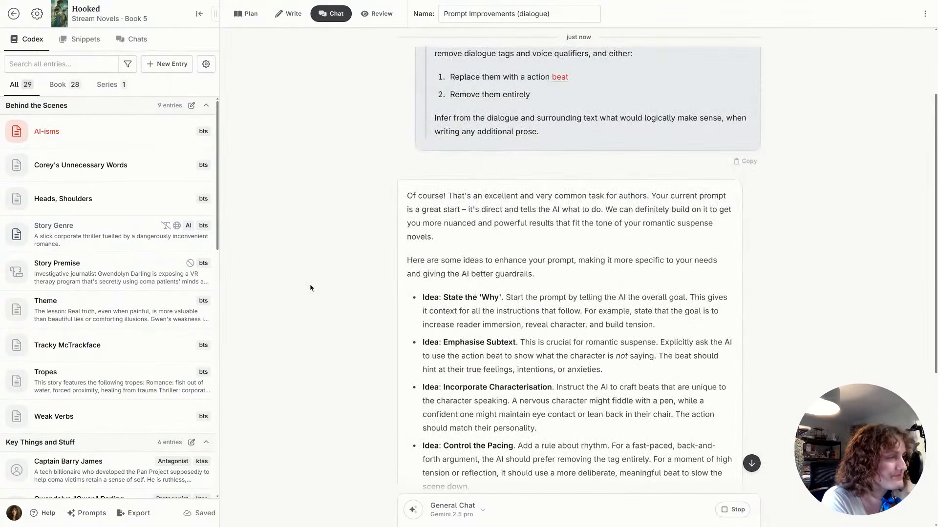
scroll(309, 288, "down", 3)
scroll(309, 283, "down", 6)
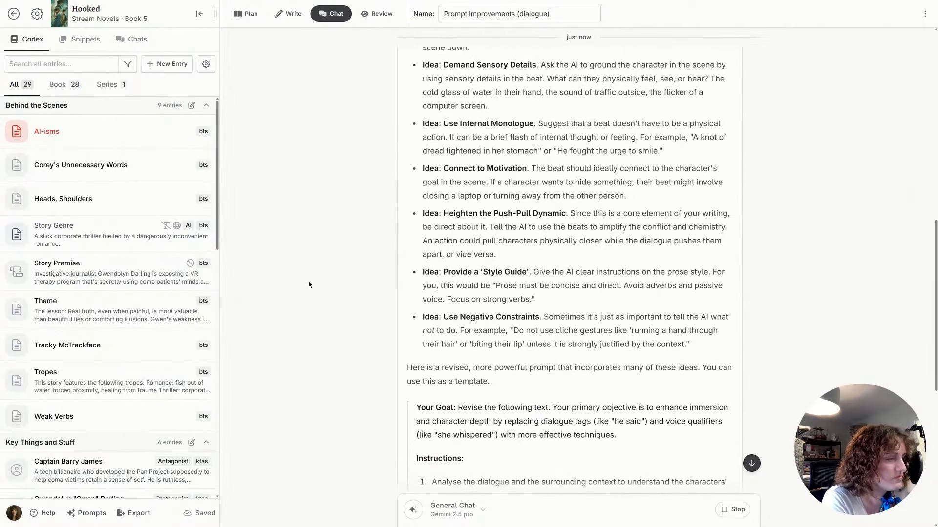
scroll(308, 284, "up", 6)
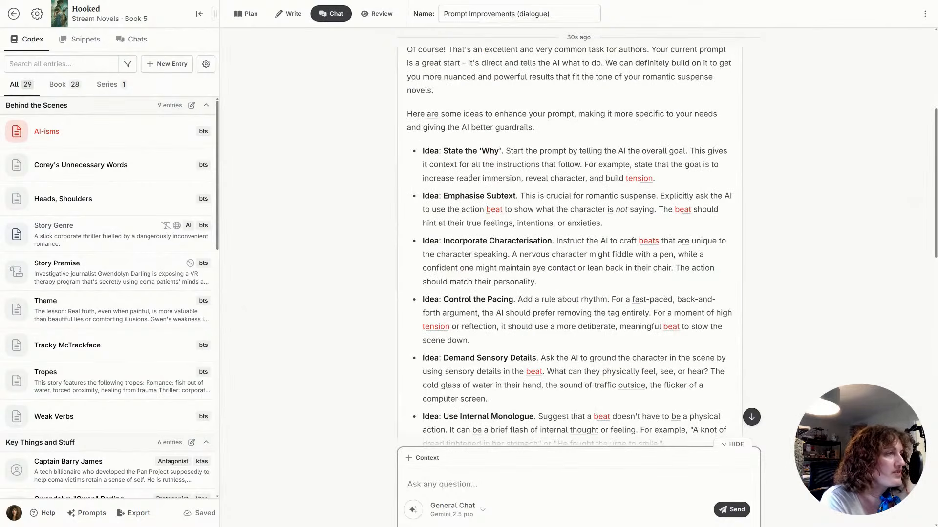
left_click(422, 197)
left_click_drag(423, 195, 517, 196)
left_click(574, 196)
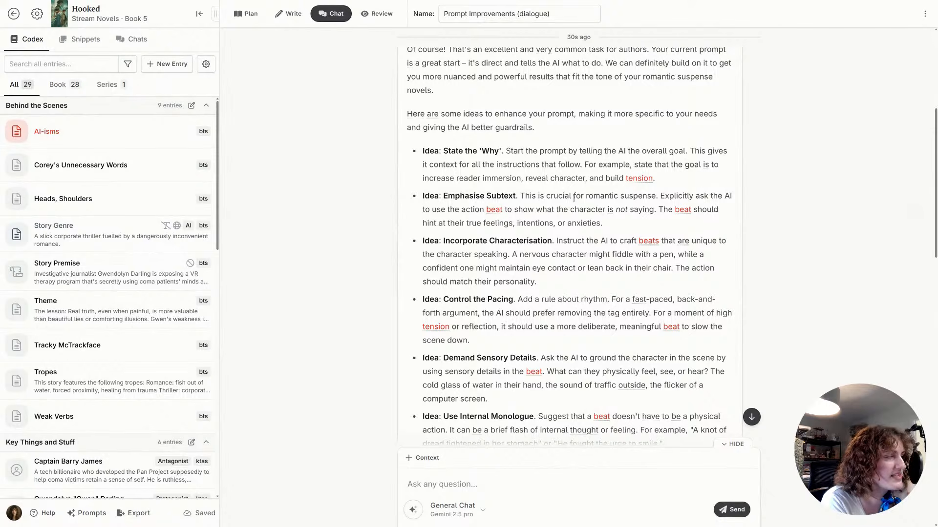
Read through the chat reply's prompt improvement ideas, the revised prompt template and its before-and-after dialogue example
left_click_drag(422, 196, 624, 224)
left_click(414, 243)
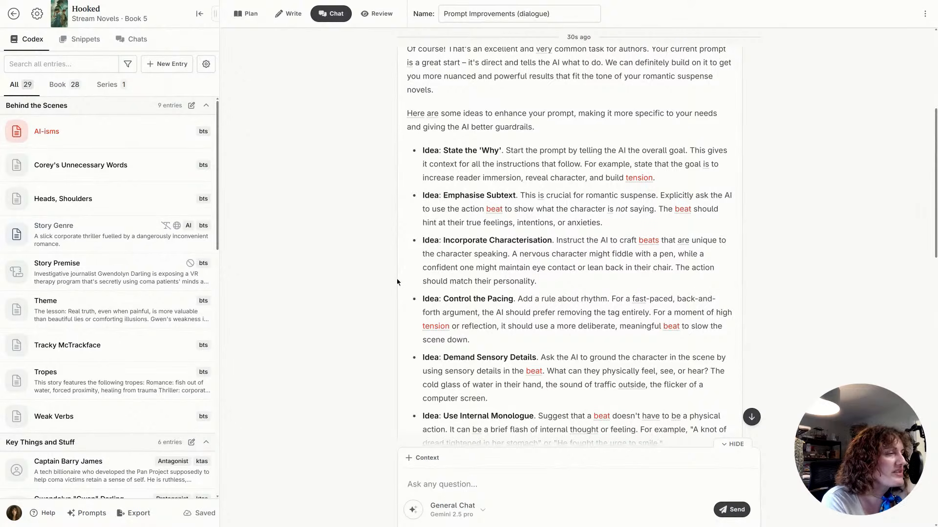
scroll(398, 278, "down", 3)
scroll(398, 282, "down", 1)
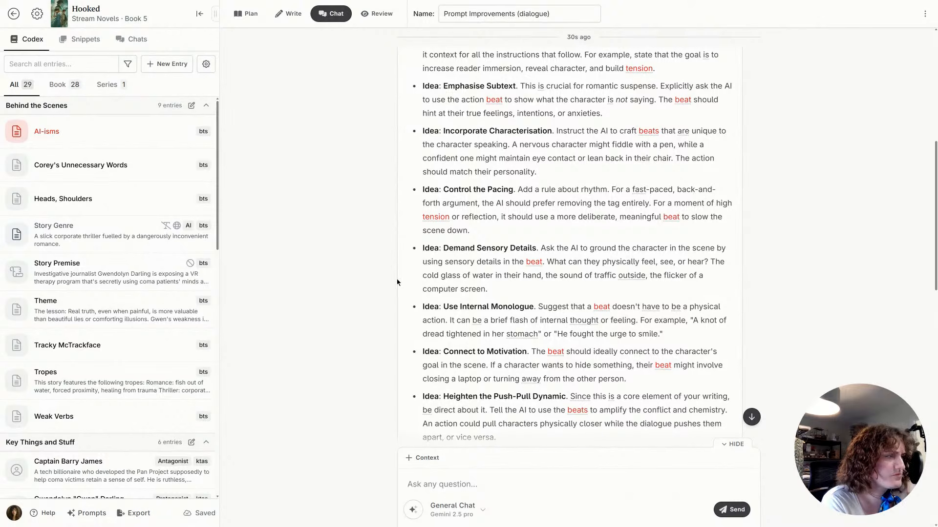
scroll(398, 281, "down", 3)
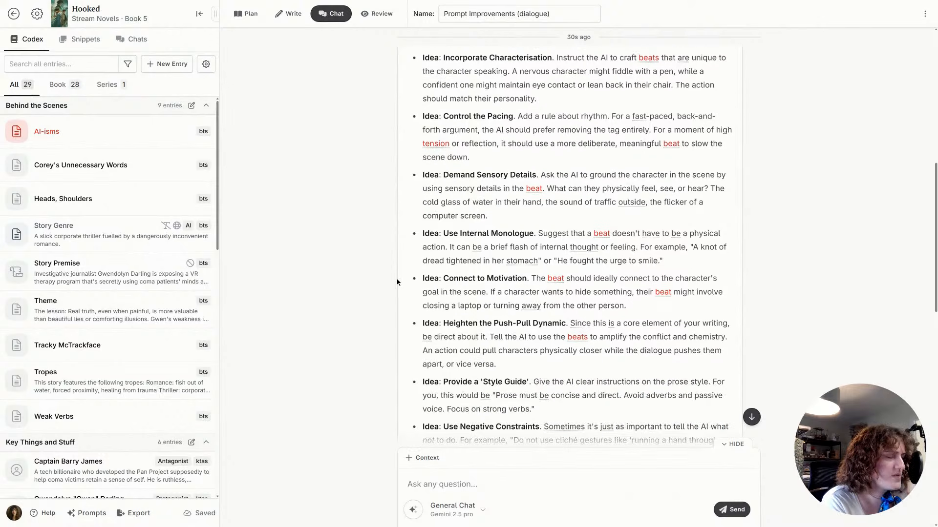
scroll(398, 282, "down", 3)
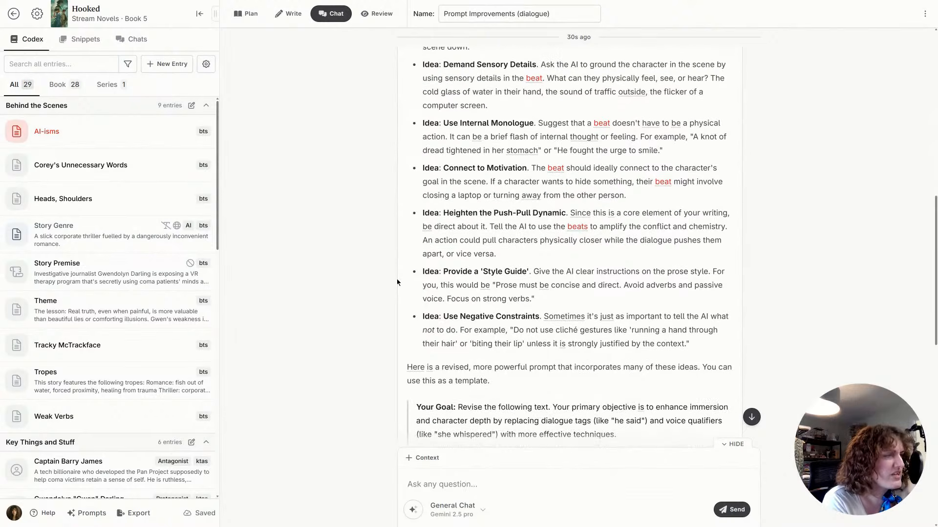
scroll(397, 282, "down", 3)
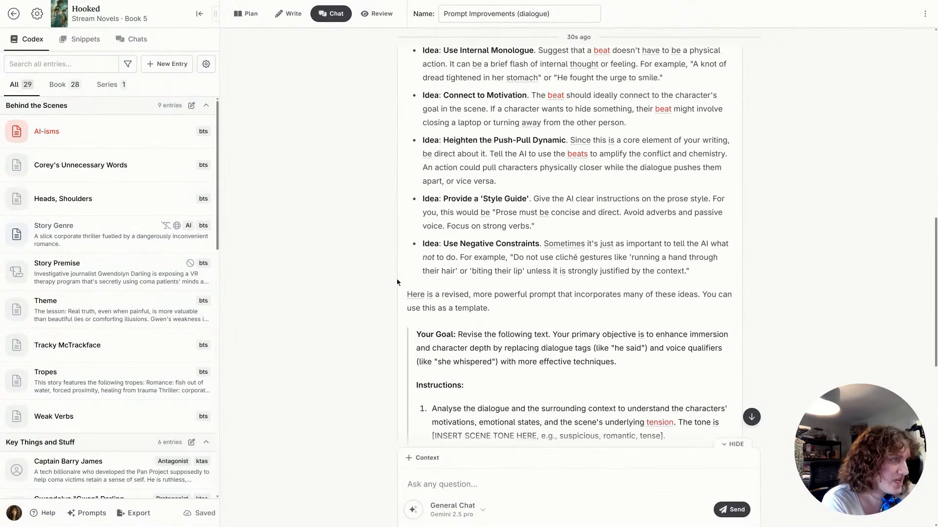
scroll(397, 282, "down", 2)
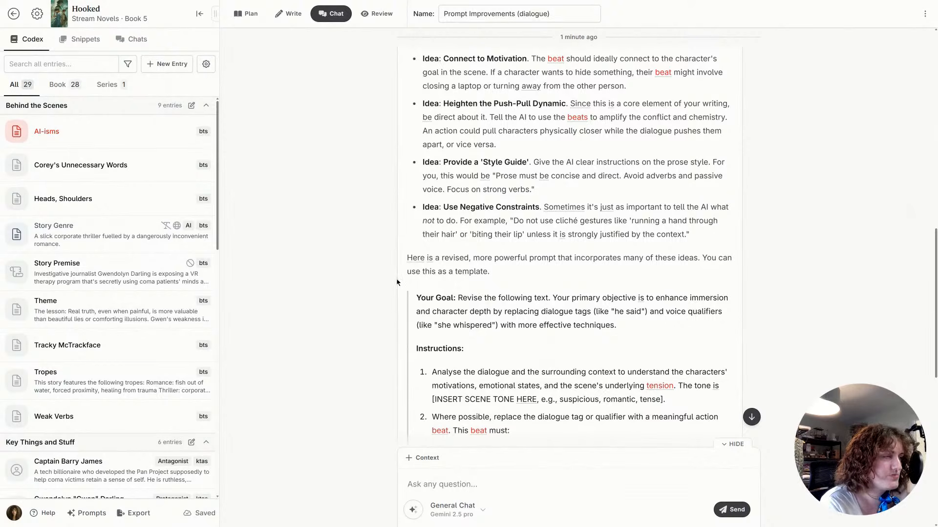
scroll(397, 282, "down", 6)
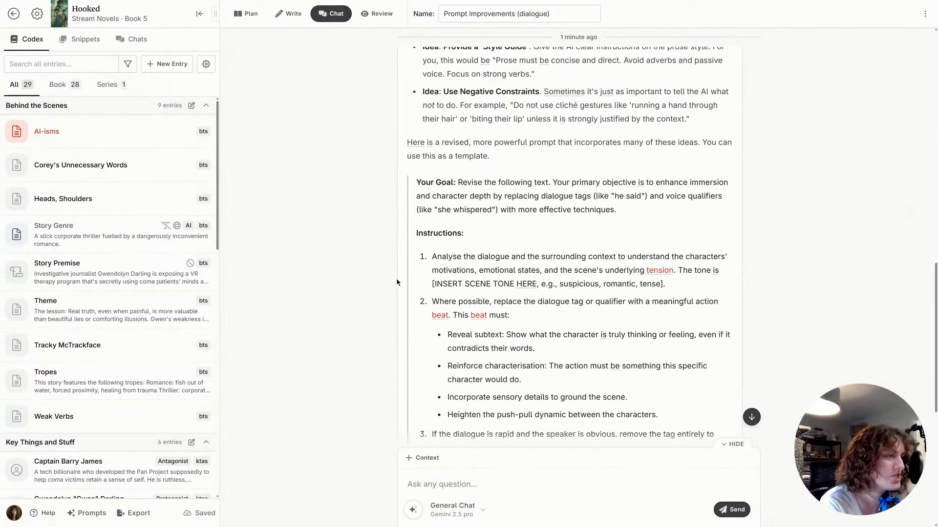
scroll(397, 282, "down", 4)
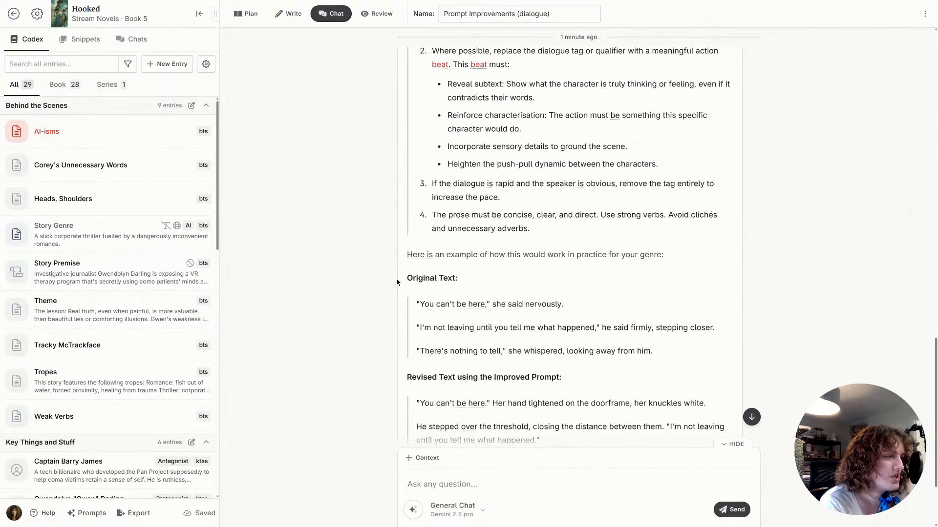
scroll(396, 278, "down", 3)
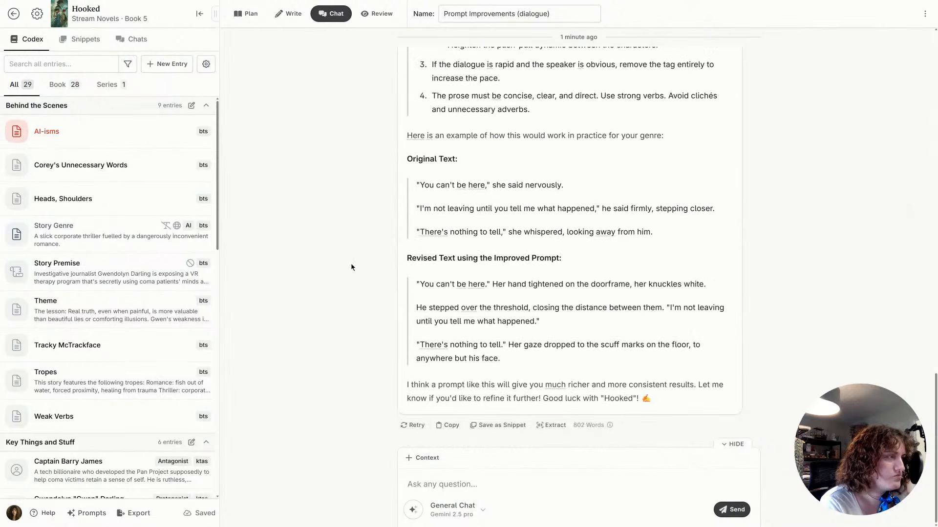
scroll(311, 421, "up", 6)
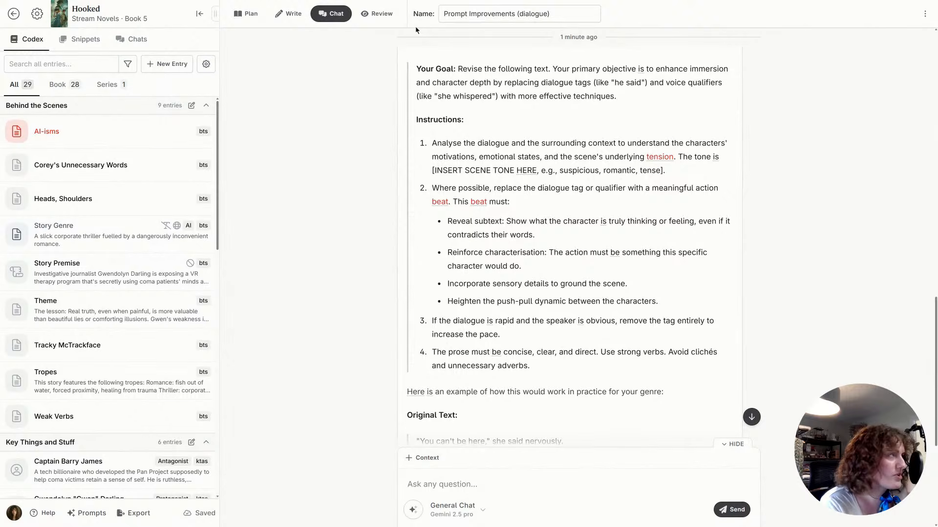
left_click(923, 15)
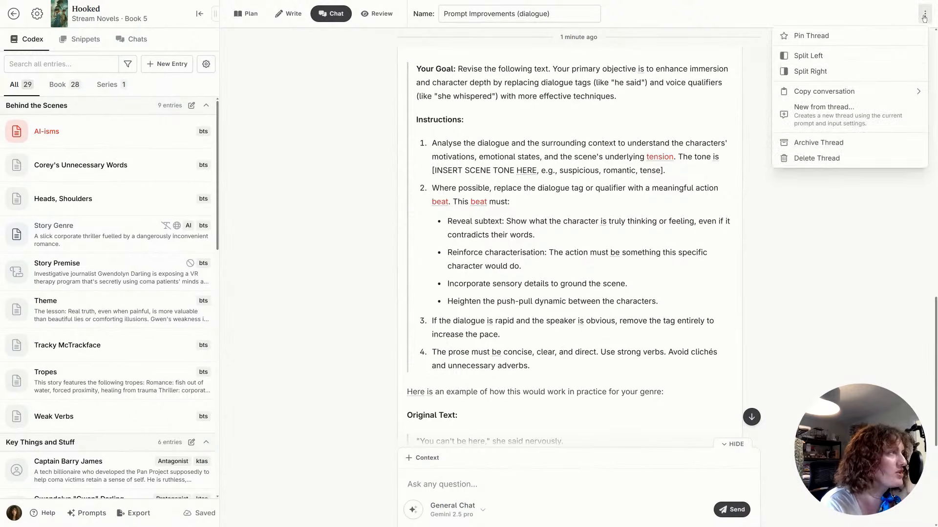
left_click(858, 61)
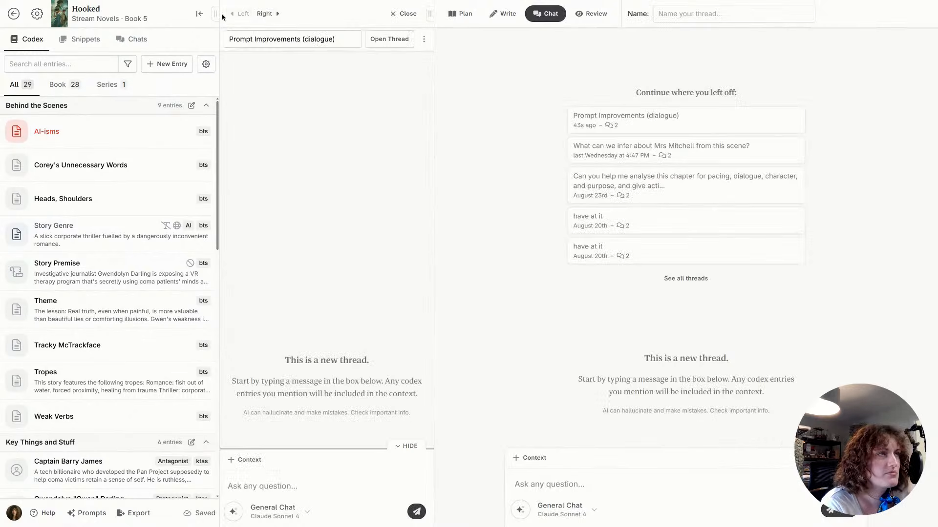
left_click(403, 13)
Show the "Prompt Improvements (dialogue)" thread beside the prompt library and collapse the sidebar
left_click(115, 39)
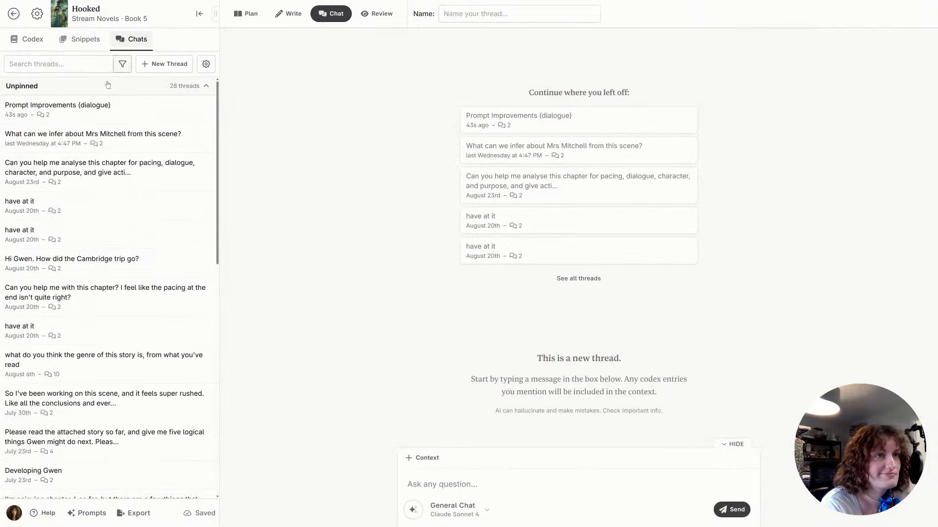
left_click(95, 109)
left_click(246, 13)
left_click(87, 513)
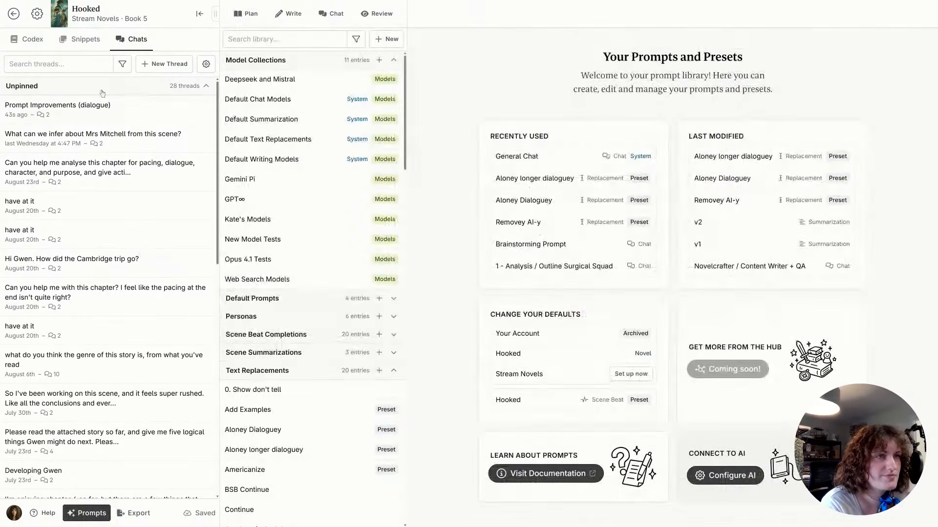
left_click(88, 105)
left_click(238, 42)
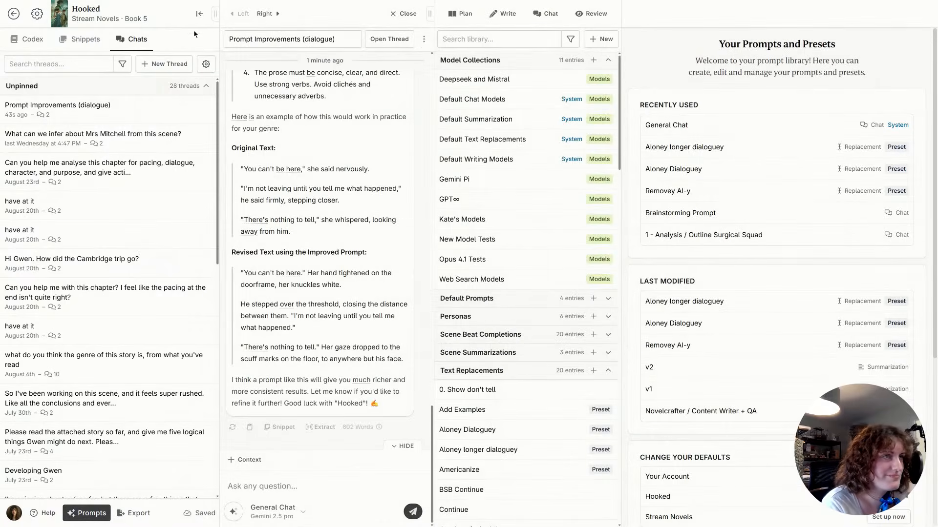
left_click(199, 13)
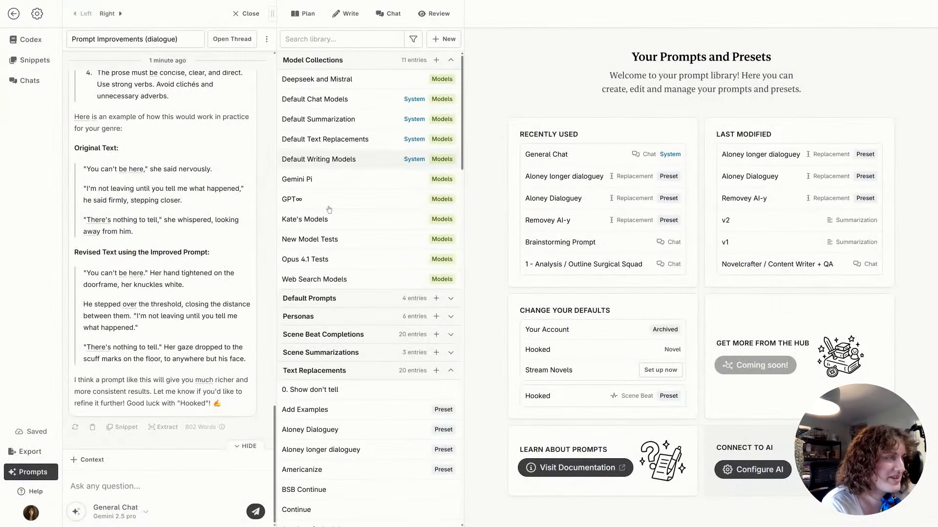
Replace the instructions of the "Aloney longer dialoguey" preset with the revised prompt from the chat reply, starting at "Revise the following text"
left_click(764, 156)
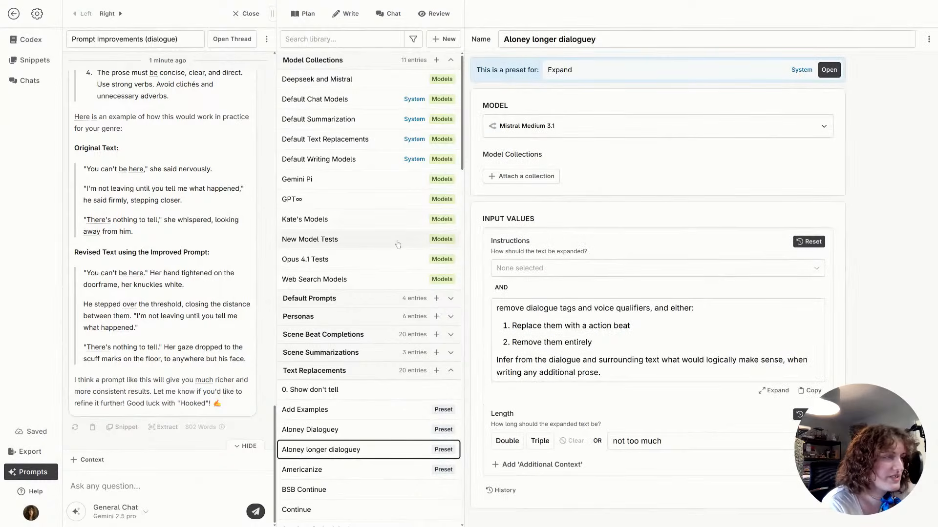
scroll(196, 277, "up", 3)
scroll(197, 277, "up", 5)
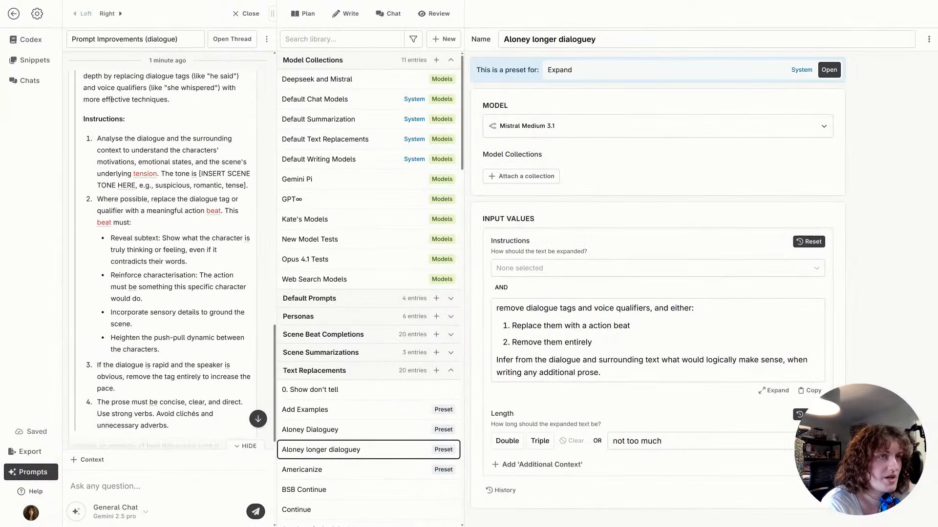
left_click_drag(120, 126, 191, 321)
left_click(640, 344)
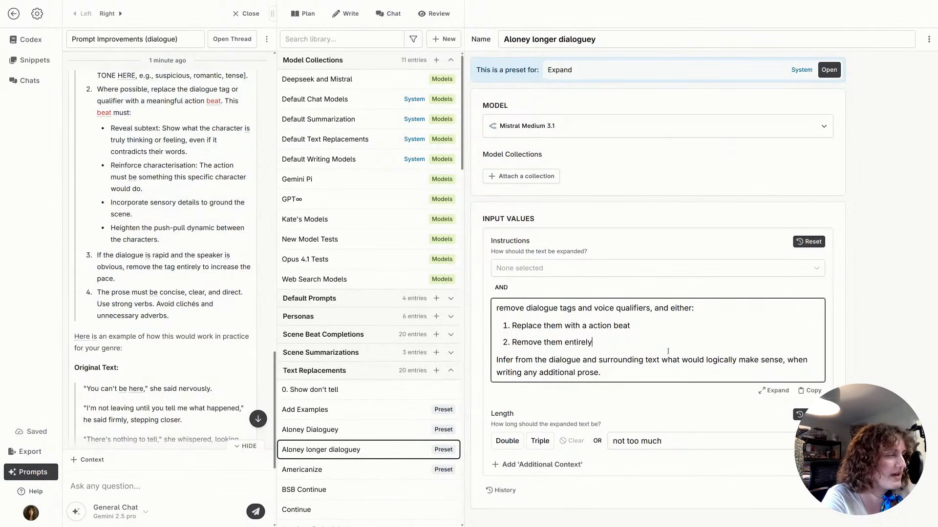
key("ctrl+a")
type("Instructions: Analyse the dialogue and the surrounding context to understand the characters' motivations, emotional states, and the scene's underlying tension. The tone is [INSERT SCENE TONE HERE, e.g., suspicious, romantic, tense]. Where possible, replace the dialogue tag or qualifier with a meaningful action beat. This beat must: Reveal subtext: Show what the character is truly thinking or feeling, even if it contradicts their words. Reinforce characterisation: The action must be something this specific character would do. Incorporate sensory details to ground the scene. Heighten the push-pull dynamic between the characters. If the dialogue is rapid and the speaker is obvious, remove the tag entirely to increase the pace. The prose must be concise, clear, and direct. Use strong verbs. Avoid clichés and unnecessary adverbs.")
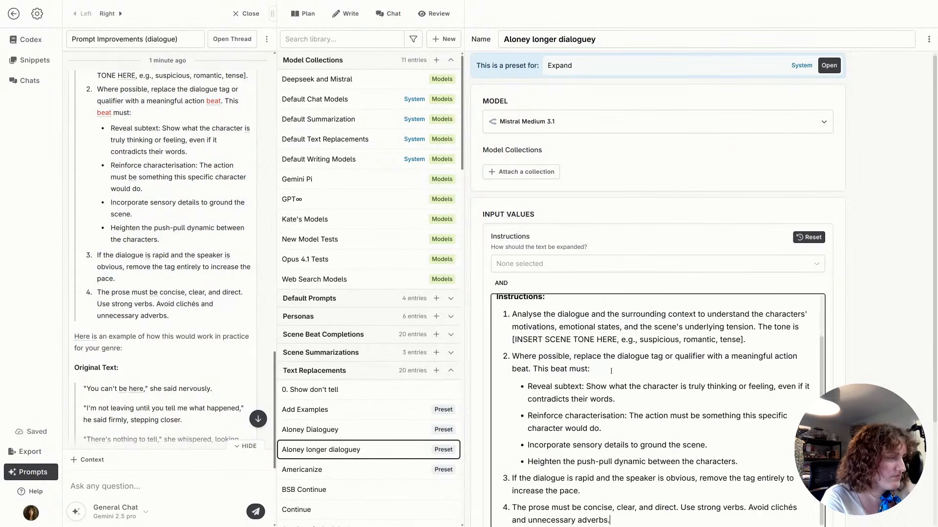
scroll(877, 352, "down", 3)
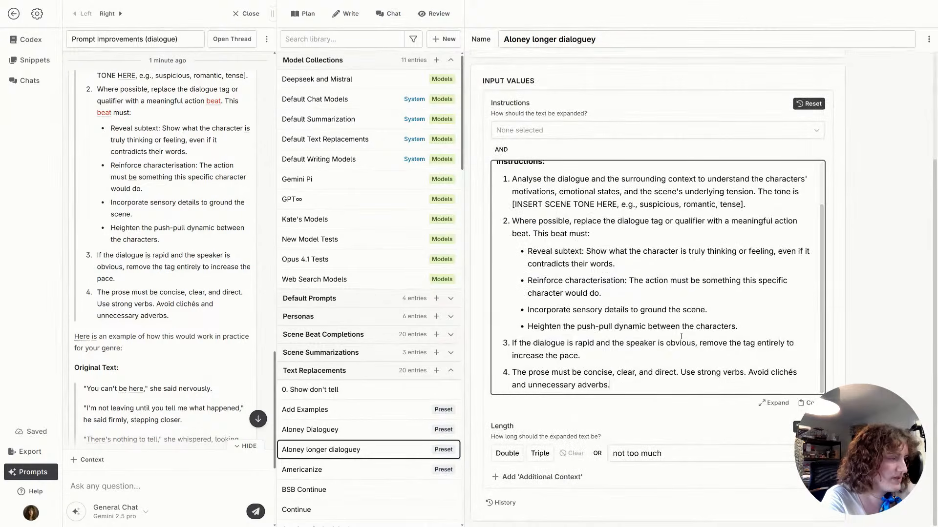
left_click(866, 334)
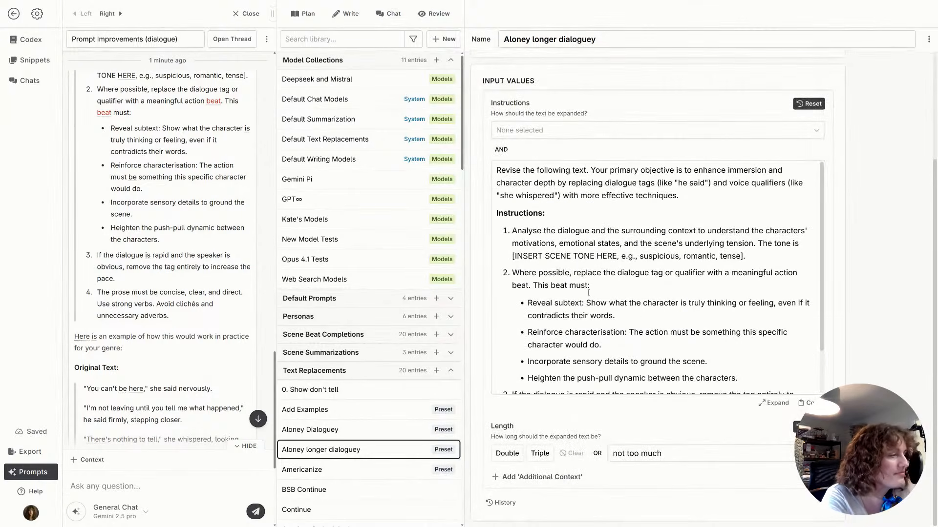
Delete the sentence "The tone is [INSERT SCENE TONE HERE, e.g., suspicious, romantic, tense]." from instruction 1 of the preset
scroll(635, 283, "up", 2)
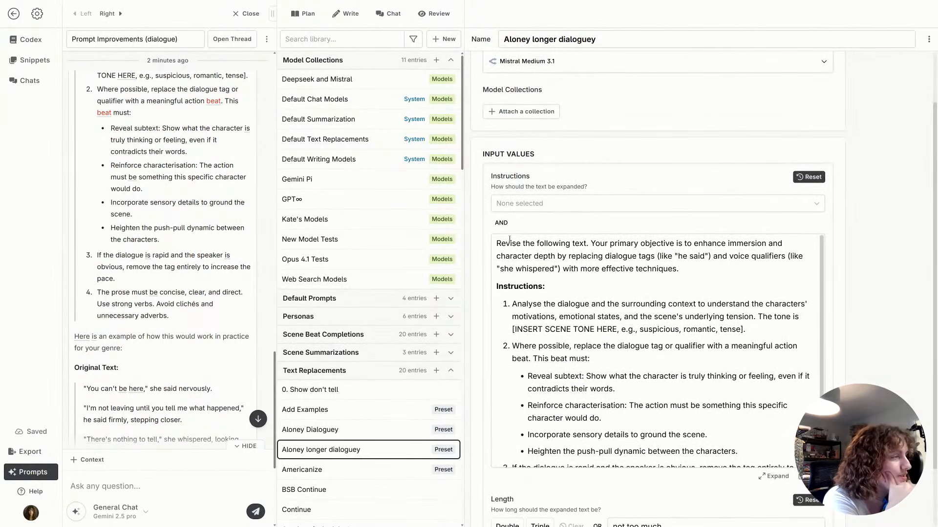
left_click(501, 256)
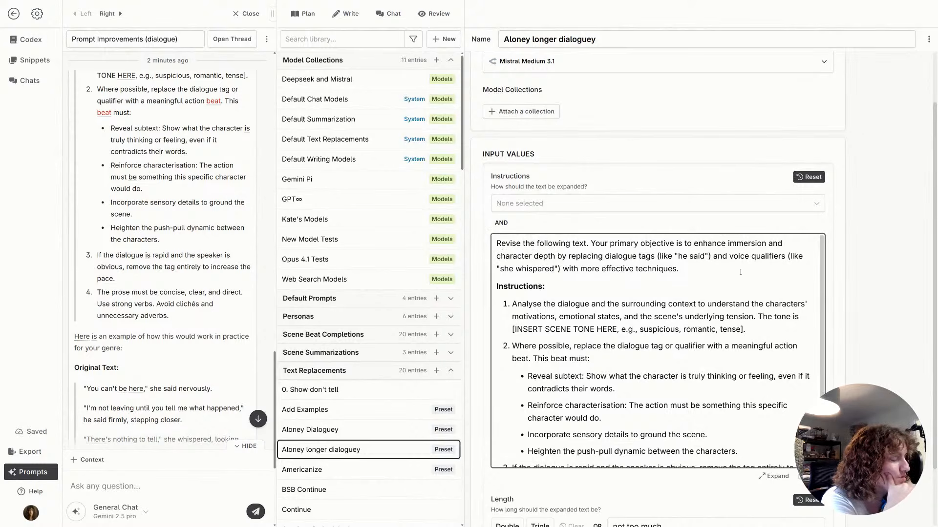
scroll(673, 304, "down", 2)
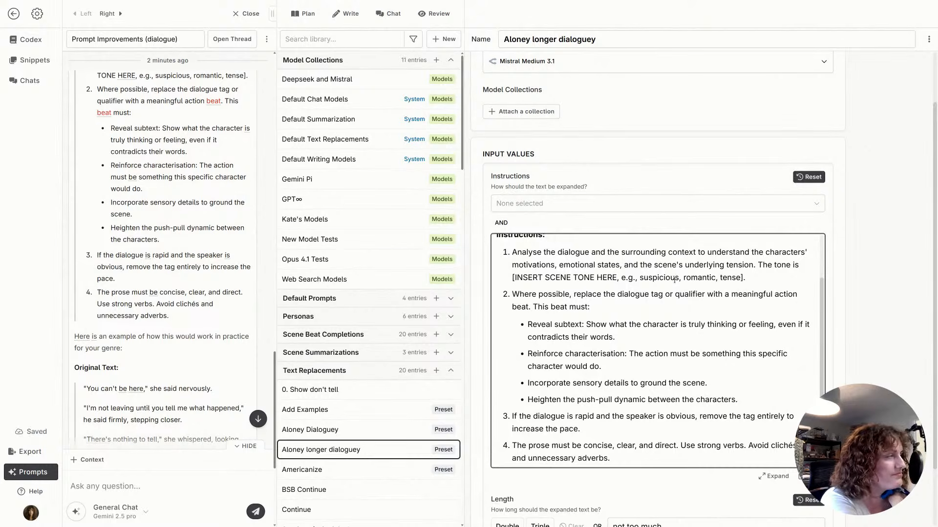
left_click(757, 266)
key("shift+Down")
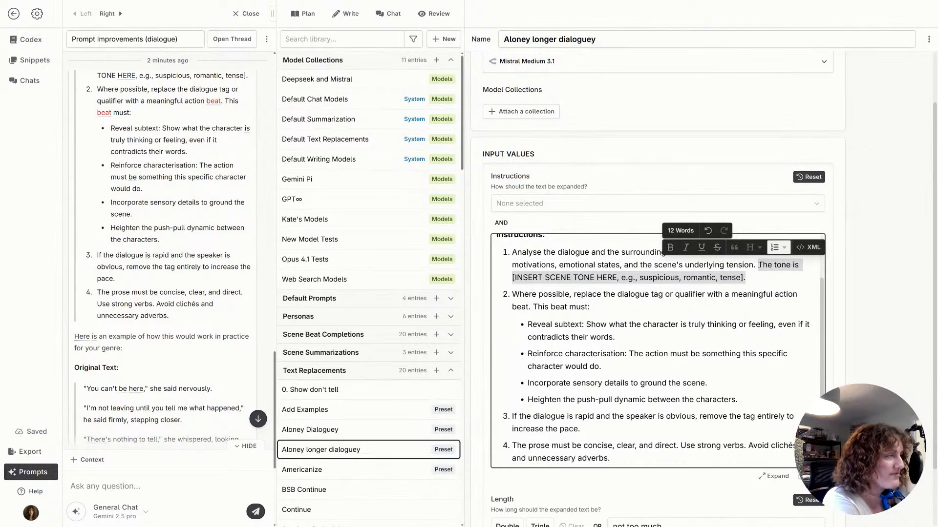
key("BackSpace")
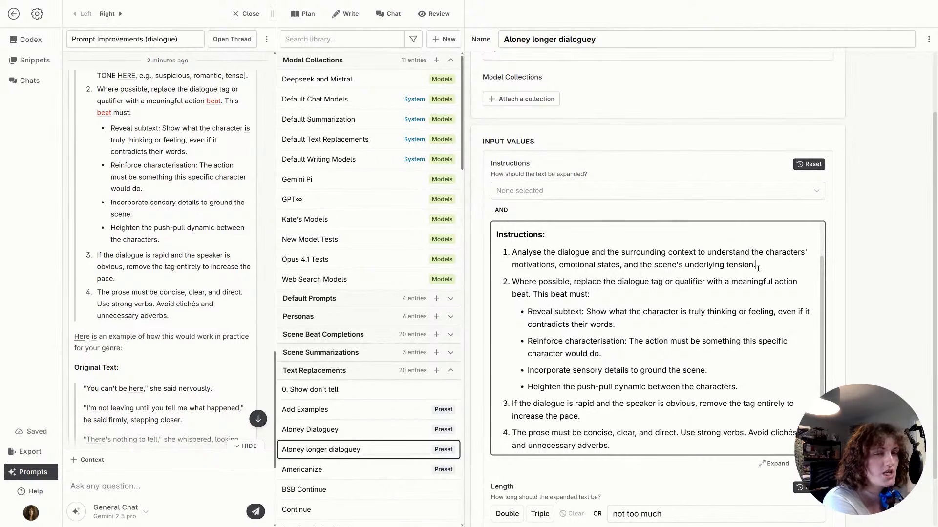
left_click(758, 264)
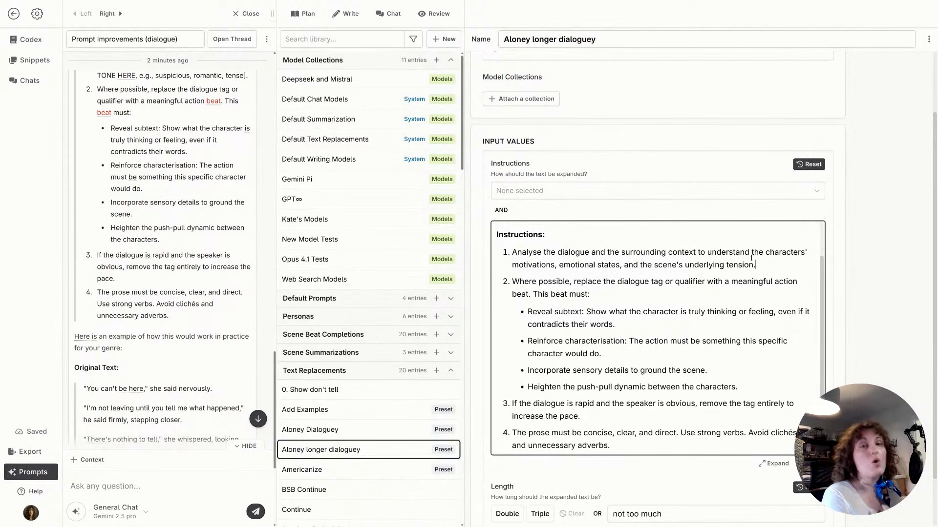
Review the preset's sensory-detail and push-pull bullets along with instructions 3 and 4 on pacing and prose style
scroll(580, 340, "down", 1)
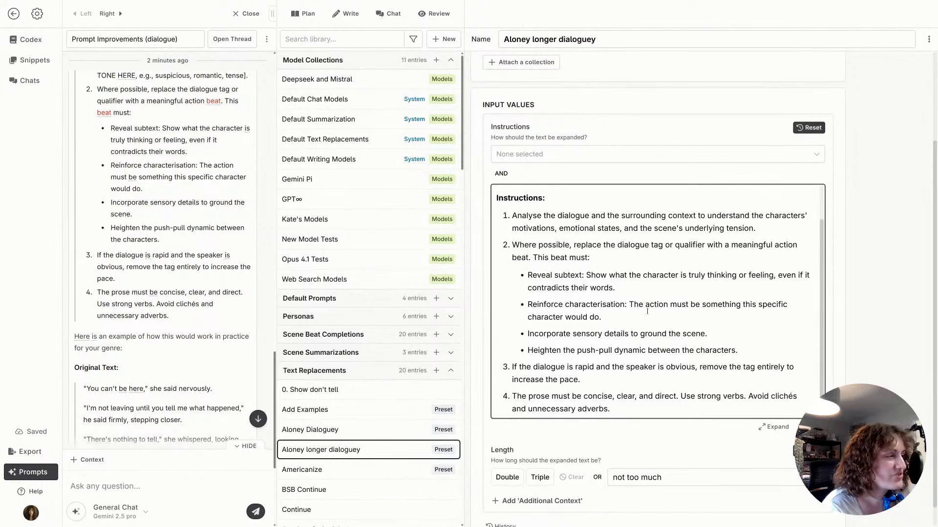
left_click_drag(507, 332, 732, 332)
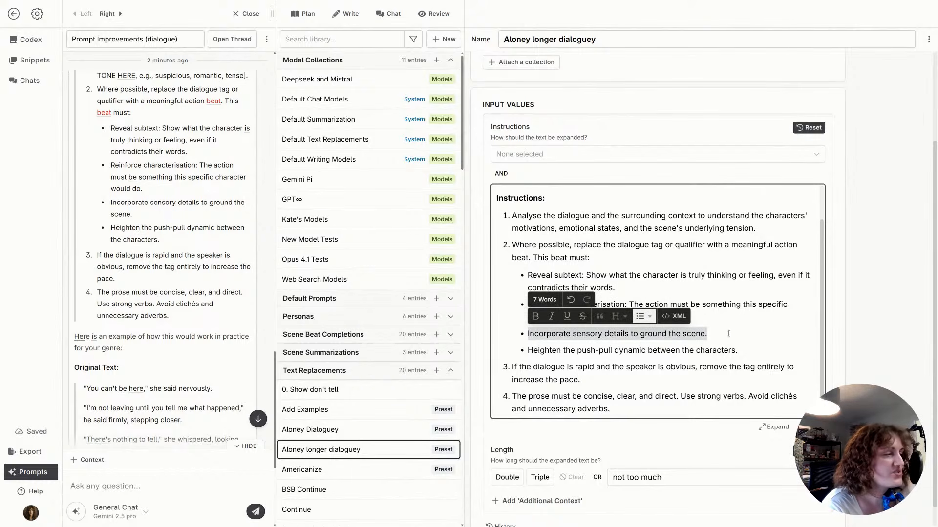
left_click(509, 355)
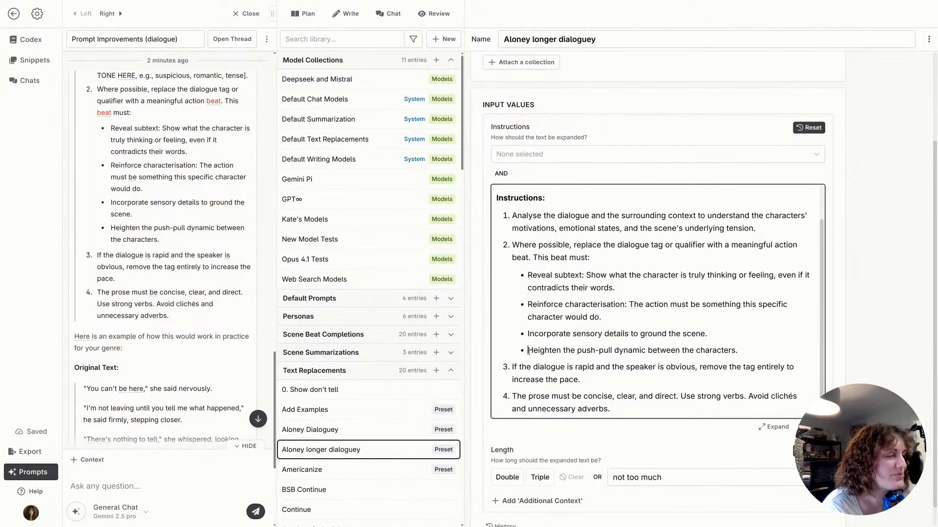
left_click_drag(523, 350, 738, 351)
left_click(579, 379)
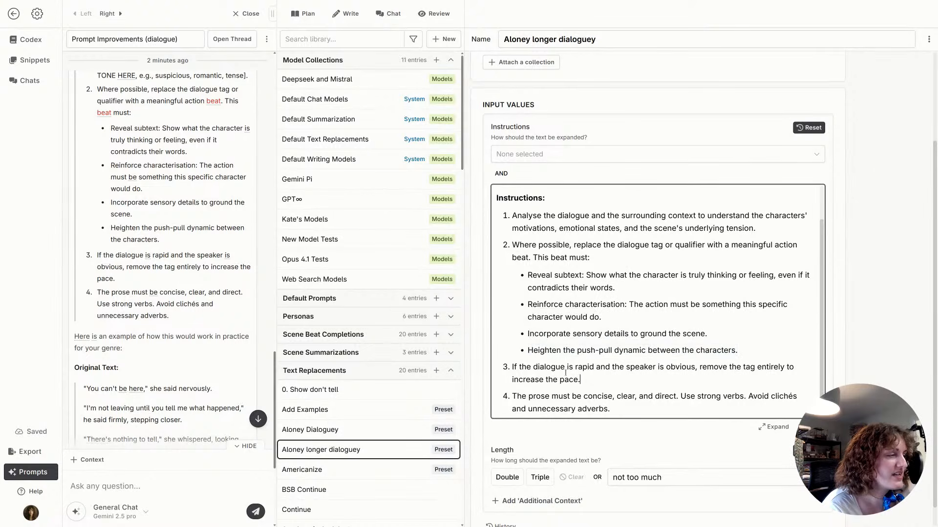
left_click_drag(518, 366, 659, 385)
left_click(659, 396)
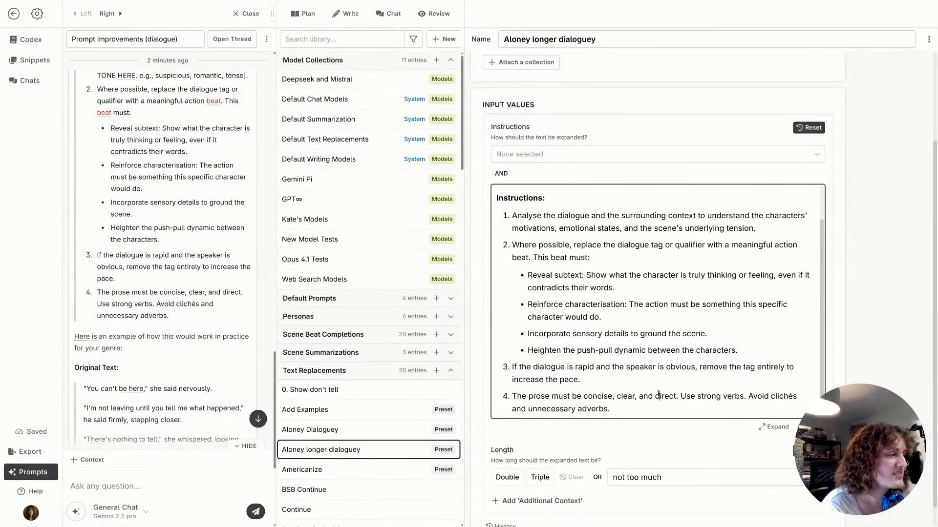
scroll(575, 376, "down", 1)
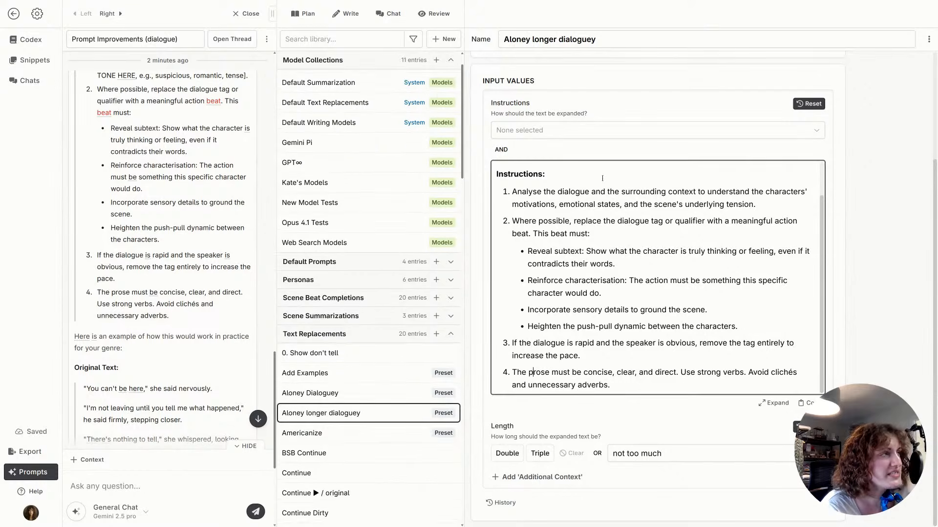
scroll(534, 117, "up", 6)
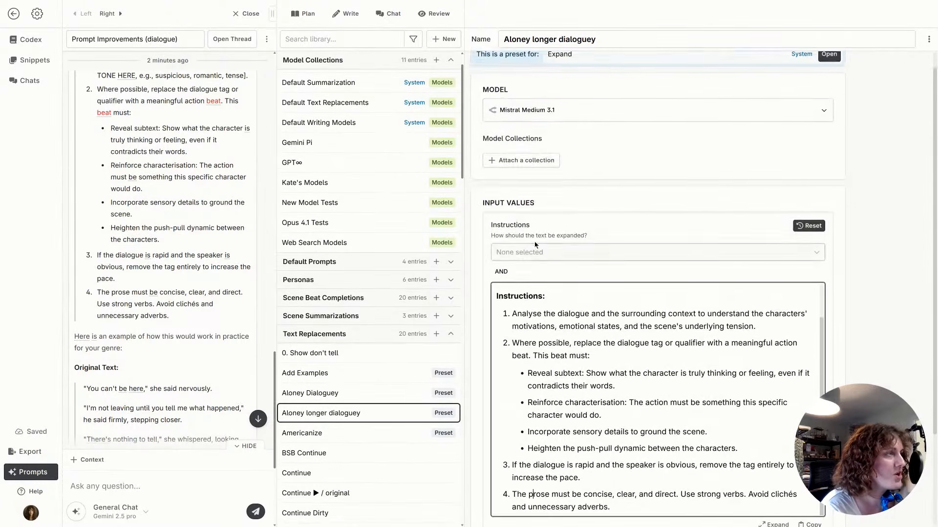
Open the system prompt "Expand" that the preset is based on and review its system message instructions
left_click(829, 70)
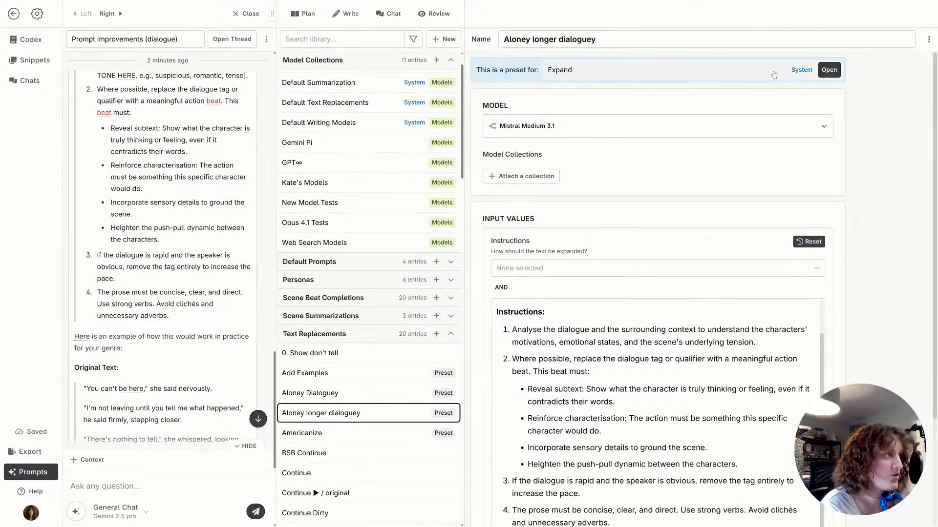
left_click(517, 92)
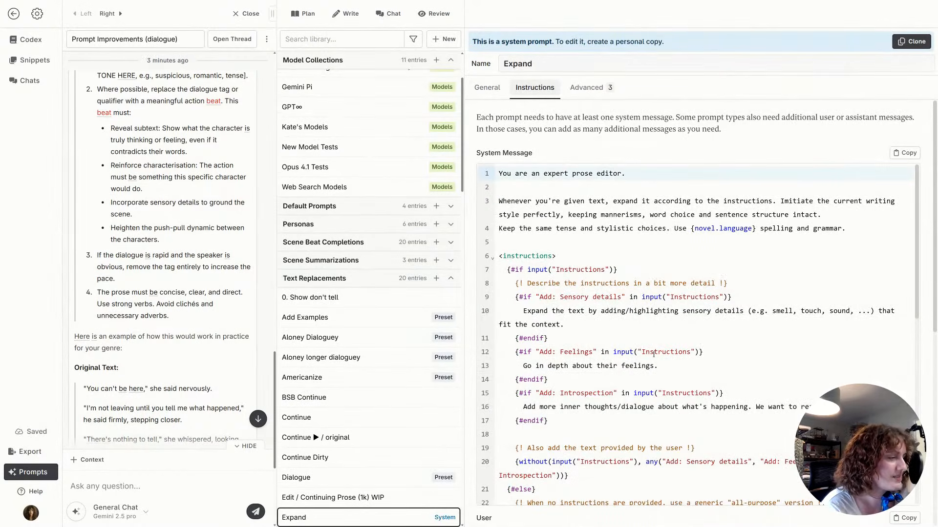
scroll(654, 354, "down", 5)
scroll(653, 354, "down", 6)
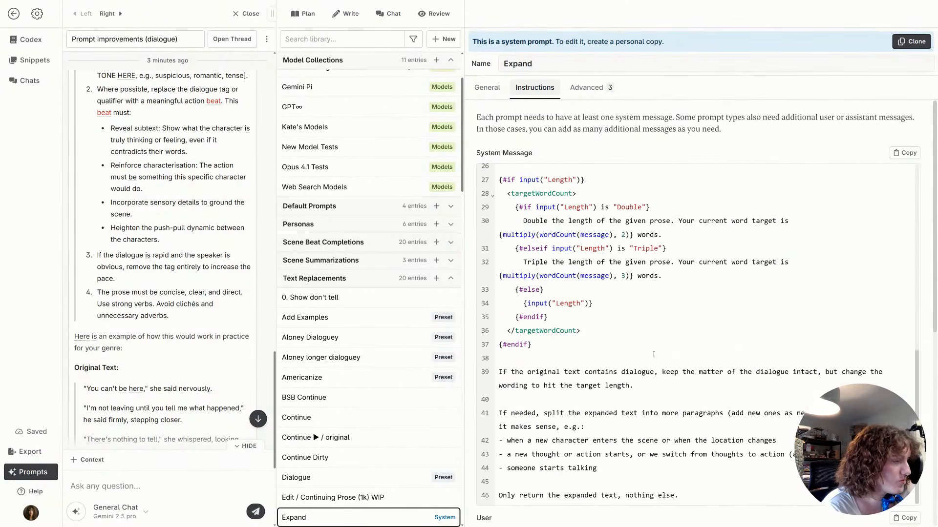
scroll(653, 355, "up", 10)
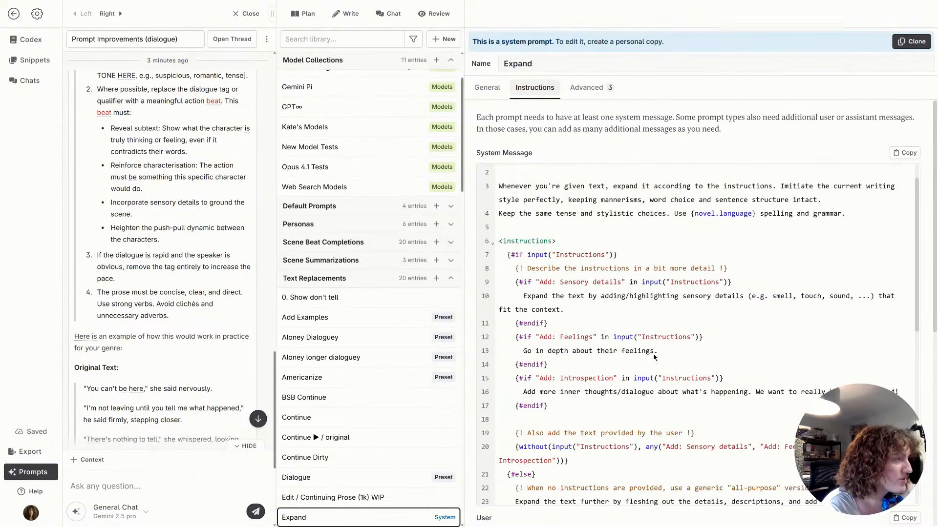
scroll(654, 357, "up", 1)
Review the Expand prompt's advanced inputs and preview, examining the codex entry with the story genre in the user message
left_click(602, 94)
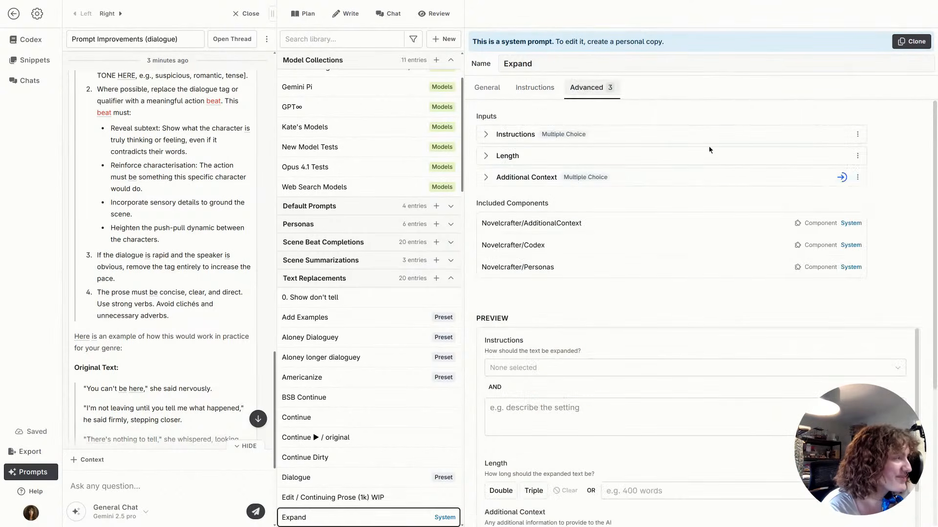
scroll(711, 174, "down", 2)
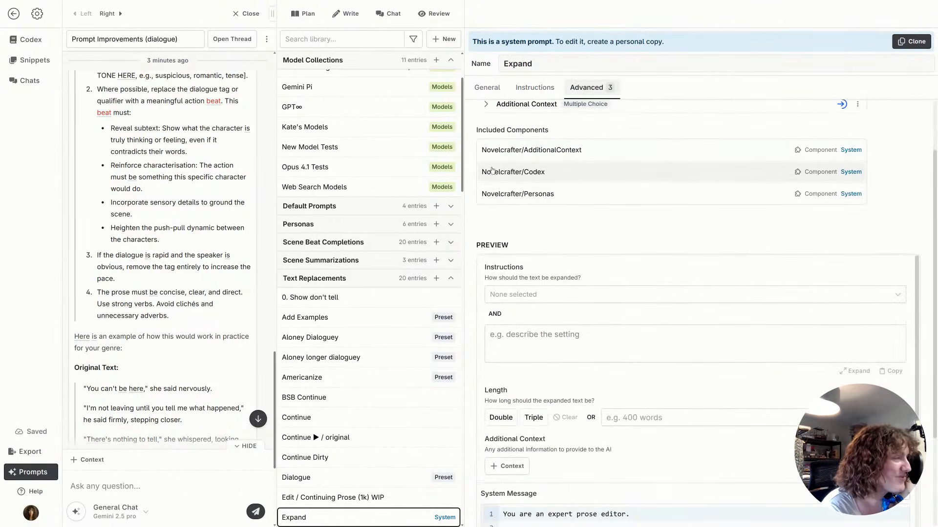
scroll(595, 386, "down", 8)
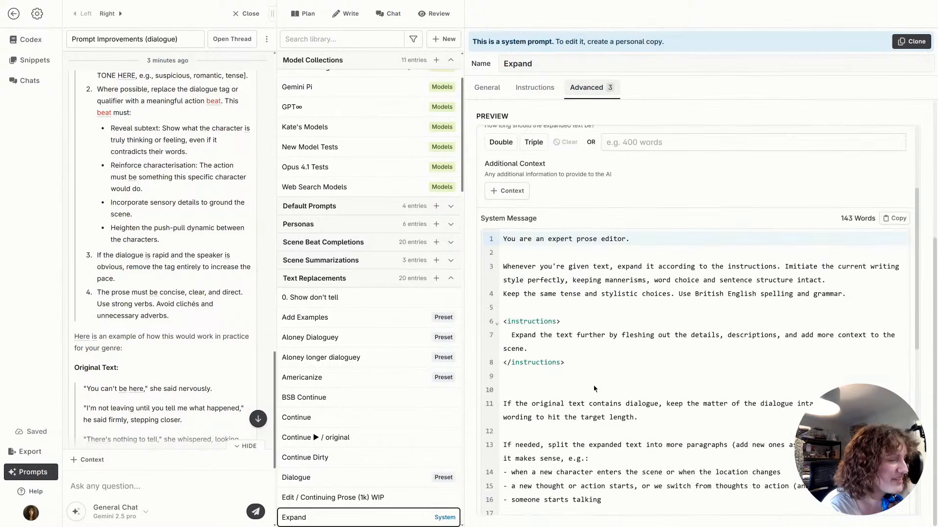
scroll(594, 386, "down", 7)
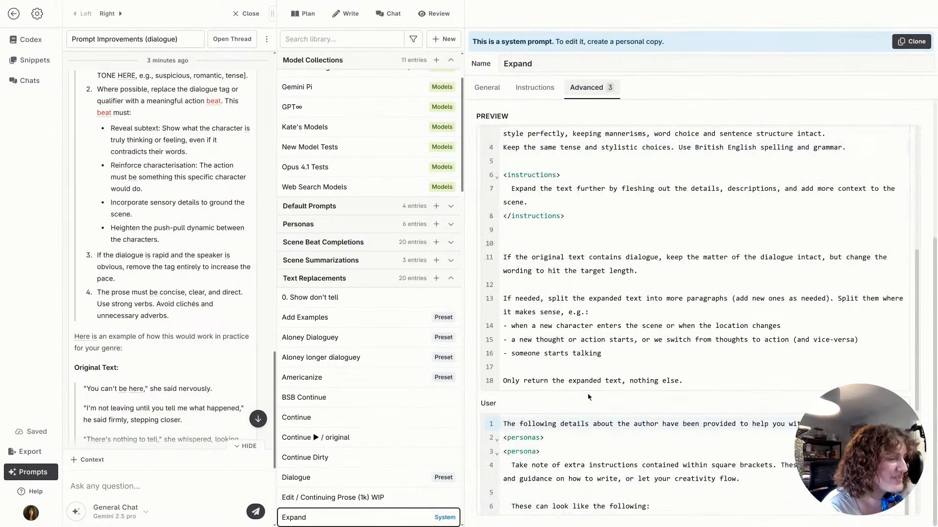
scroll(587, 398, "down", 5)
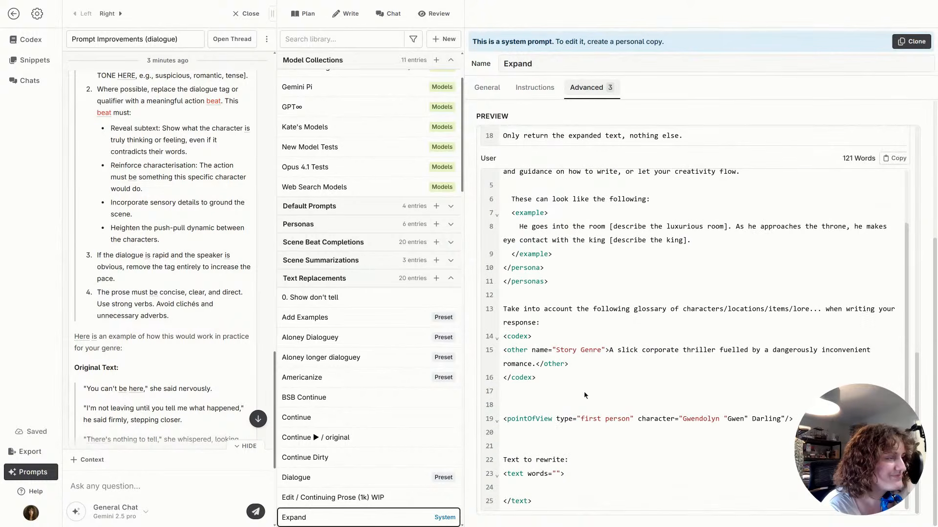
left_click_drag(503, 337, 580, 362)
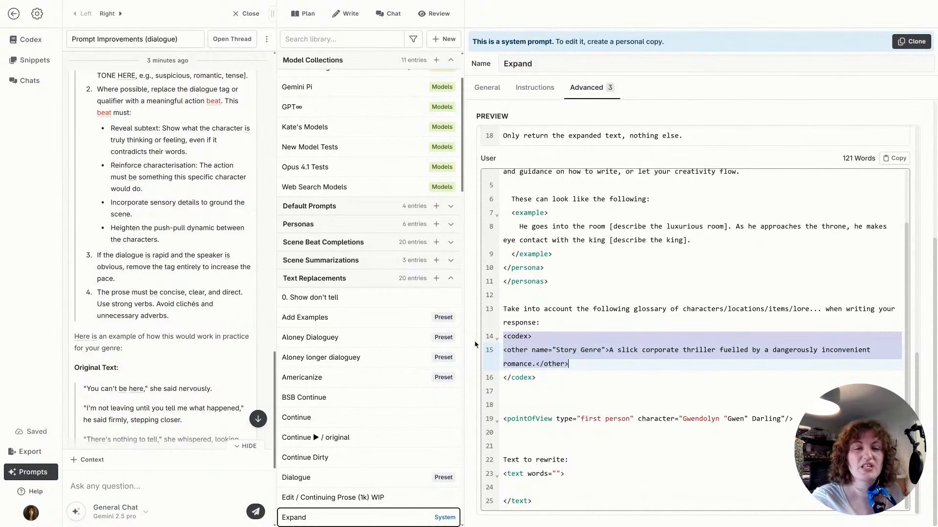
scroll(498, 244, "up", 2)
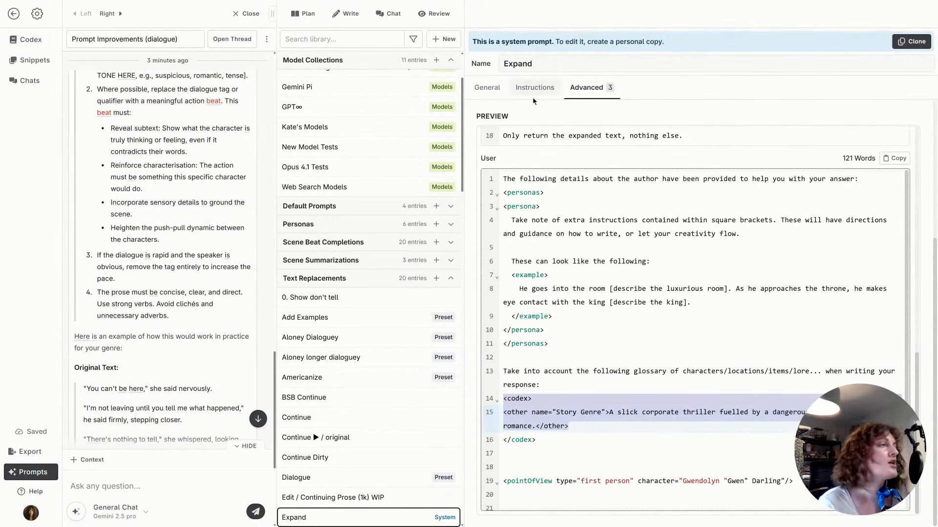
Show the "Aloney longer dialoguey" preset's instructions inside the Expand prompt's general settings, alongside the chat reply's original and revised example texts
left_click(534, 88)
left_click(487, 88)
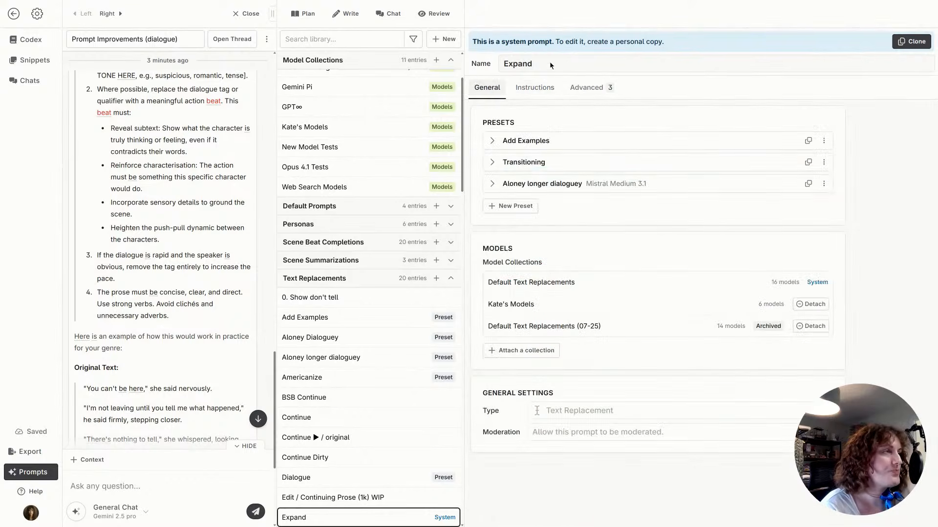
left_click(492, 183)
scroll(602, 243, "down", 5)
scroll(602, 243, "down", 5)
scroll(602, 243, "up", 3)
scroll(197, 289, "down", 3)
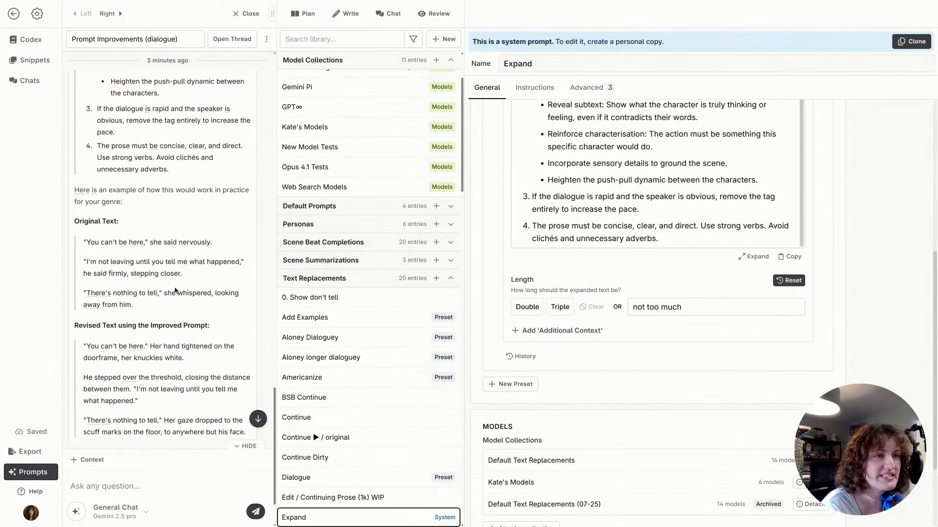
scroll(125, 264, "down", 1)
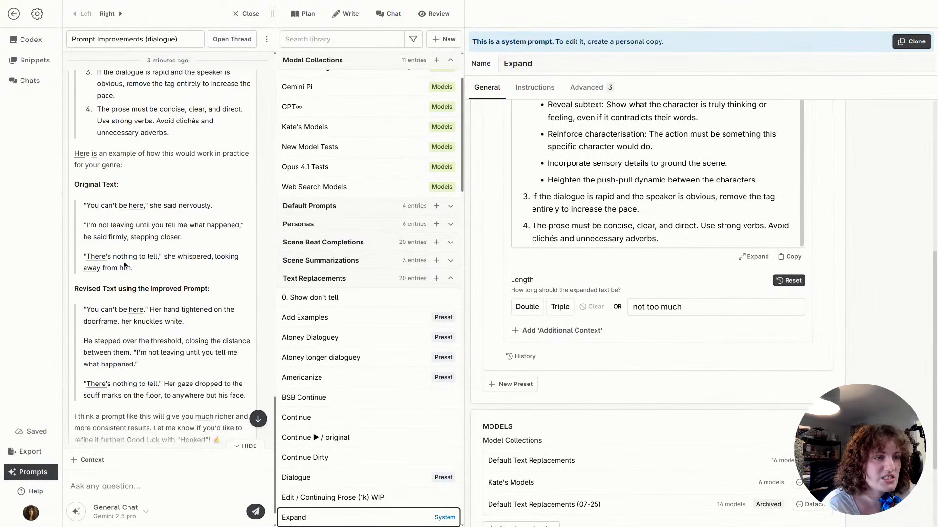
Add a heading "Example" below instruction 4 of the "Aloney longer dialoguey" preset
left_click(693, 240)
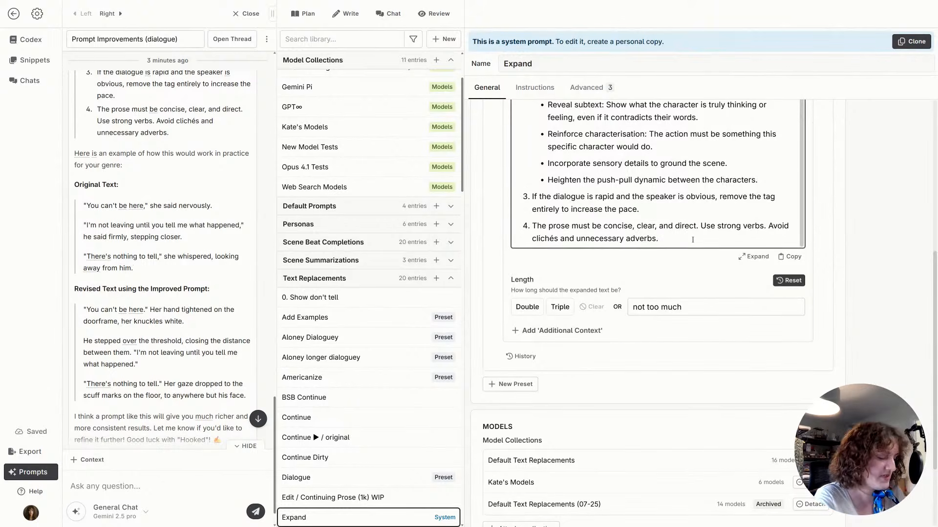
key("Return")
type("Origin")
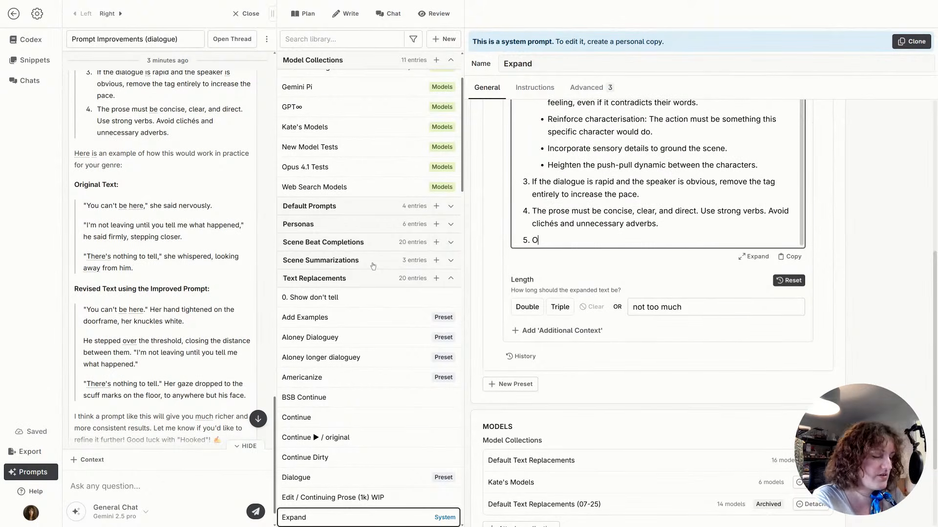
key("BackSpace")
key("BackSpace")
key("BackSpace")
key("BackSpace")
key("BackSpace")
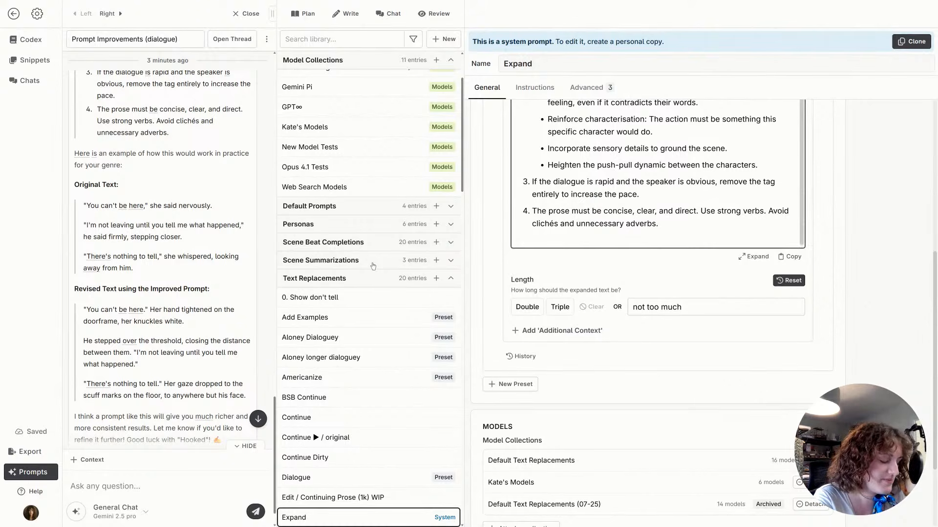
type("# Example")
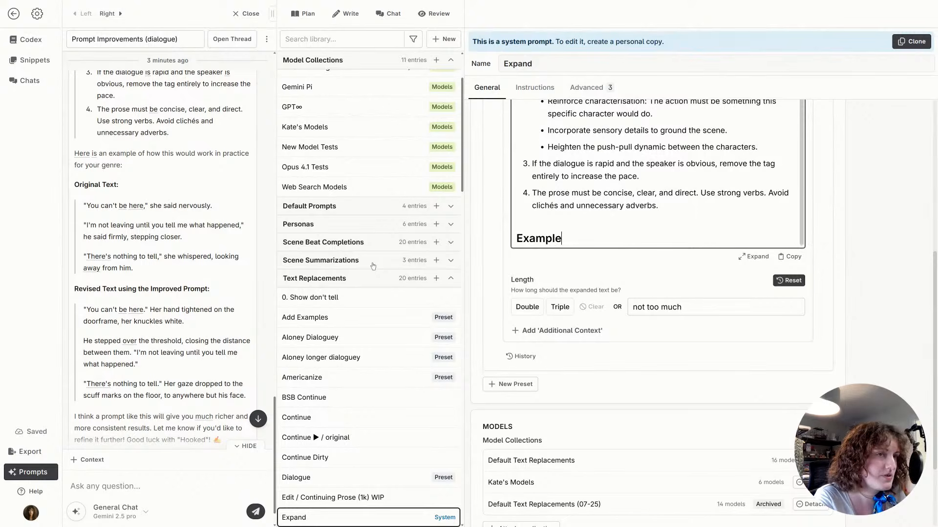
Add the labels "Original:" and "New:" under the Example heading, leaving an empty line between them
key("Return")
type("Original:")
key("Return")
key("Return")
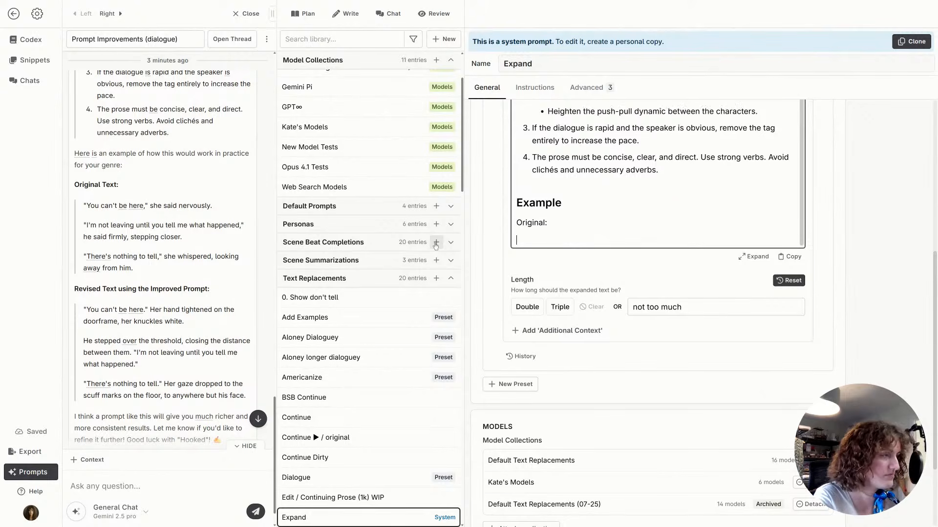
type("New:")
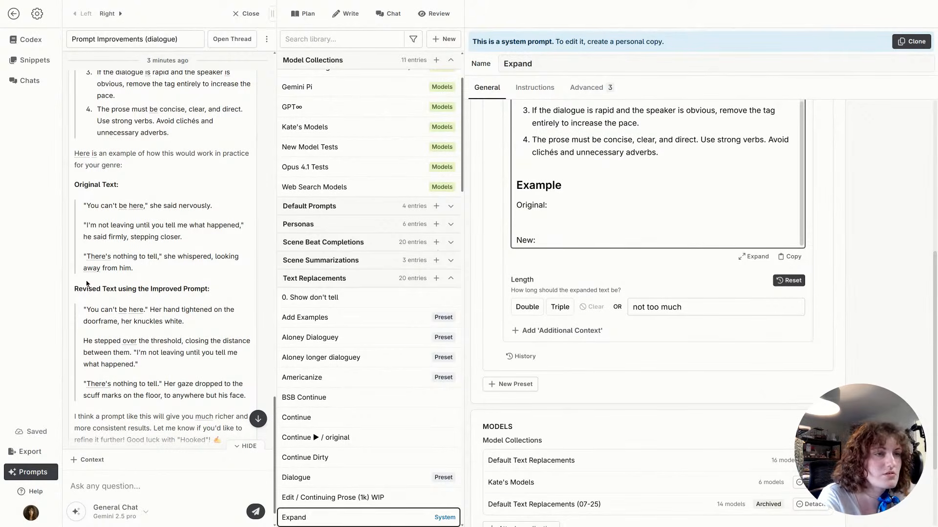
Copy the chat reply's three original dialogue lines under "Original:" and format them as a block quote
left_click_drag(137, 270, 80, 209)
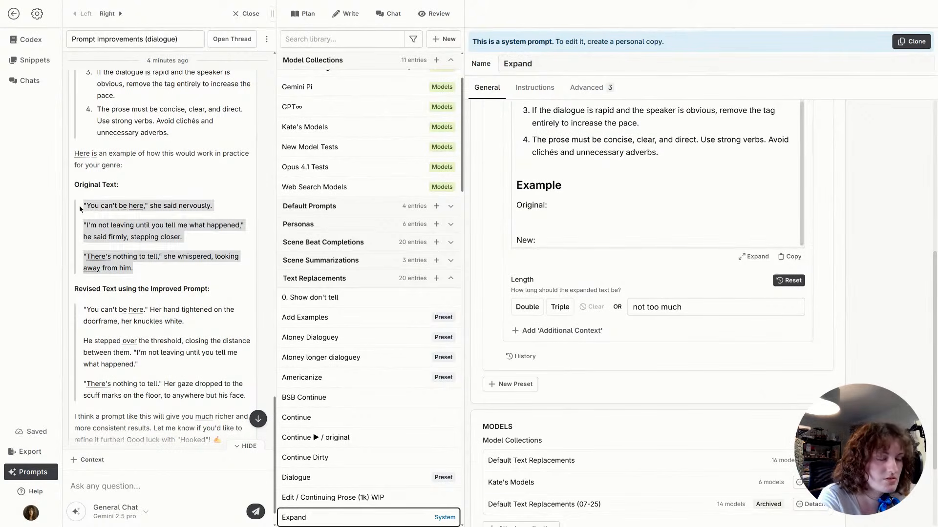
key("ctrl+c")
left_click(518, 222)
key("ctrl+v")
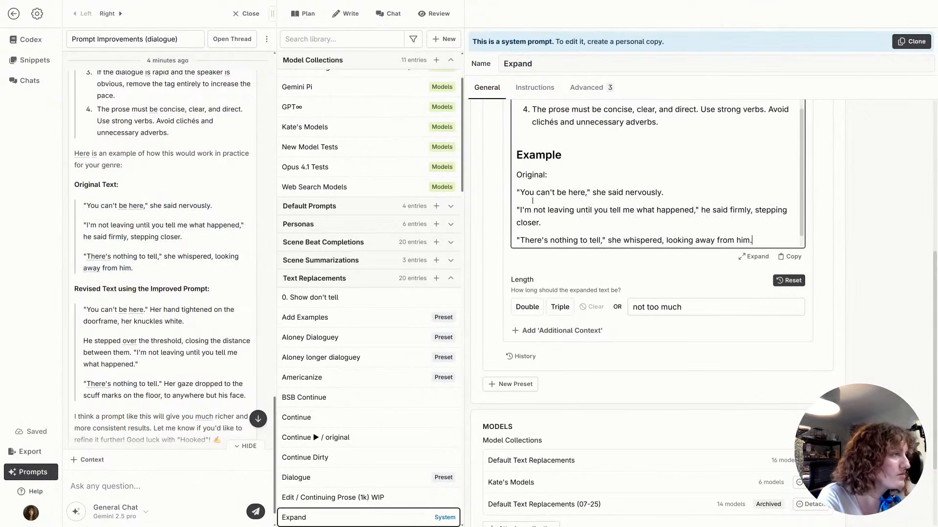
key("Escape")
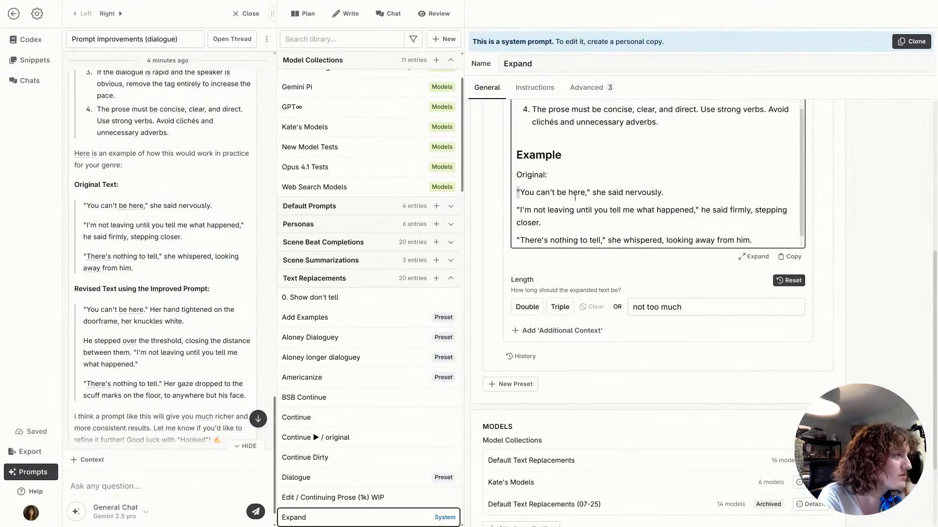
left_click_drag(518, 192, 751, 239)
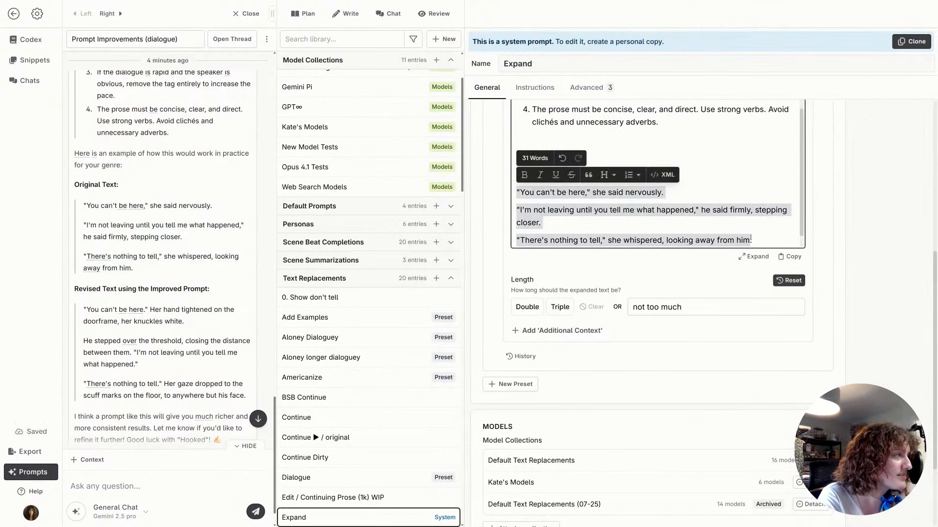
left_click(588, 174)
Copy the chat reply's revised dialogue text under "New:" and format it as a block quote
scroll(595, 207, "down", 2)
left_click_drag(83, 309, 239, 396)
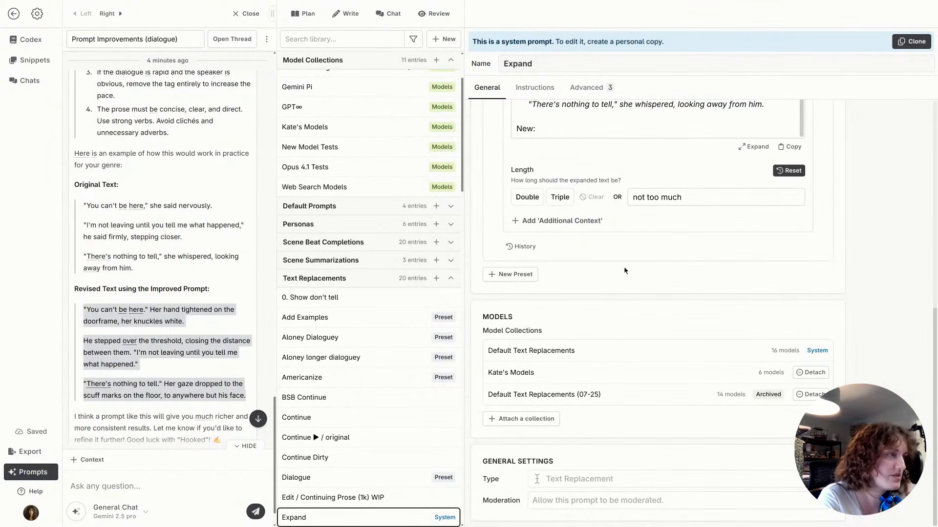
left_click(581, 126)
key("ctrl+v")
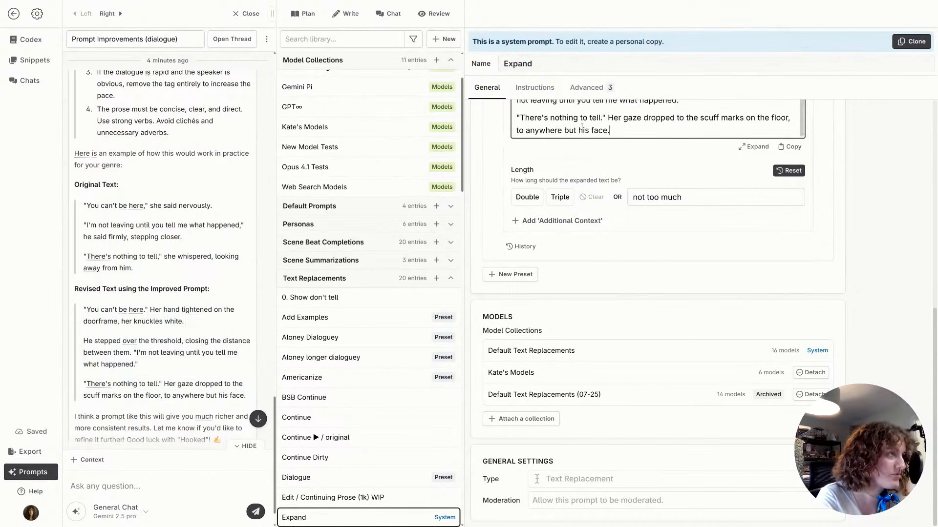
scroll(513, 220, "up", 3)
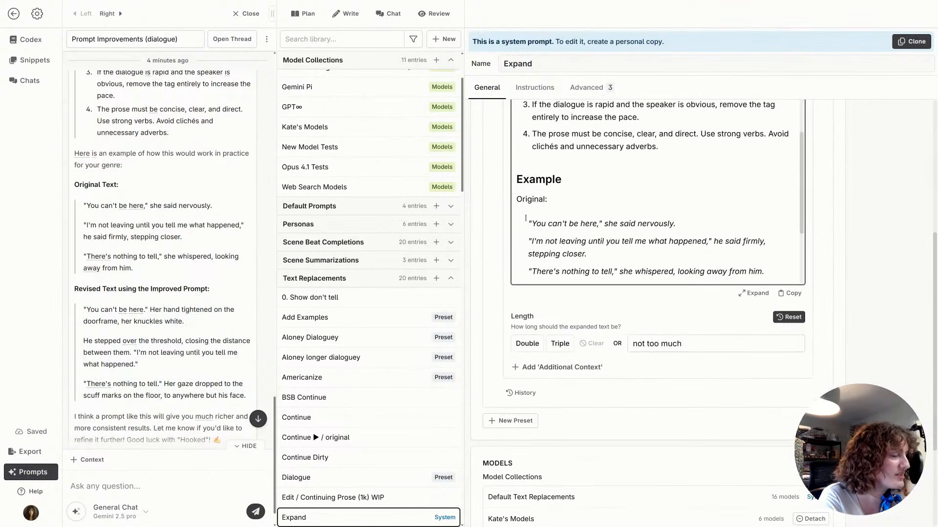
scroll(526, 218, "down", 3)
left_click(518, 201)
left_click_drag(526, 204, 629, 274)
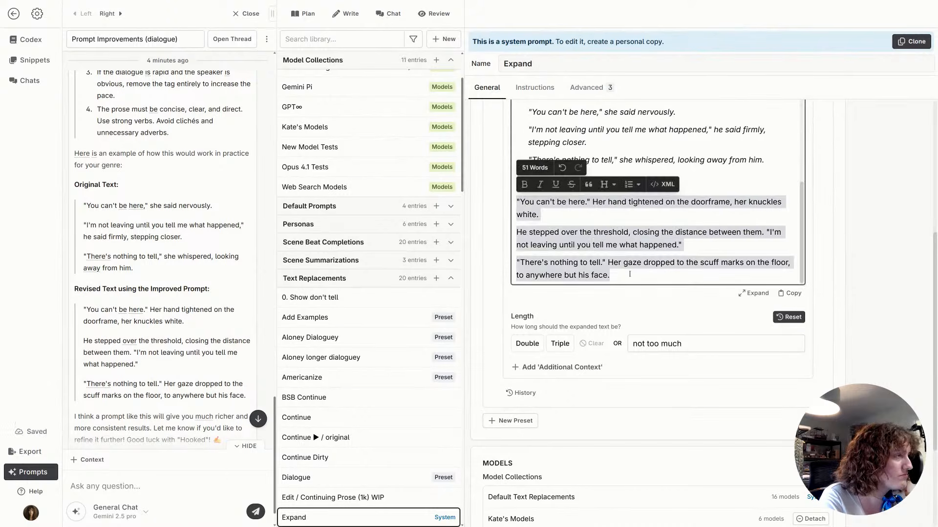
left_click(588, 185)
left_click(700, 235)
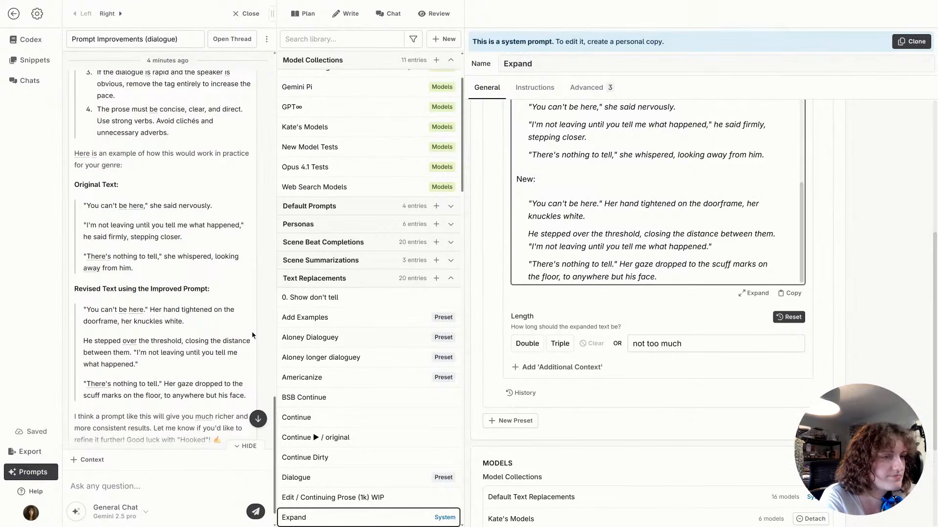
Run "Aloney longer dialoguey" on the Chapter 8 passage from "I fell into step beside her" to "The question stopped her mid-stride."
scroll(251, 331, "down", 1)
left_click(345, 13)
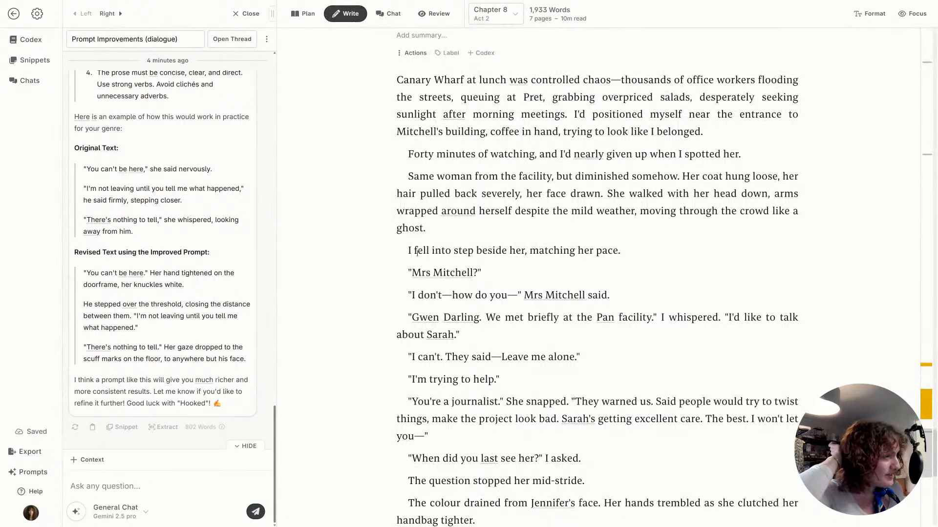
scroll(566, 320, "down", 2)
left_click_drag(407, 250, 636, 403)
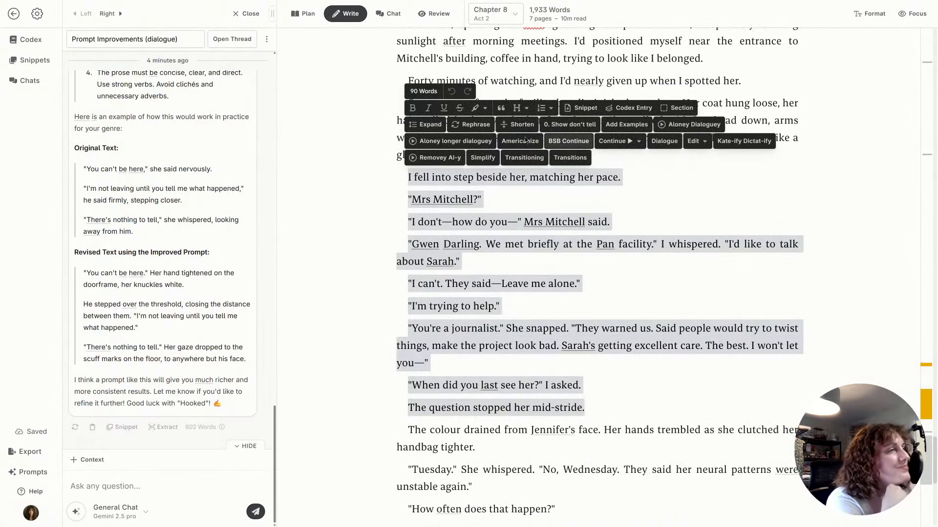
left_click(420, 140)
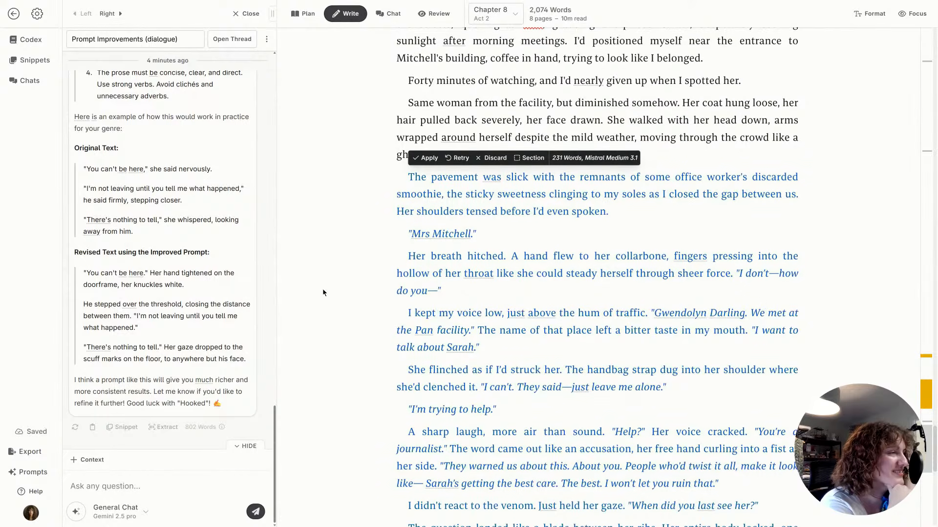
Review the generated replacement for the Chapter 8 dialogue passage and discard it
scroll(322, 292, "down", 3)
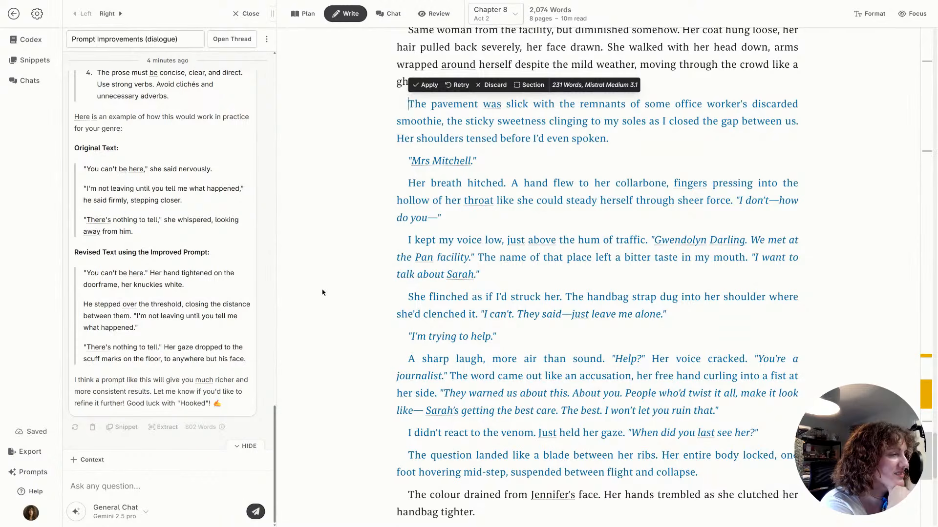
scroll(322, 292, "down", 3)
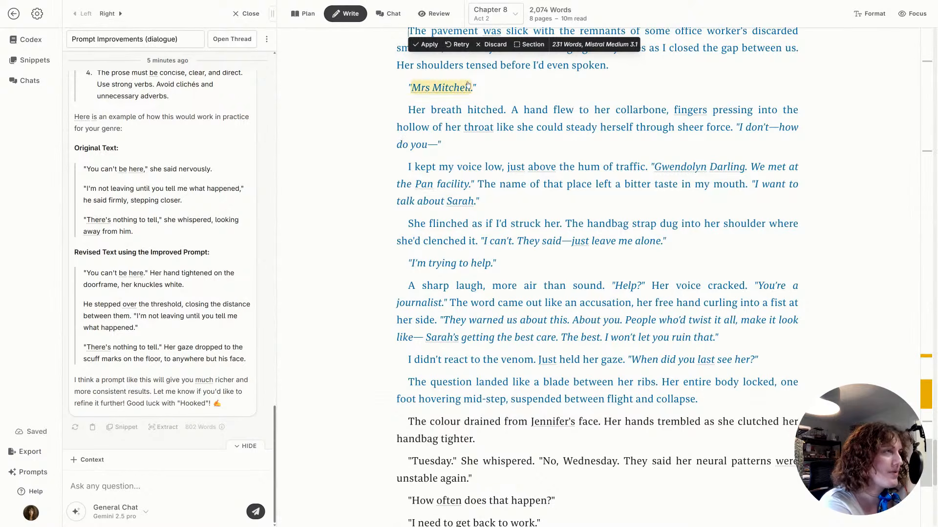
left_click(494, 45)
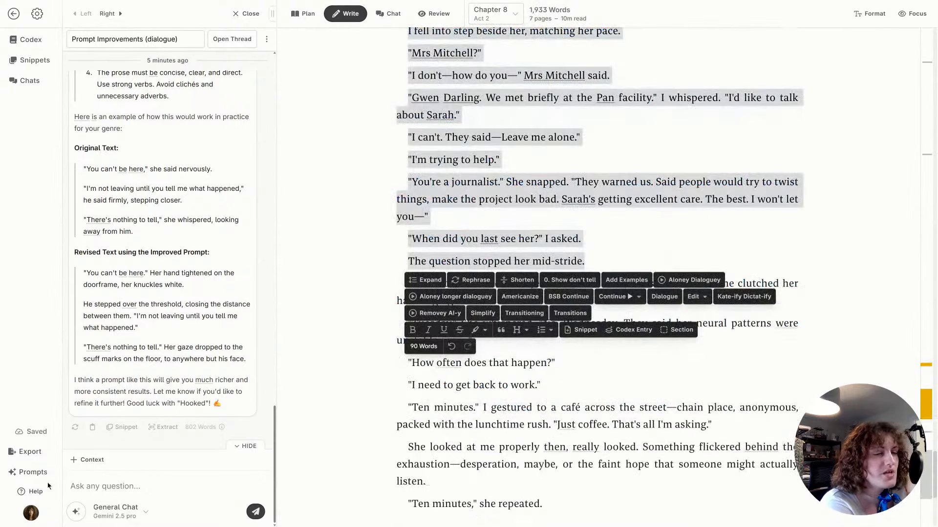
Set the model of the "Aloney longer dialoguey" preset to Sonnet 4.5
left_click(34, 472)
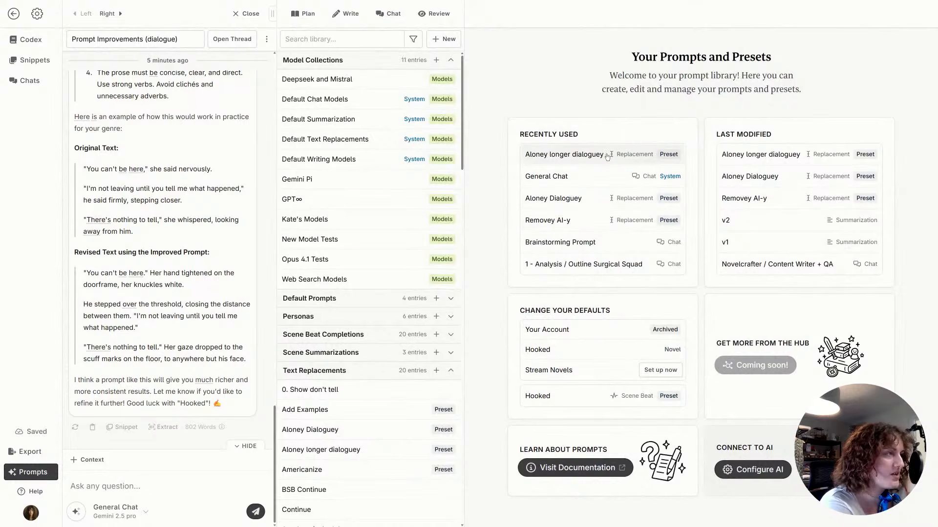
left_click(607, 156)
left_click(530, 126)
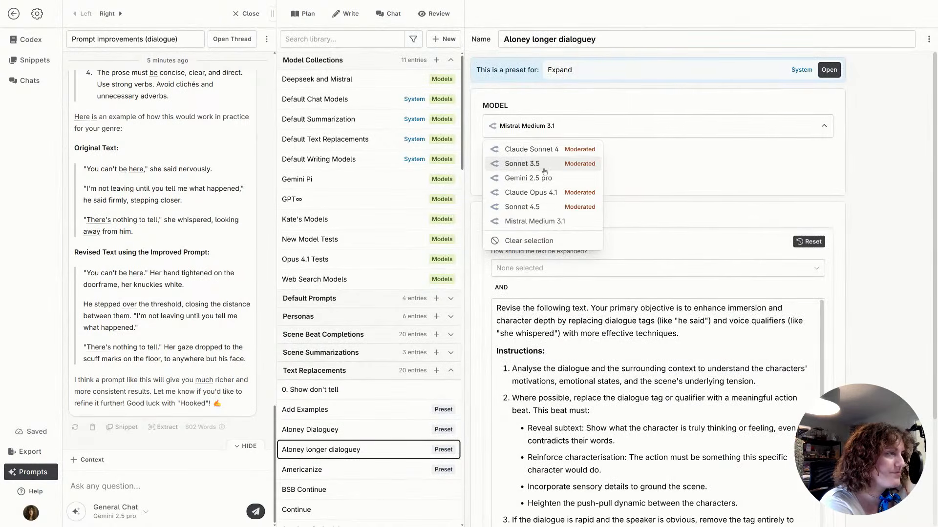
left_click(562, 210)
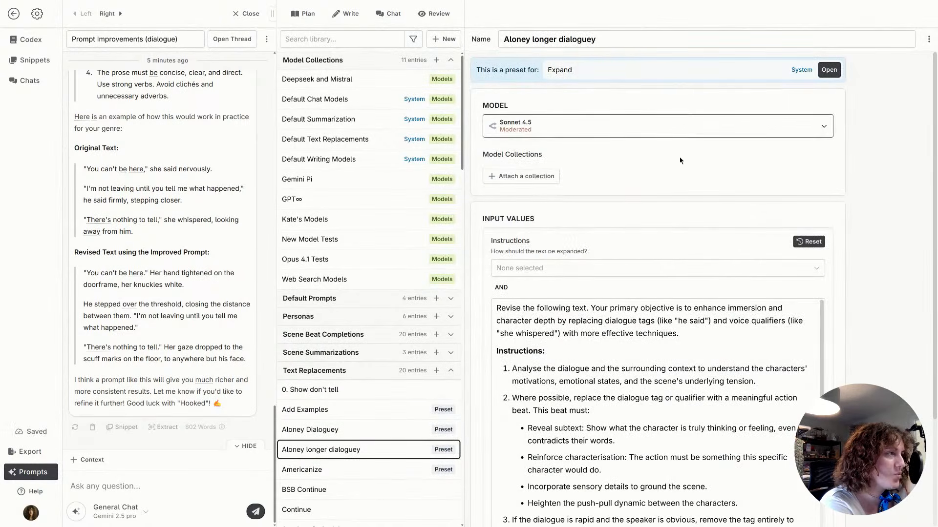
Run "Aloney longer dialoguey" on the Chapter 8 dialogue from "I fell into step" to "mid-stride", and discard the generated replacement
left_click(335, 14)
scroll(405, 215, "down", 1)
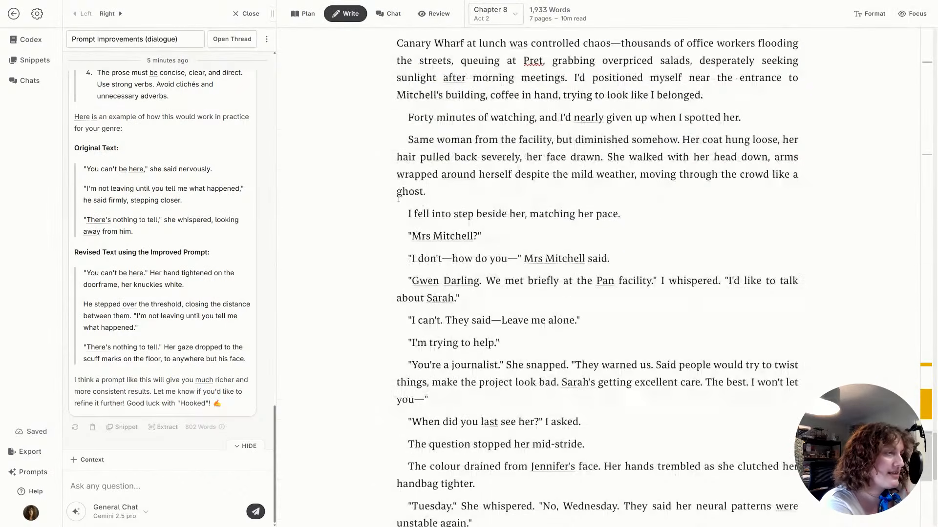
left_click_drag(406, 215, 592, 332)
left_click(450, 369)
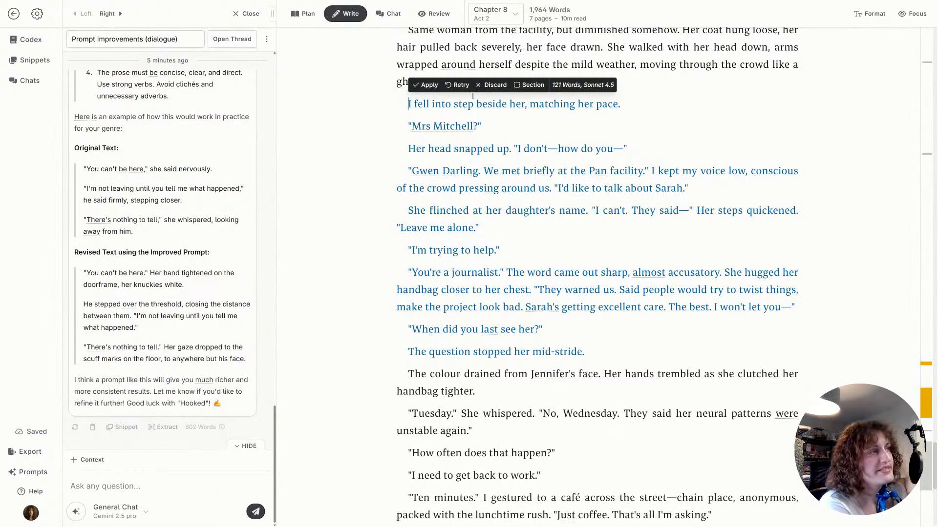
left_click(492, 85)
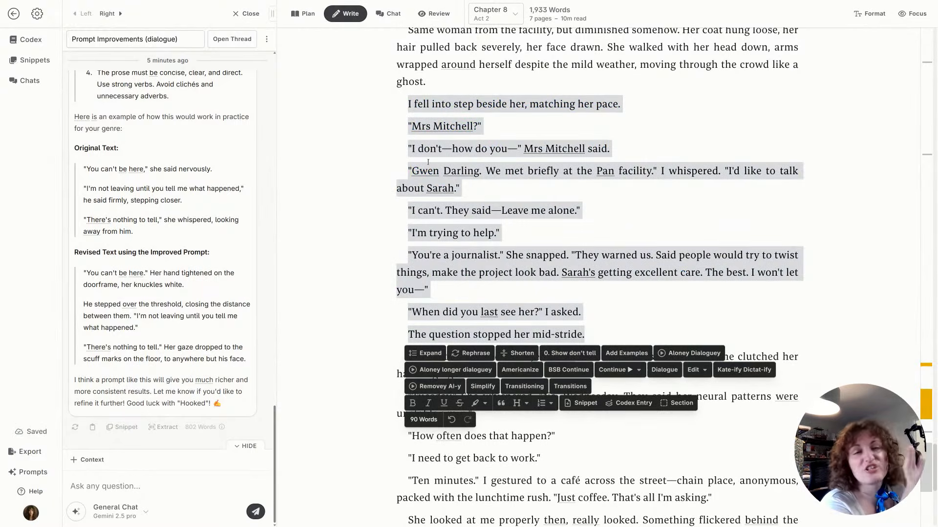
left_click(564, 172)
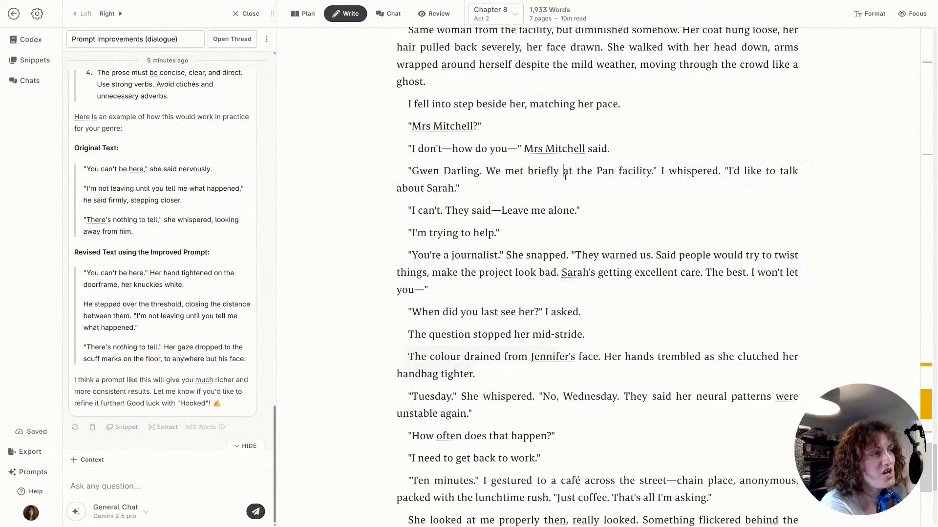
Copy the full instructions of the "Aloney longer dialoguey" preset into "Aloney Dialoguey" and select Sonnet 4.5 as that preset's model
left_click(33, 472)
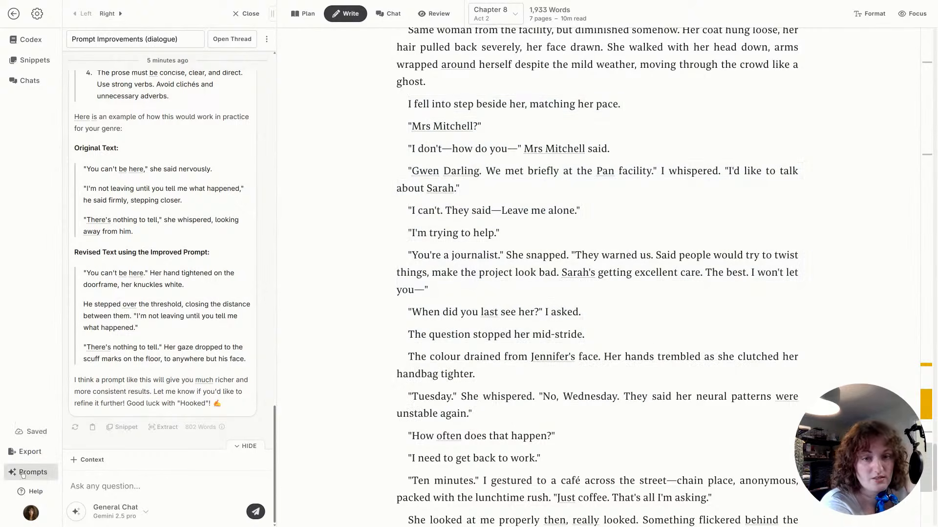
left_click(628, 155)
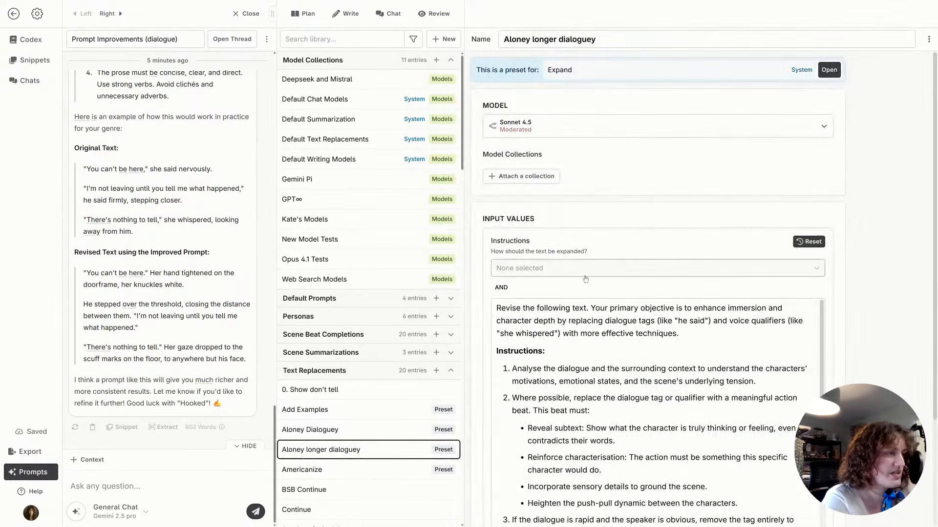
left_click(560, 332)
key("ctrl+a")
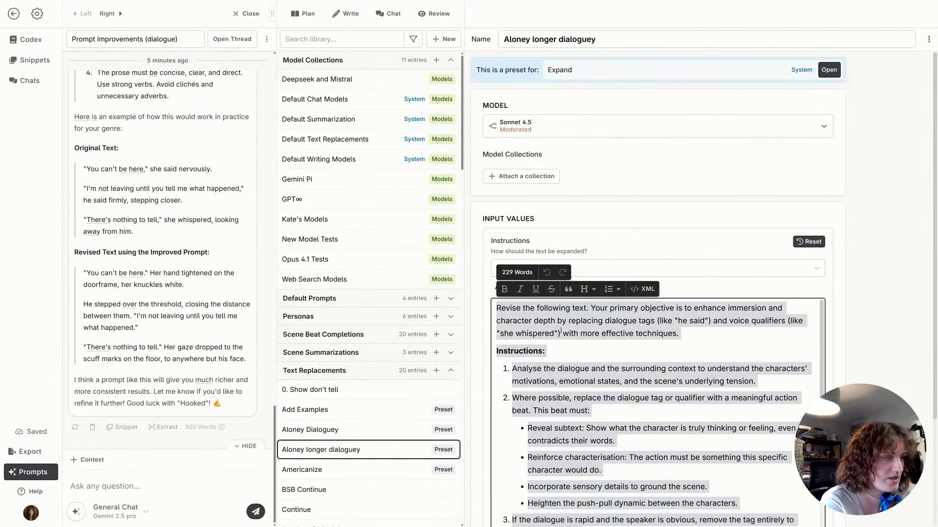
scroll(348, 325, "down", 3)
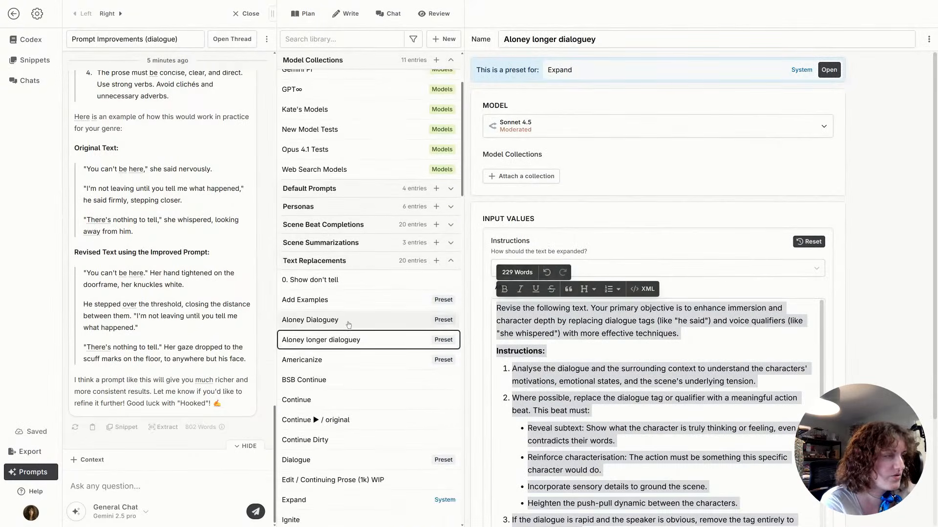
left_click(348, 321)
left_click(550, 341)
key("ctrl+v")
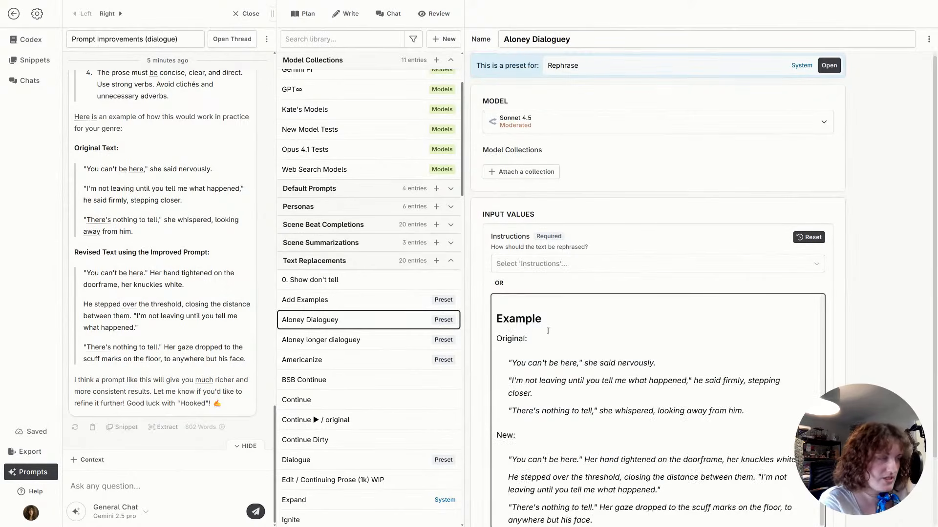
left_click(547, 122)
left_click(535, 217)
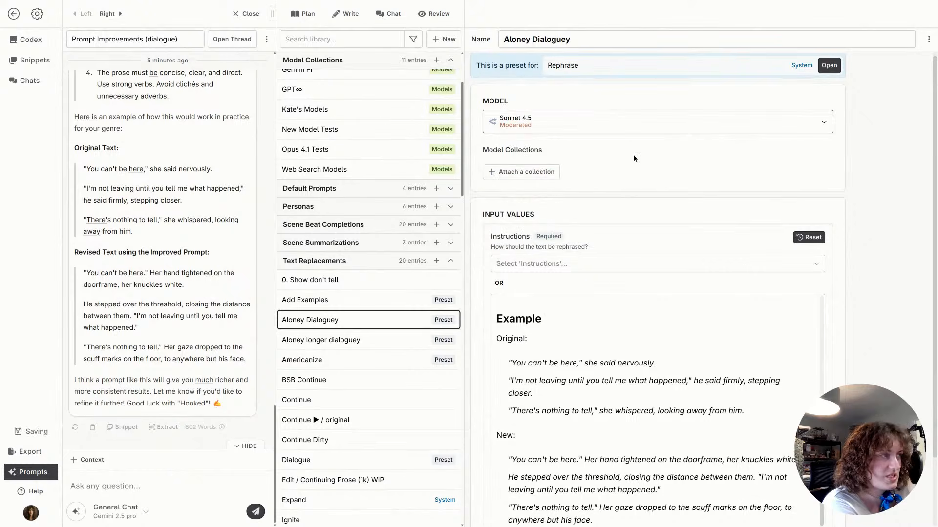
Run "Aloney Dialoguey" on the same Chapter 8 dialogue passage and discard the generated replacement
left_click(309, 15)
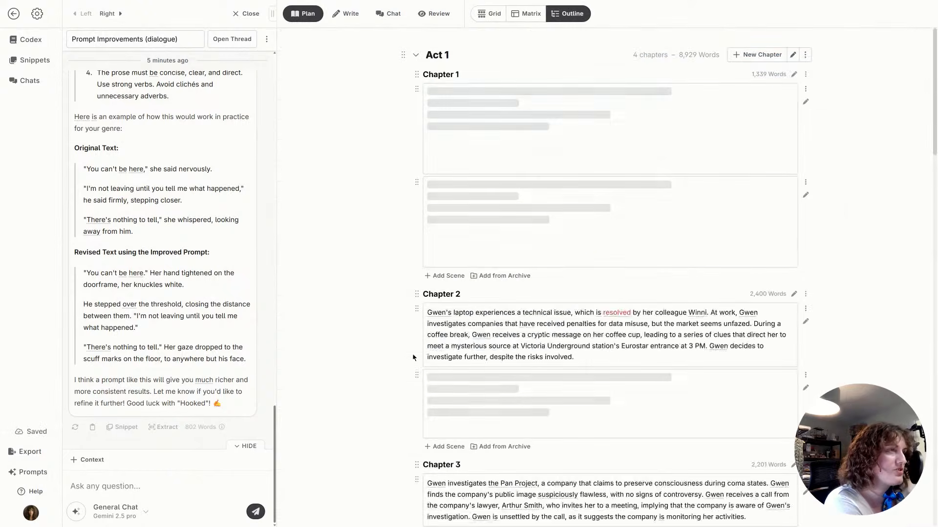
left_click(348, 13)
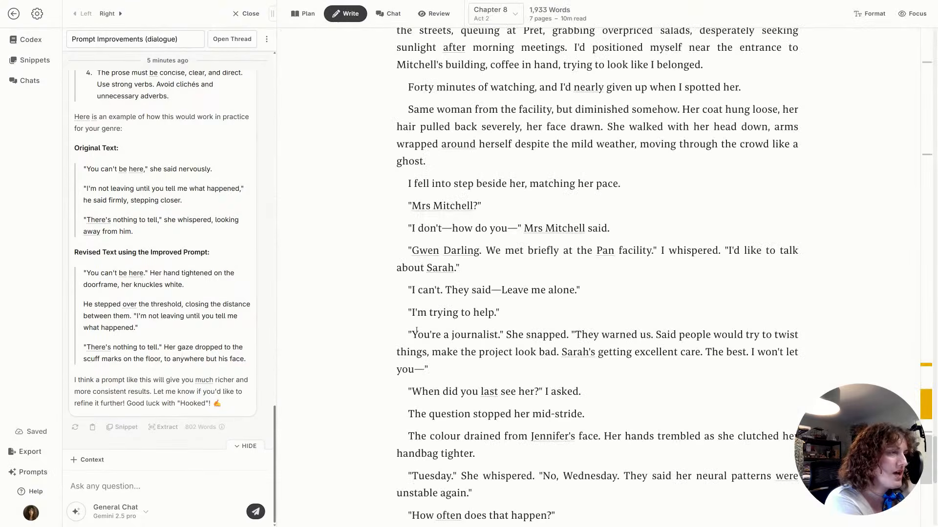
left_click_drag(403, 187, 584, 415)
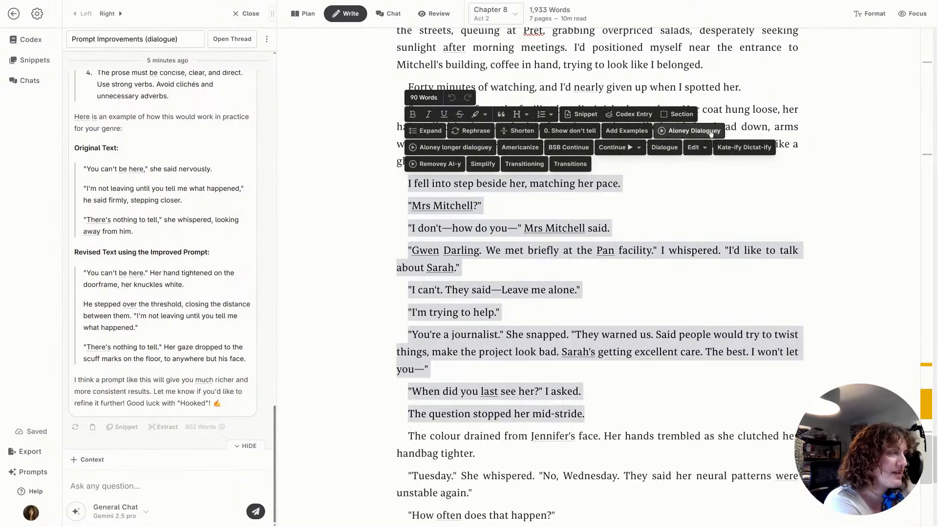
left_click(689, 130)
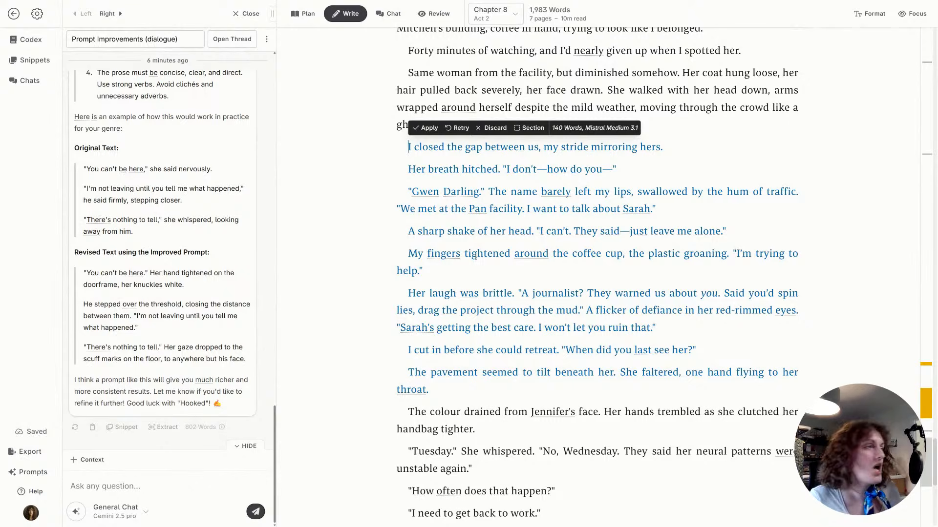
left_click(492, 128)
scroll(666, 298, "down", 3)
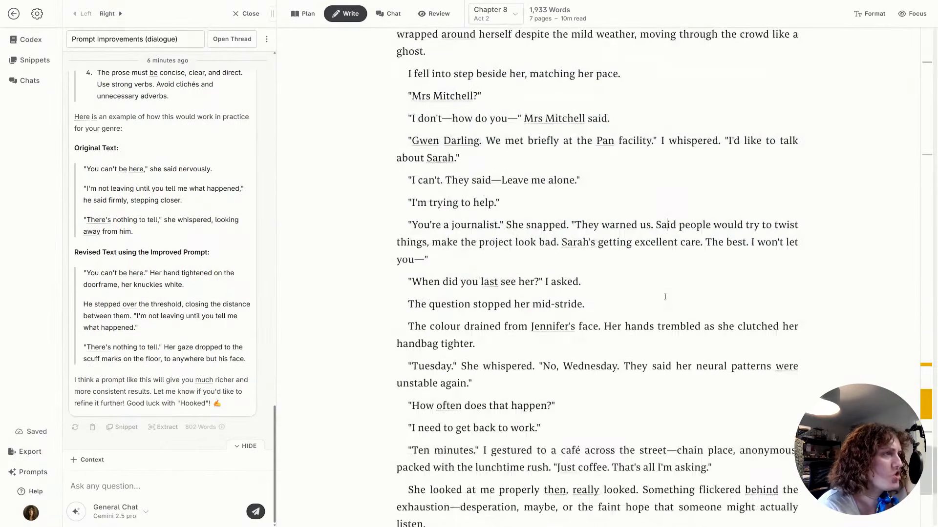
scroll(666, 299, "up", 3)
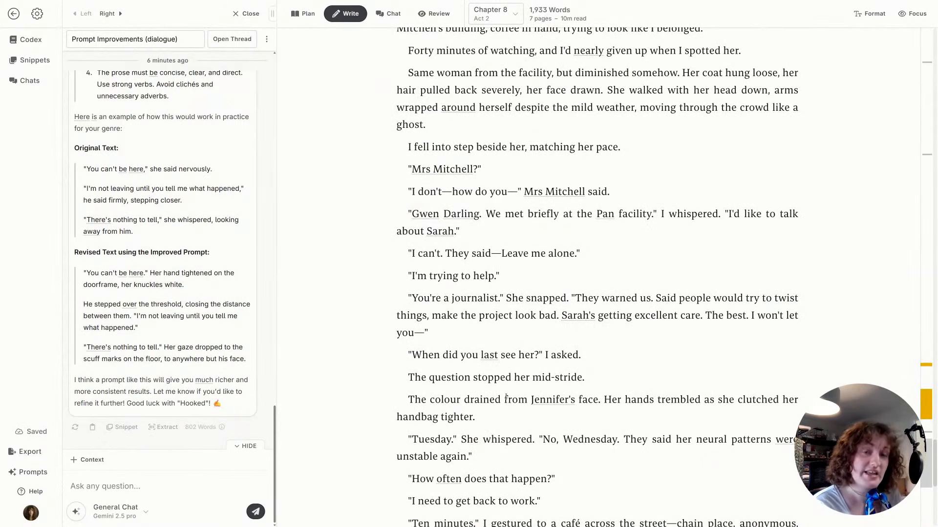
In Chapter 7, open the Rephrase settings for the highlighted passage from "My reflection" to "the menu dissolved"
left_click(495, 14)
left_click(539, 221)
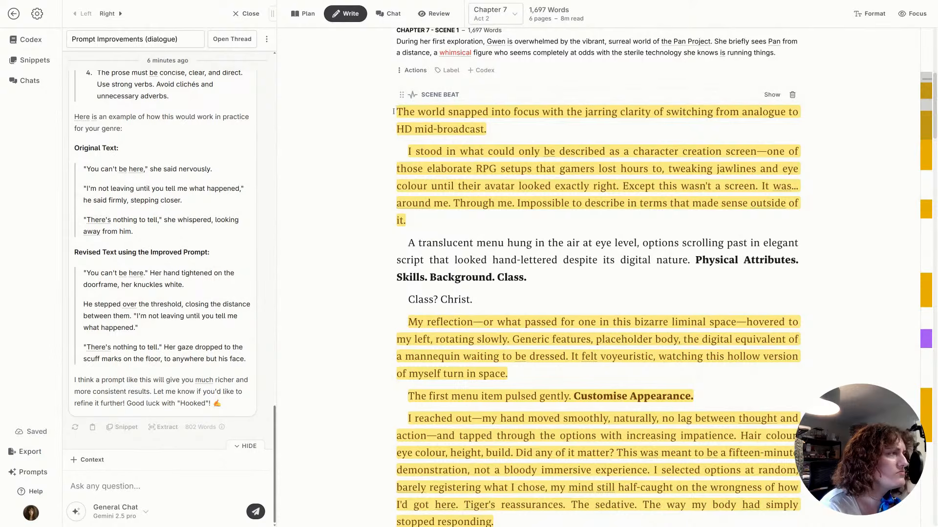
scroll(396, 108, "down", 1)
scroll(348, 217, "down", 3)
left_click_drag(408, 172, 472, 435)
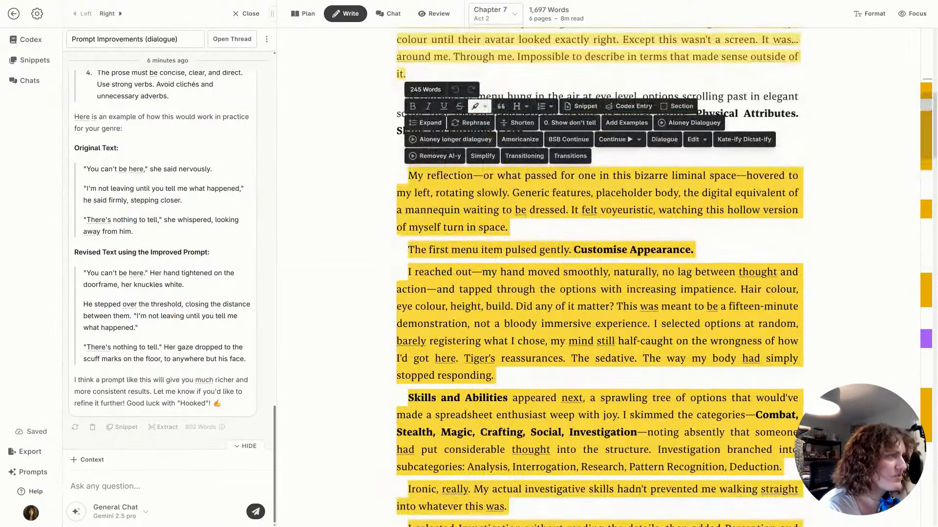
left_click(471, 123)
left_click(511, 300)
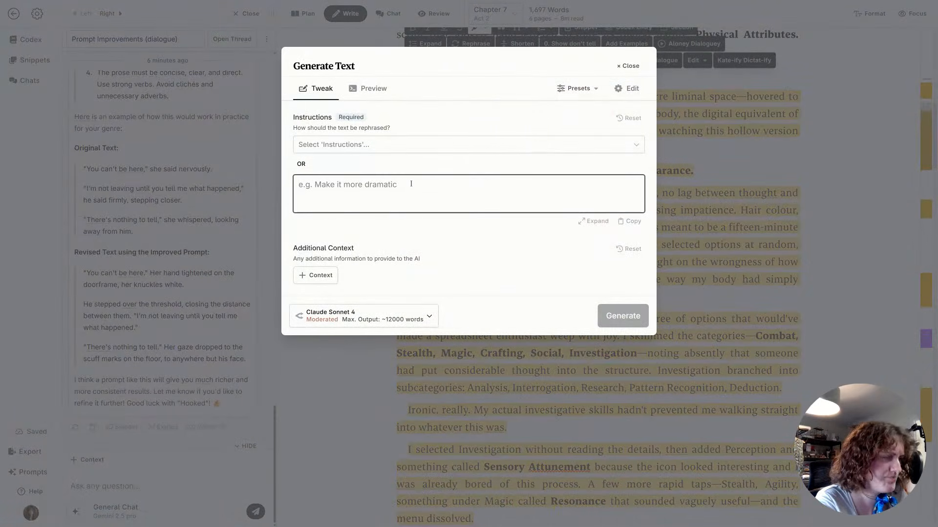
Enter the rephrase instruction "Make this prose more sassy, from Gwen's POV."
type("Make this scene")
key("BackSpace")
key("BackSpace")
key("BackSpace")
key("BackSpace")
key("BackSpace")
type("prose ")
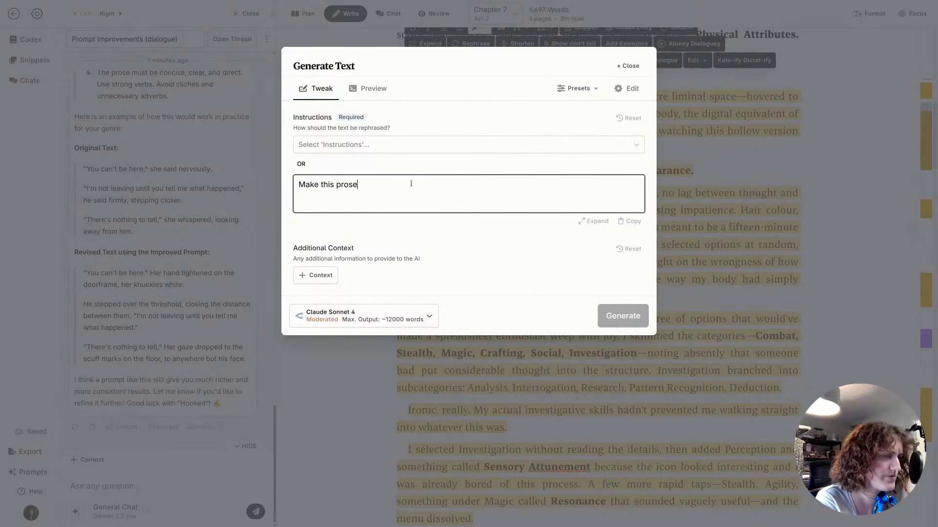
type("more sassy")
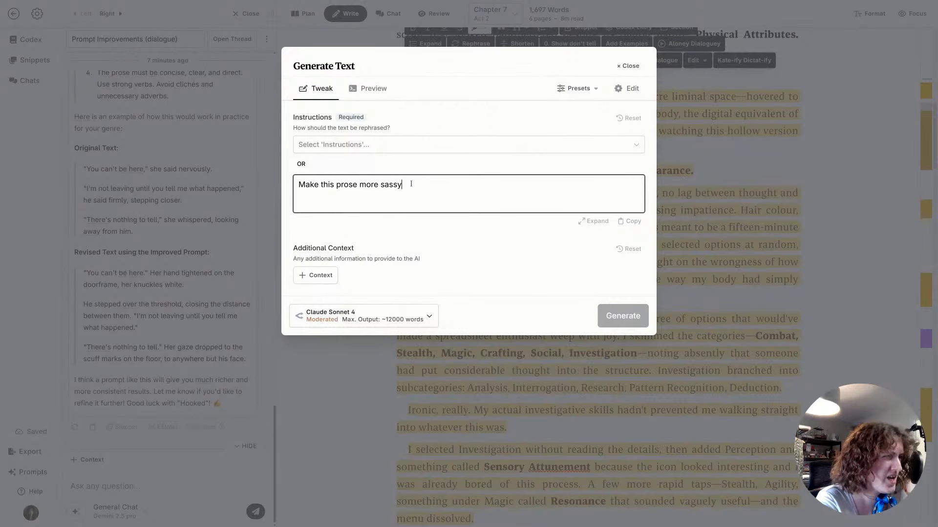
type(", from Gwen's ")
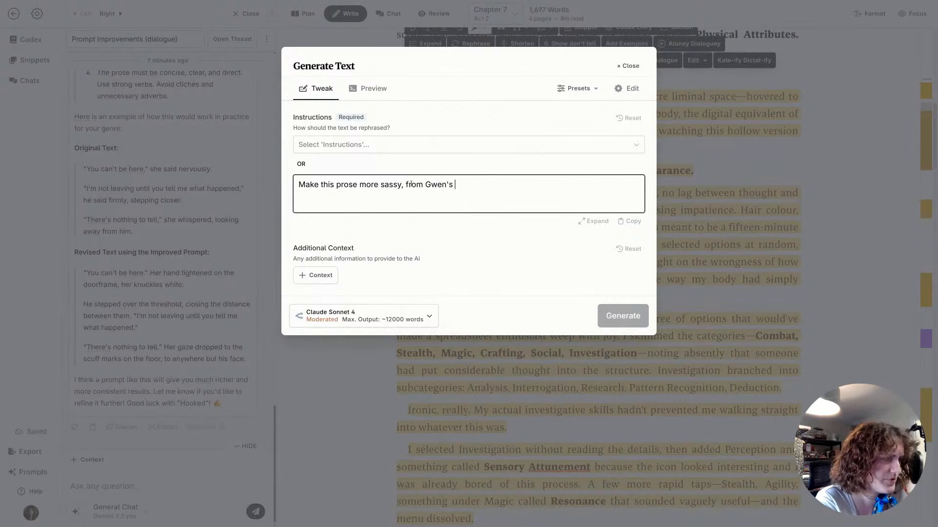
type("POV. She is ")
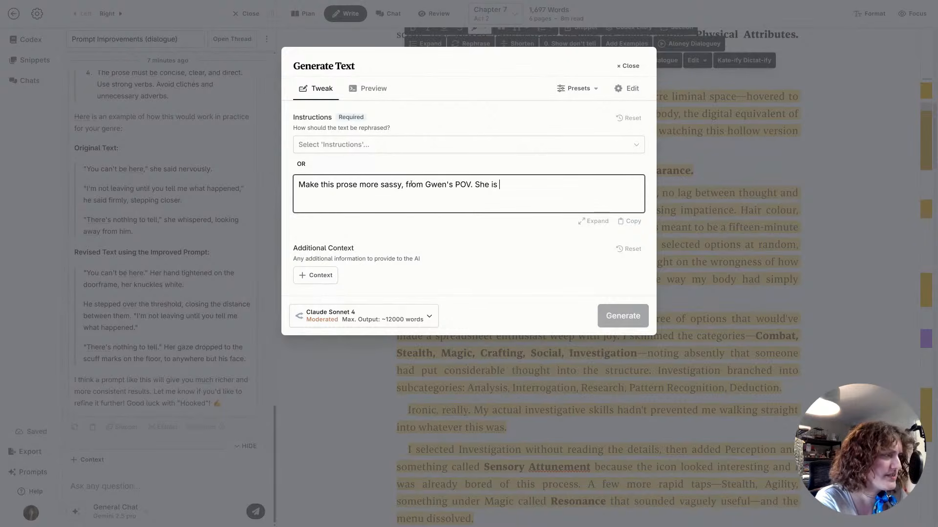
Add that she is not a gamer, judges this startup she's being forced through and doesn't understand much of it, and select Sonnet 4.5
type("not a gamer, ")
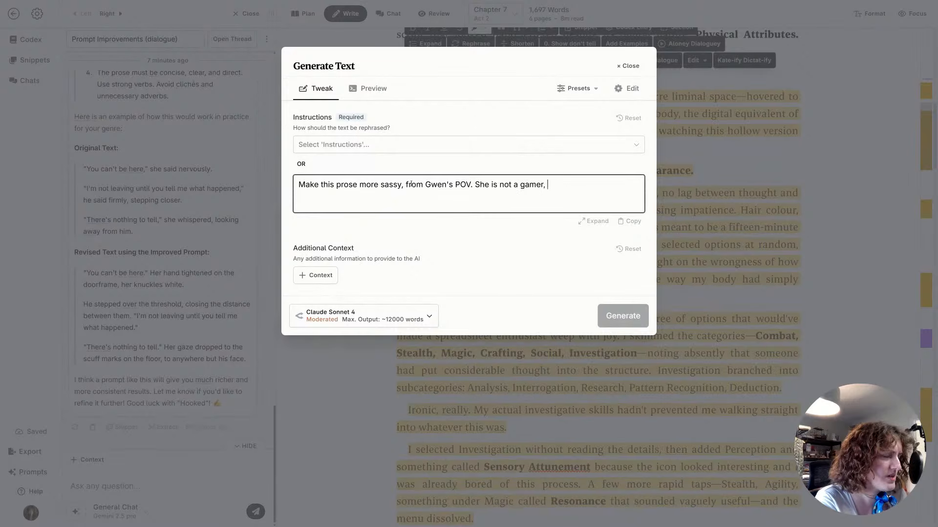
type("and so is judgi")
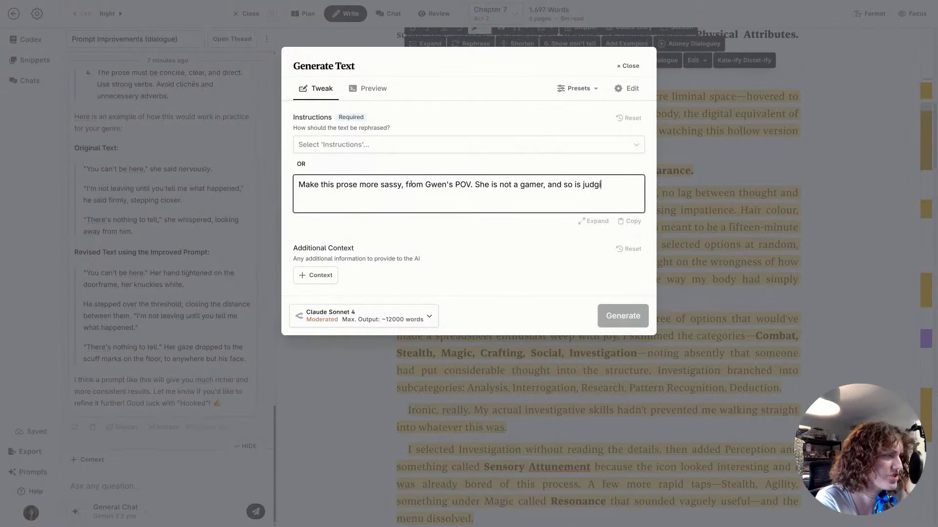
type("ng a lot of thi")
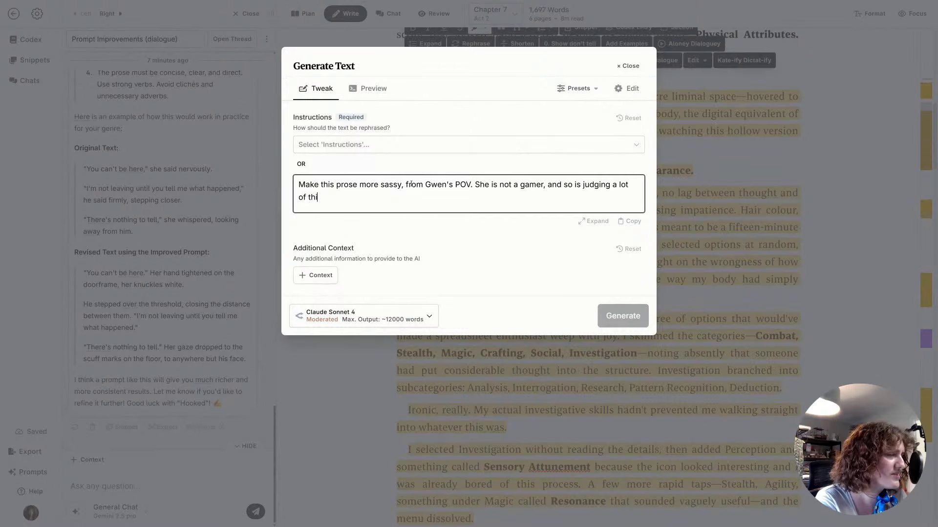
type("s startup that ")
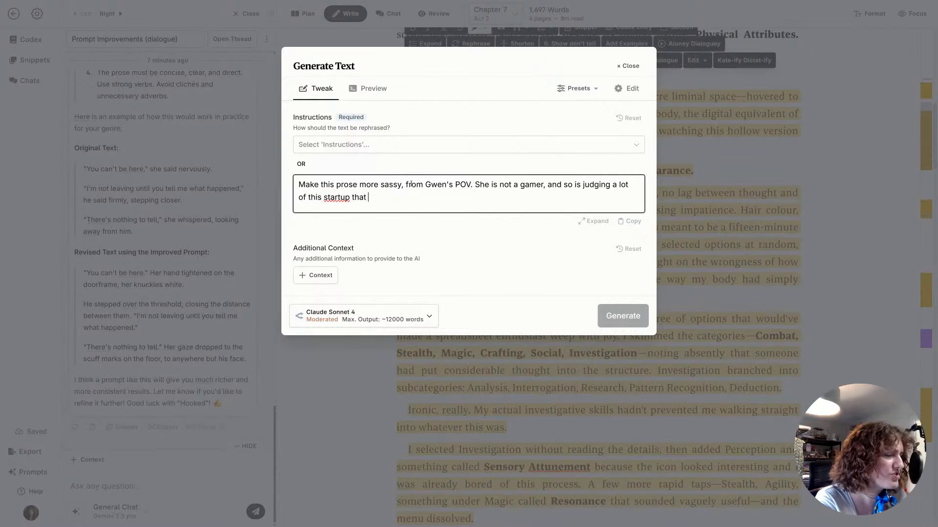
type("she's being ")
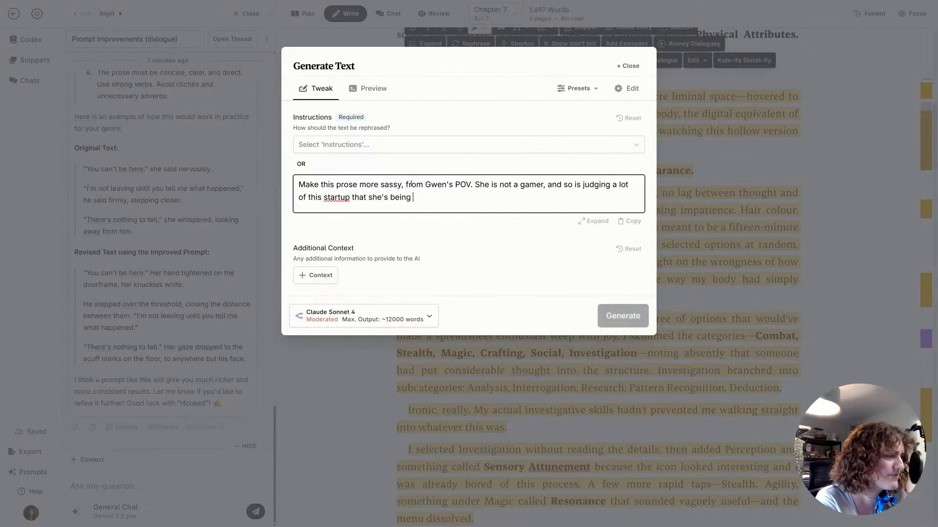
type("forced to go thro")
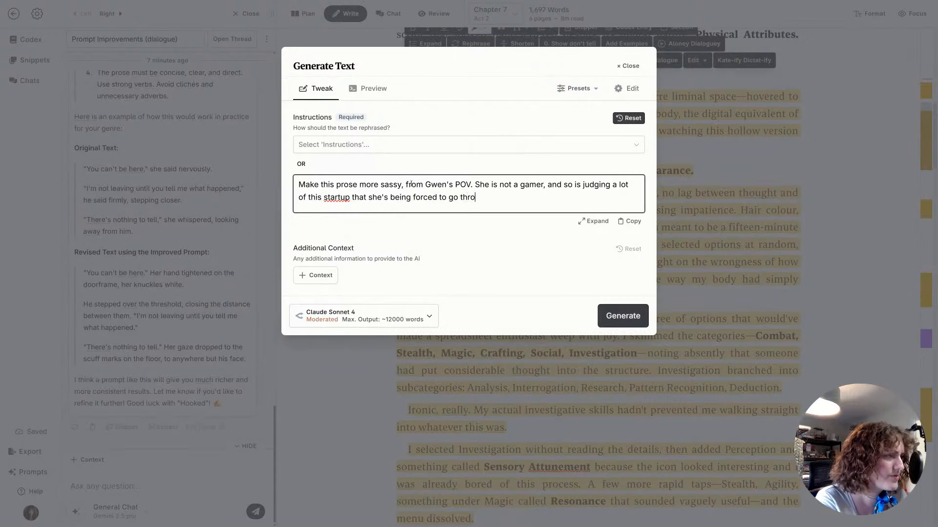
type("ugh, and doesn't under")
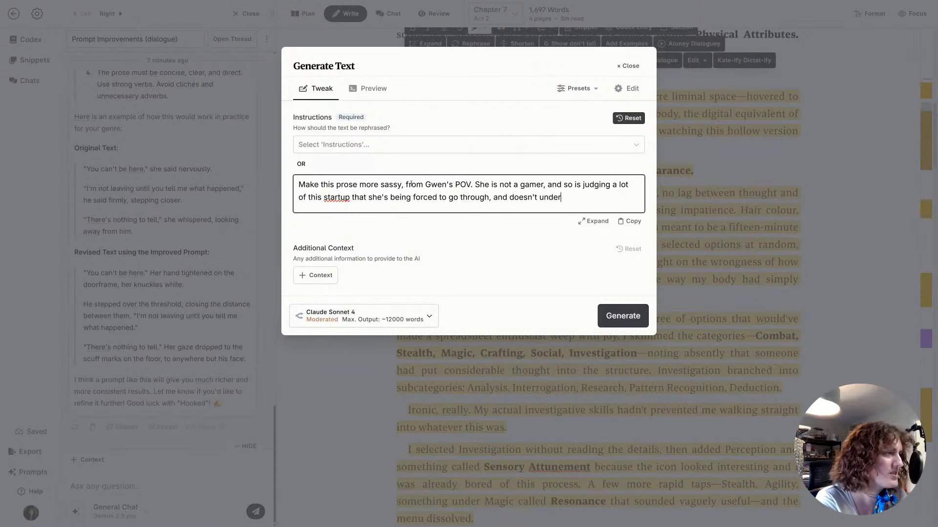
type("stand much of it.")
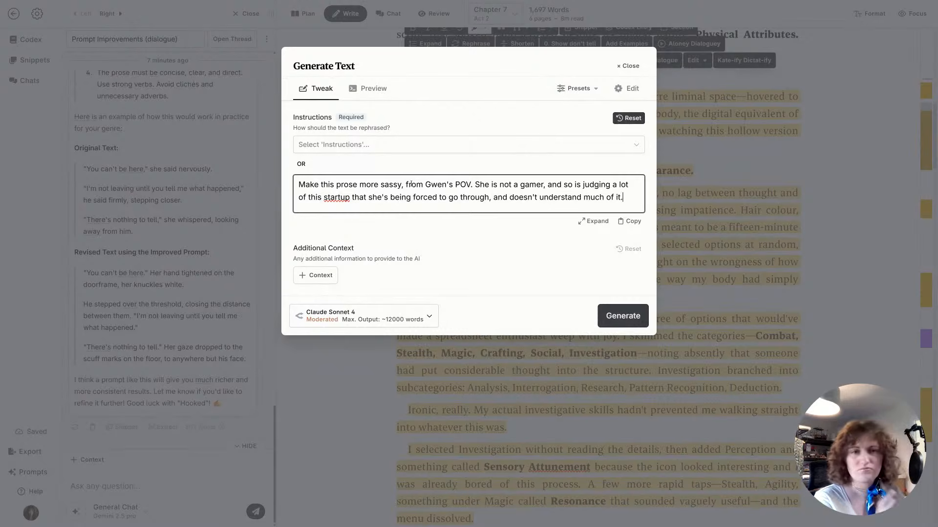
left_click(372, 321)
left_click(352, 424)
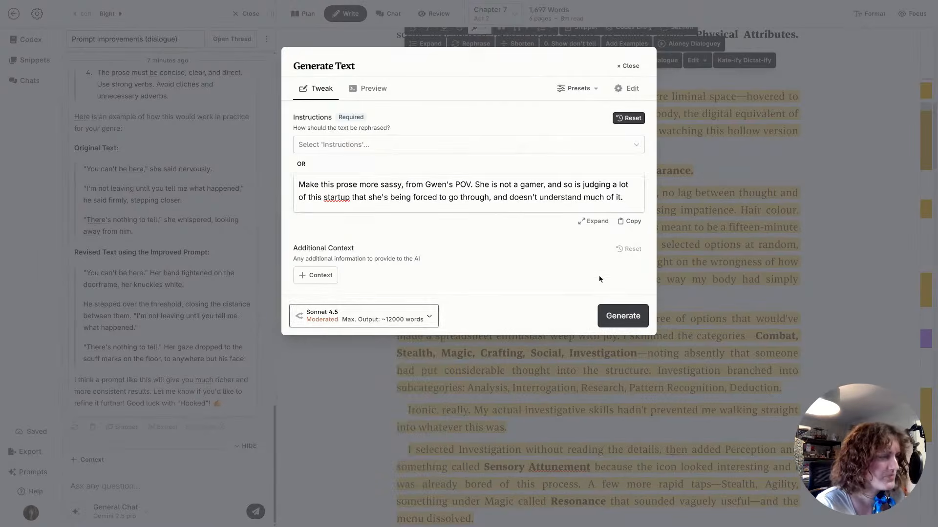
Generate the sassier Chapter 7 rephrase with Sonnet 4.5, read it through and apply it to the passage
left_click(619, 318)
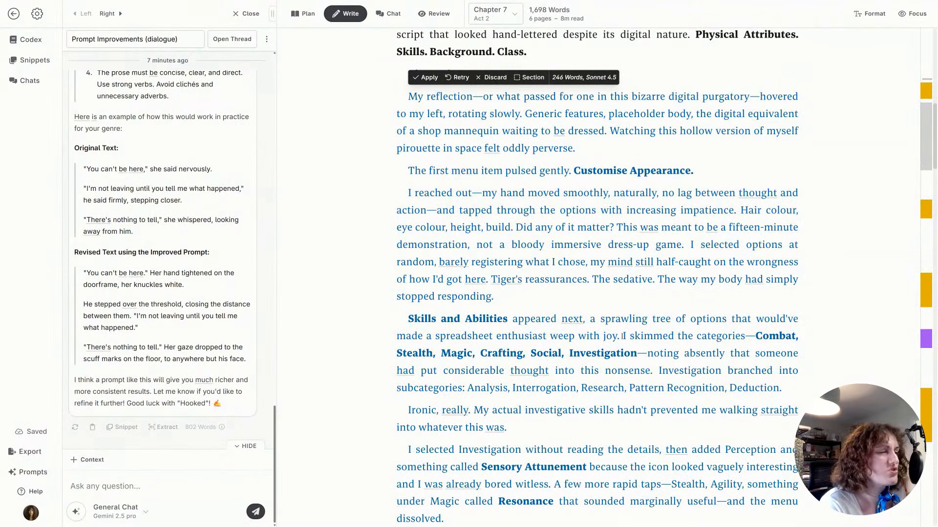
scroll(620, 327, "down", 3)
scroll(618, 318, "up", 3)
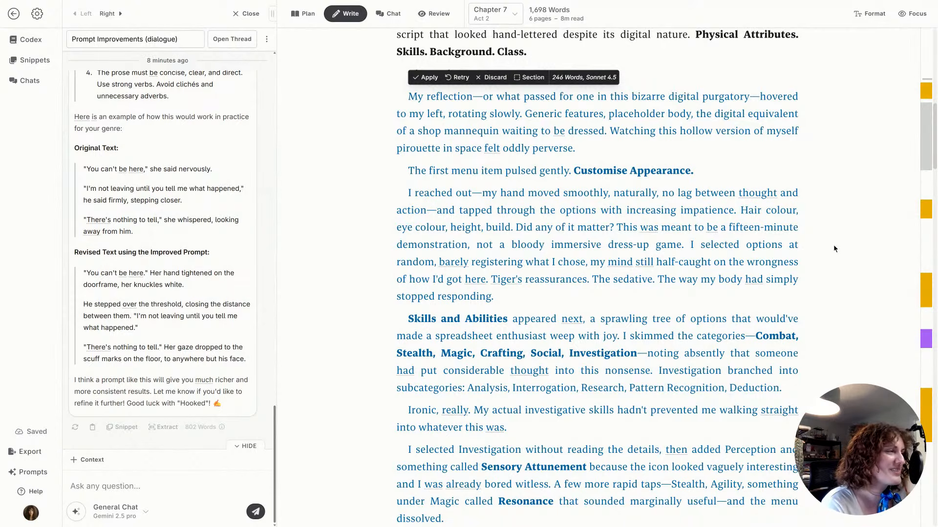
scroll(833, 245, "down", 3)
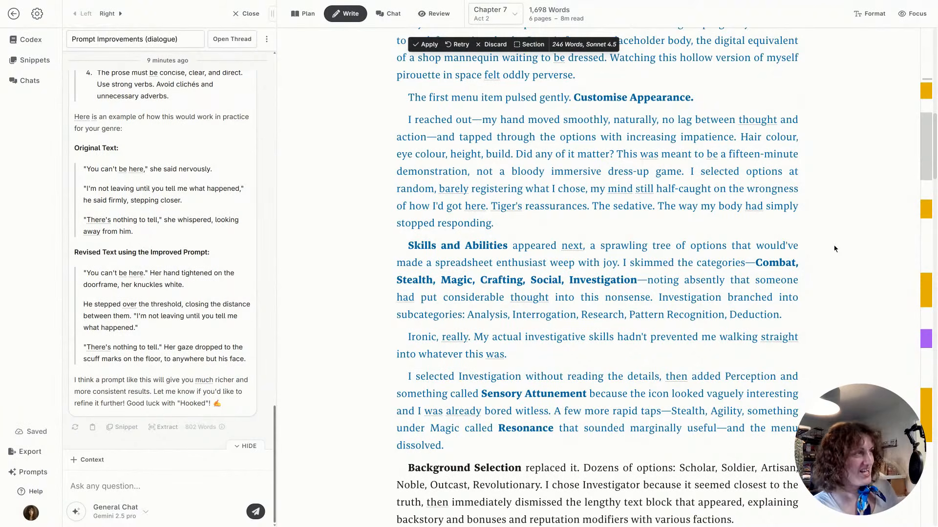
scroll(815, 240, "up", 2)
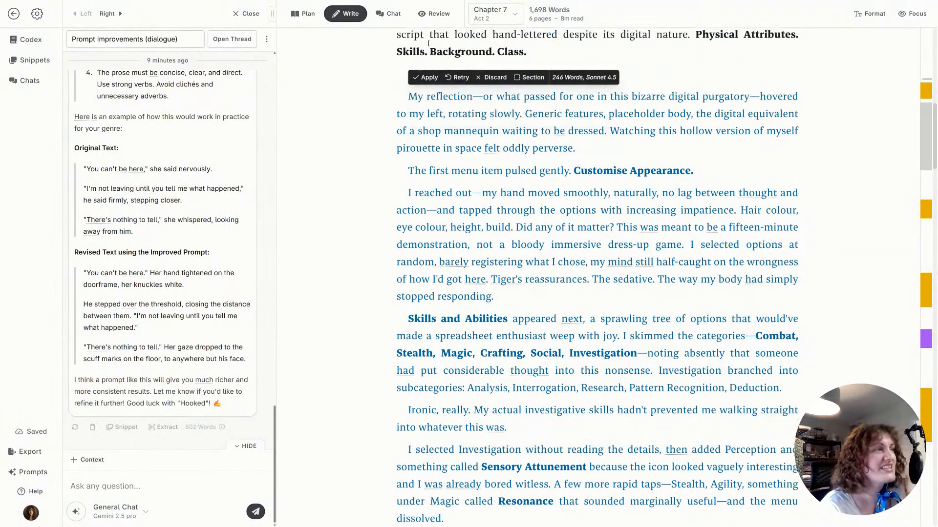
left_click(427, 77)
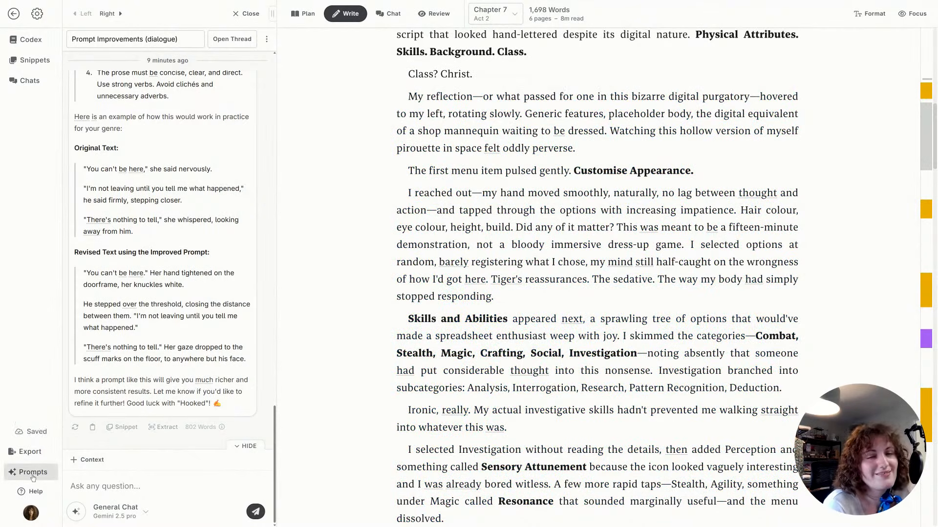
Review the most recently used Sonnet 4.5 input values of the Rephrase prompt in the prompt library and return to the manuscript
scroll(599, 322, "down", 6)
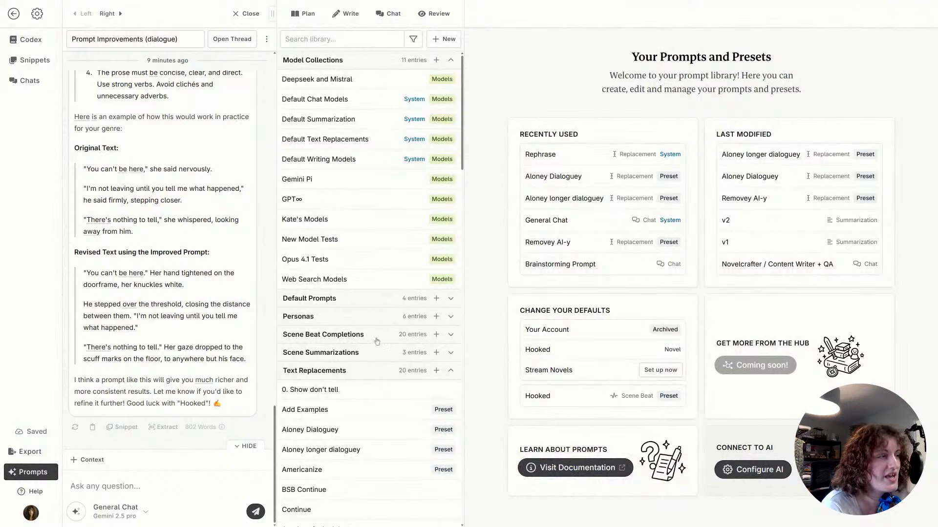
left_click(539, 154)
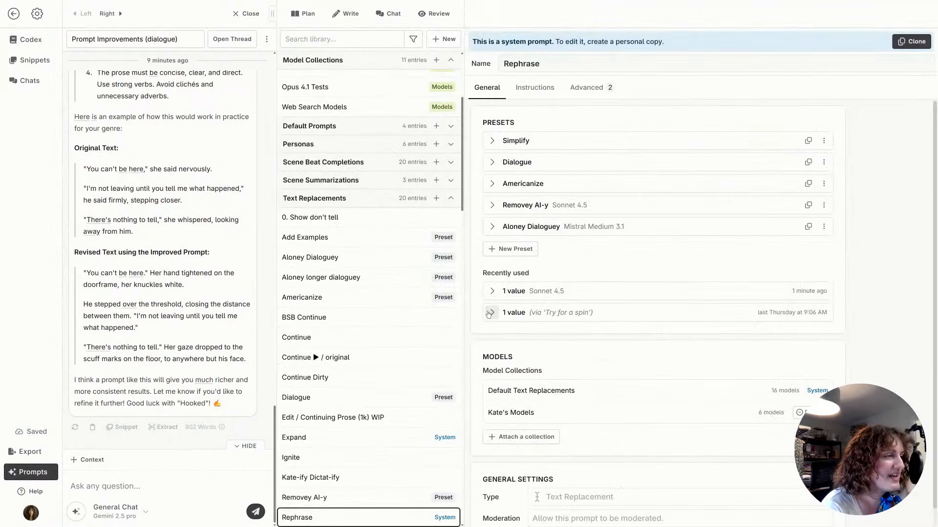
left_click(491, 293)
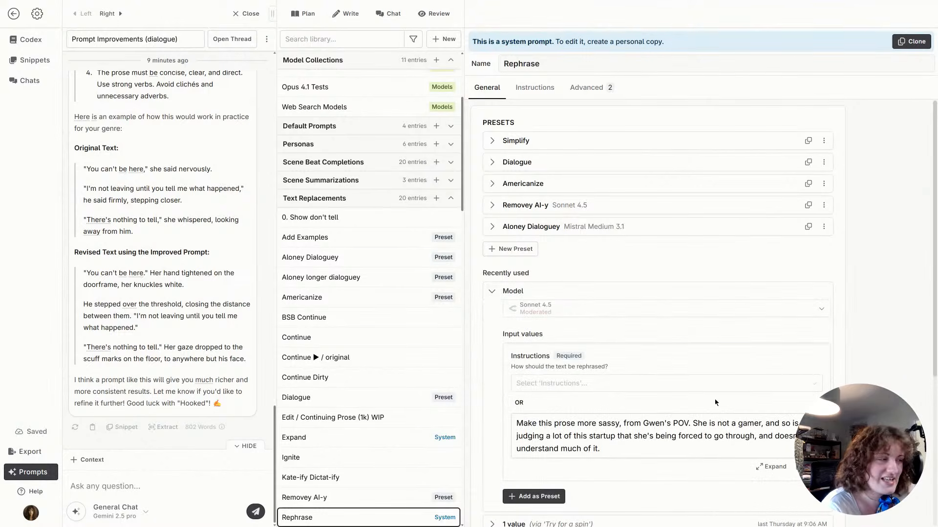
scroll(588, 314, "down", 1)
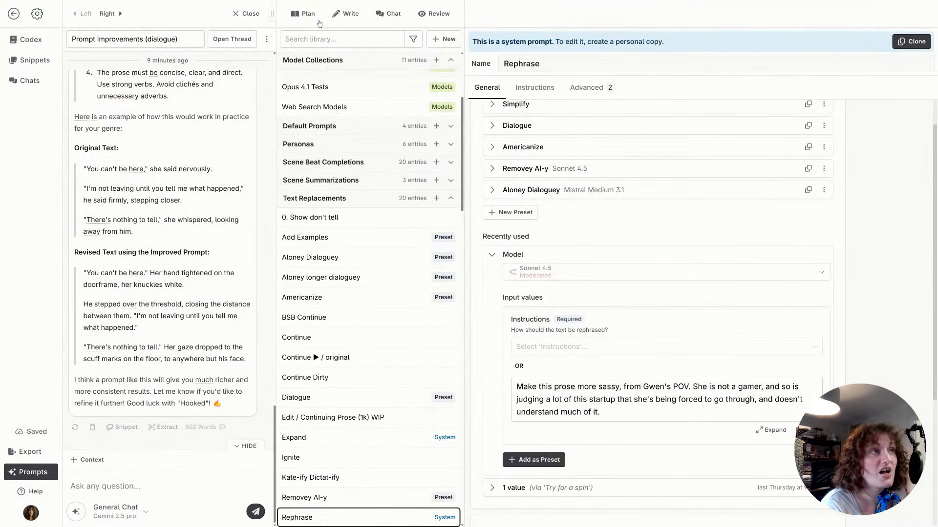
left_click(350, 13)
Open the Expand settings for the highlighted passage from "Reality reassembled" to "A stranger's hands" and set its length to Double
scroll(539, 406, "down", 15)
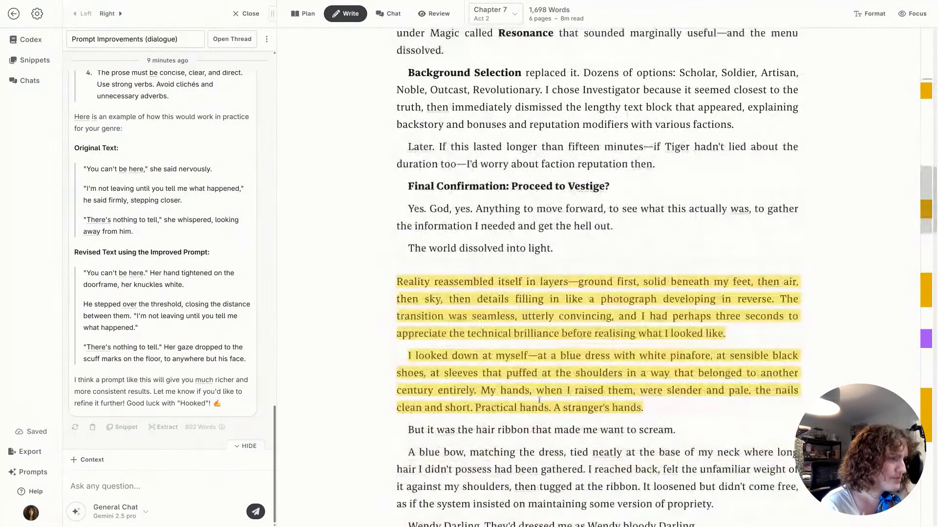
scroll(539, 399, "down", 3)
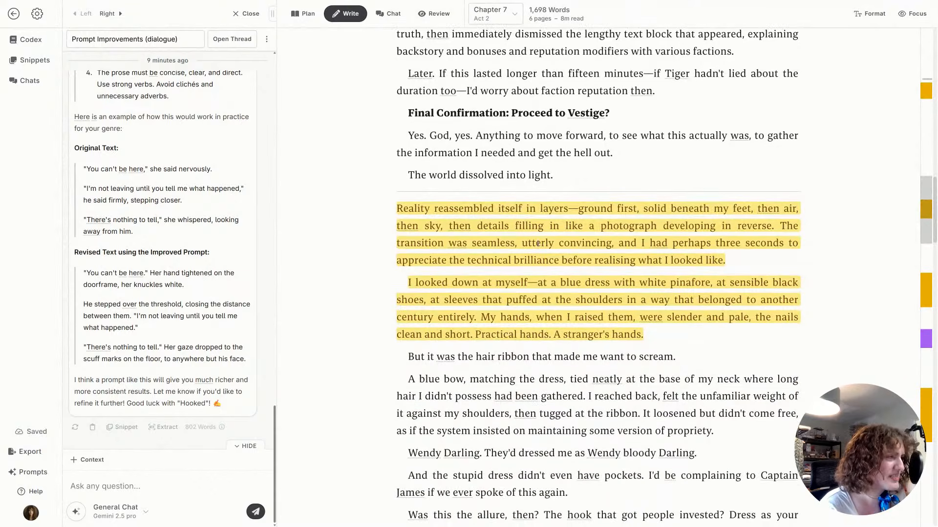
left_click_drag(390, 206, 643, 335)
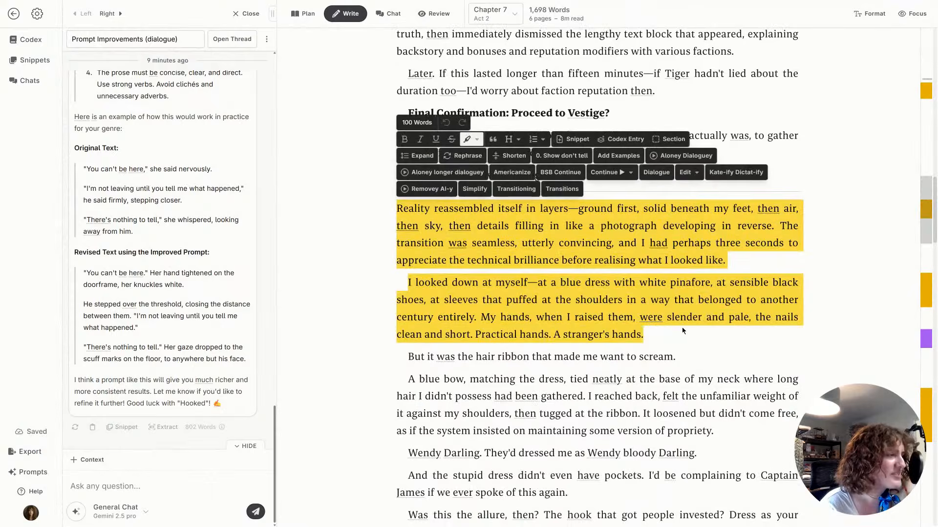
left_click(426, 157)
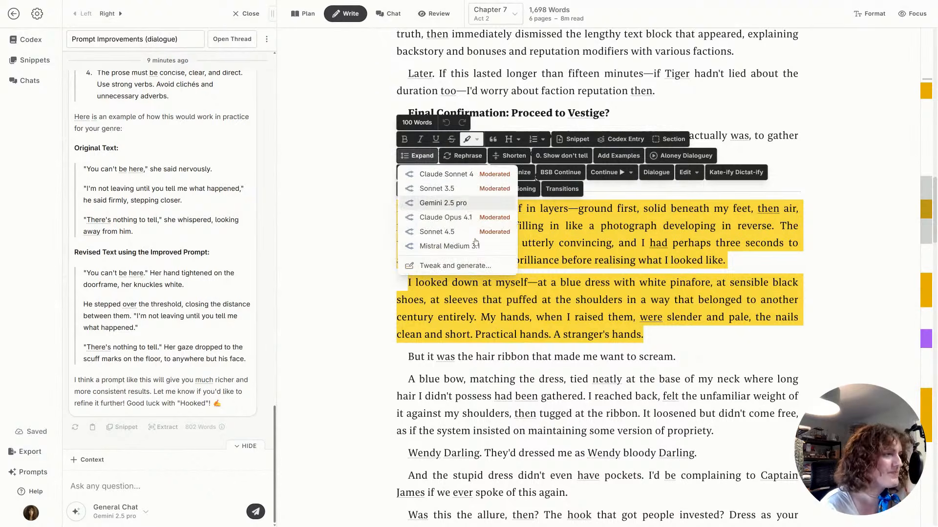
left_click(473, 265)
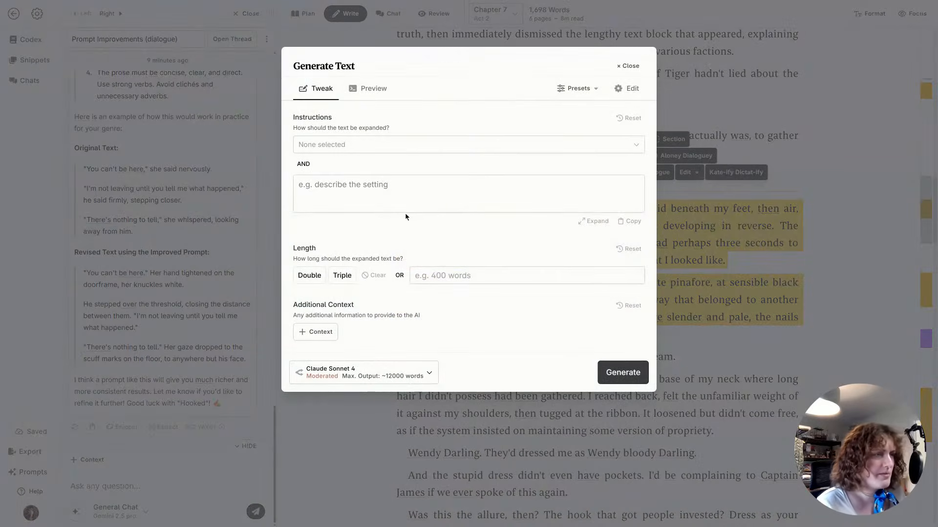
left_click(315, 276)
Enter an expand instruction that Gwen feels disorientated by the quickly shifting world, must get used to moving in VR, finds everything weird and judges everything
left_click(405, 184)
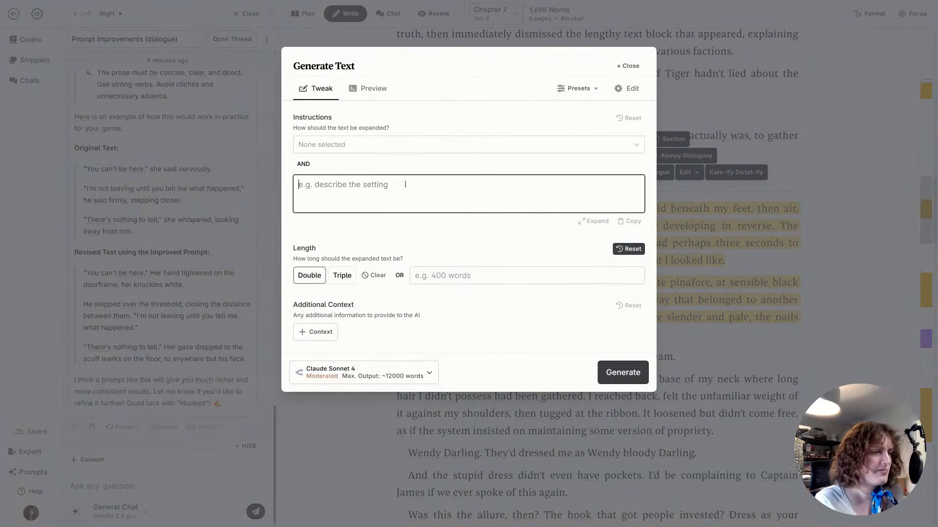
type("Make")
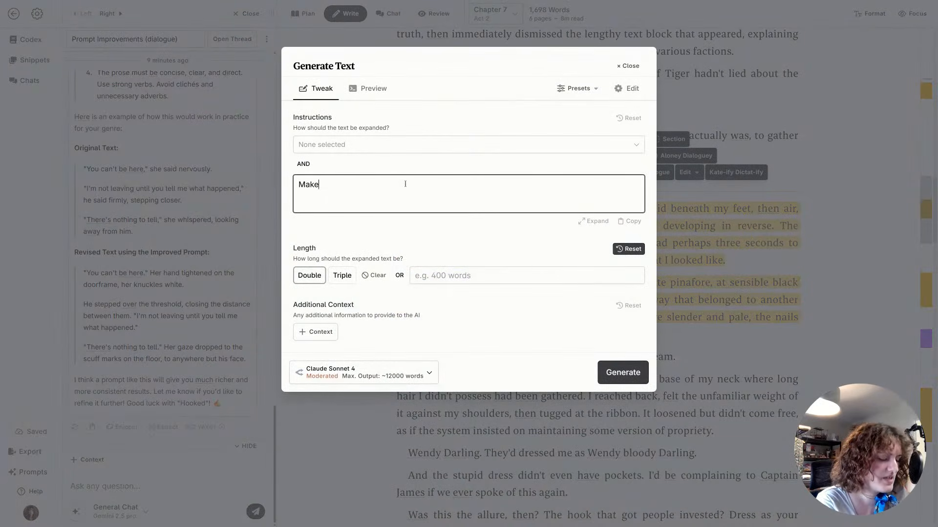
type(" gwen feel disoirentated ")
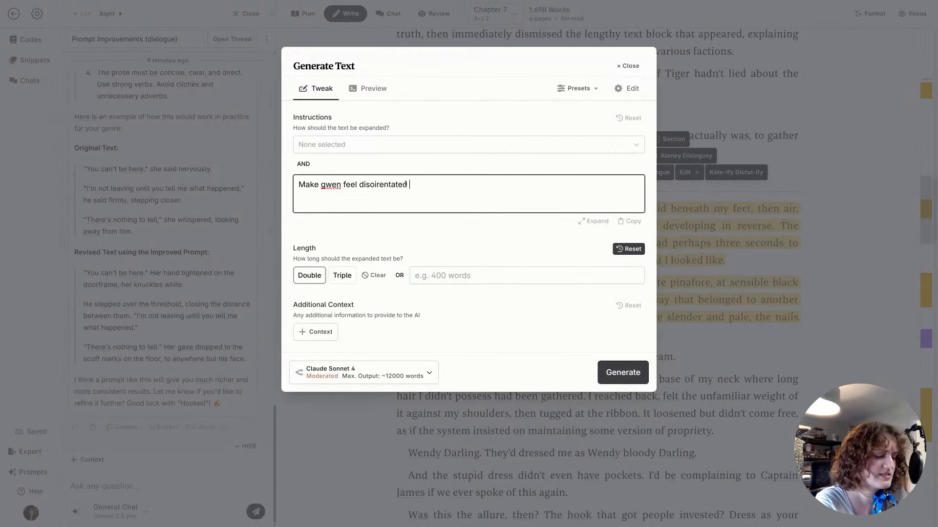
type("at how quickly t")
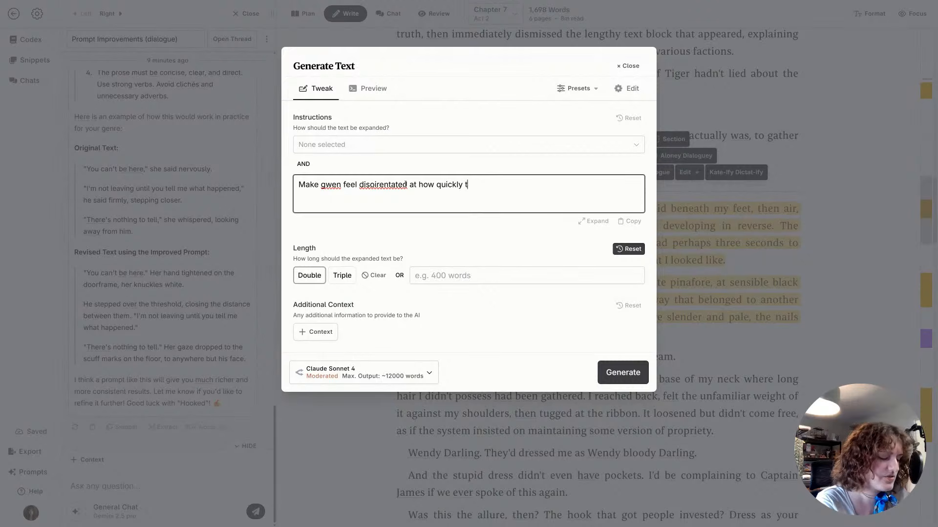
type("he world shifts. She's needing to get used to moving in this new ")
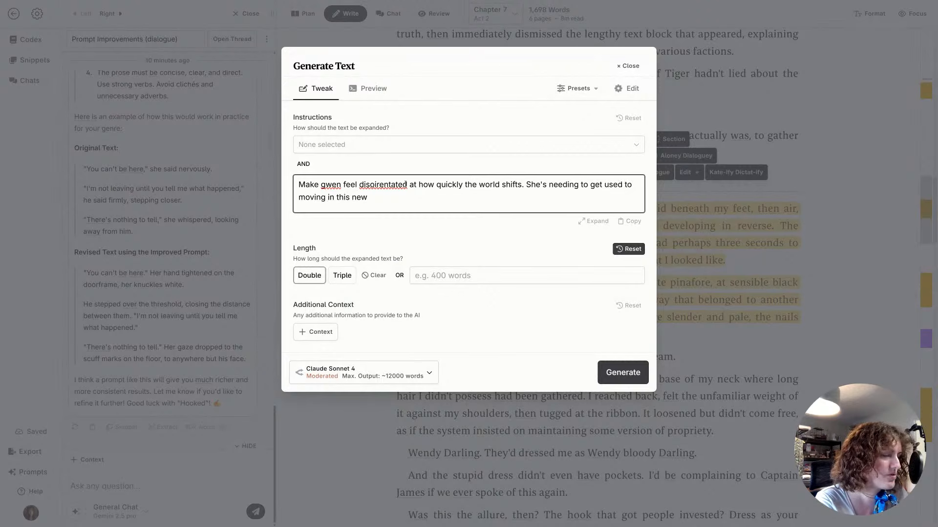
type("VR world")
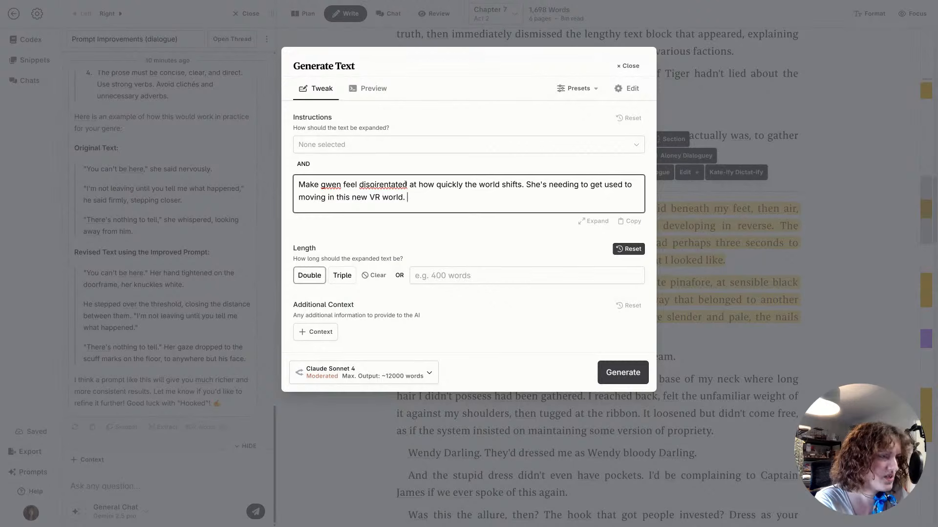
type(". Everything feels we")
key("BackSpace")
type("ierd. She judges everything.")
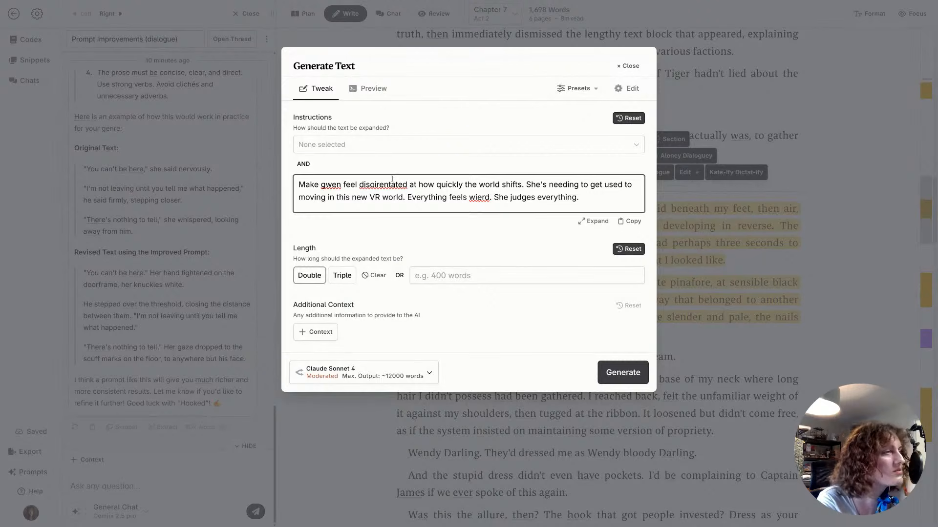
Correct the spelling of "Gwen", "disorientated" and "weird" in the expand instruction
right_click(325, 185)
left_click(342, 192)
right_click(368, 185)
left_click(394, 203)
right_click(479, 198)
left_click(500, 214)
Generate the doubled expansion with Sonnet 4.5 and discard the generated text
left_click(383, 377)
left_click(399, 284)
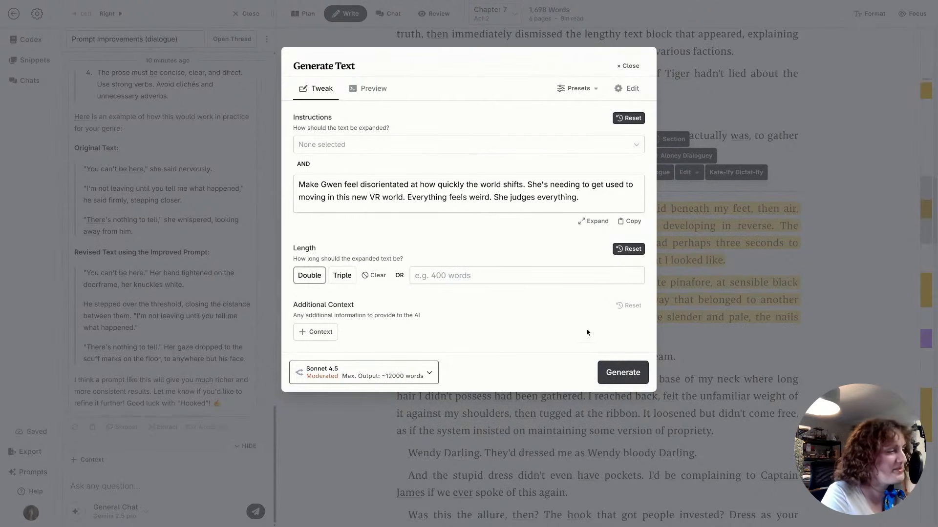
left_click(634, 373)
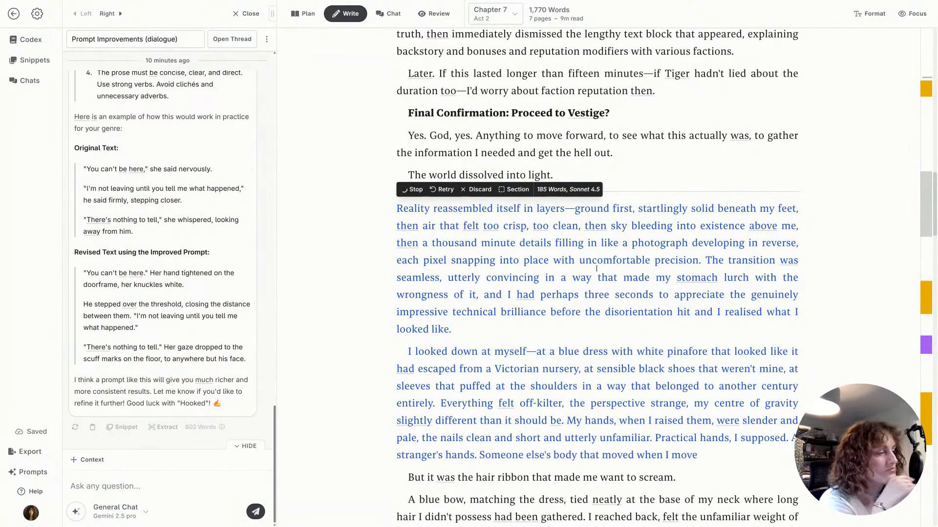
left_click(477, 190)
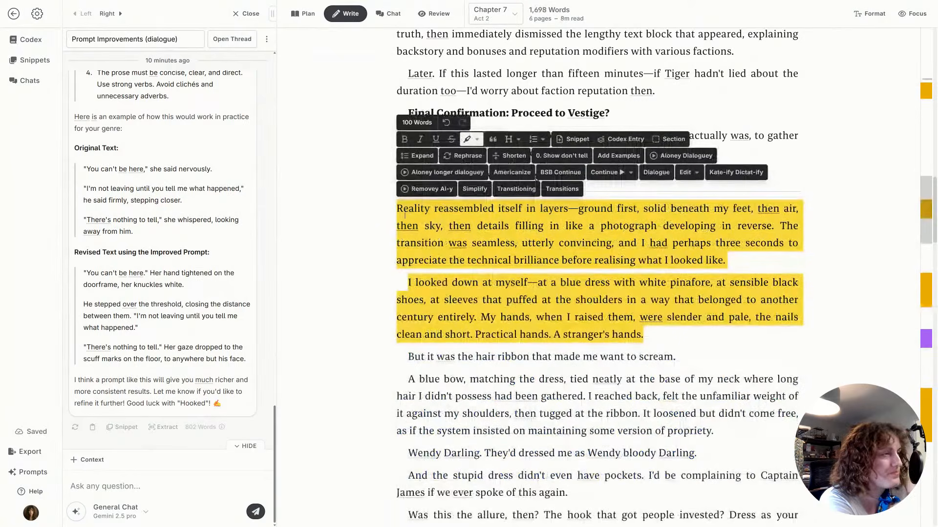
Reopen the Expand settings for the same passage and copy the instruction text from the prompt's recently used values
left_click(426, 164)
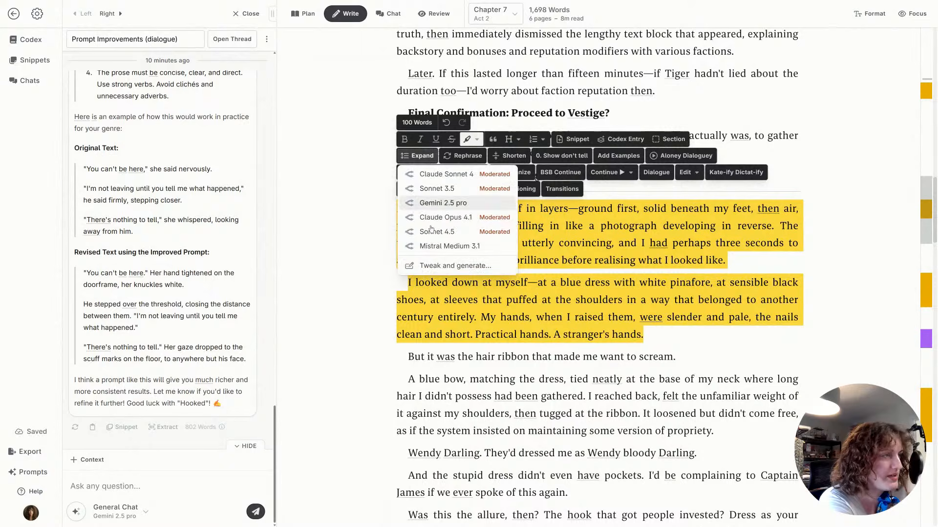
left_click(429, 266)
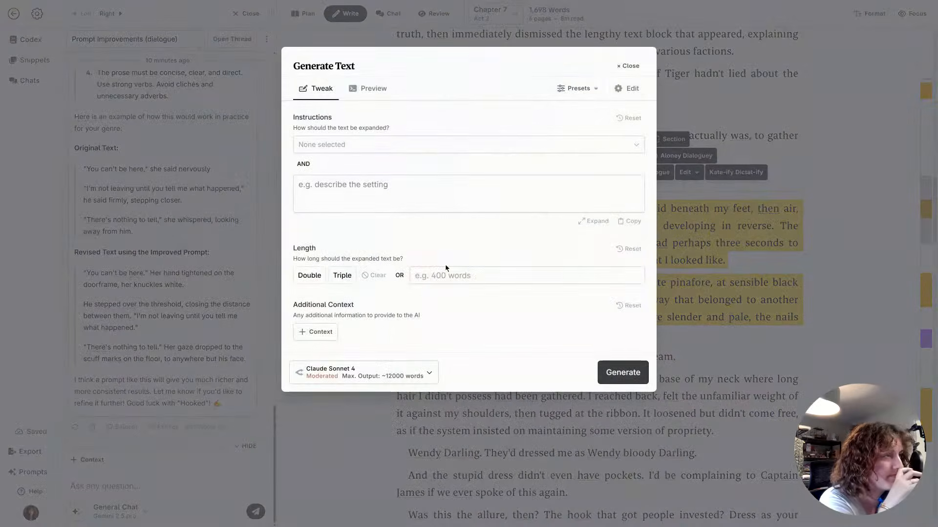
left_click(629, 89)
left_click(306, 298)
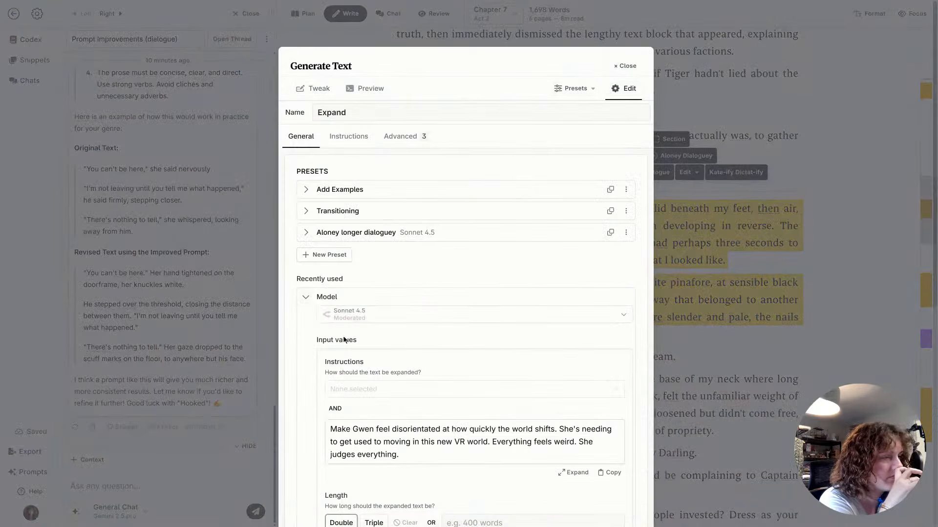
triple_click(363, 442)
key("ctrl+c")
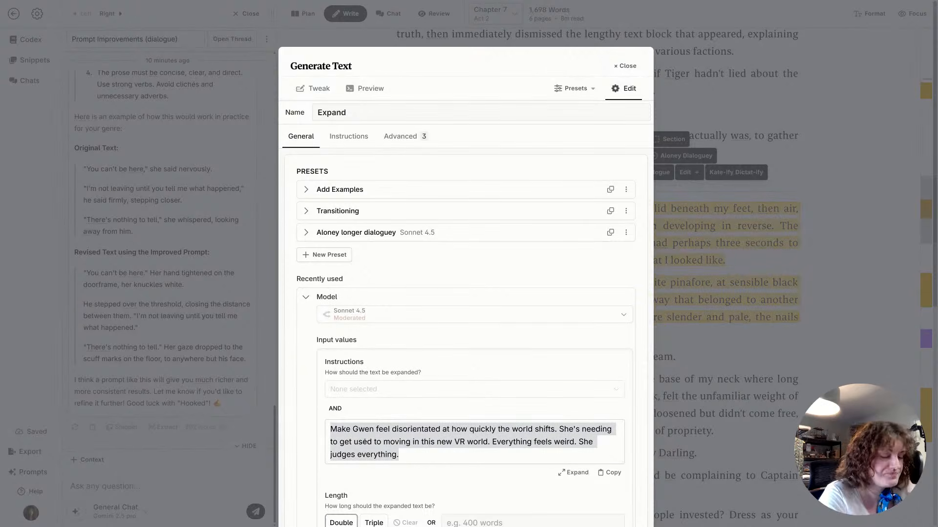
left_click(313, 92)
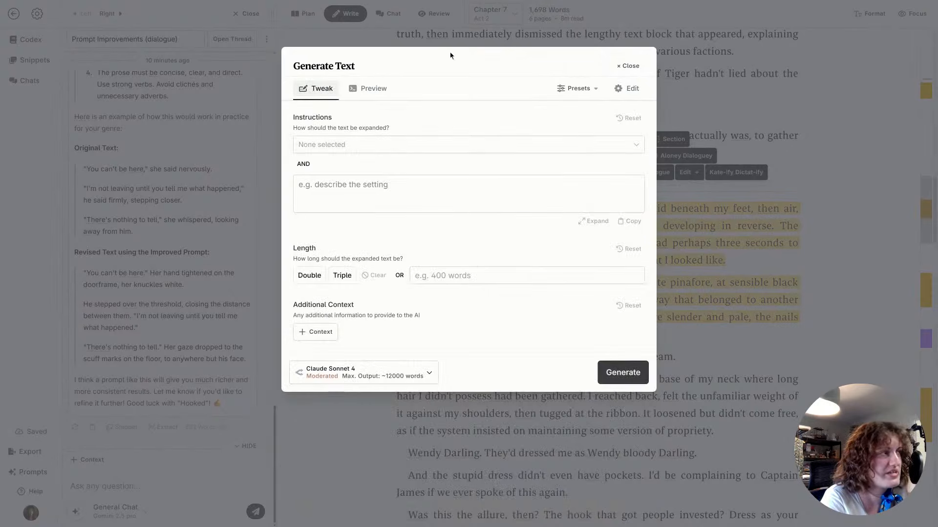
Check the Expand prompt's recently used entry and its available presets
left_click(629, 89)
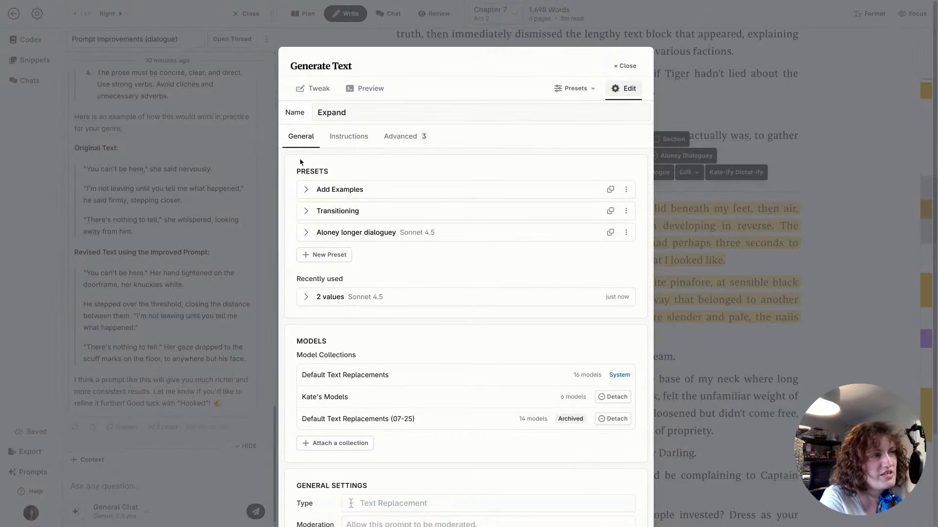
left_click(306, 296)
left_click(306, 296)
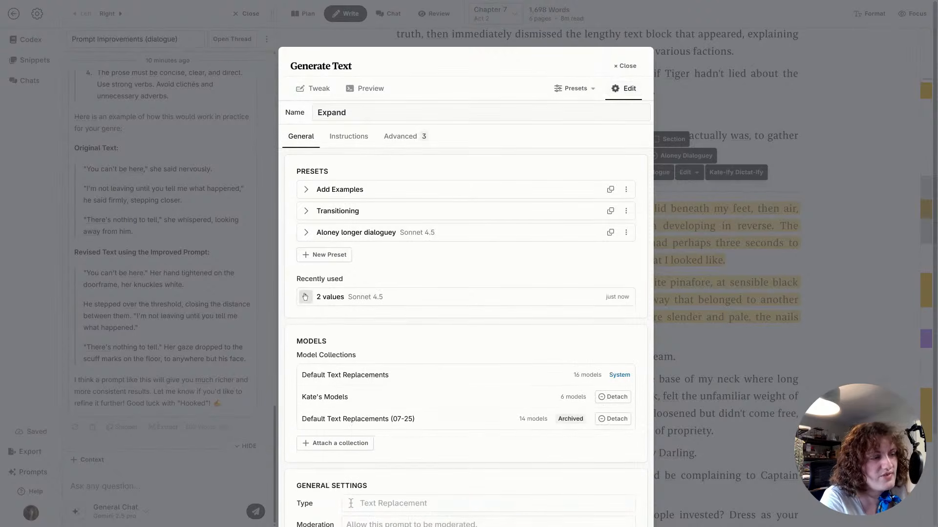
left_click(313, 89)
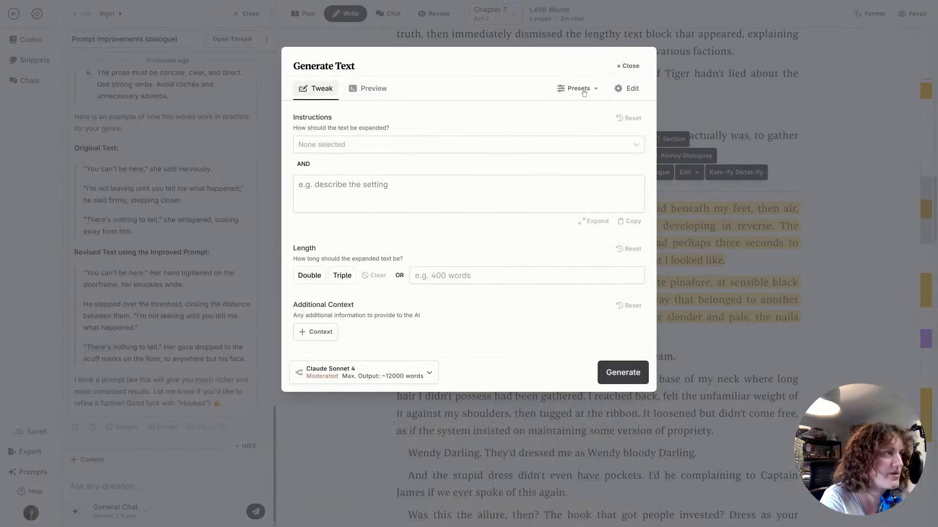
left_click(582, 90)
Paste the copied expand instruction and add a second paragraph, "Then add in new actions amongst her reorientation"
left_click(398, 196)
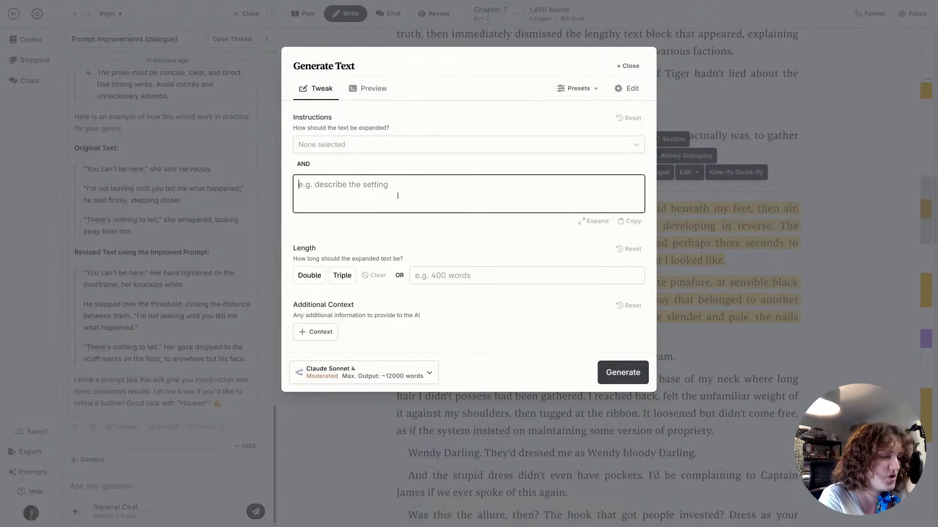
key("ctrl+v")
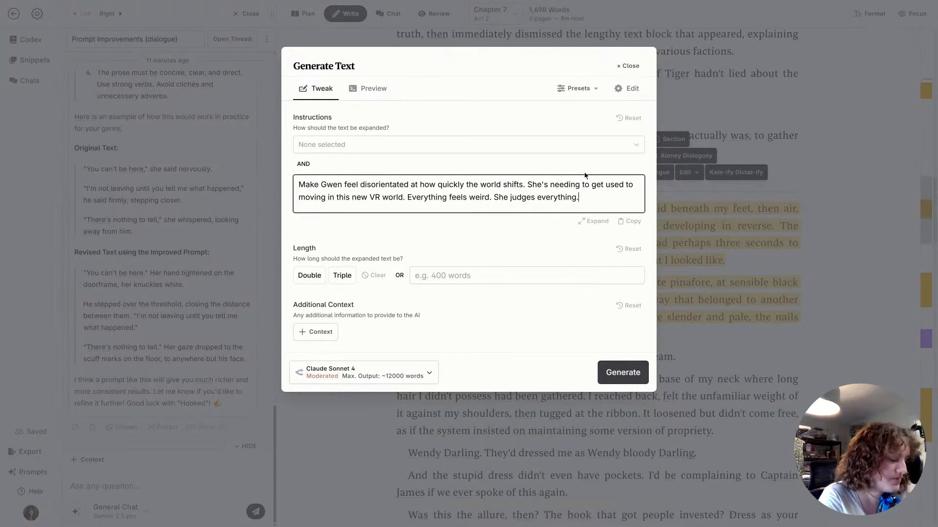
key("Return")
type("Then ")
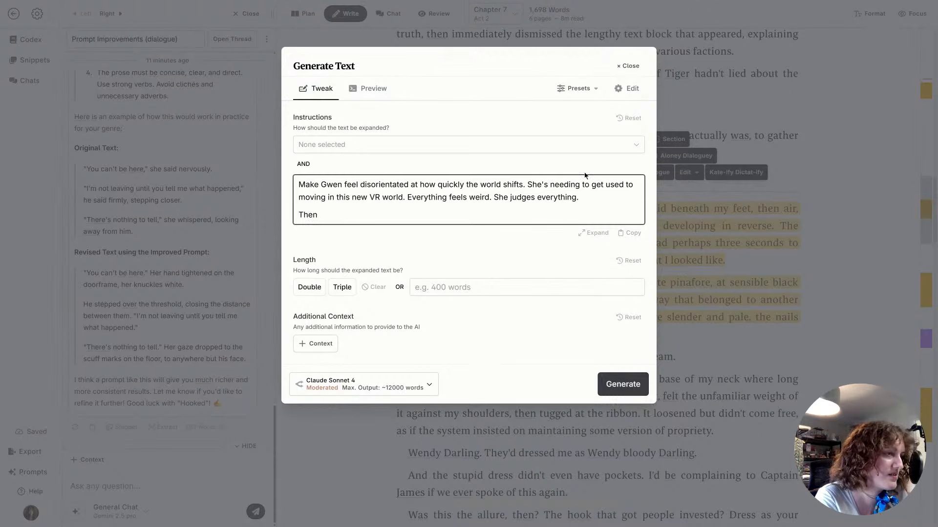
type("con")
key("BackSpace")
key("BackSpace")
key("BackSpace")
type("add in new actions ")
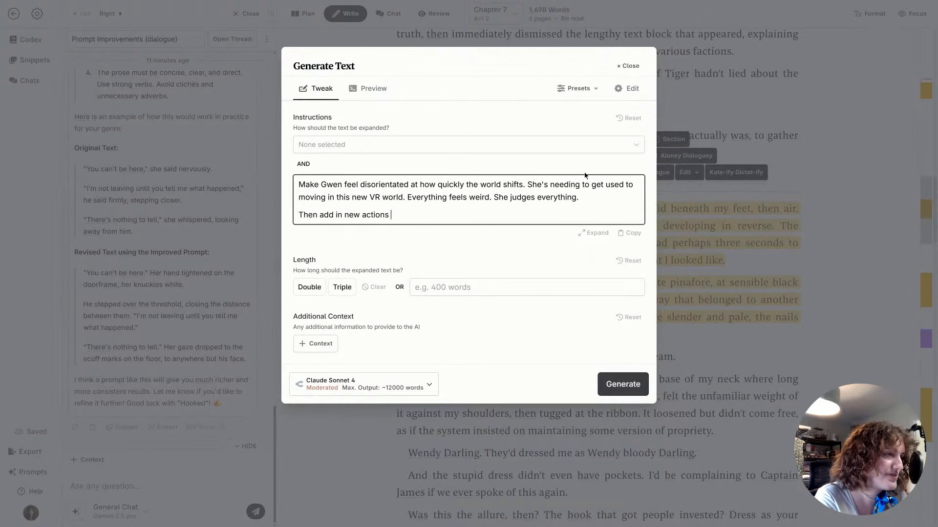
type("amongst")
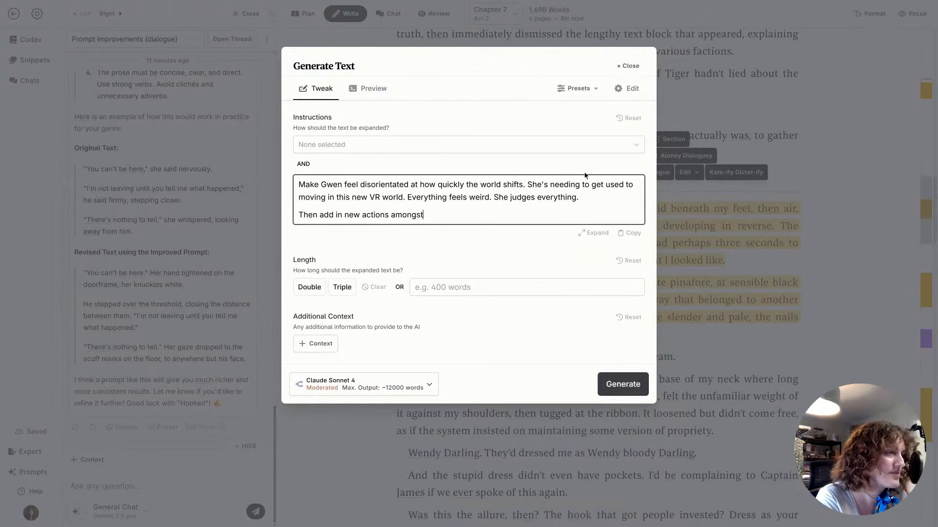
type(" her reorientation")
Copy the complete instruction, close the Expand settings, and select only the paragraph beginning "Reality reassembled itself in layers"
key("ctrl+a")
key("ctrl+c")
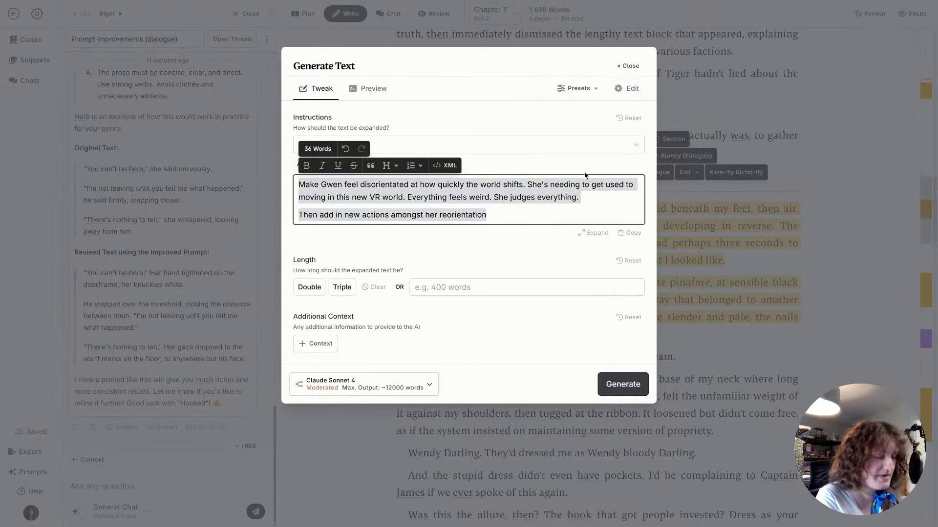
left_click(628, 65)
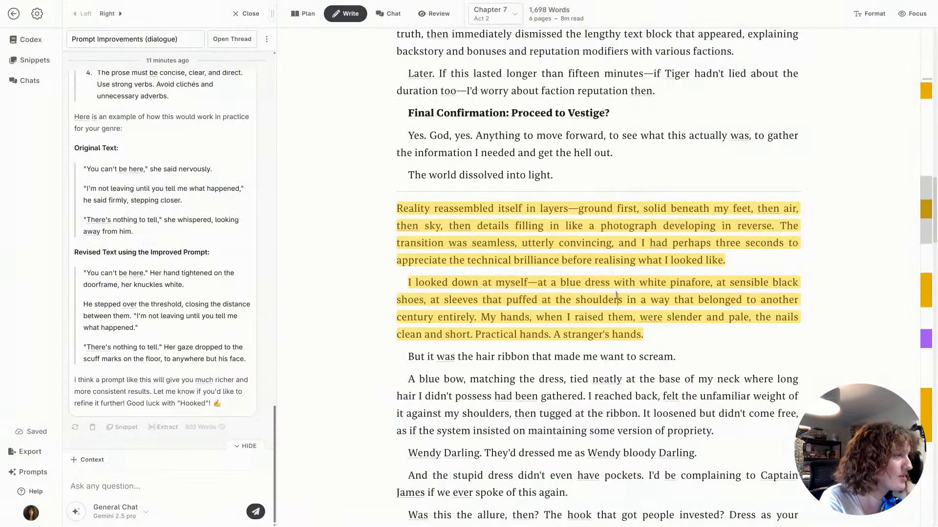
left_click_drag(755, 255, 393, 211)
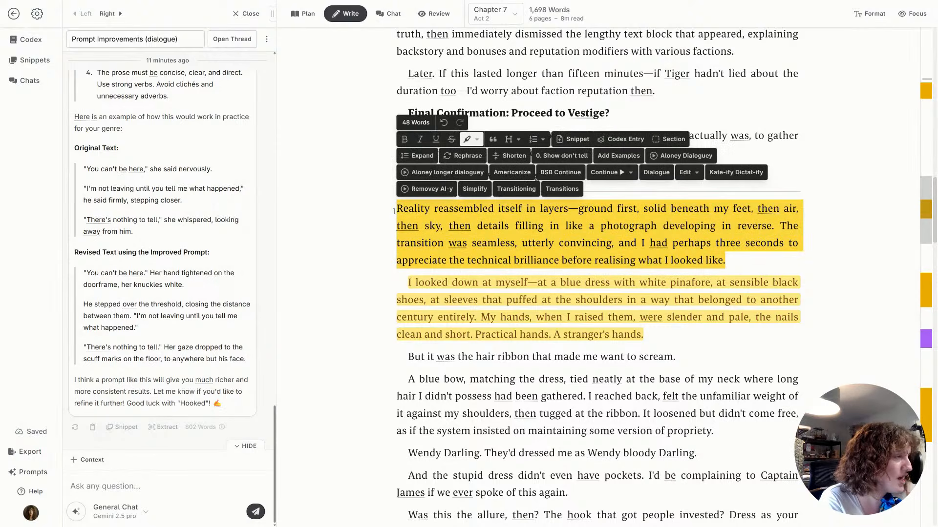
Generate an expansion of the selected paragraph with the copied instruction, Double length and the Mistral Medium 3.1 model
left_click(418, 155)
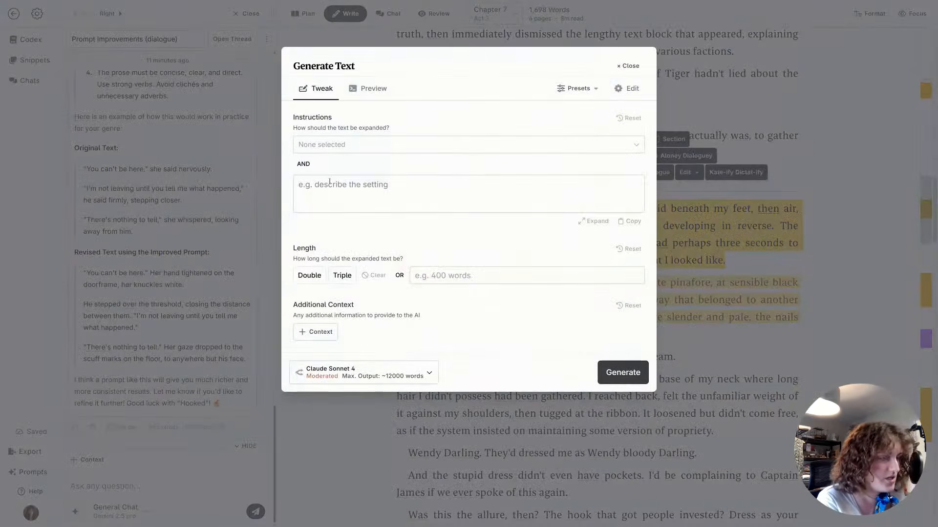
left_click(342, 181)
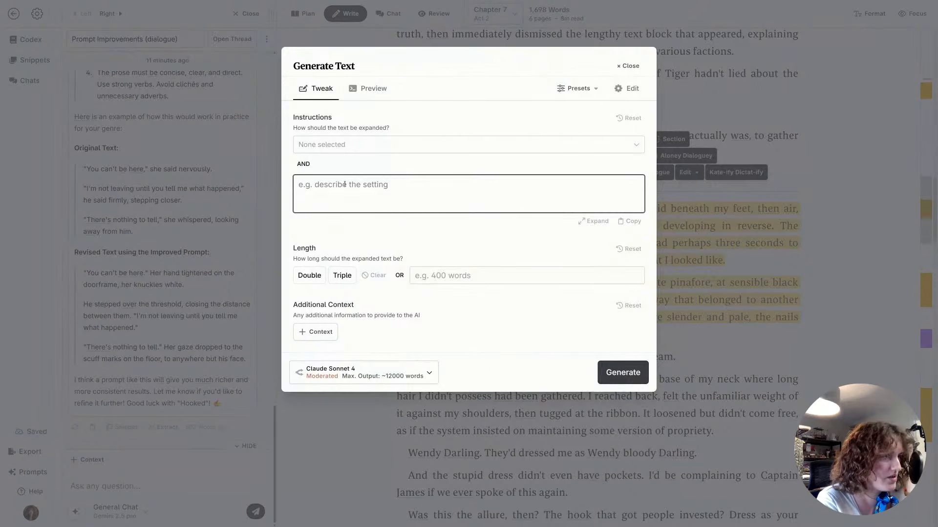
key("ctrl+v")
left_click(309, 287)
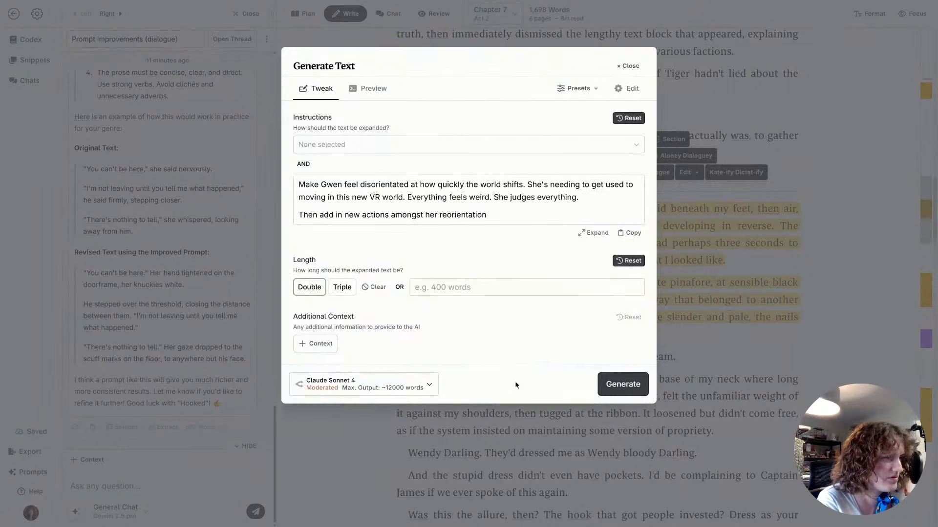
left_click(388, 383)
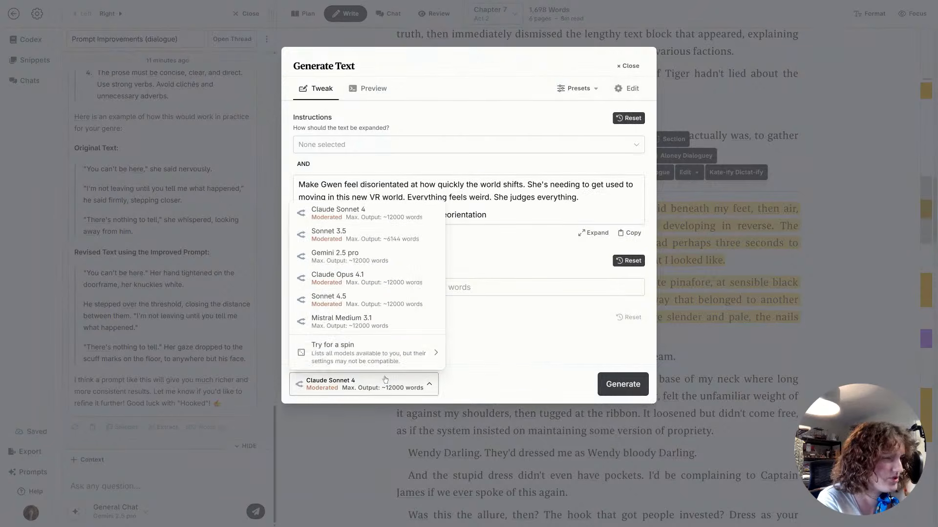
left_click(388, 327)
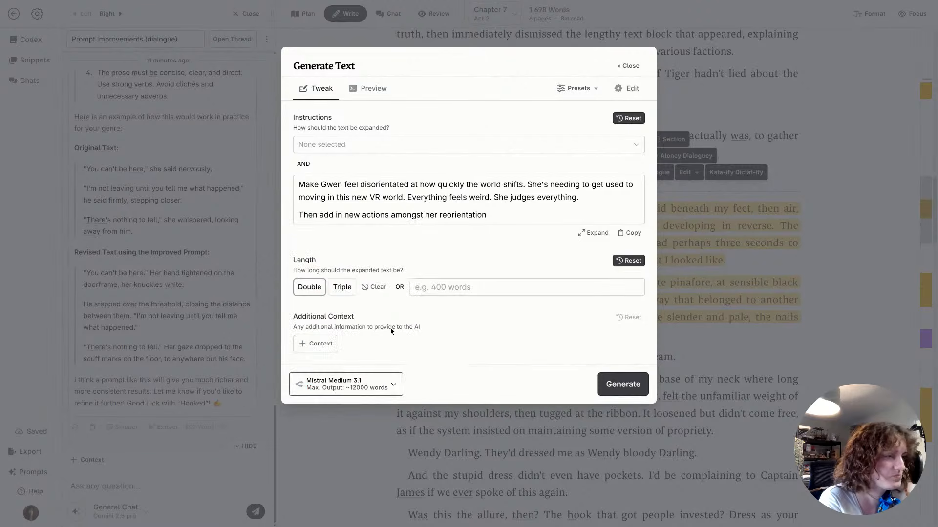
left_click(622, 384)
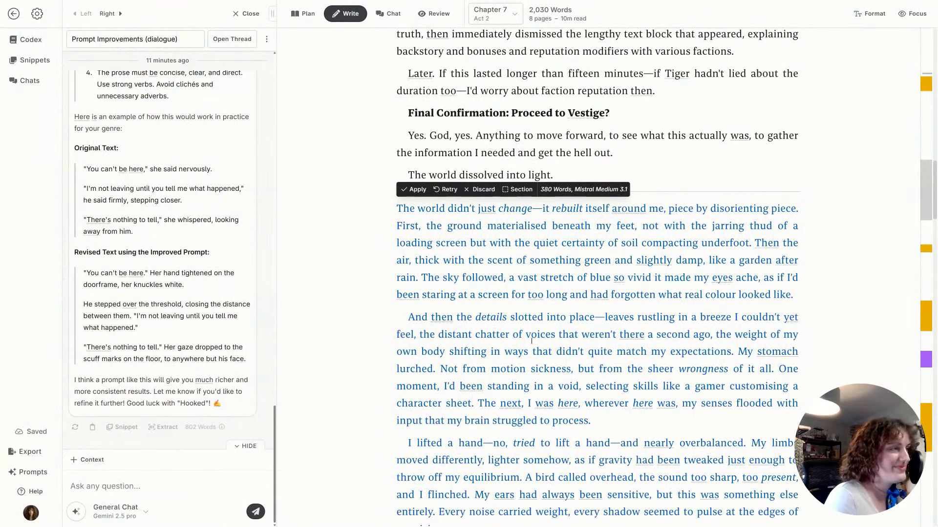
Review the Mistral Medium 3.1 expansion and discard it
scroll(532, 341, "down", 7)
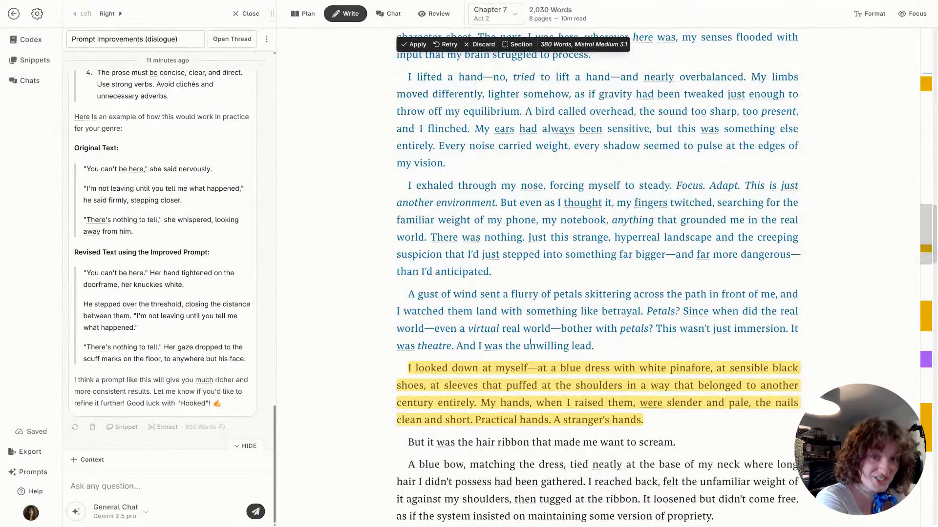
scroll(527, 346, "up", 1)
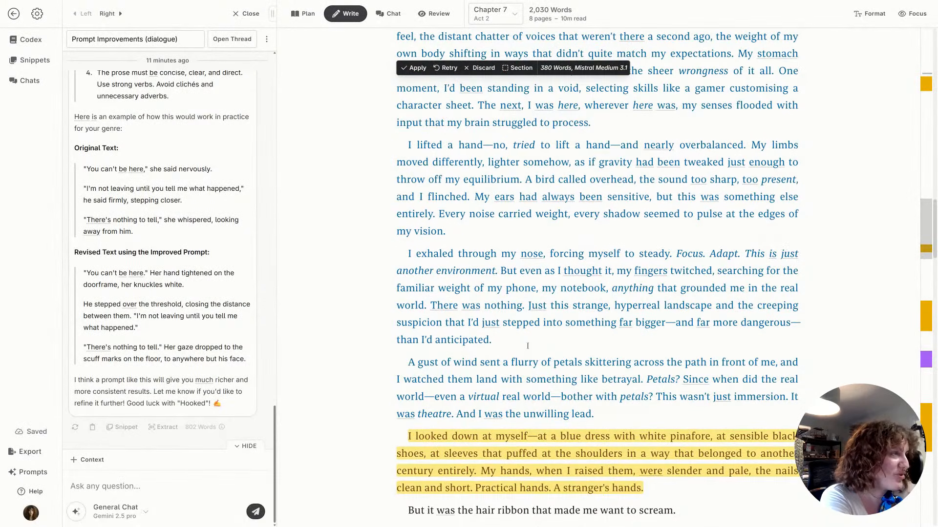
scroll(527, 346, "up", 3)
left_click(480, 79)
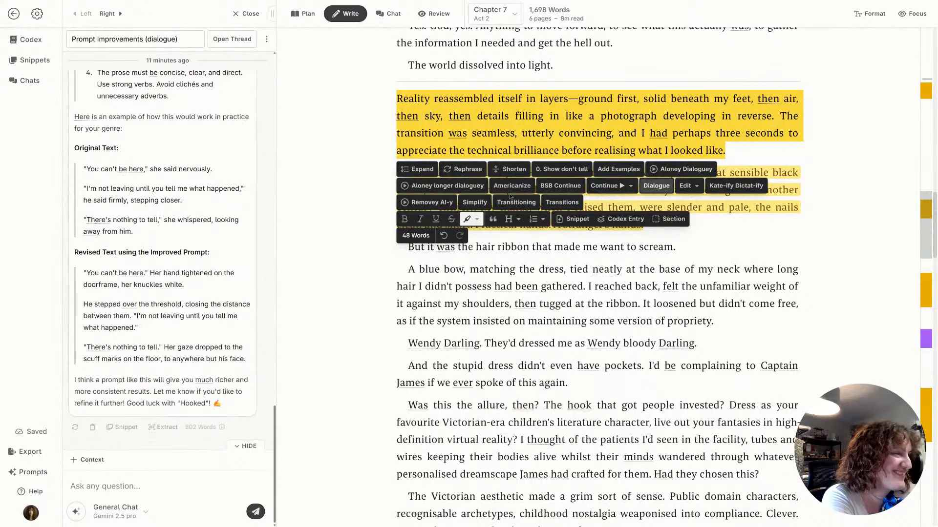
Expand the "Reality reassembled" paragraph using the copied instruction, Double length and Sonnet 4.5, and apply the generated text
left_click(417, 169)
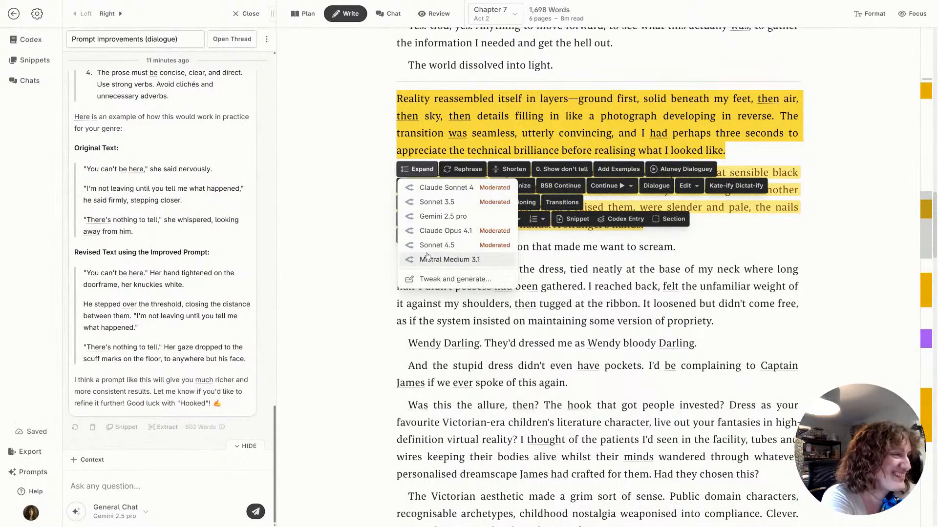
left_click(439, 279)
key("ctrl+v")
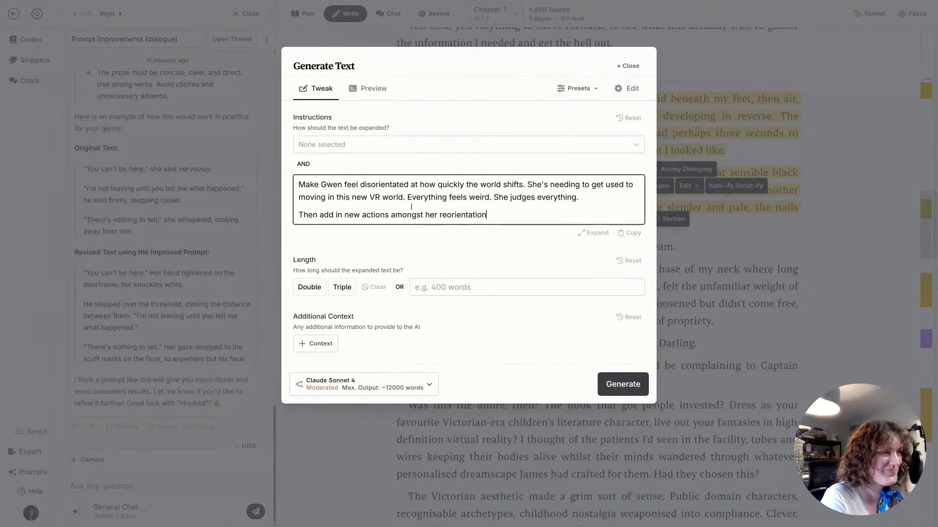
left_click(364, 384)
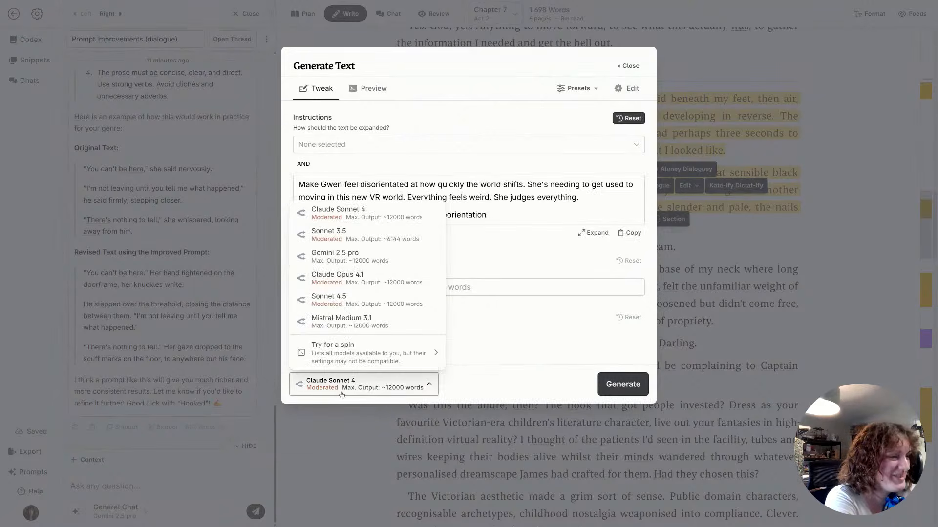
left_click(363, 300)
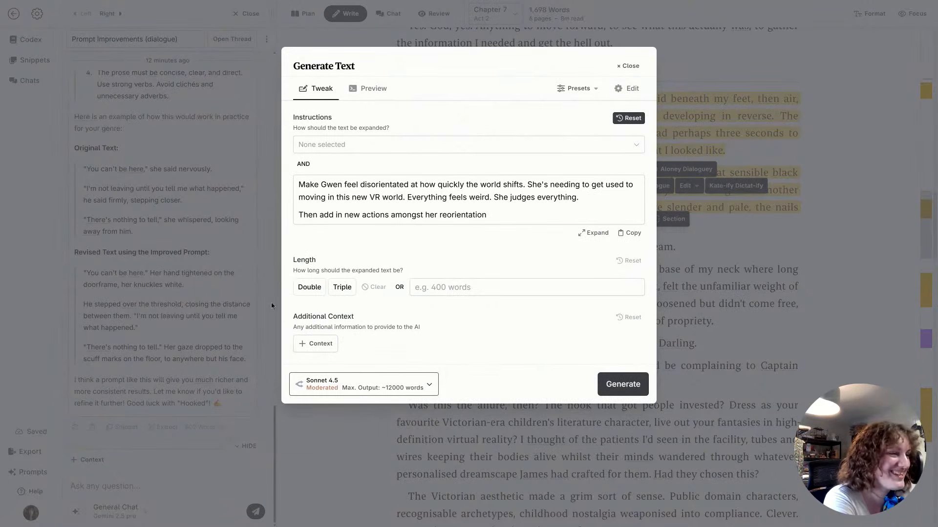
left_click(307, 288)
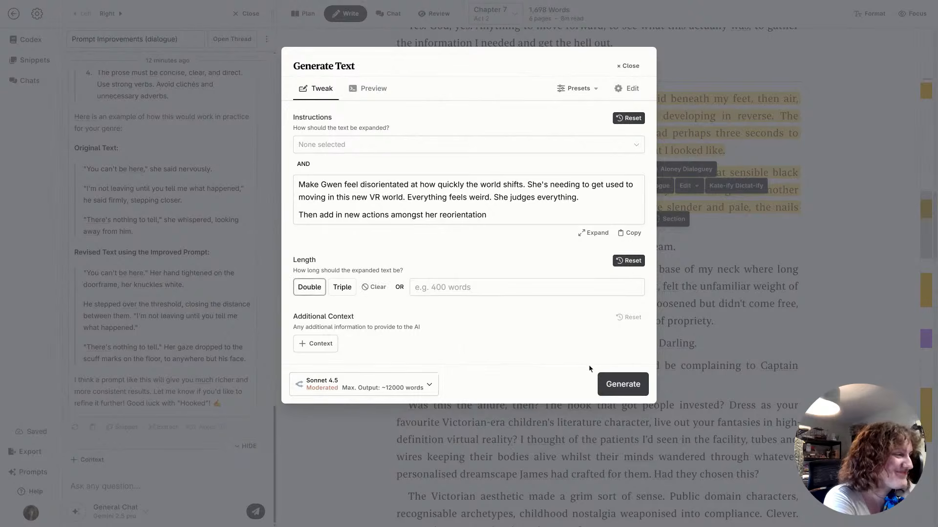
left_click(607, 385)
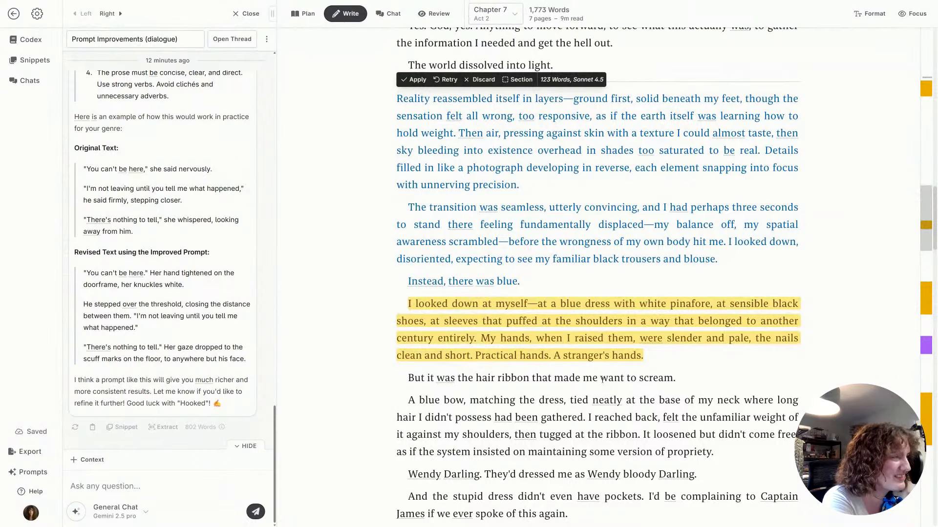
left_click(416, 79)
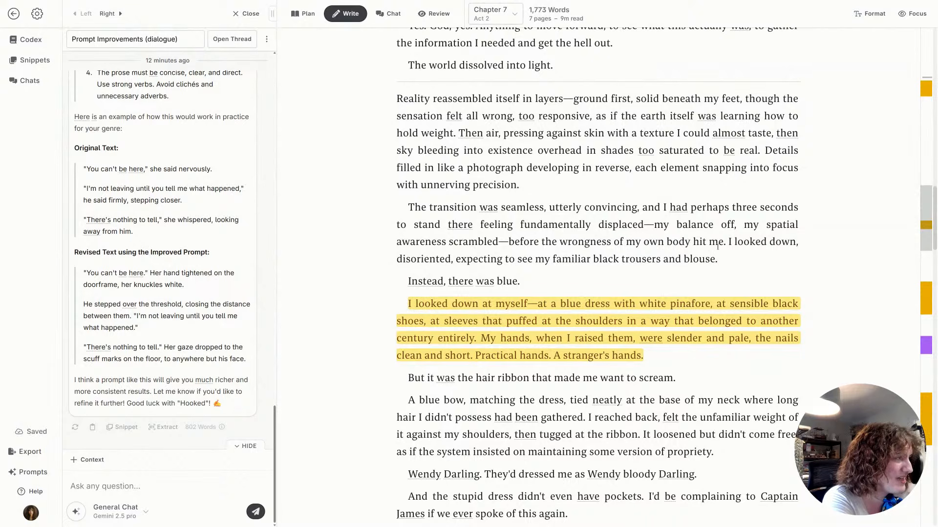
Merge the short "Instead" line into the highlighted paragraph so it reads "Instead, there was a blue dress with white pinafore"
left_click_drag(733, 242, 743, 261)
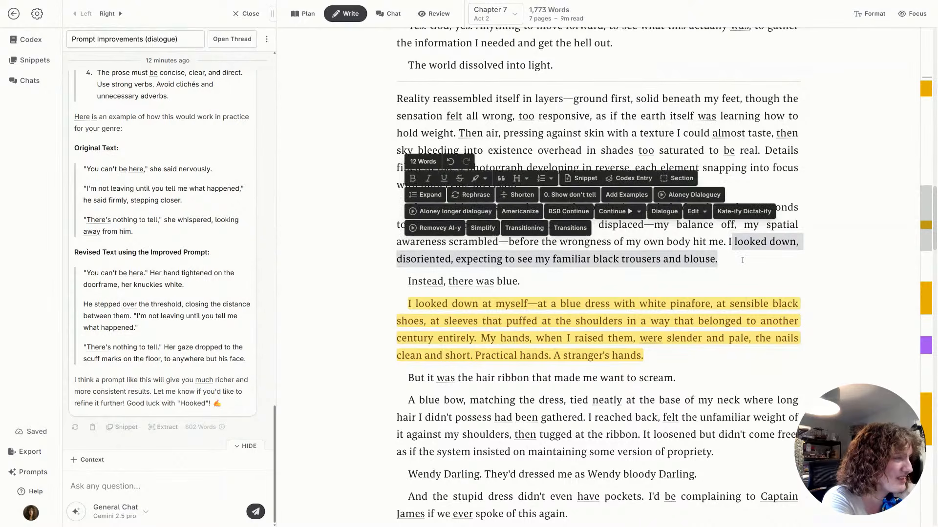
left_click(743, 261)
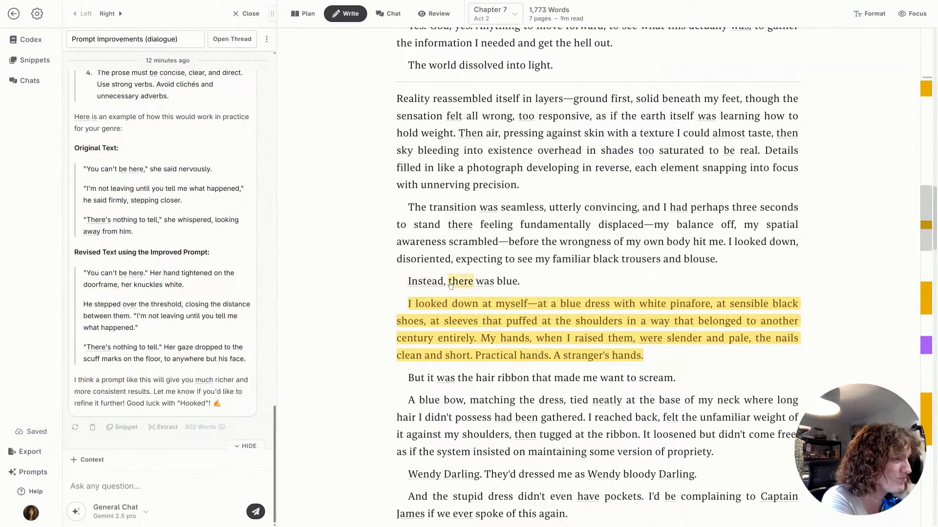
left_click_drag(498, 282, 550, 303)
key("BackSpace")
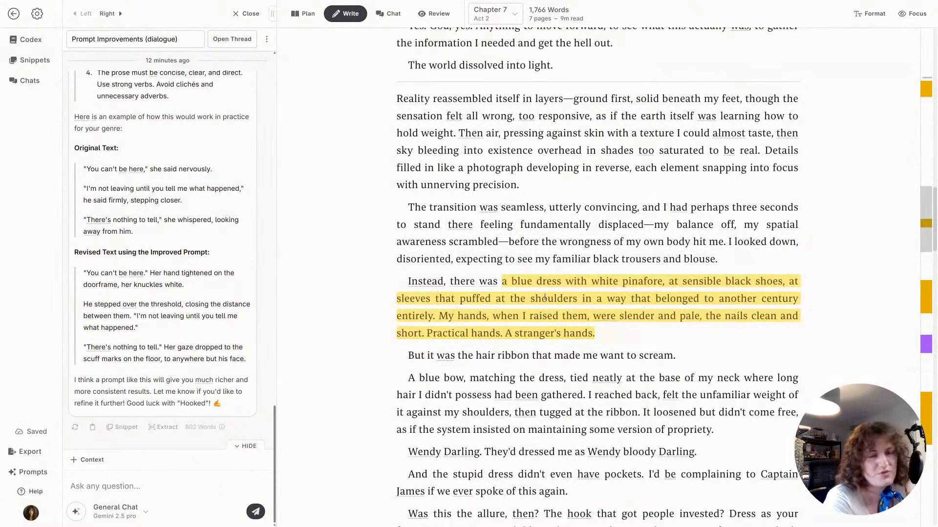
Remove the yellow highlight from the paragraph beginning "Instead, there was a blue dress"
triple_click(555, 293)
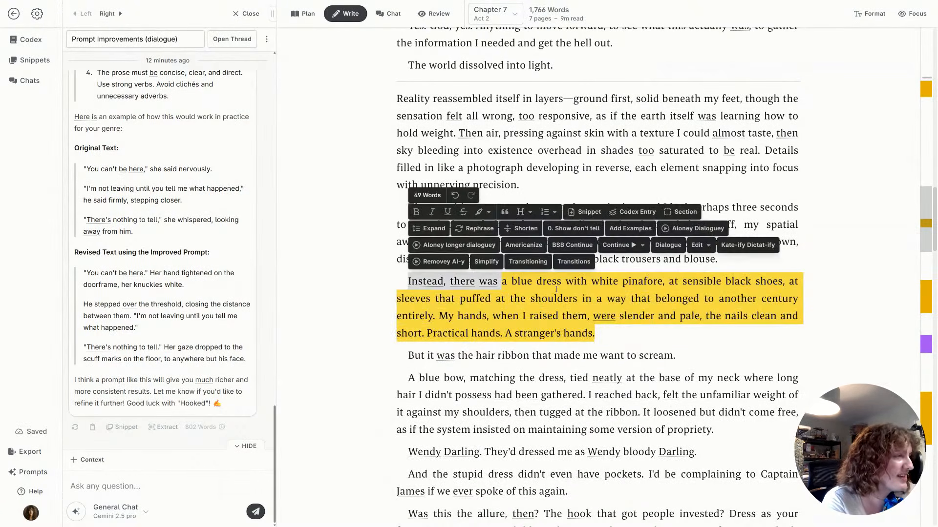
left_click(482, 231)
left_click(685, 377)
Generate a simplified version of the four yellow-highlighted forest paragraphs starting "I stood on the edge", using the Simplify preset and Claude Sonnet 4
scroll(687, 376, "down", 7)
scroll(687, 377, "down", 5)
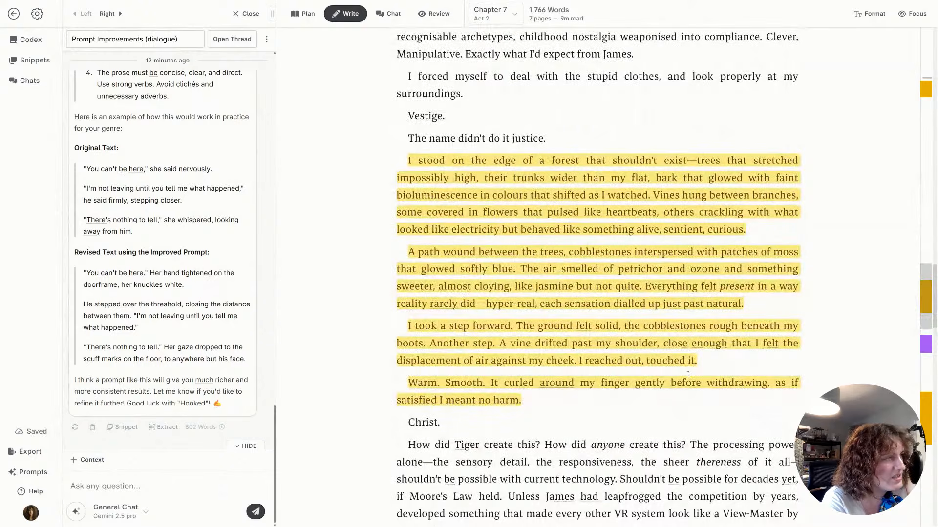
scroll(554, 398, "down", 1)
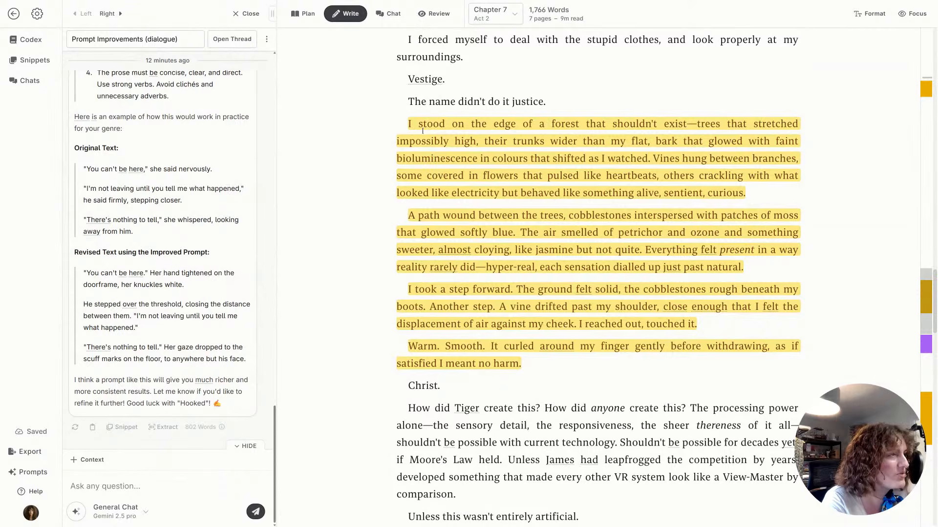
left_click_drag(409, 124, 533, 361)
scroll(533, 360, "up", 1)
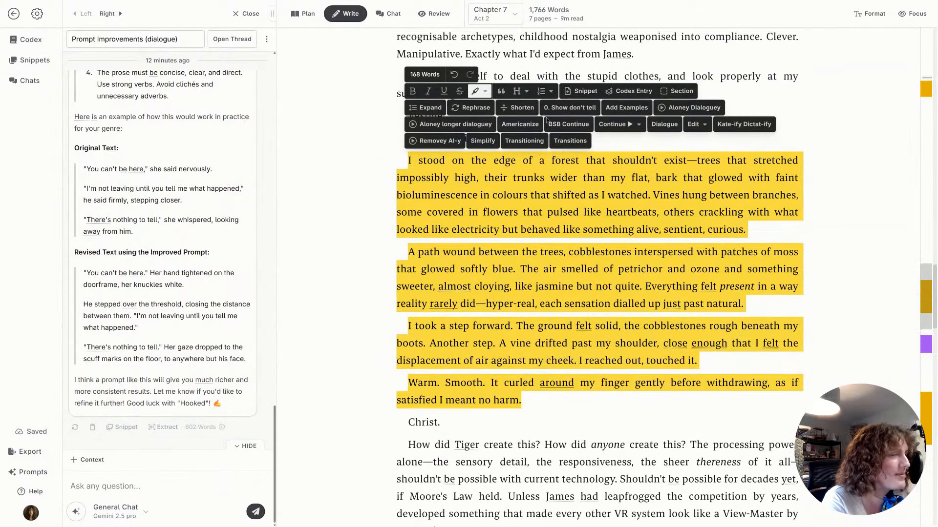
left_click(482, 141)
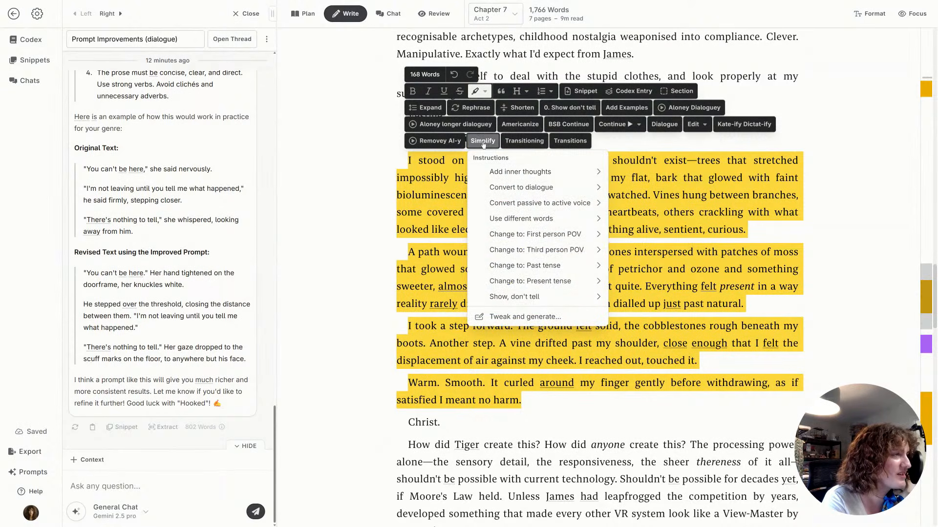
left_click(521, 317)
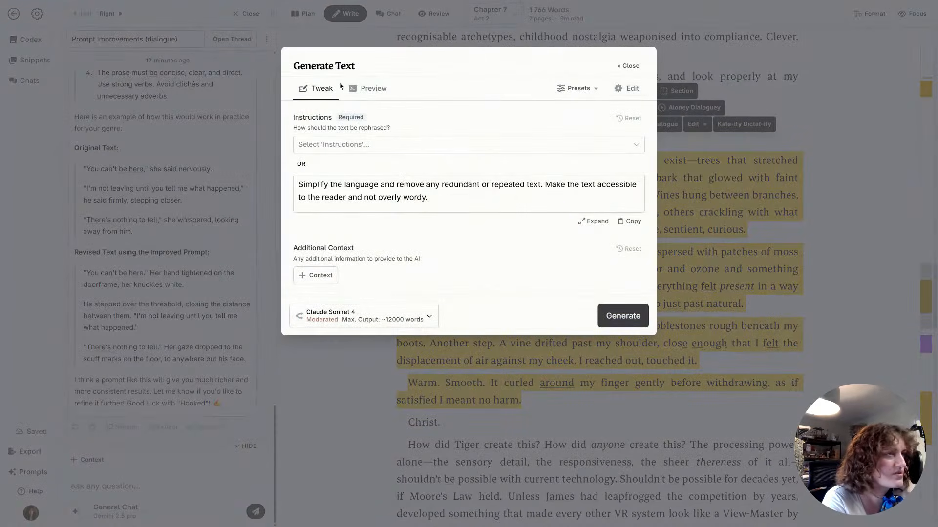
left_click(357, 94)
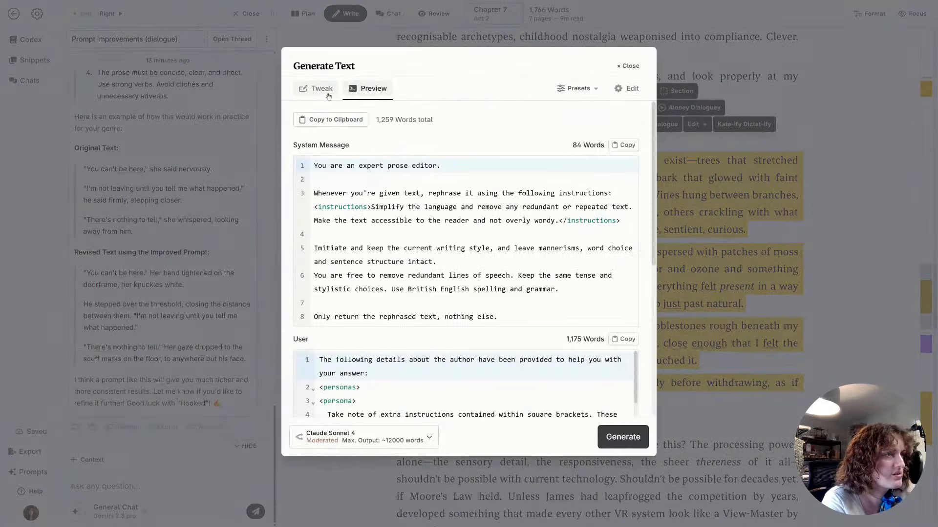
left_click(323, 94)
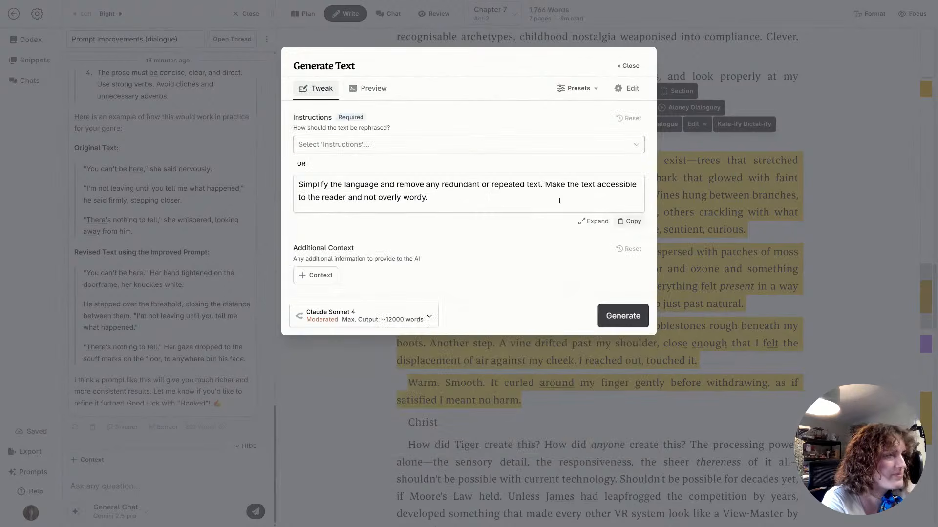
left_click(623, 315)
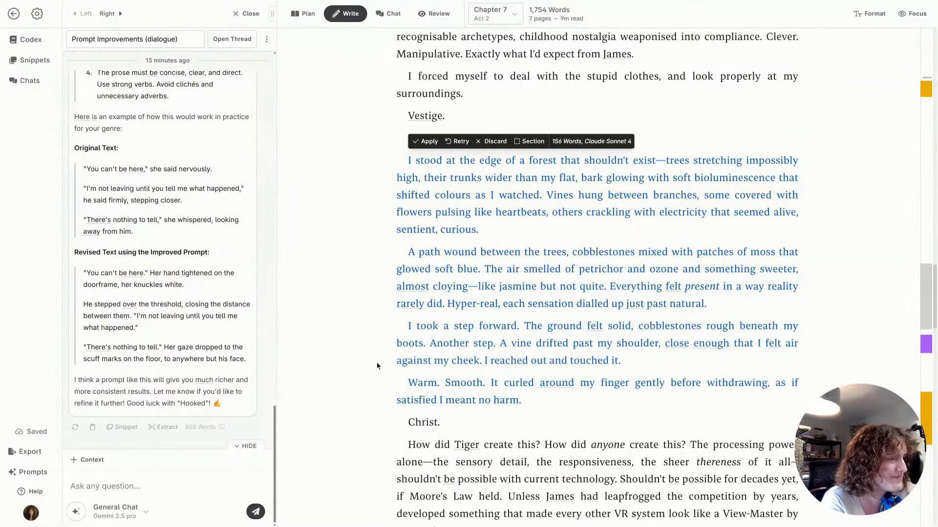
Place the simplified forest passage after "The name didn't do it justice.", above the highlighted original
left_click_drag(406, 160, 536, 403)
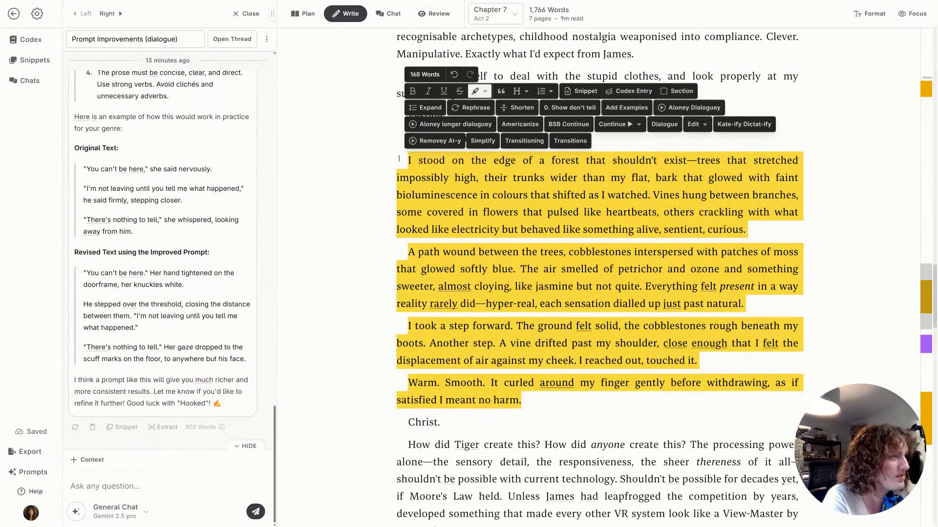
left_click(445, 146)
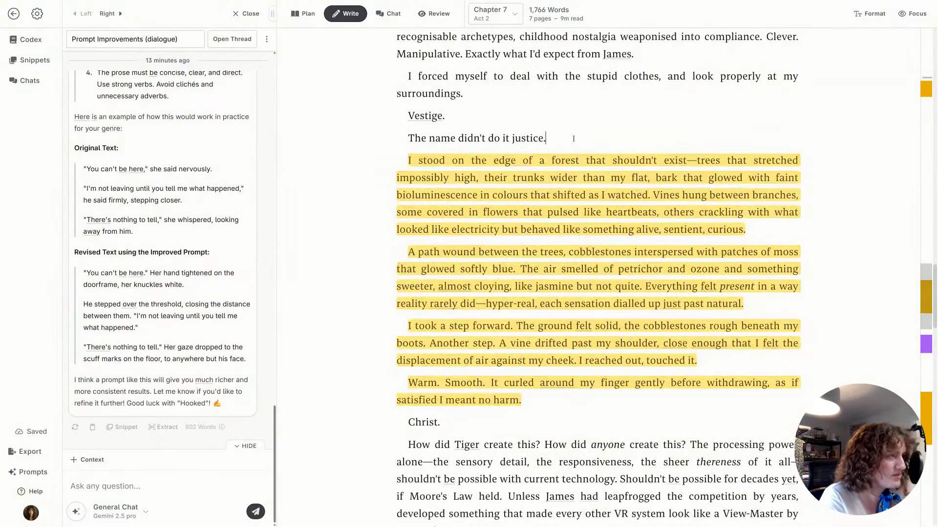
scroll(546, 470, "down", 1)
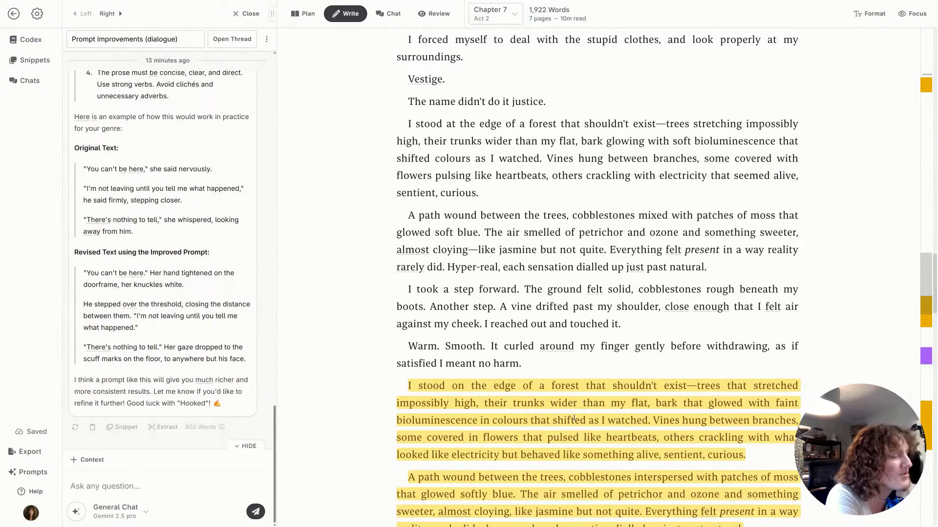
scroll(474, 421, "down", 2)
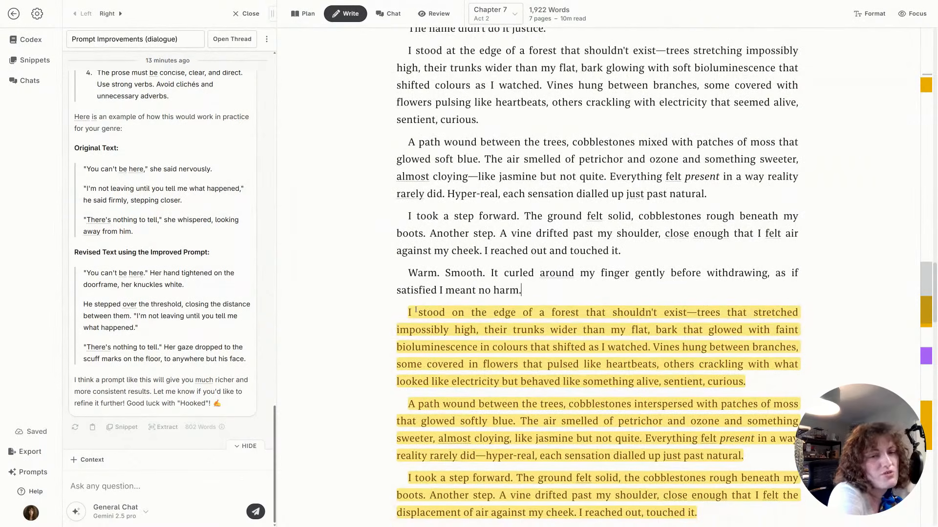
Delete the yellow-highlighted original forest passage, from "I stood on the edge" to "satisfied I meant no harm."
left_click_drag(395, 314, 671, 476)
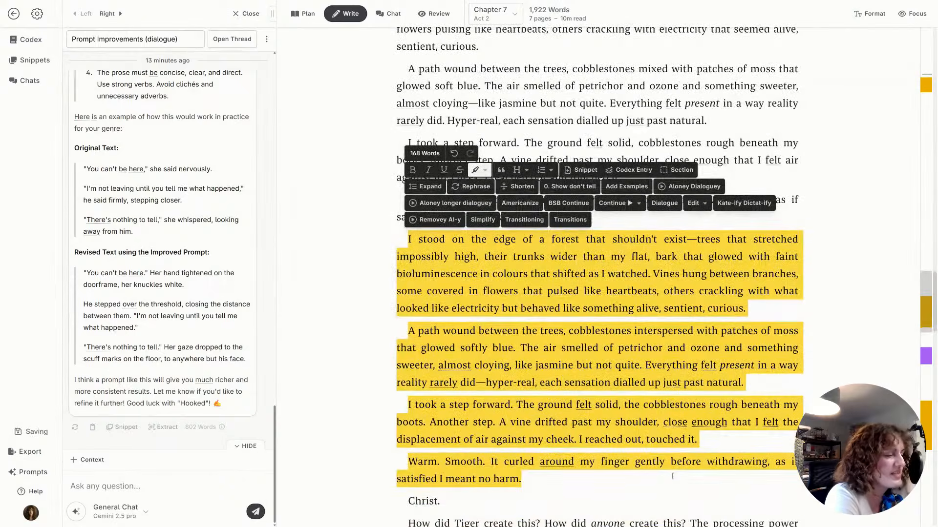
key("Delete")
key("Delete")
scroll(672, 476, "up", 3)
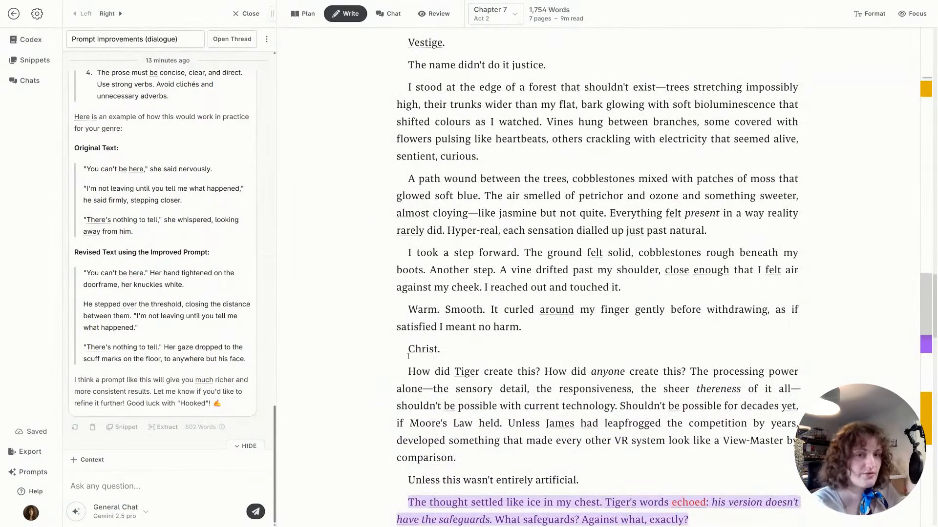
Insert an empty paragraph between the two purple-highlighted paragraphs, after "Against what, exactly?"
scroll(440, 337, "down", 5)
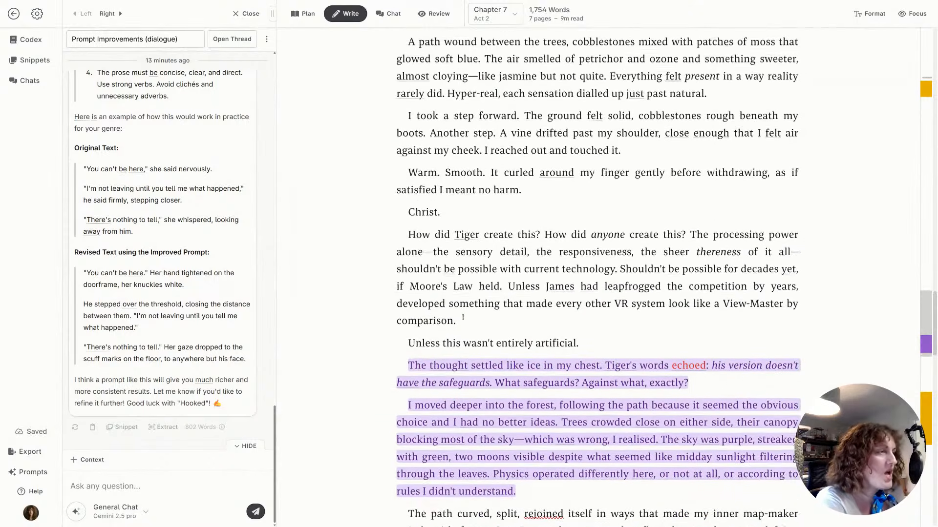
scroll(603, 156, "down", 4)
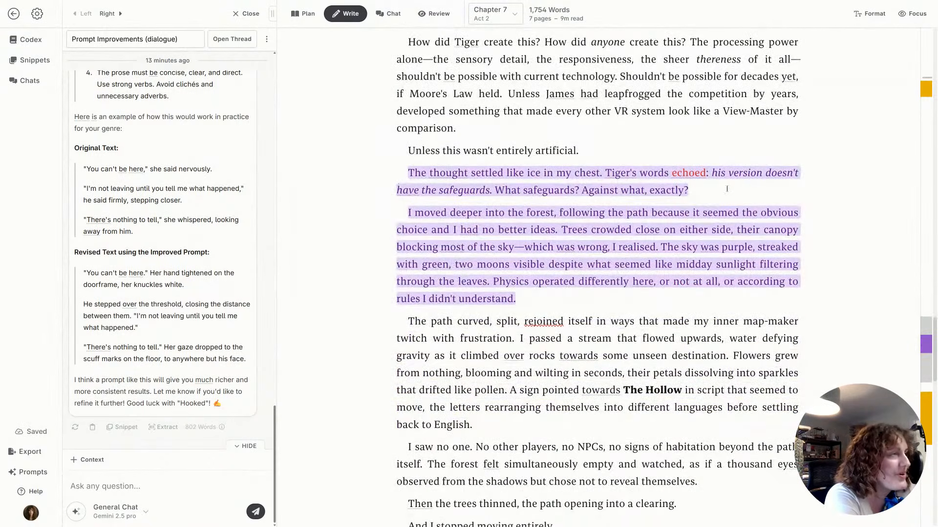
left_click(726, 187)
key("Return")
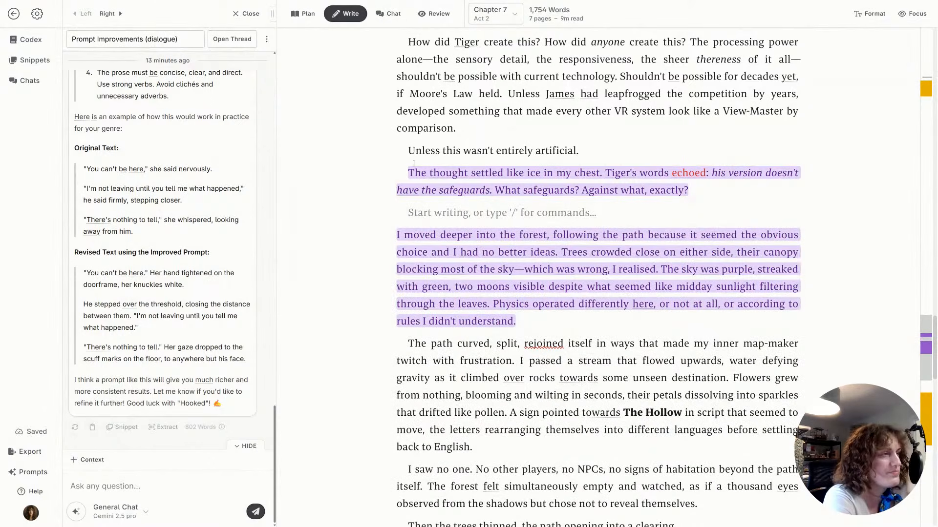
Open the Transitioning text replacement preset in the prompt library and review its expansion instructions and rules
left_click(39, 470)
scroll(407, 319, "down", 5)
scroll(407, 319, "down", 3)
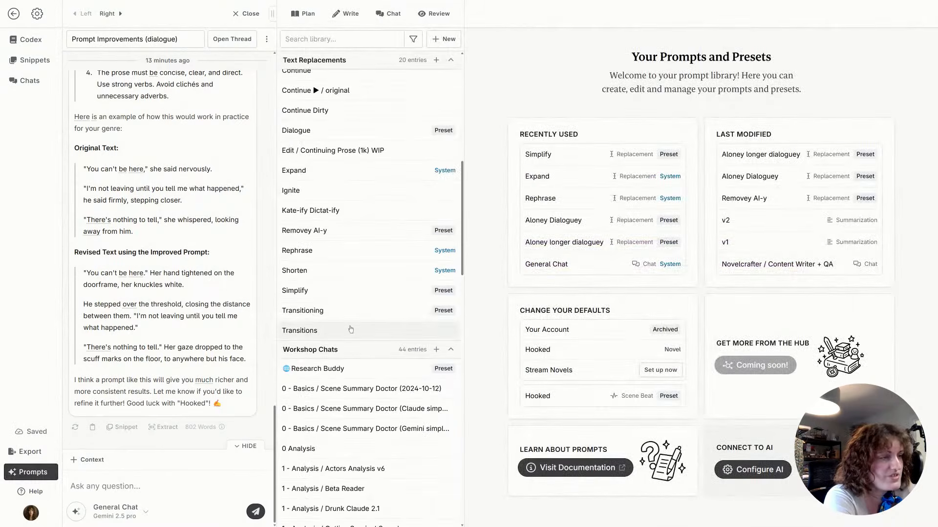
left_click(305, 305)
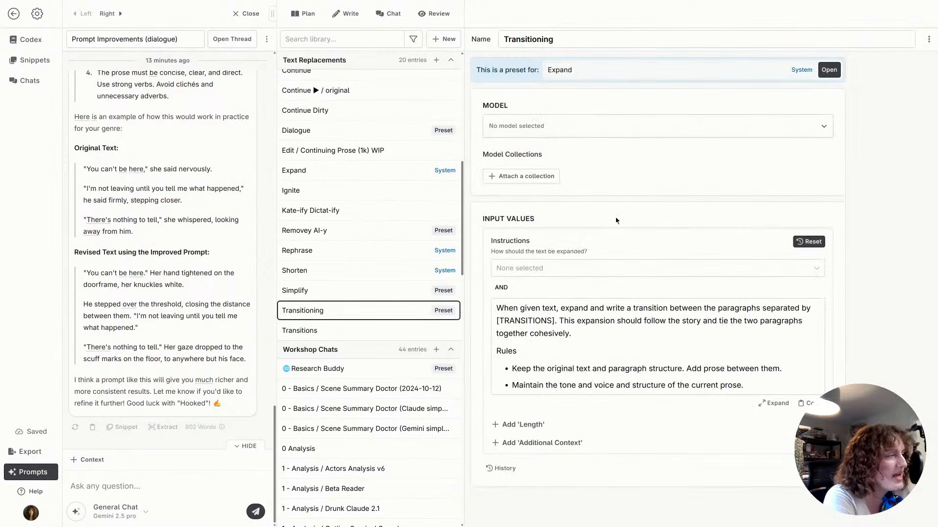
left_click_drag(496, 309, 595, 329)
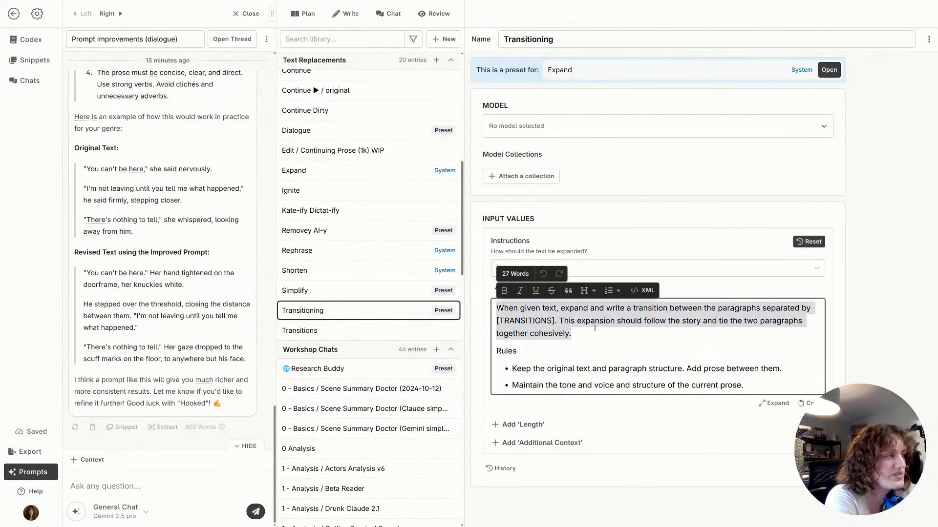
left_click(595, 329)
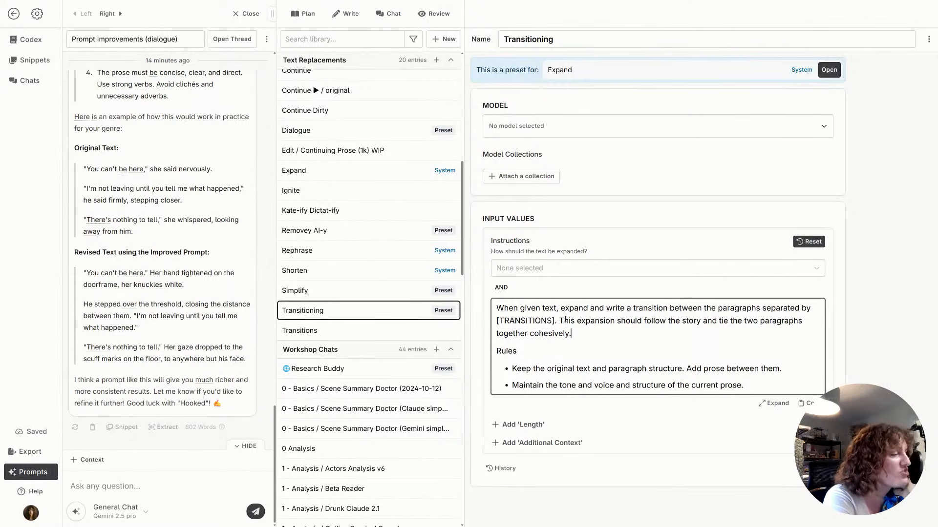
left_click_drag(561, 321, 602, 335)
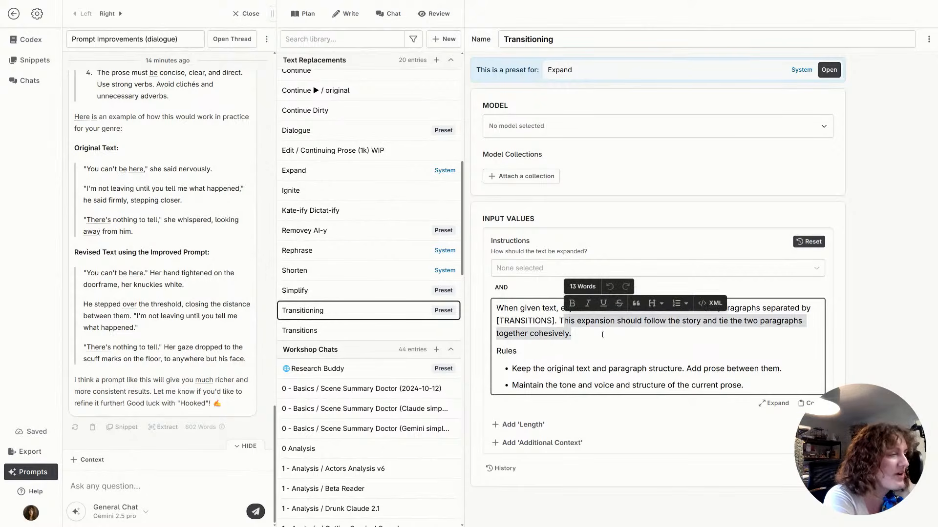
left_click(602, 335)
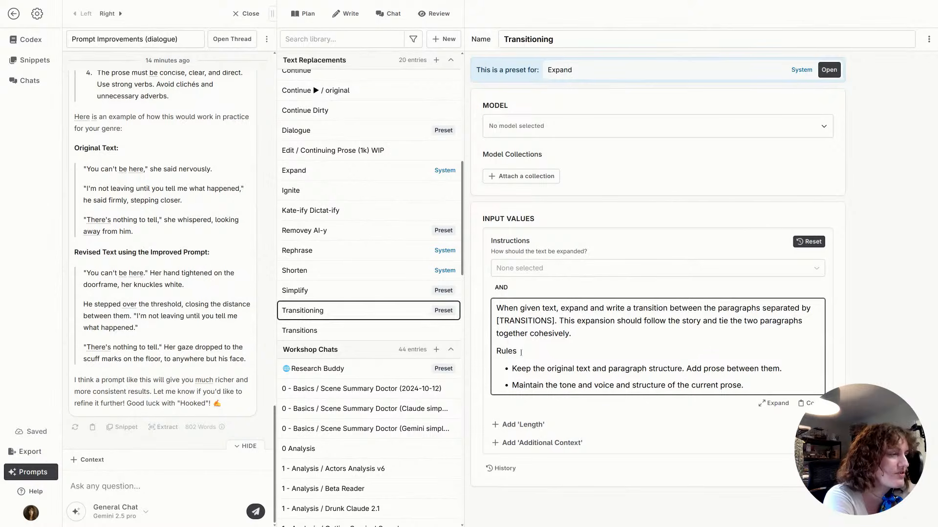
left_click_drag(781, 369, 634, 371)
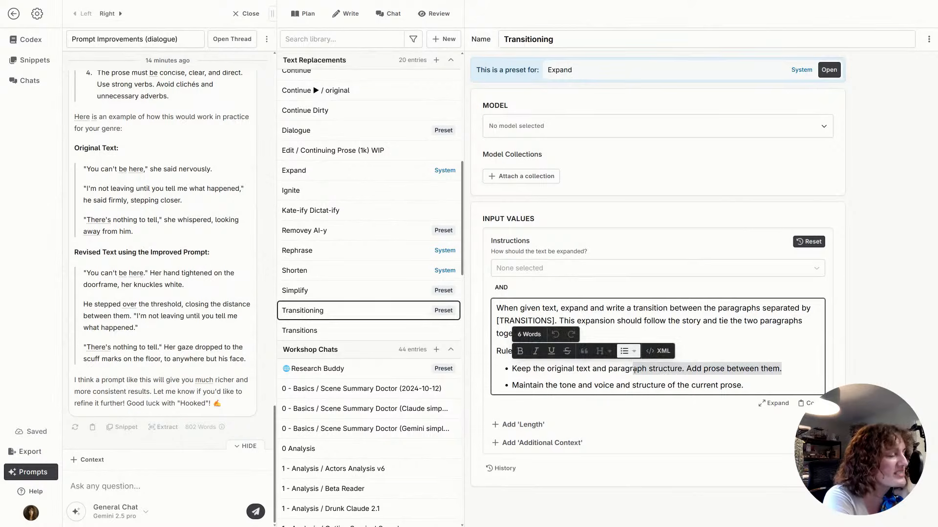
left_click(709, 366)
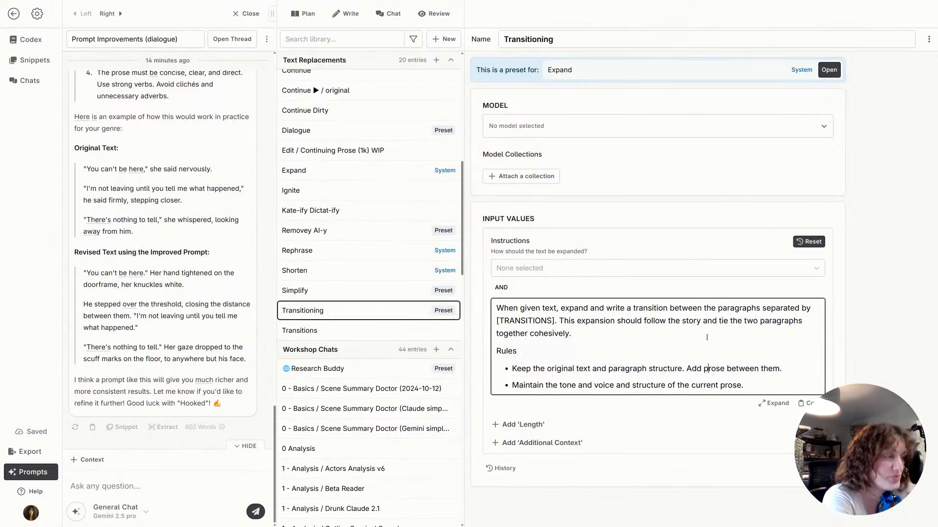
left_click_drag(545, 385, 623, 384)
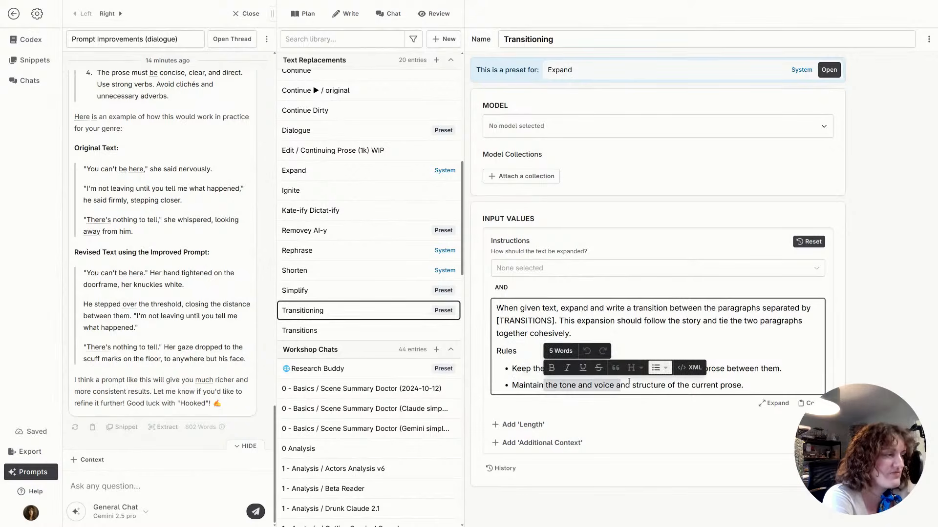
left_click(759, 381)
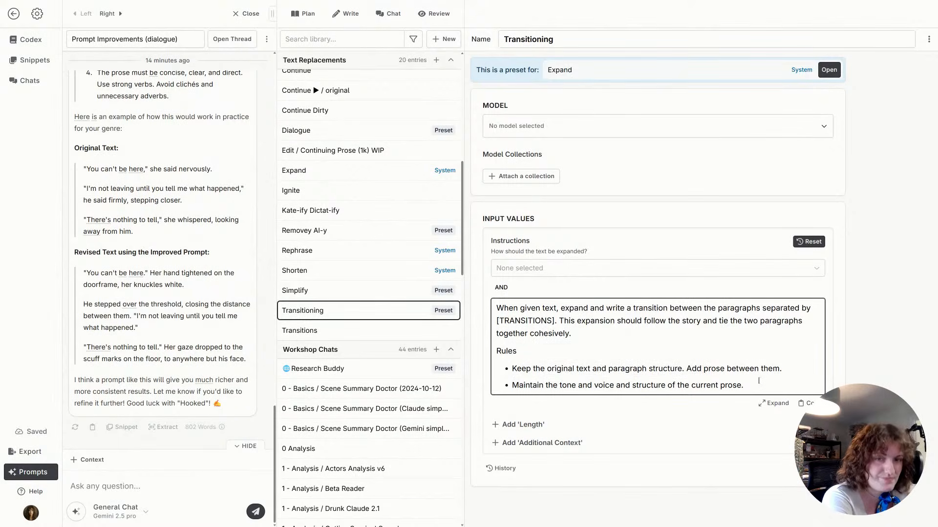
Return to the Chapter 7 manuscript and enter [TRANSITIONS] in the empty paragraph between the purple-highlighted paragraphs
left_click(345, 13)
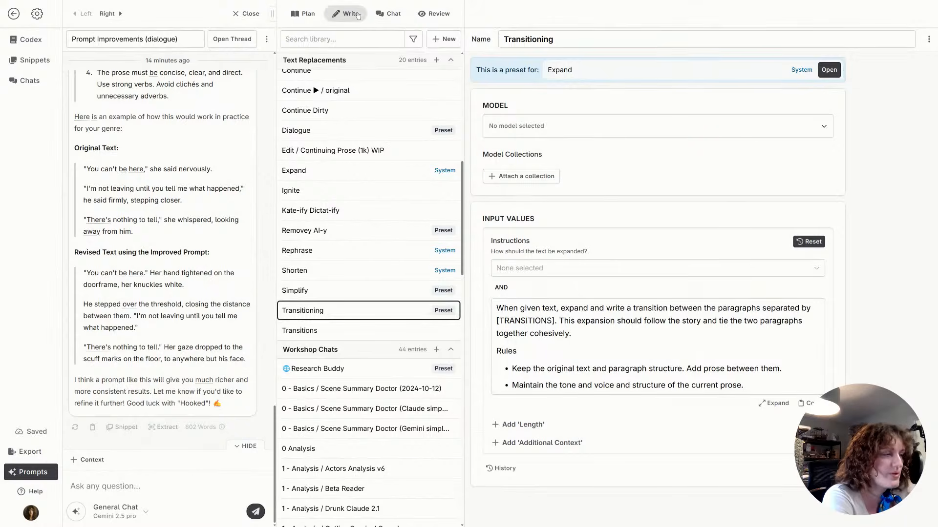
left_click(451, 250)
key("Caps_Lock")
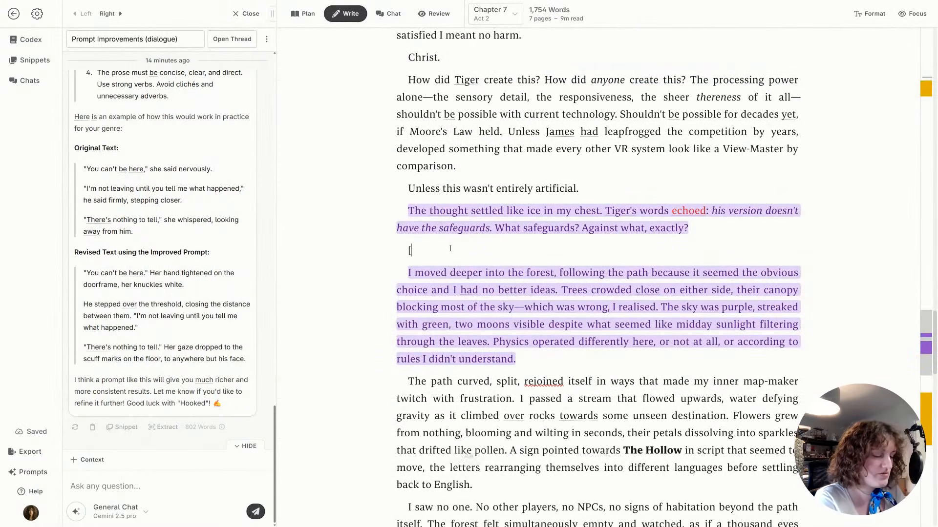
type("[TRANSITIONS]")
key("Caps_Lock")
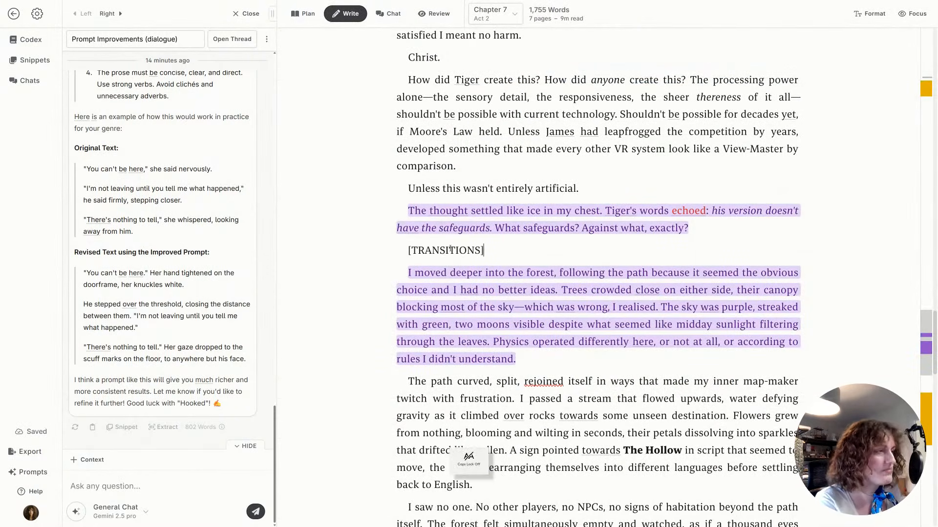
Expand the two purple-highlighted paragraphs and the [TRANSITIONS] marker using the Transitioning preset with Claude Sonnet 4, and look over the generated text
left_click_drag(406, 210, 565, 358)
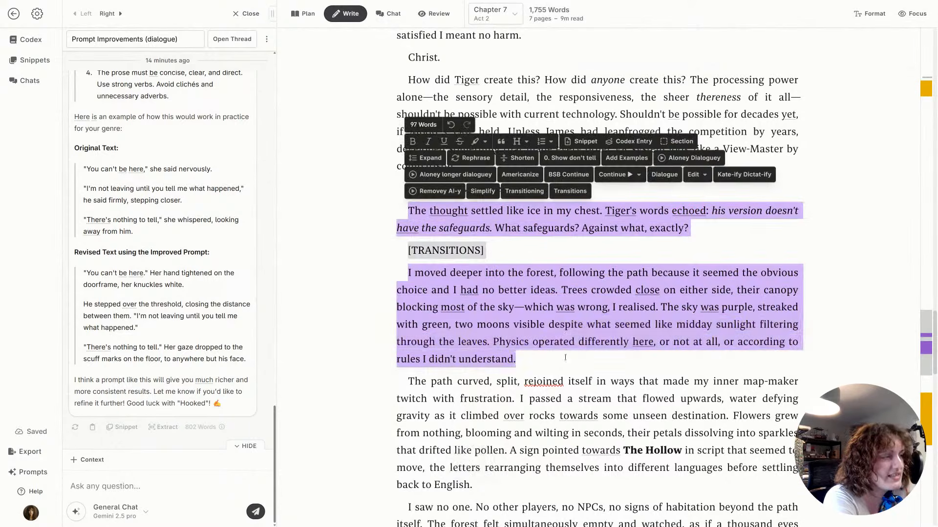
left_click(424, 159)
left_click(457, 268)
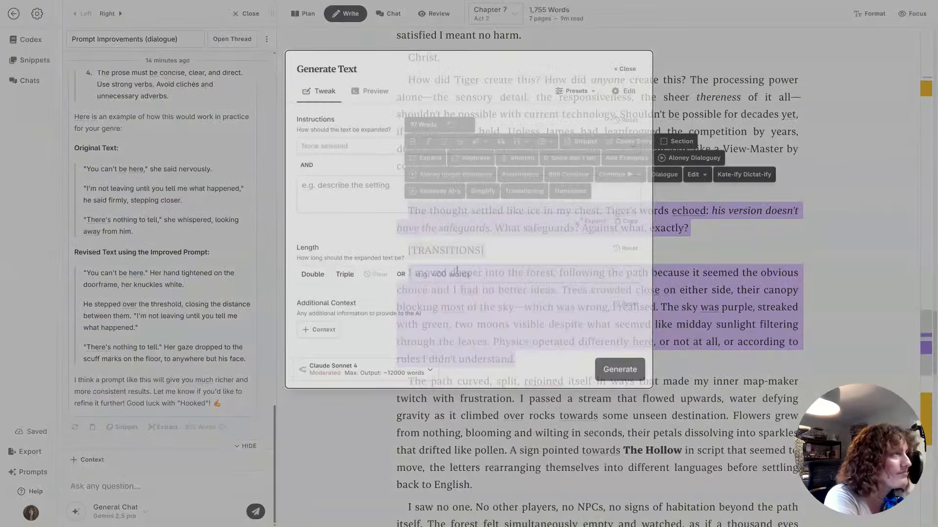
left_click(576, 88)
left_click(588, 140)
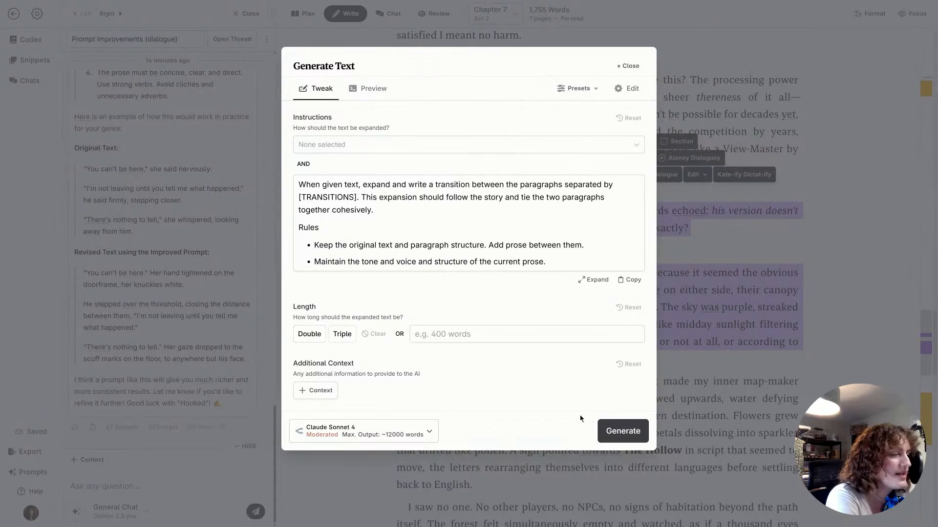
left_click(621, 427)
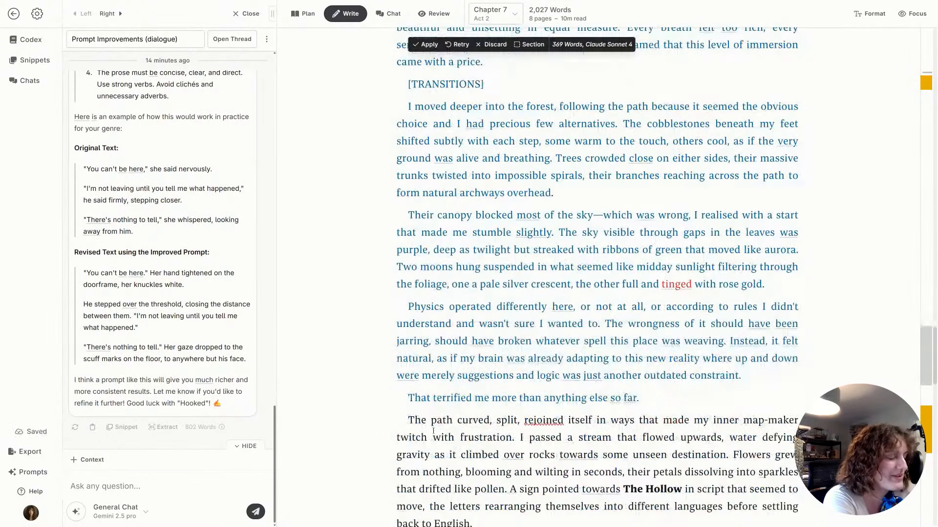
scroll(433, 432, "up", 5)
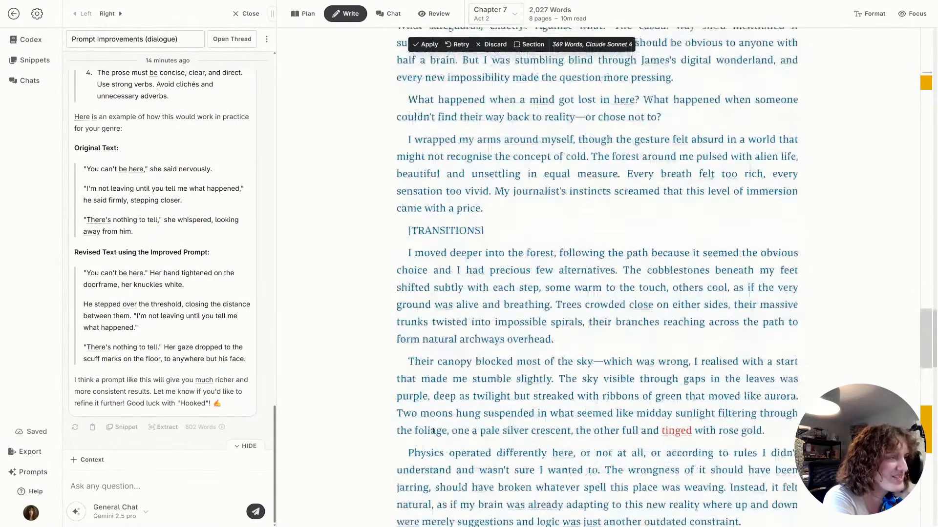
Discard the generated transition draft and set up a new expansion of the same passage with the Transitioning preset
scroll(432, 432, "up", 1)
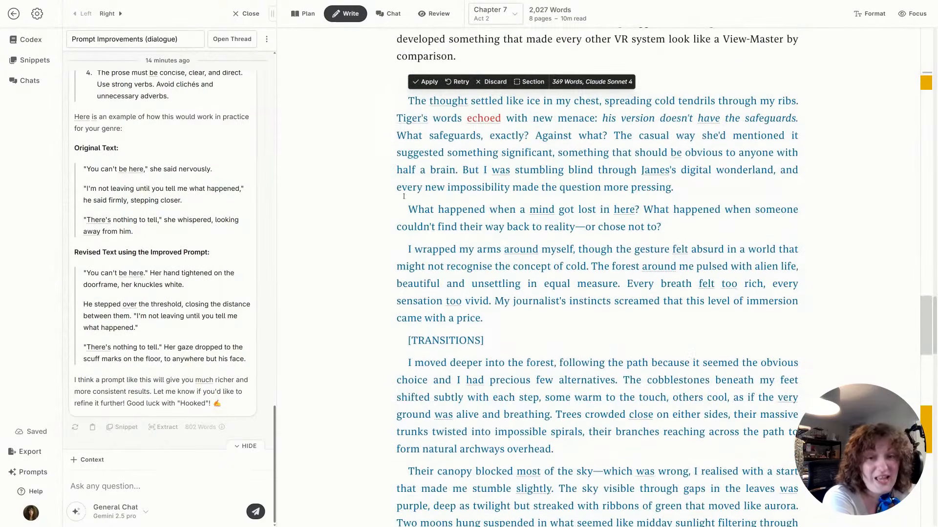
left_click(493, 83)
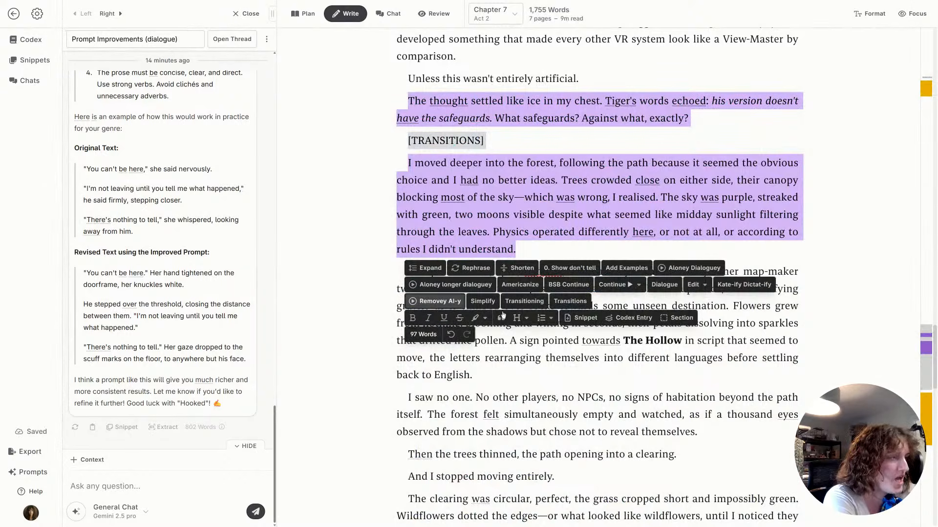
left_click(425, 267)
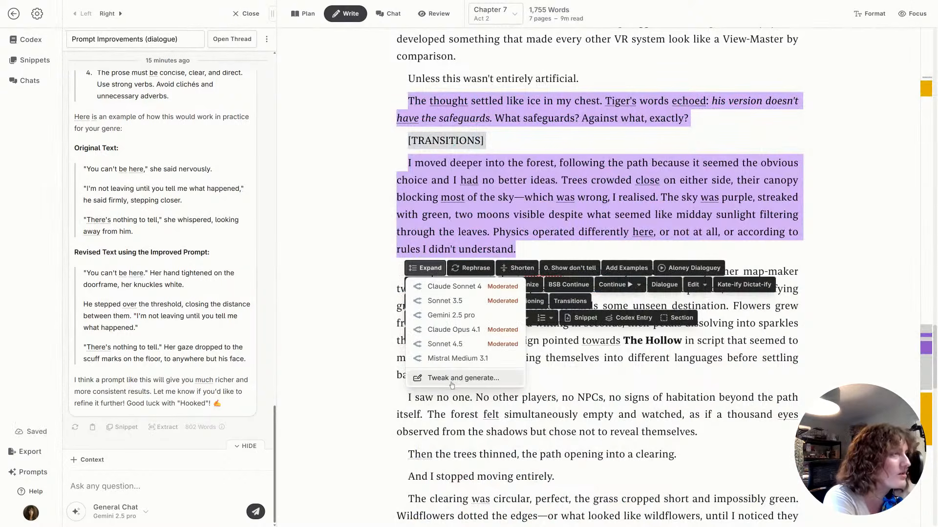
left_click(452, 383)
left_click(577, 88)
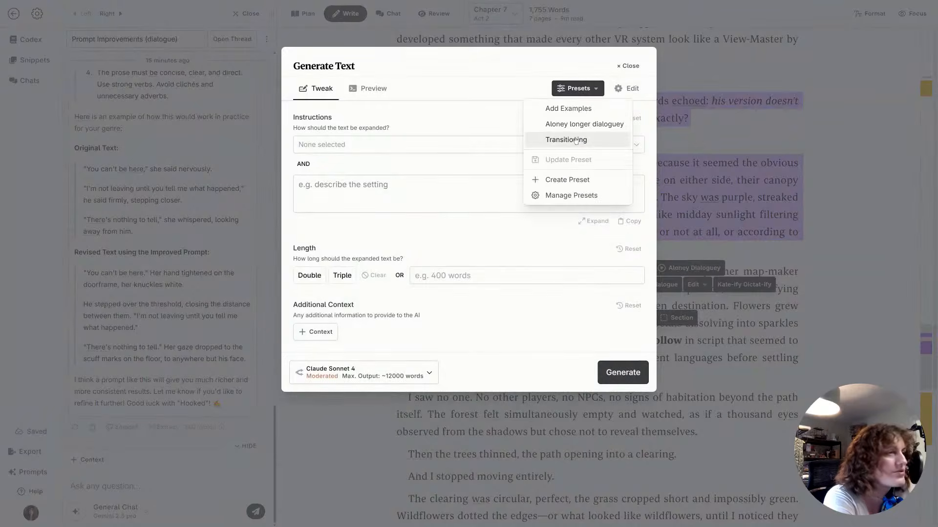
left_click(571, 140)
Add a third rule to the expansion instructions reading "Remove [TRANSITIONS] when rewriting"
left_click(326, 213)
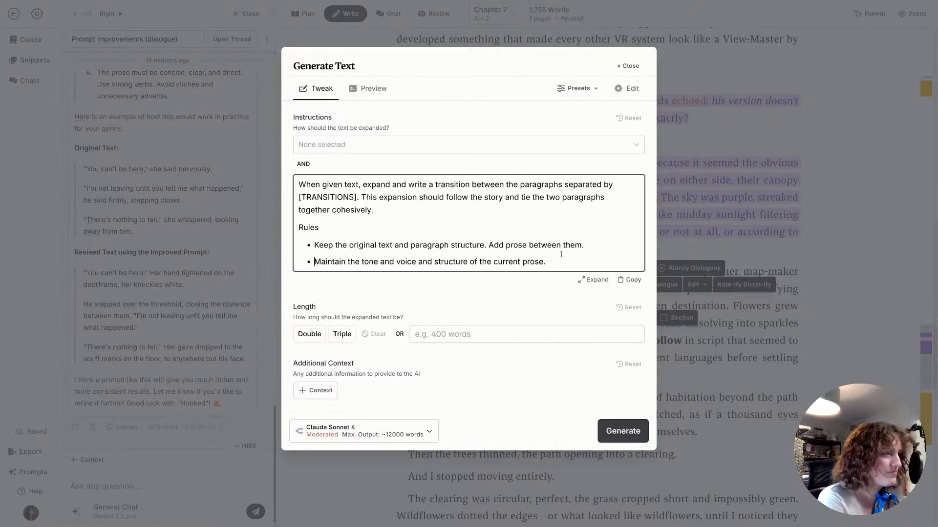
key("Return")
type("Remove")
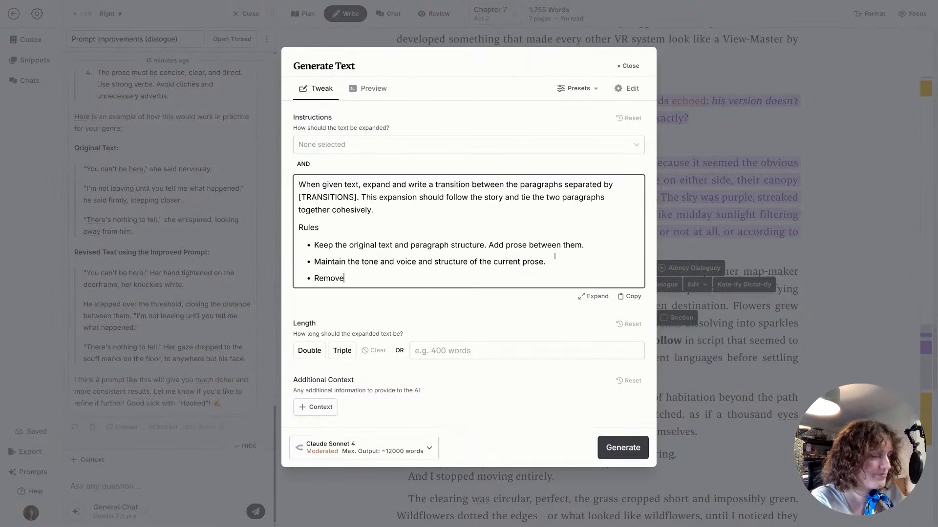
type(" [TRANSITIONS]")
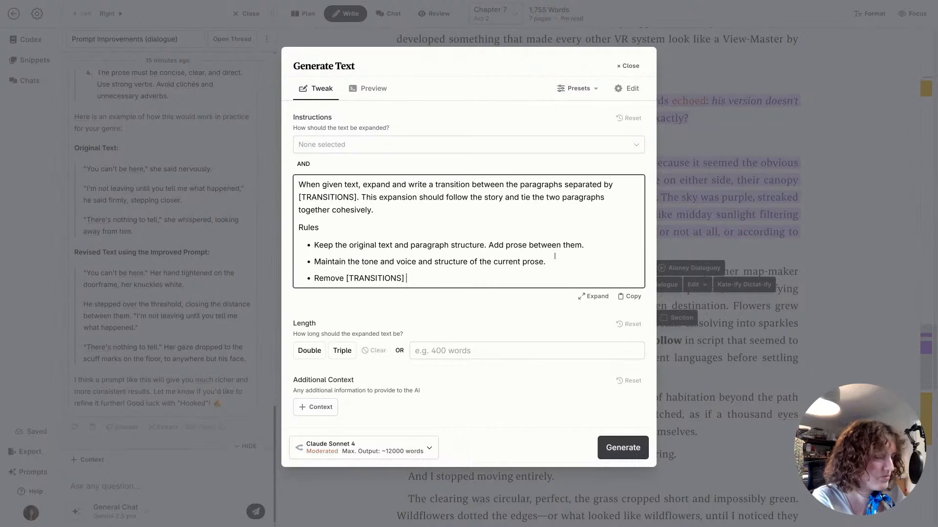
key("Caps_Lock")
type("once you")
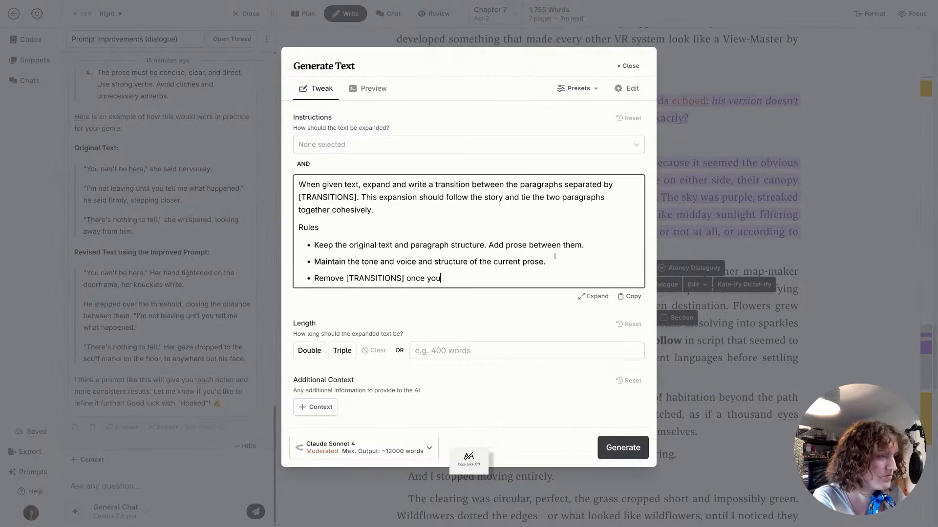
key("BackSpace")
key("BackSpace")
key("BackSpace")
key("BackSpace")
key("BackSpace")
key("BackSpace")
key("BackSpace")
key("BackSpace")
type("when")
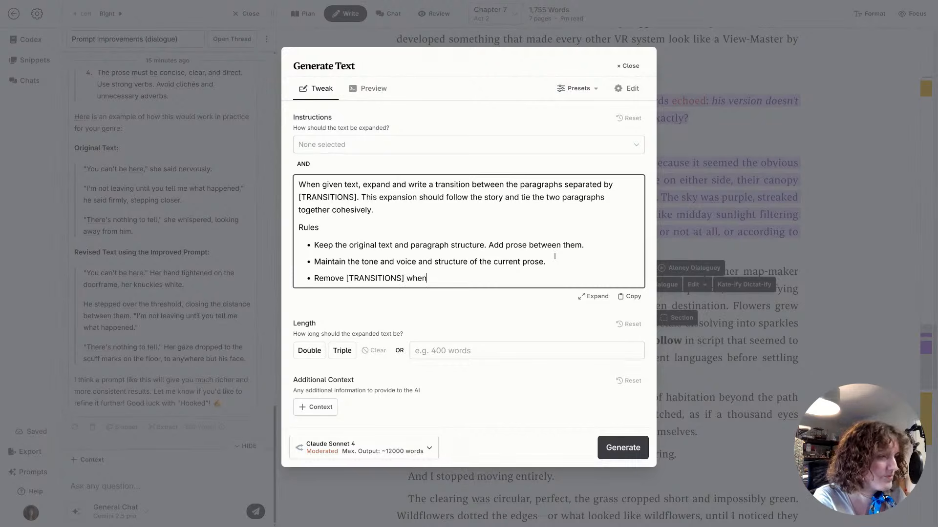
type(" rewriting")
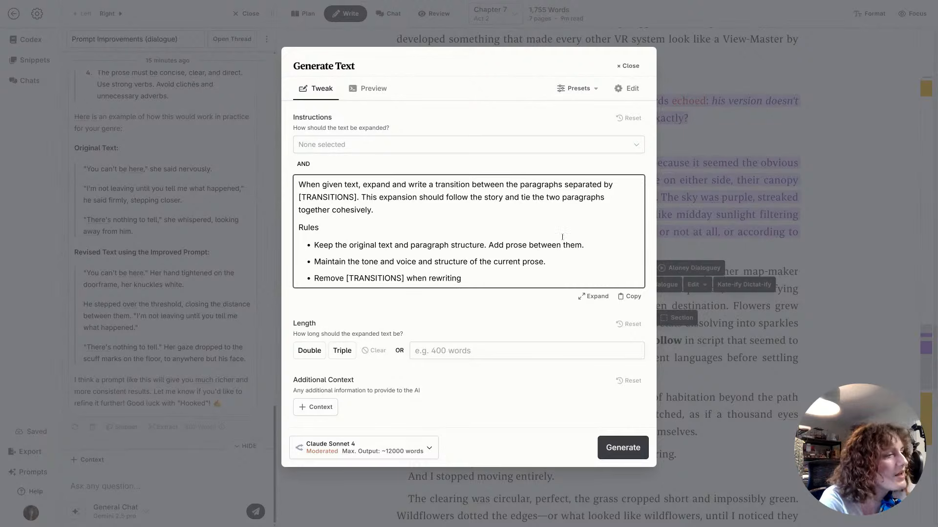
Generate the expansion at double length with Sonnet 4.5, look over the added paragraphs, and discard the draft
left_click(298, 355)
left_click(361, 448)
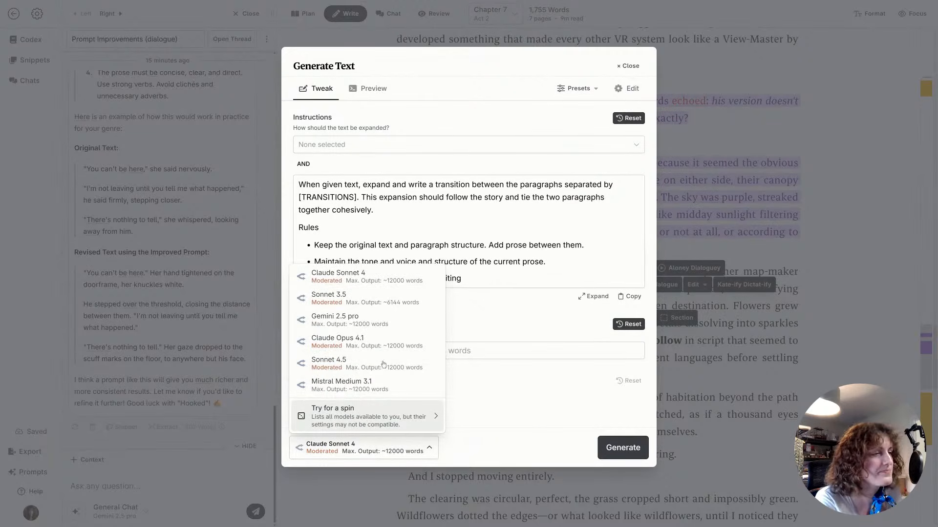
left_click(386, 362)
left_click(624, 447)
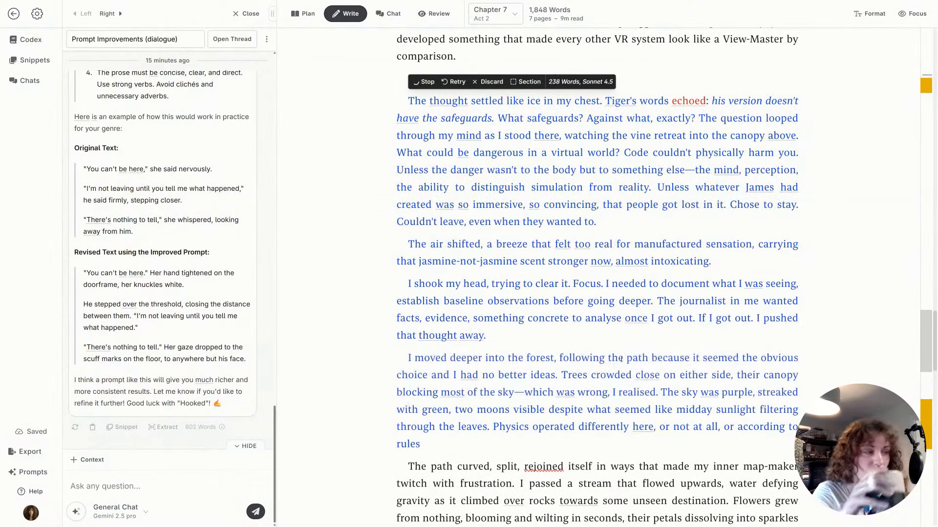
scroll(651, 341, "down", 1)
scroll(655, 334, "up", 1)
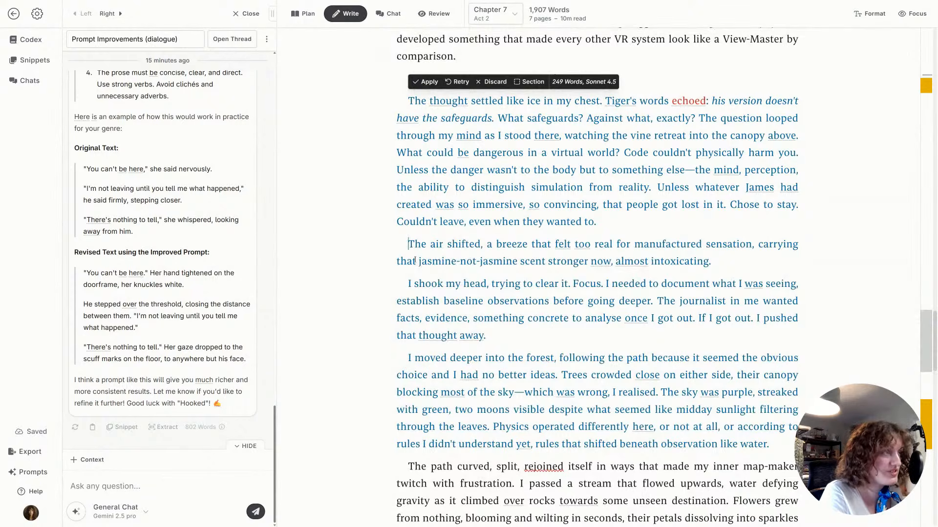
left_click_drag(401, 241, 526, 328)
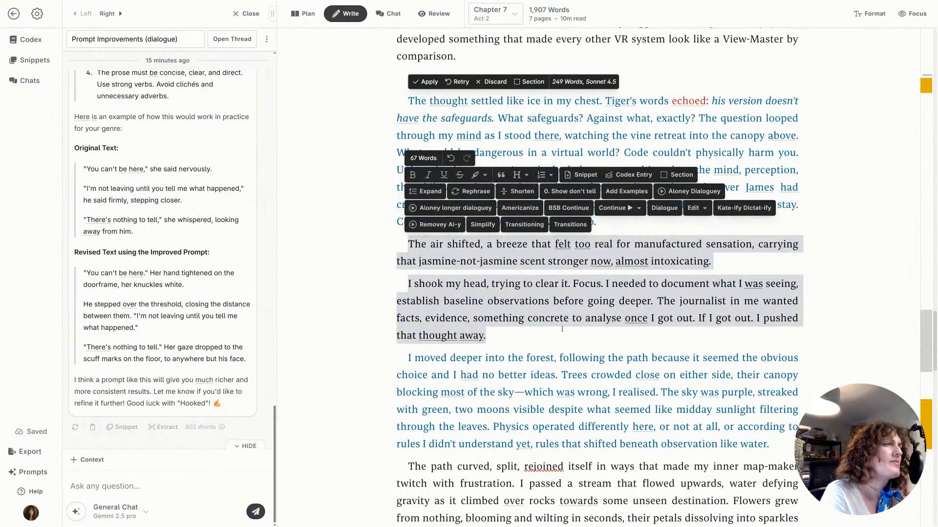
left_click(561, 334)
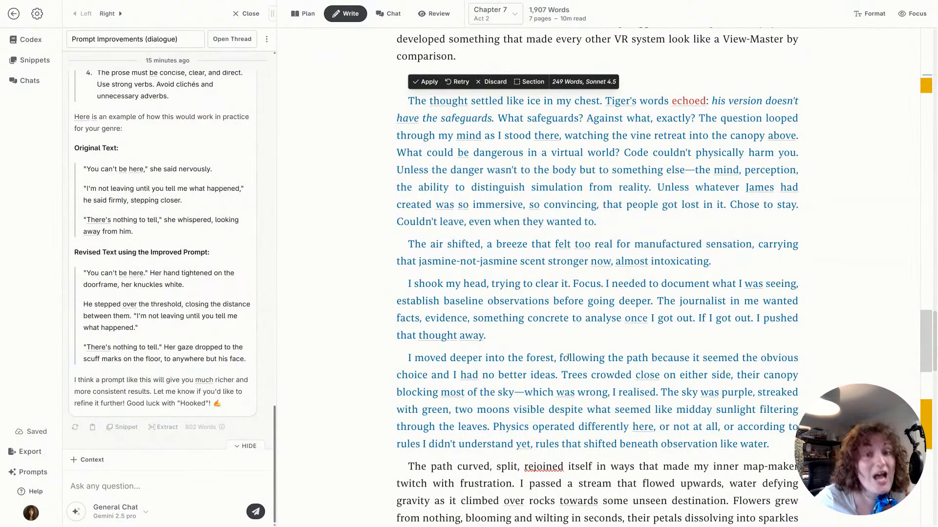
left_click(499, 81)
Copy the full instruction text, including the new removal rule, from the most recently used values of the Expand prompt
left_click(426, 274)
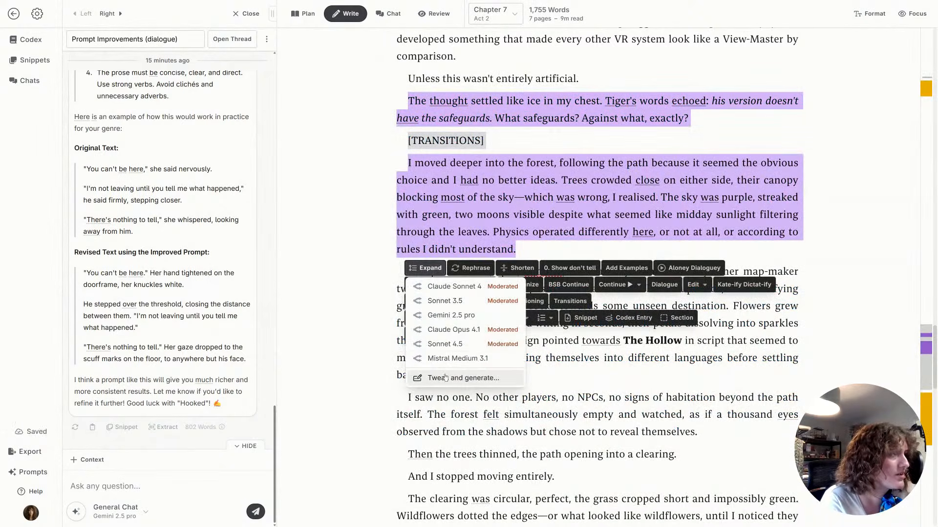
left_click(446, 377)
left_click(630, 88)
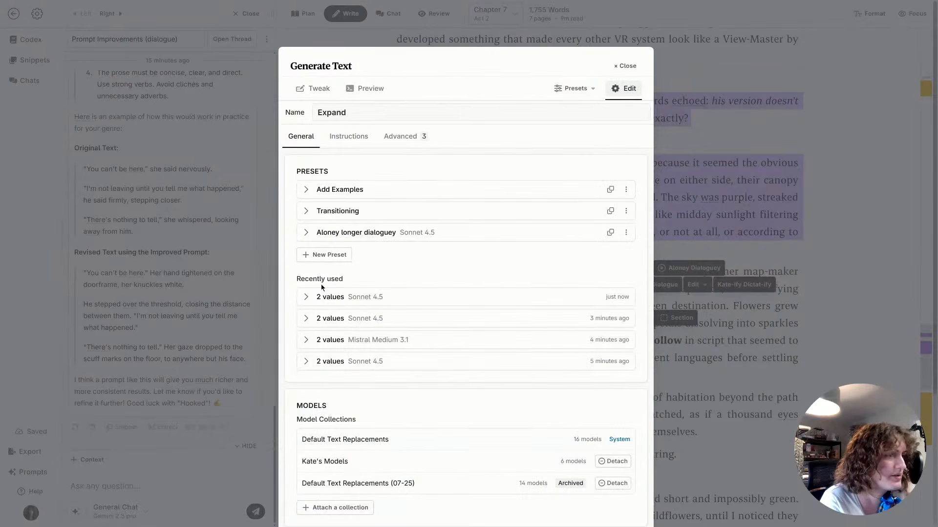
left_click(305, 297)
scroll(437, 250, "down", 5)
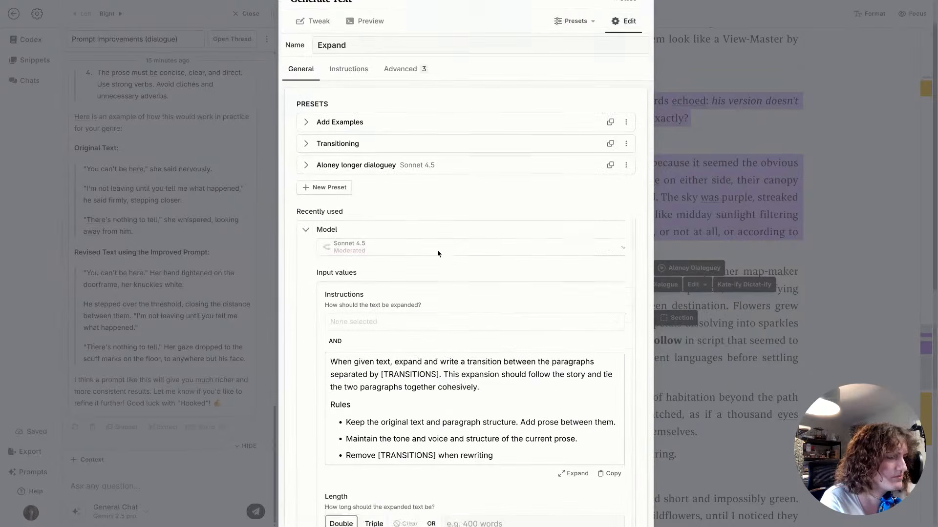
left_click(470, 449)
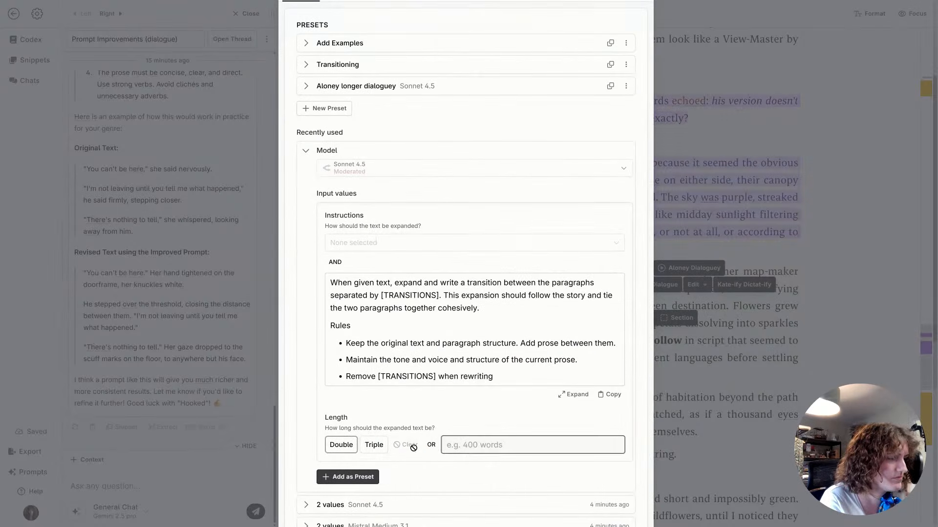
left_click(439, 312)
left_click_drag(503, 379, 316, 289)
key("ctrl+c")
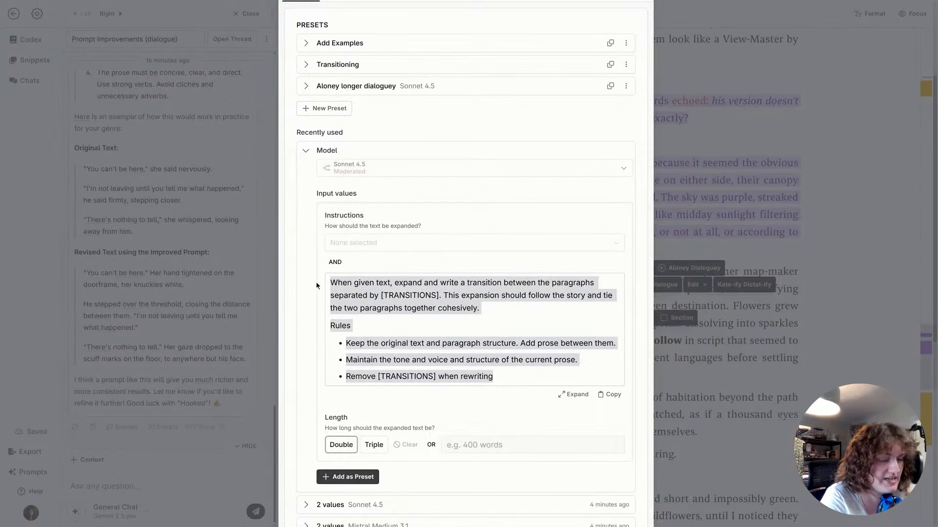
Replace the instructions in the Transitioning preset with the copied text
scroll(522, 219, "up", 3)
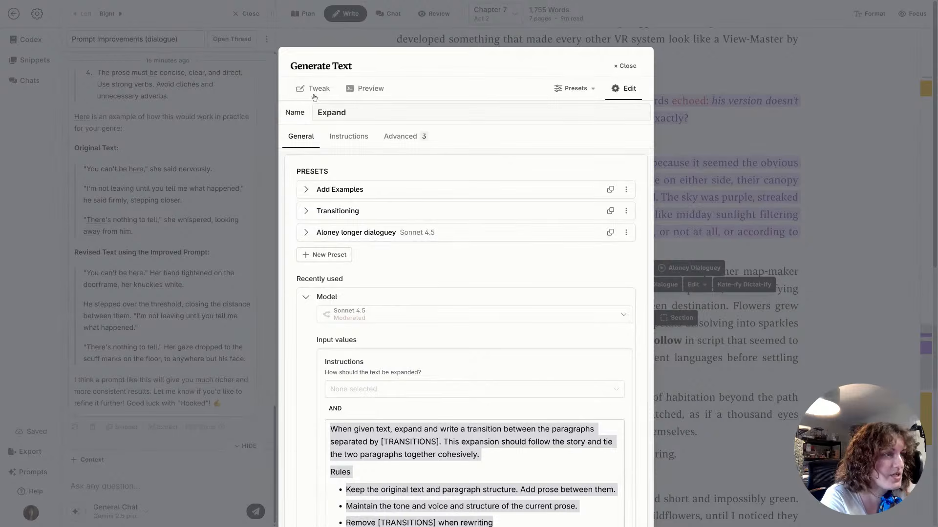
left_click(305, 211)
left_click(410, 356)
key("ctrl+a")
key("ctrl+v")
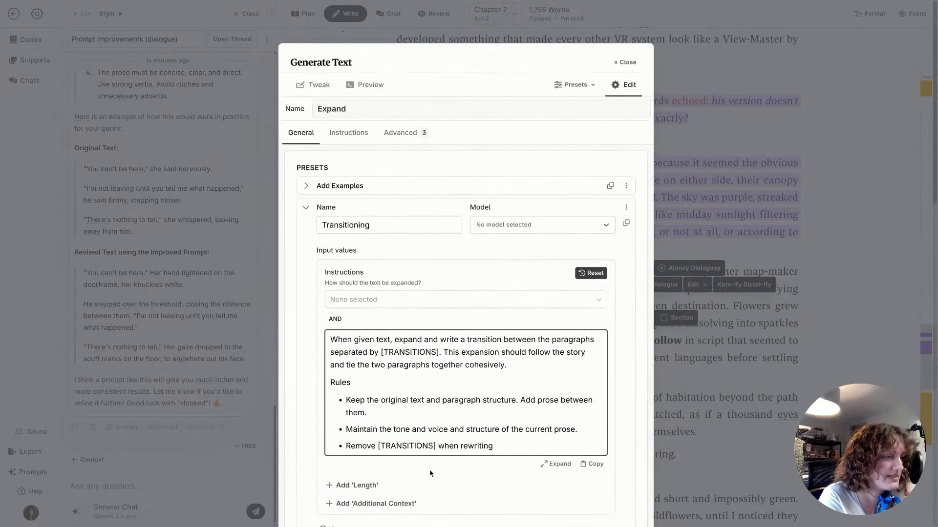
Add a length setting to the Transitioning preset and set it to "add one paragraph"
scroll(429, 470, "down", 1)
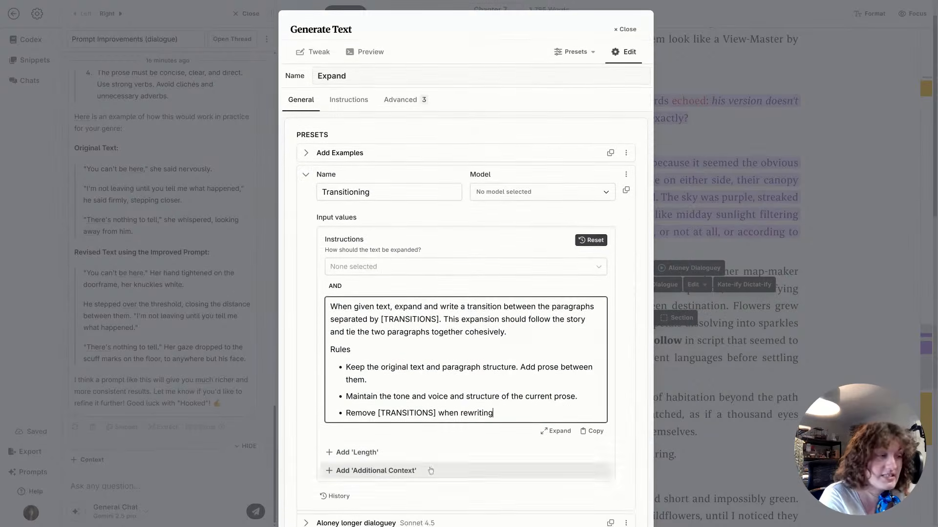
left_click(381, 451)
left_click(478, 476)
type("ad")
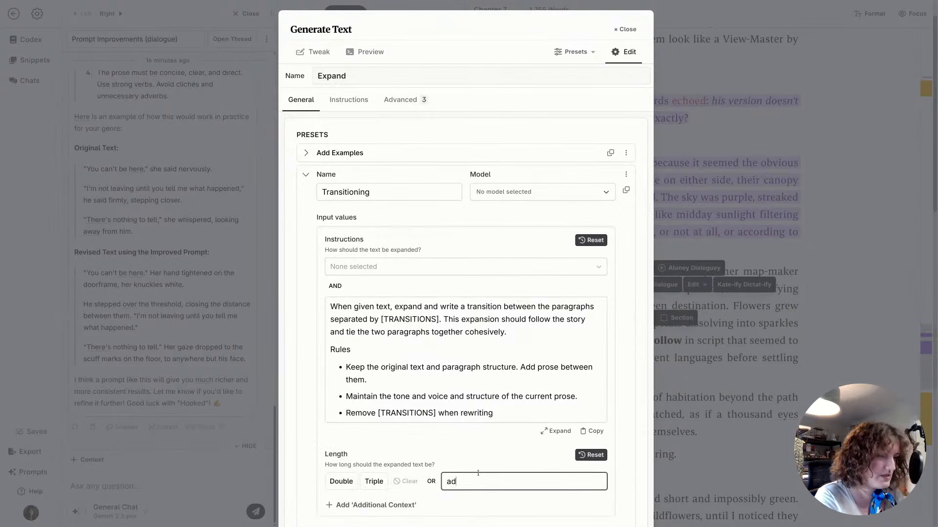
type("d one paragraph")
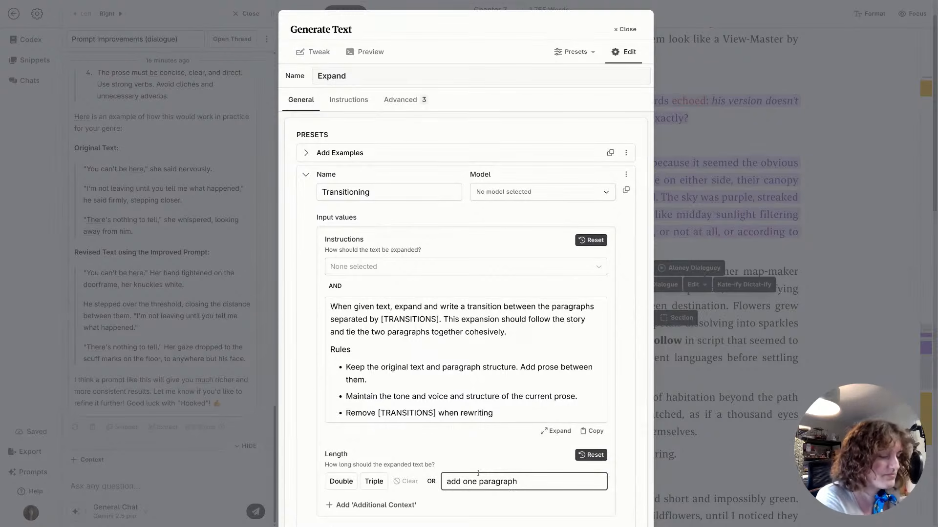
scroll(446, 459, "down", 2)
scroll(442, 446, "down", 2)
scroll(442, 446, "up", 5)
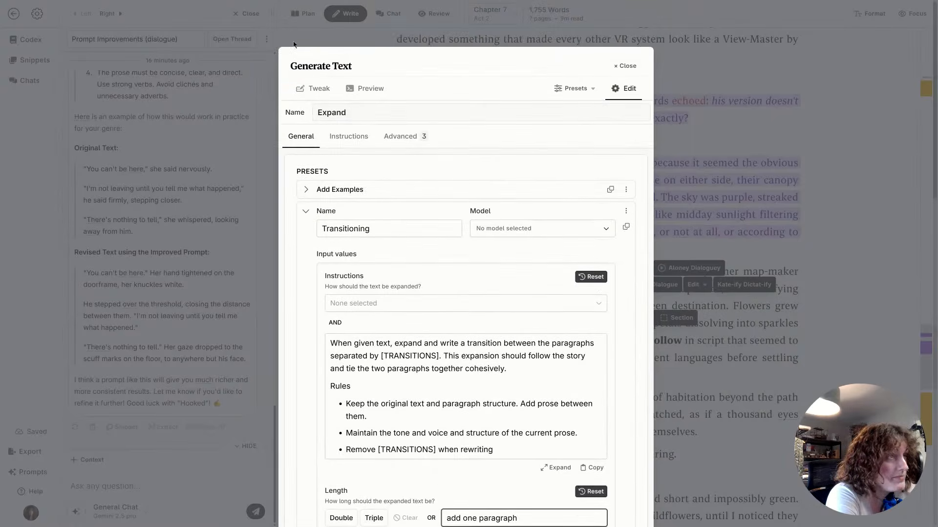
Load the updated Transitioning preset to check its instructions and length, and close the generation dialog without generating
left_click(314, 88)
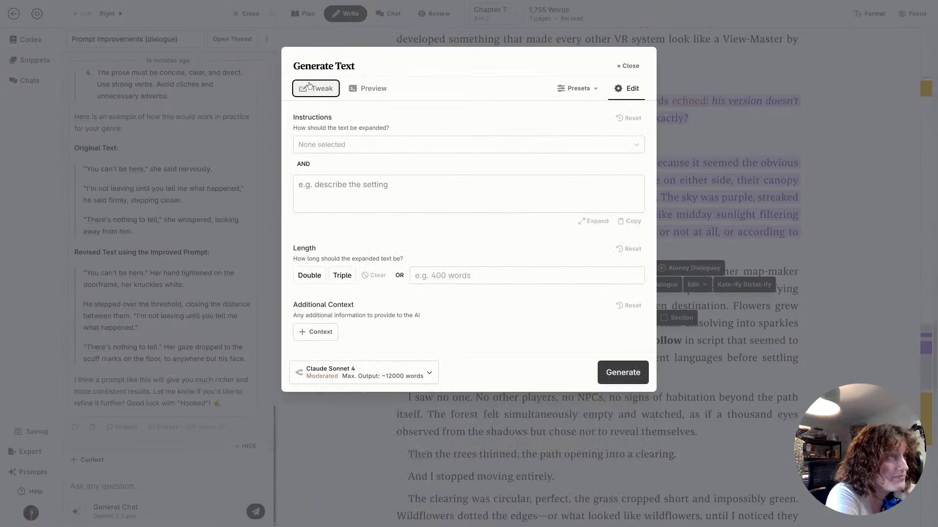
left_click(618, 88)
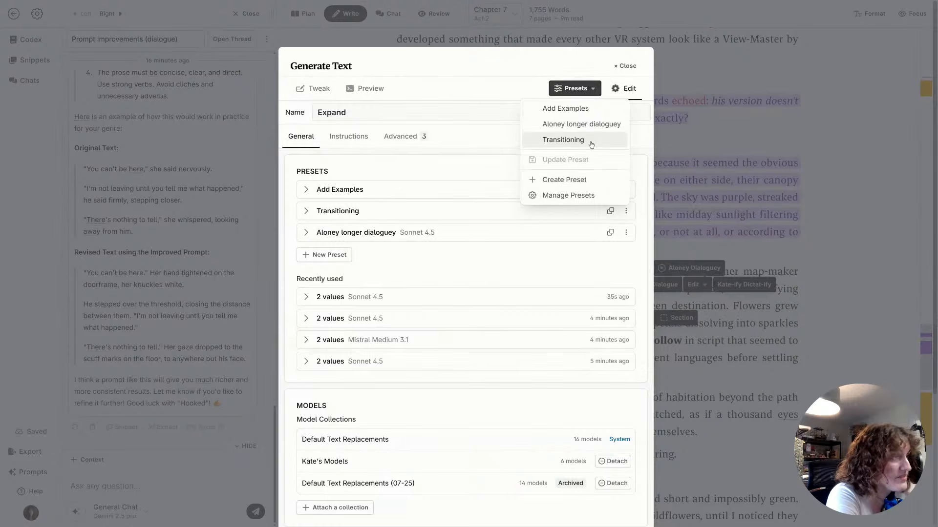
left_click(314, 88)
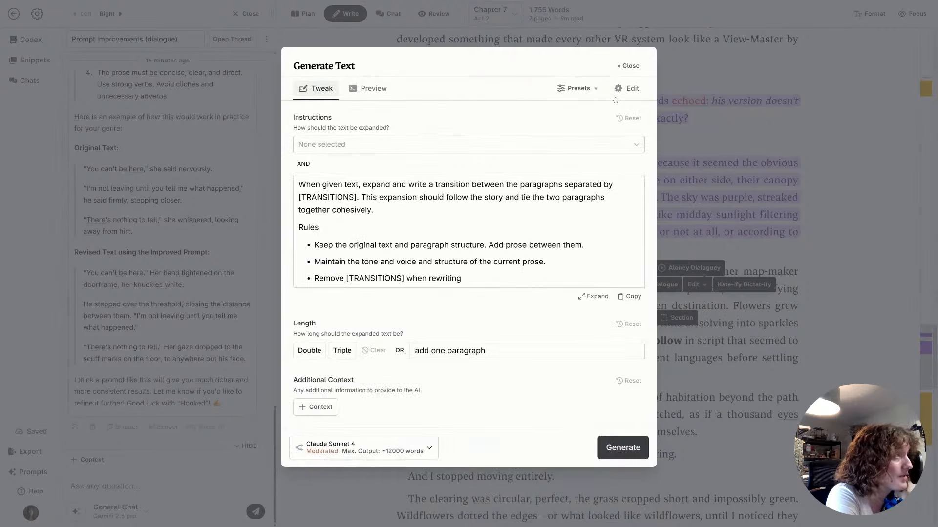
left_click(628, 65)
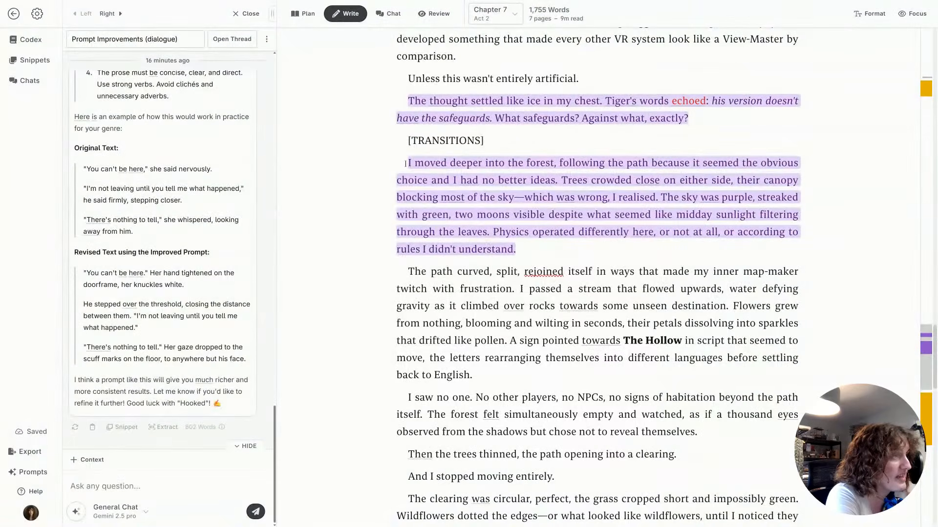
Expand the two purple-highlighted paragraphs and the [TRANSITIONS] marker using the Transitioning preset with Sonnet 4.5
left_click_drag(407, 157, 478, 180)
left_click_drag(408, 161, 516, 250)
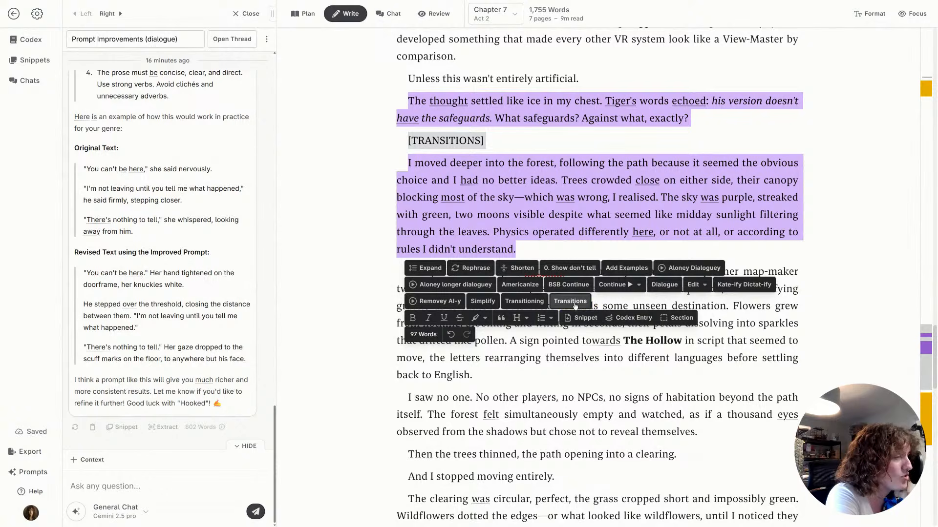
left_click(524, 301)
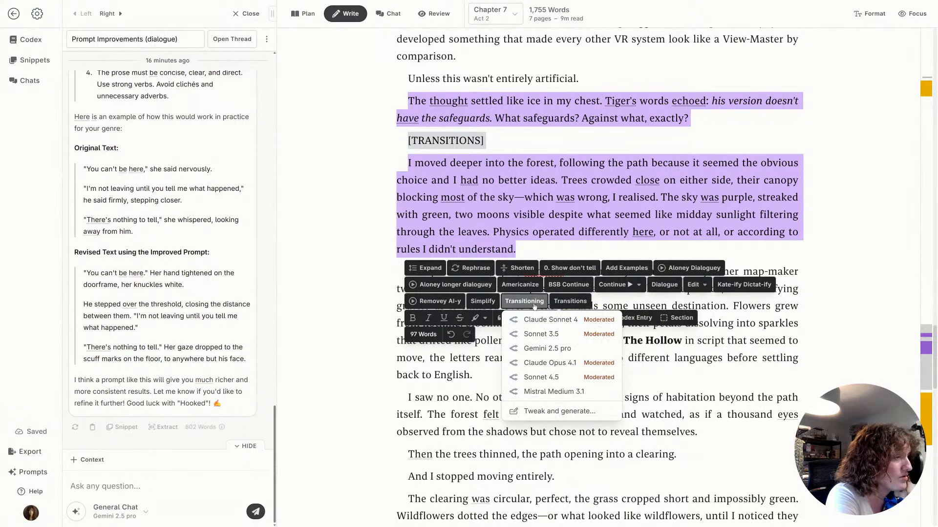
left_click(558, 378)
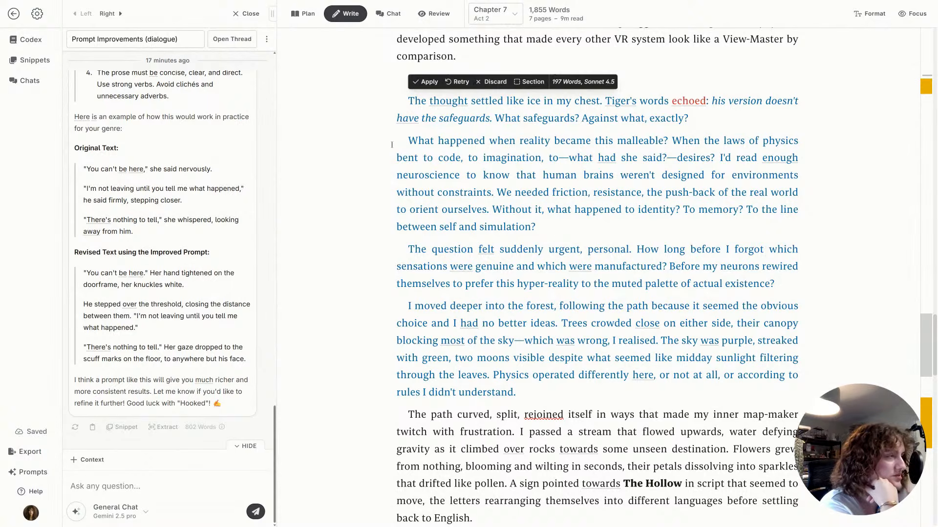
Apply the generated transition to the manuscript and look over the first added paragraph, starting "What happened when reality became this malleable?"
left_click(414, 82)
left_click_drag(406, 140, 568, 226)
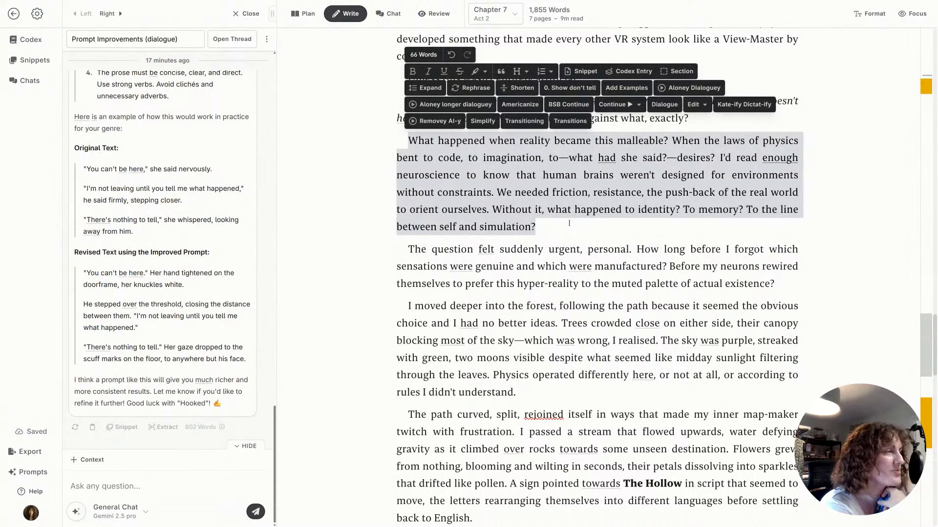
left_click(568, 222)
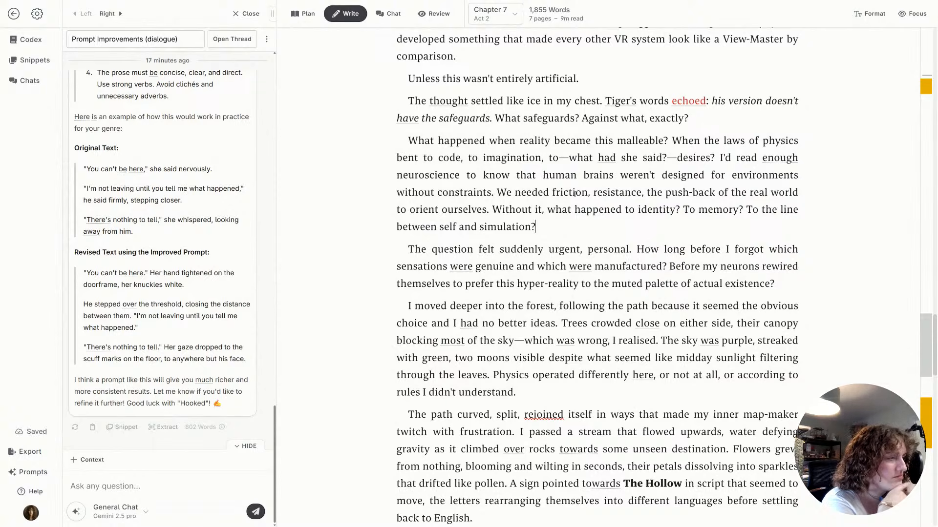
Select the passage from "What happened when reality became this malleable?" through "chose not to reveal themselves" and open it for rephrasing with custom instructions
scroll(575, 194, "down", 1)
scroll(575, 195, "down", 2)
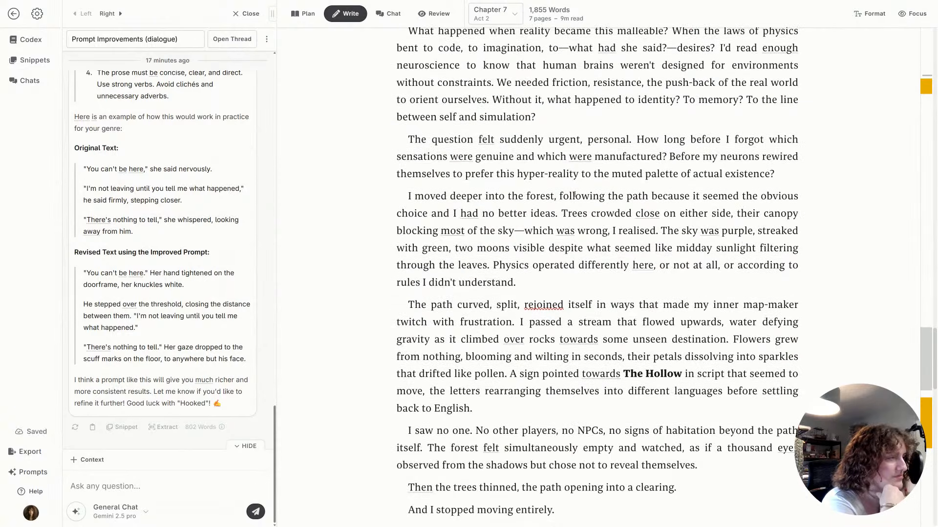
scroll(575, 194, "down", 3)
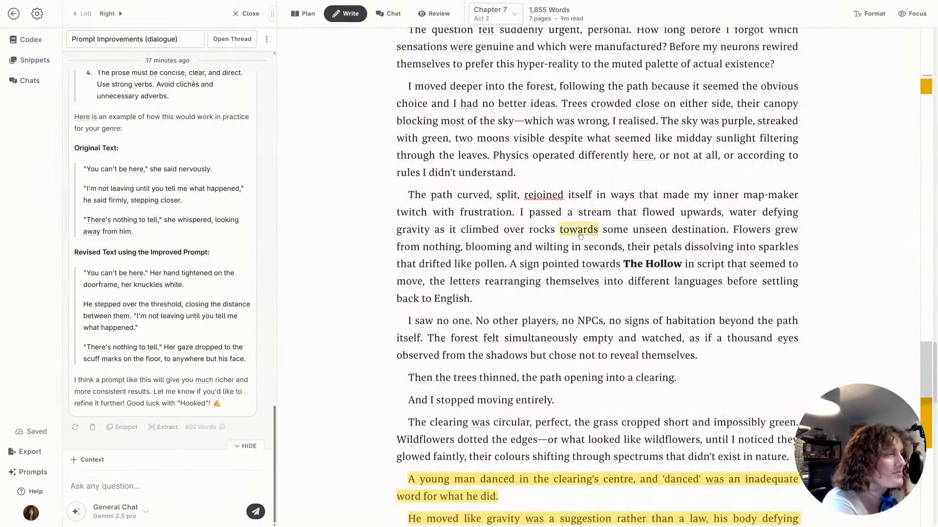
scroll(565, 253, "up", 4)
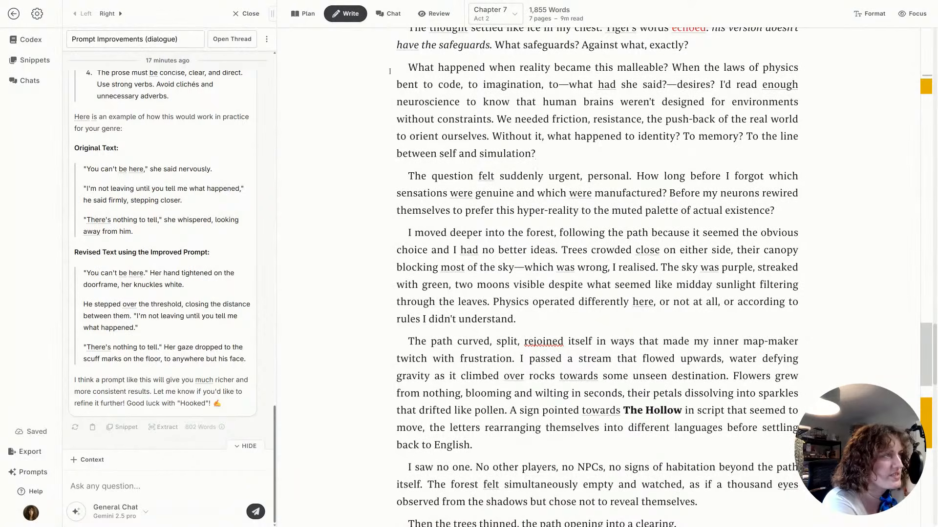
left_click_drag(411, 68, 714, 472)
scroll(588, 376, "down", 1)
scroll(655, 399, "up", 3)
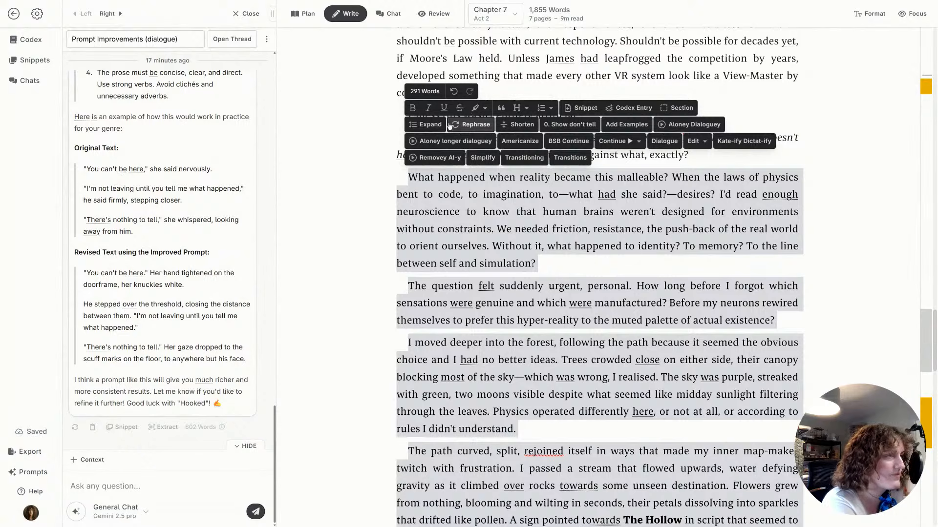
left_click(471, 125)
left_click(493, 300)
left_click(594, 88)
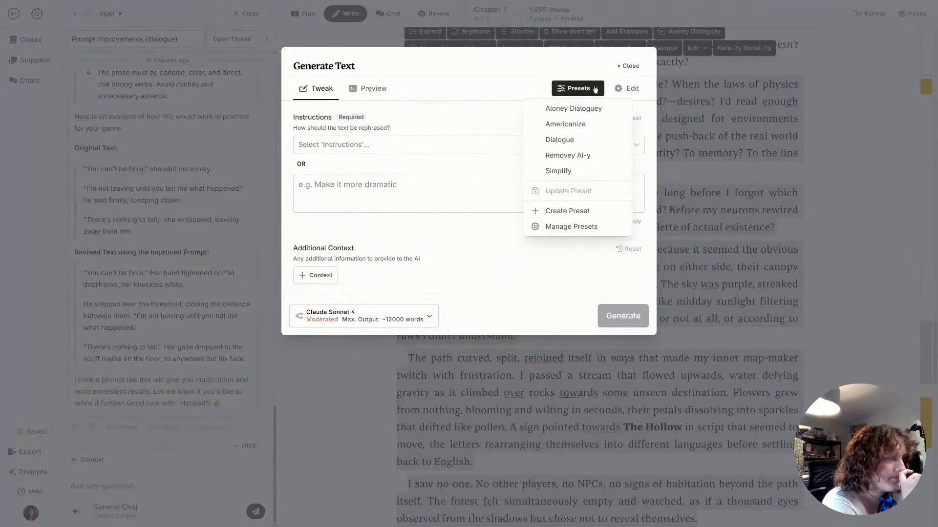
left_click(339, 189)
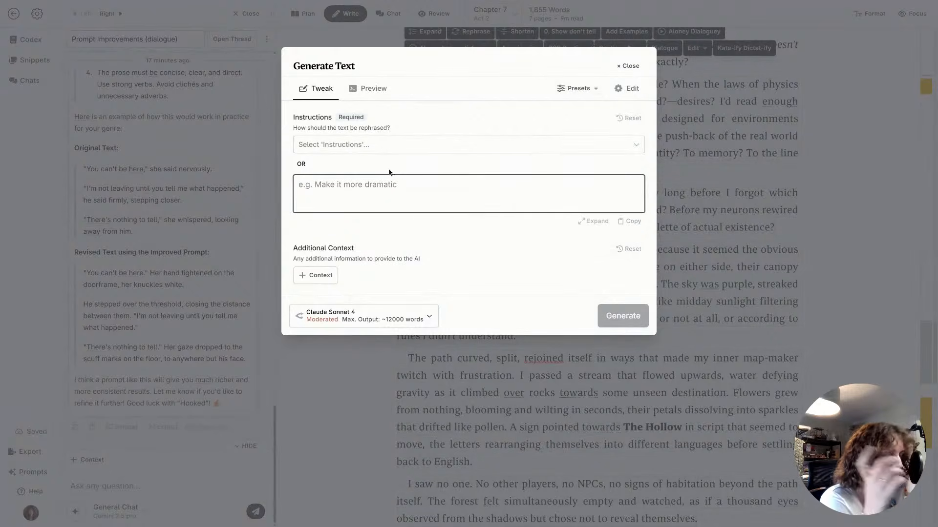
Copy the recently used "Make this prose more sassy" instruction from the Rephrase prompt's settings into the custom instructions for this generation
left_click(628, 88)
left_click(317, 341)
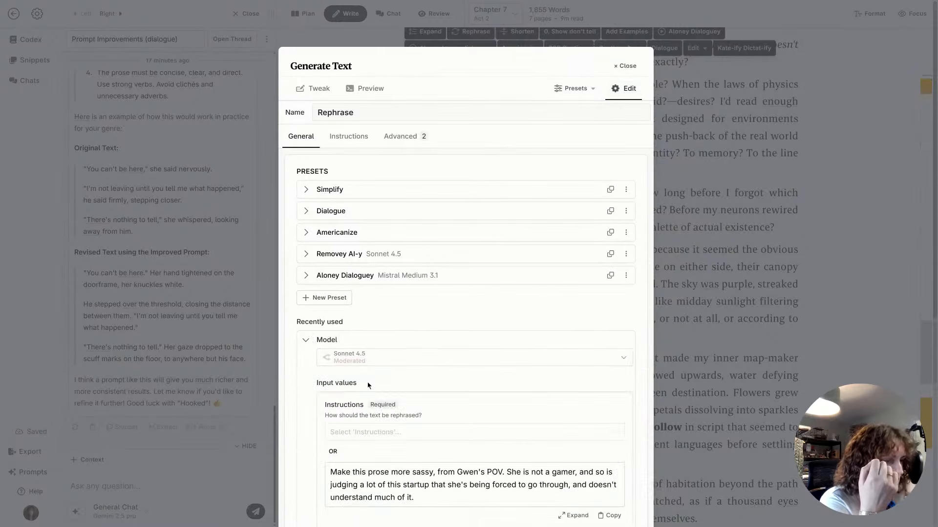
scroll(370, 386, "down", 2)
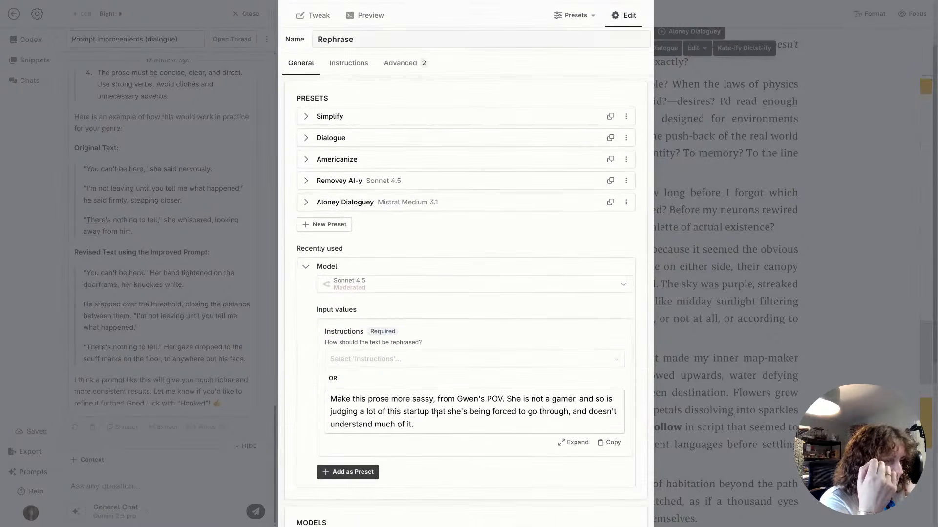
triple_click(480, 399)
key("ctrl+c")
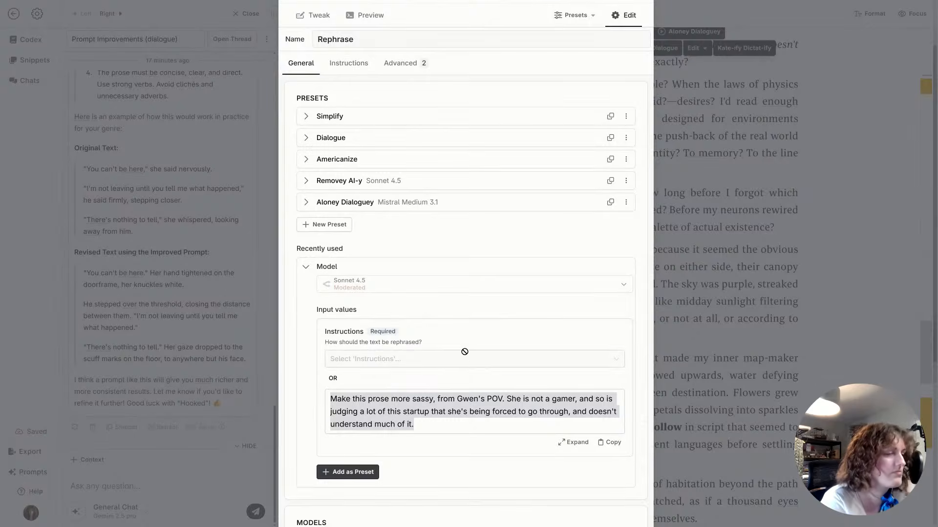
scroll(385, 57, "up", 2)
left_click(315, 88)
left_click(411, 193)
key("ctrl+v")
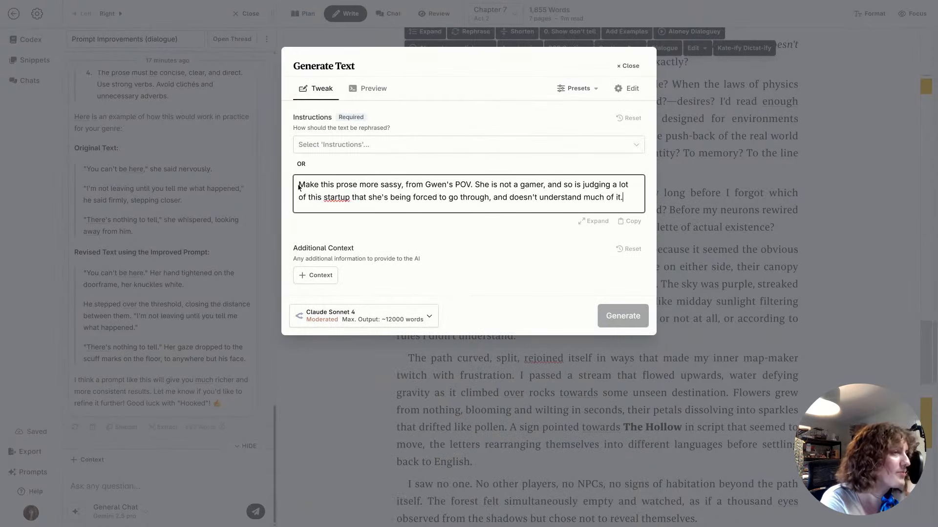
Replace the instruction's second sentence with "Make sure her observations are from a judgy perspective who doesn't necessarily understand what she is seeing,"
left_click_drag(475, 185, 690, 210)
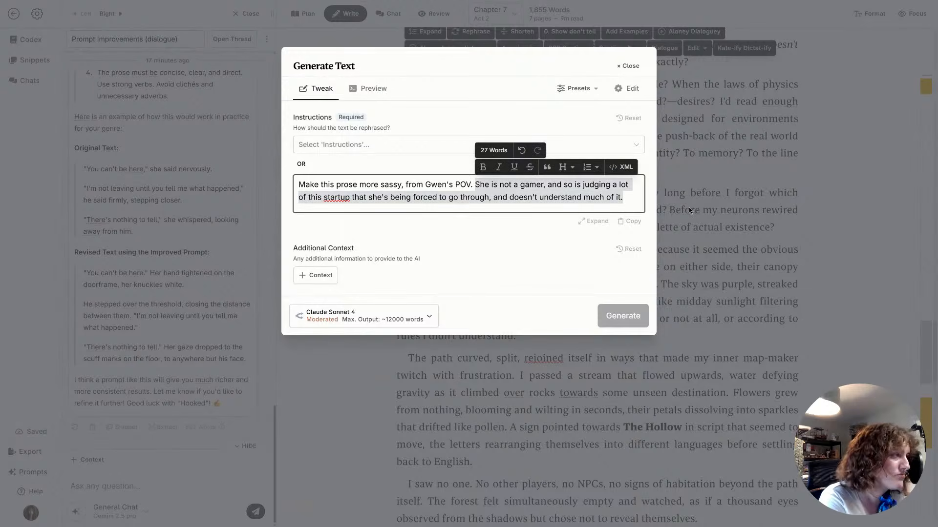
type("V.")
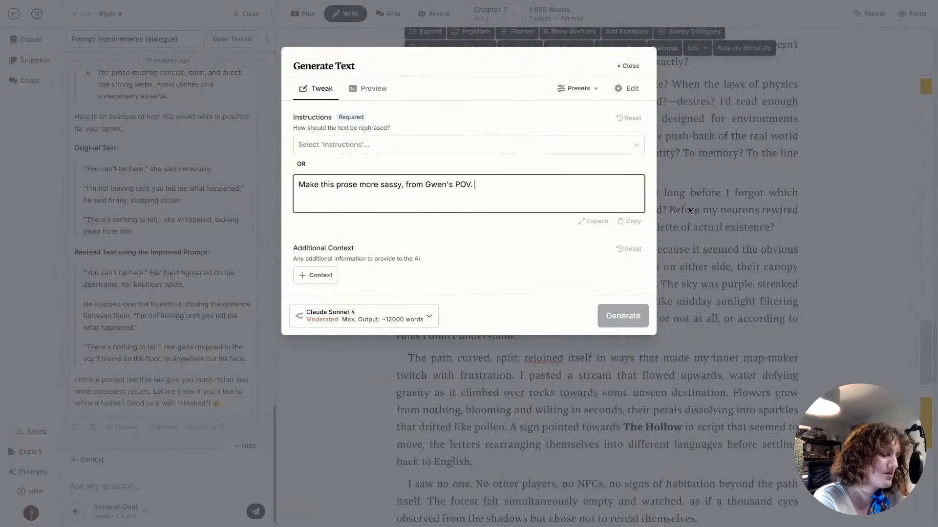
type("Make sure her o")
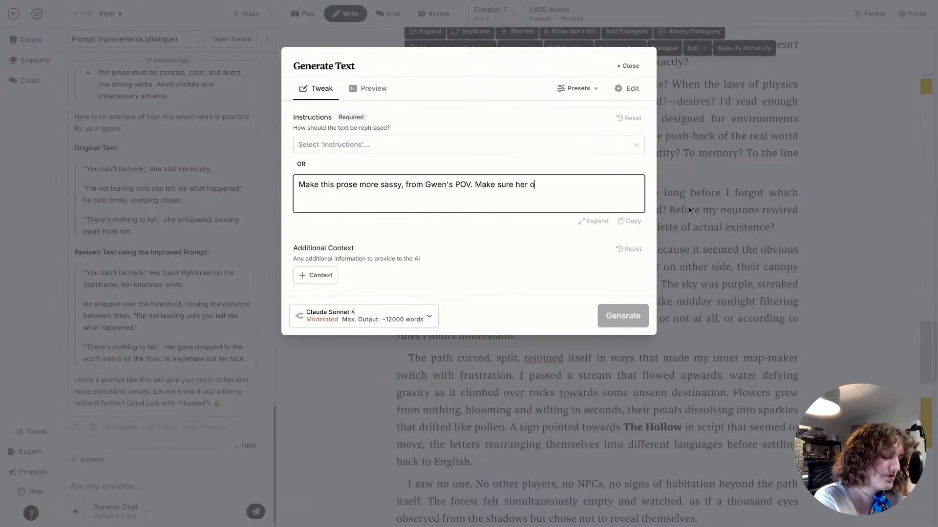
type("bservations a")
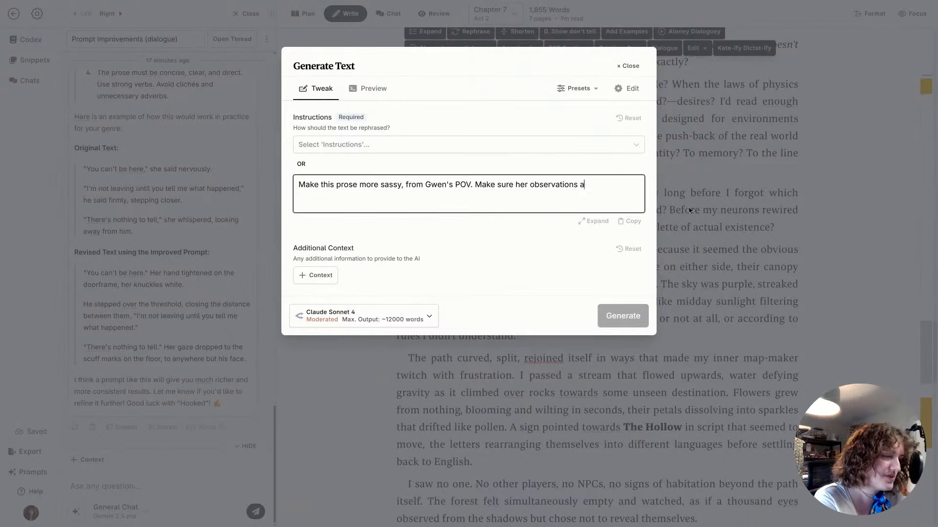
type("re from a judgy")
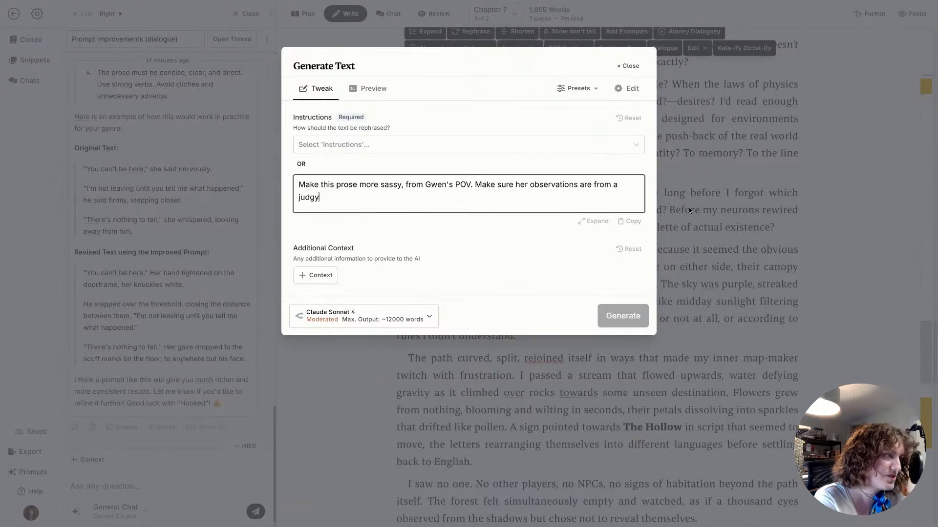
type(" pers")
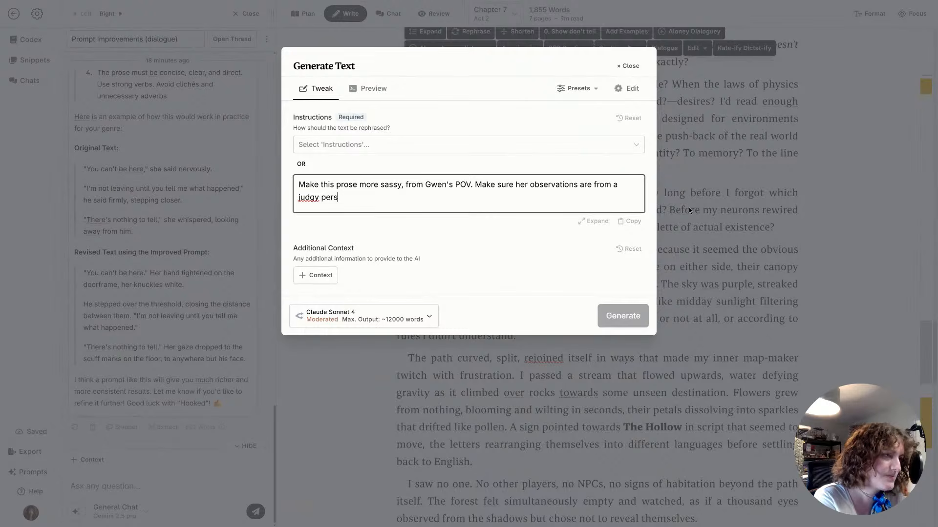
type("pective who ")
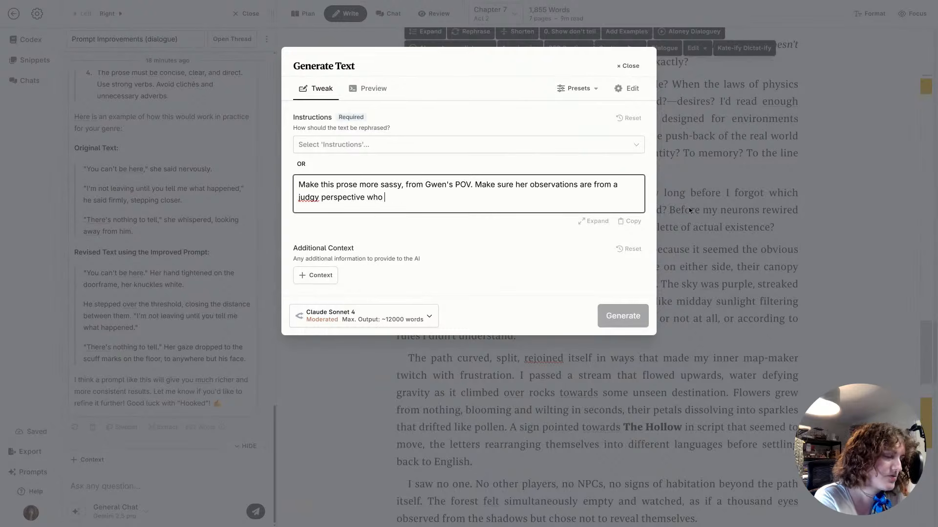
type("doesn't necessari")
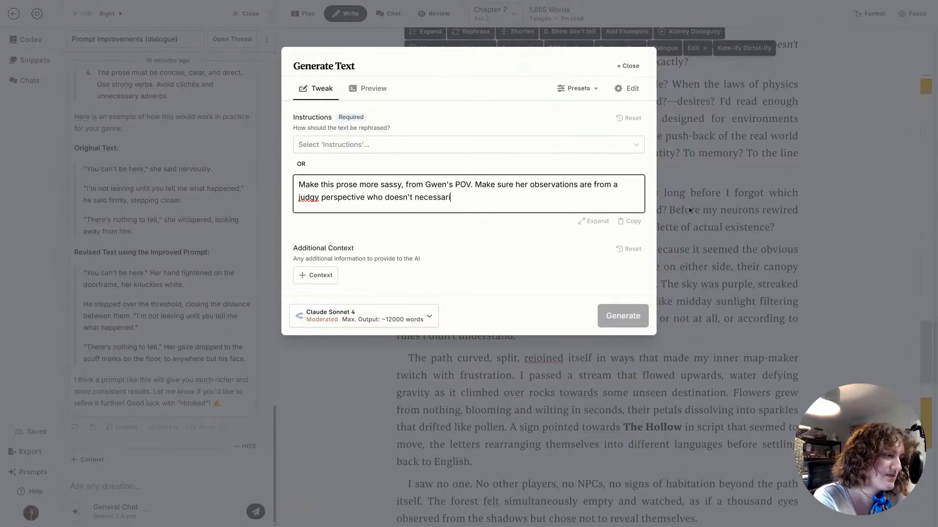
type("ly understand what ")
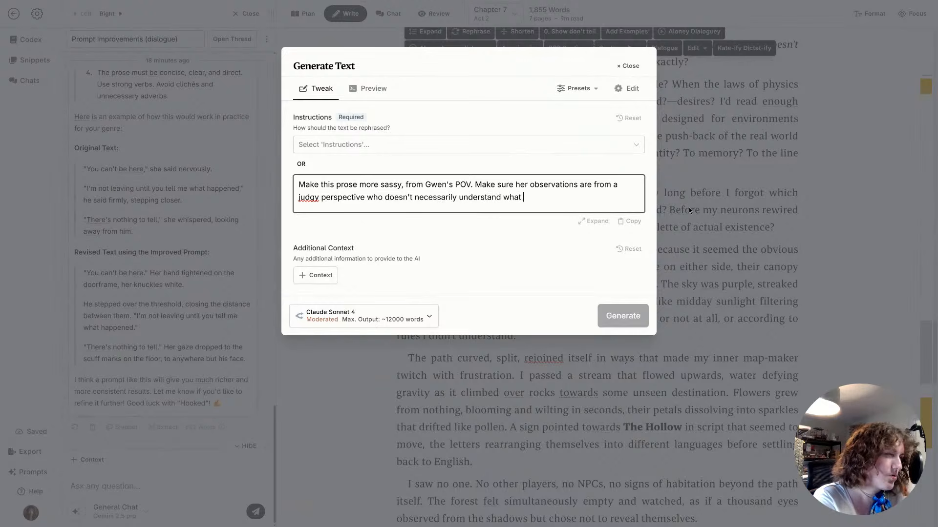
type("she is seeing, w")
key("BackSpace")
Finish the rephrasing instruction with "and the purpose of building up such an elaborate world."
type("and the purpose")
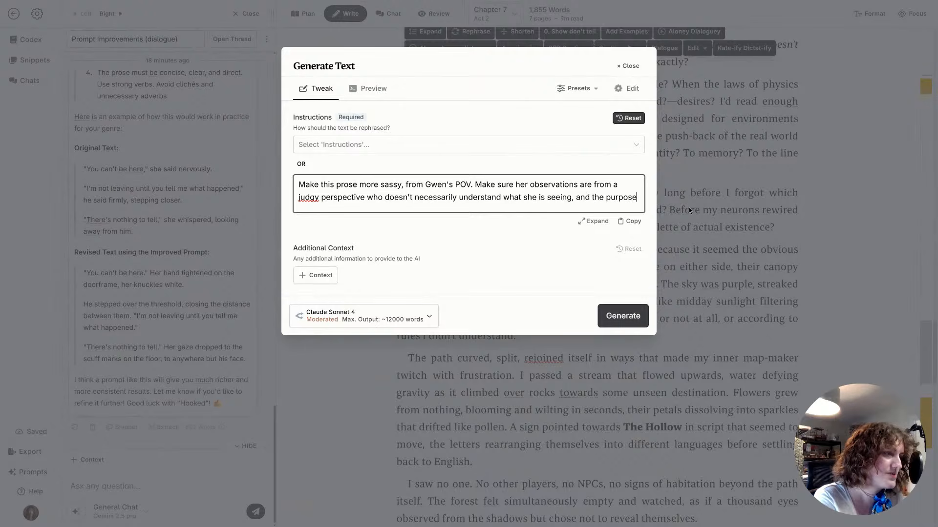
type(" of building up ")
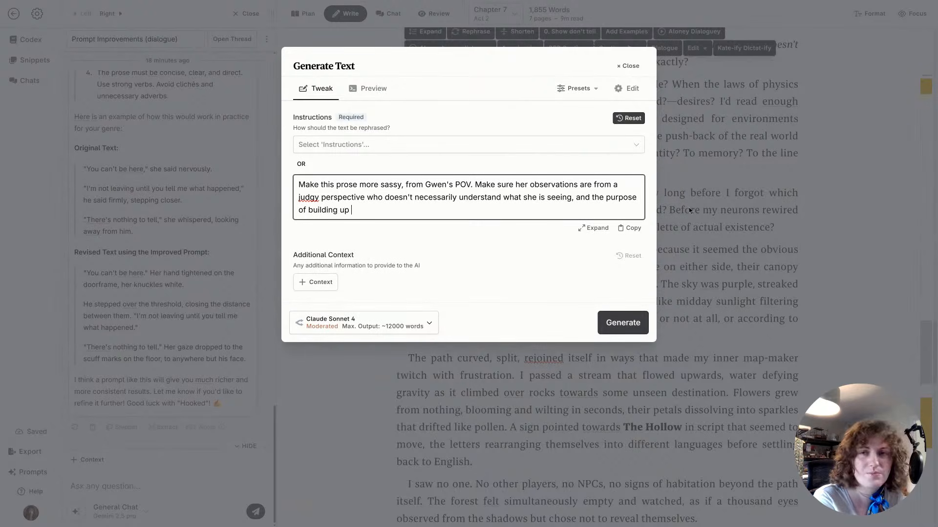
type("such an elabora")
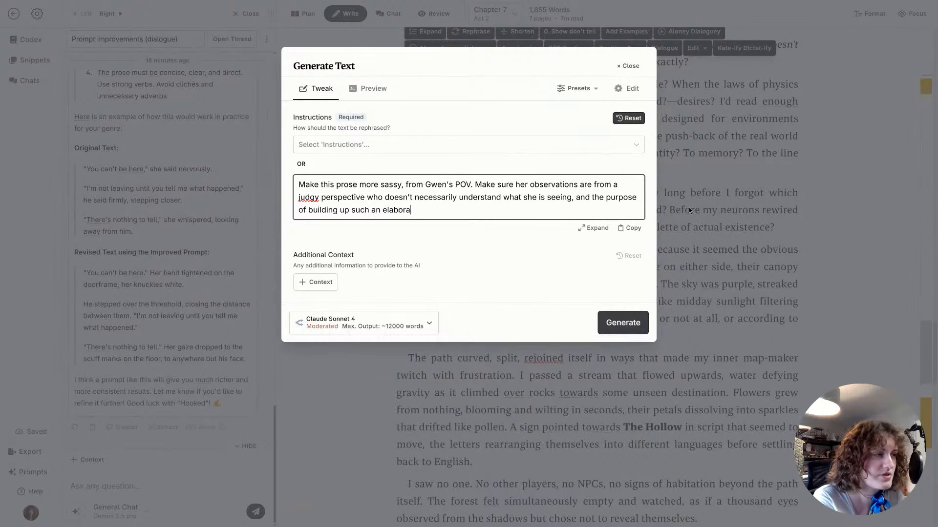
type("te world.")
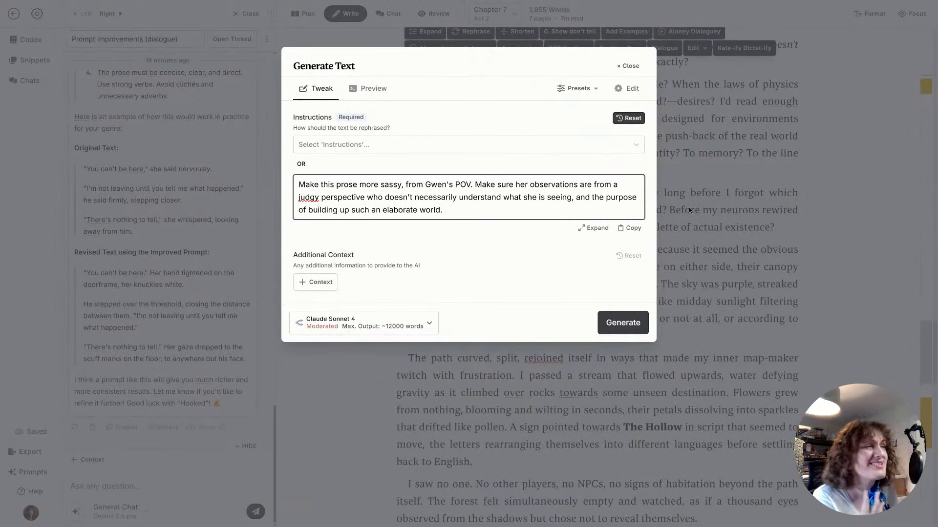
Choose Sonnet 4.5 as the model and generate the sassier rephrasing of the selected passage
left_click(367, 323)
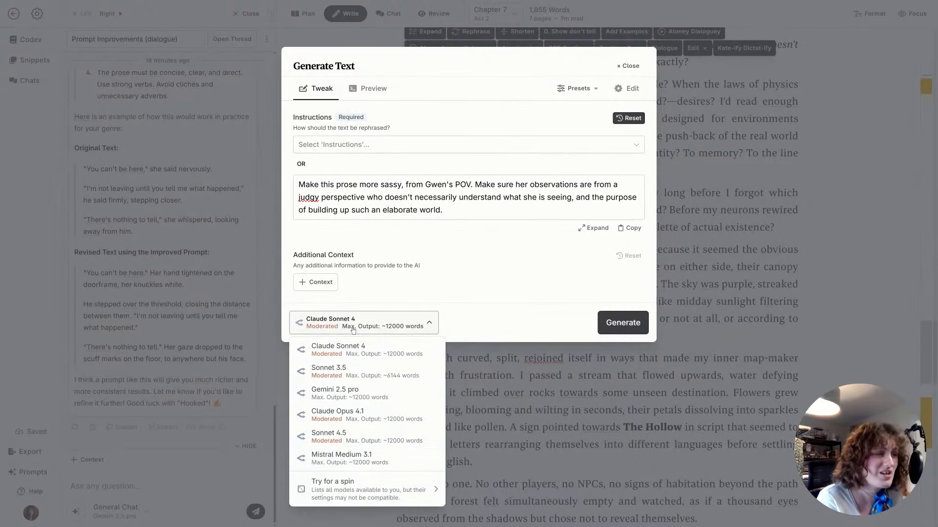
left_click(379, 442)
left_click(622, 321)
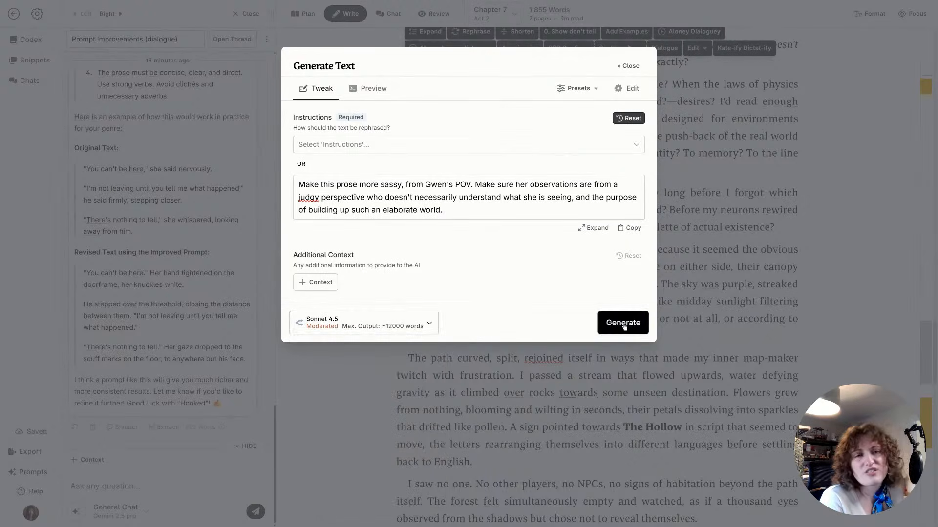
Read through the rephrased passage down to the "I saw no one" paragraph and apply it to the manuscript
scroll(591, 302, "up", 1)
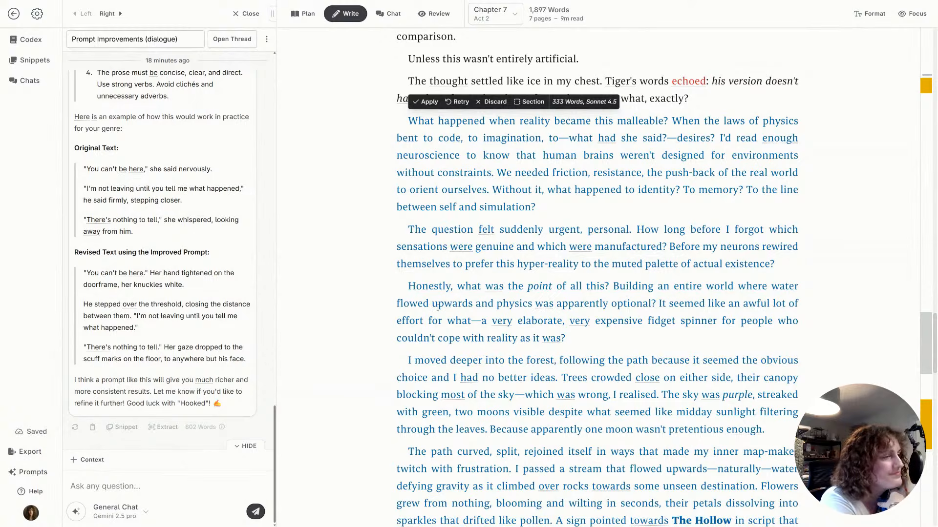
scroll(438, 306, "down", 1)
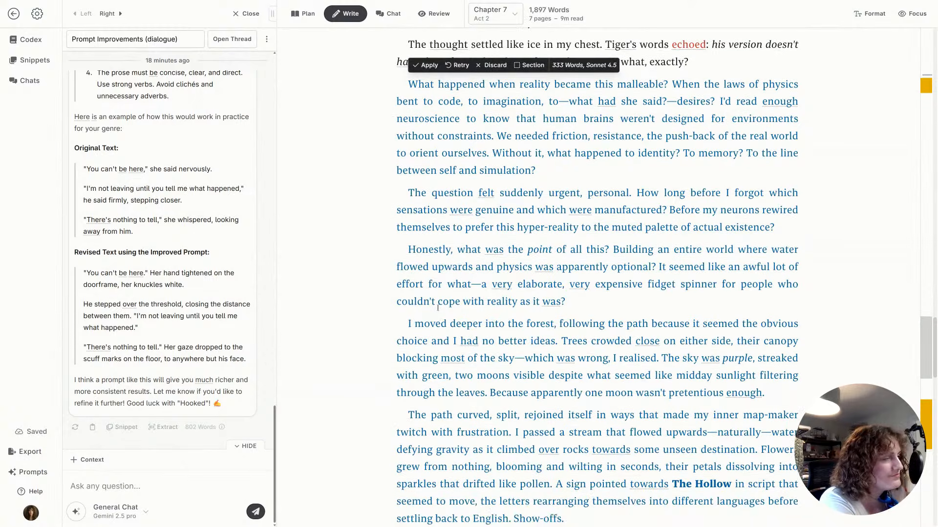
scroll(438, 306, "down", 2)
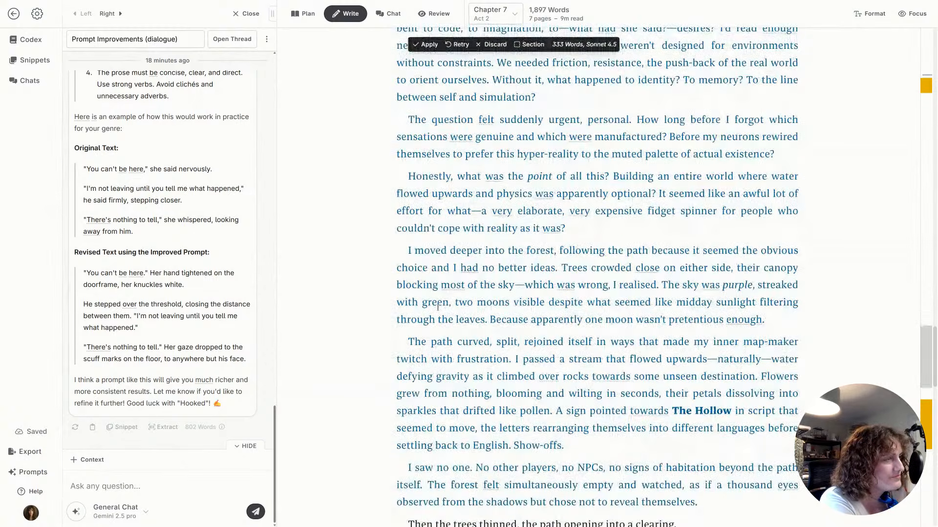
scroll(438, 306, "down", 1)
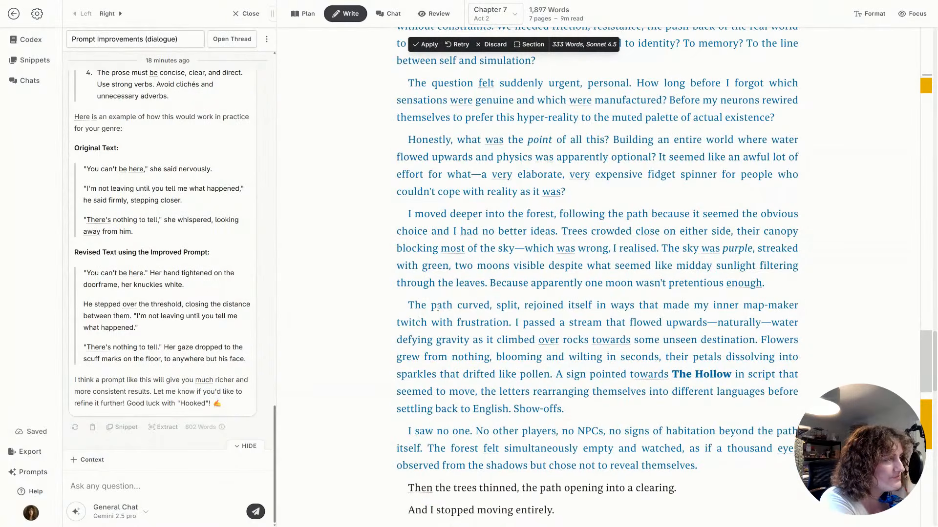
scroll(438, 306, "down", 1)
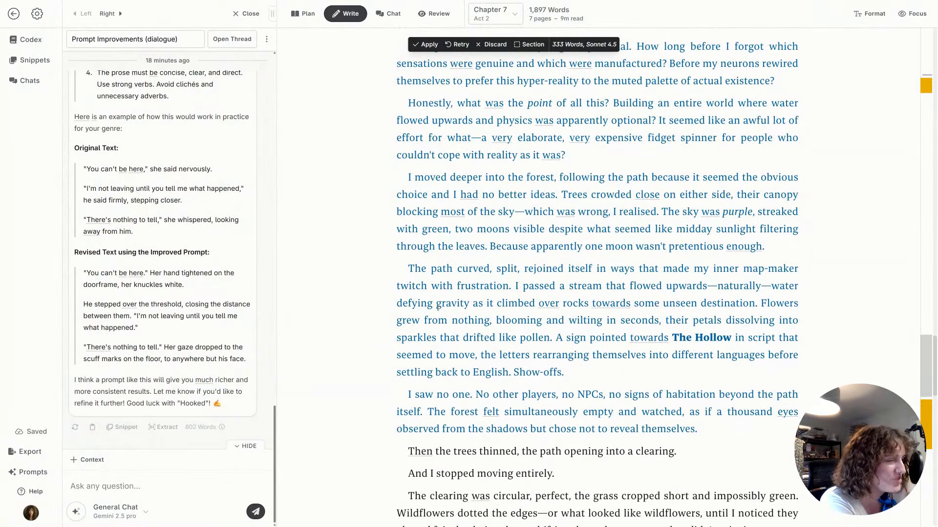
scroll(438, 307, "down", 1)
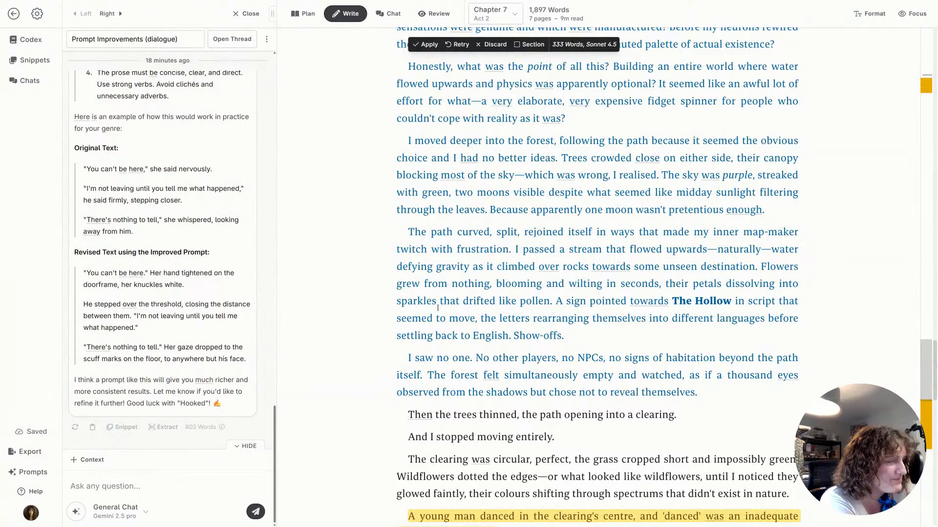
scroll(438, 308, "up", 1)
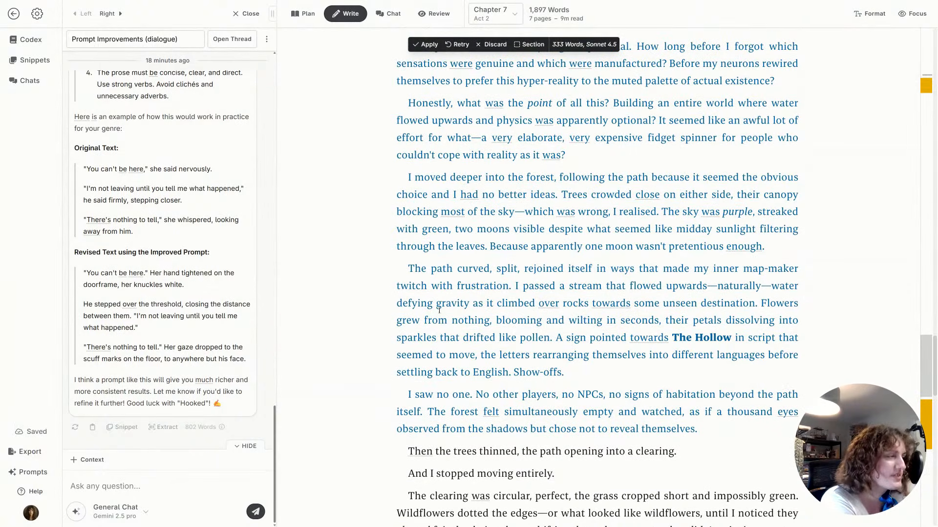
left_click(425, 44)
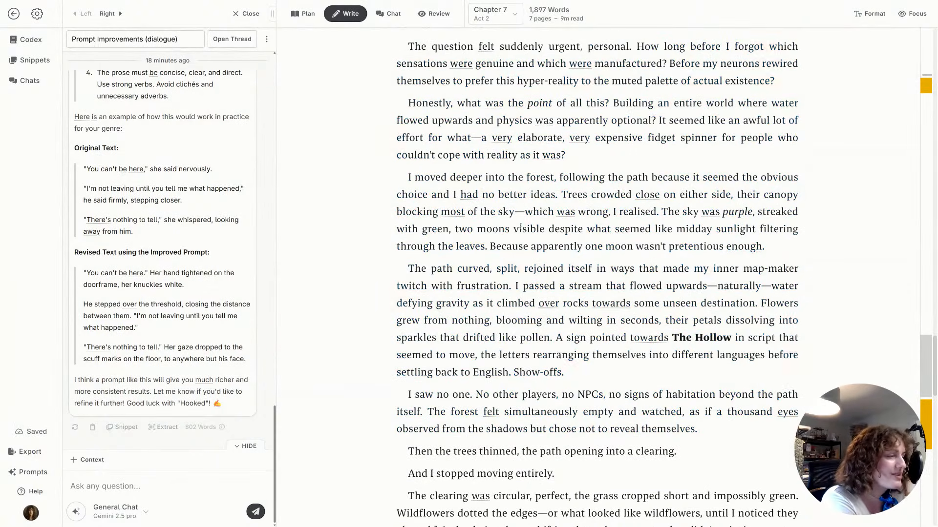
Rewrite the paragraph starting "I saw no one. No other players" using the Removey AI-y preset
left_click_drag(698, 430, 381, 400)
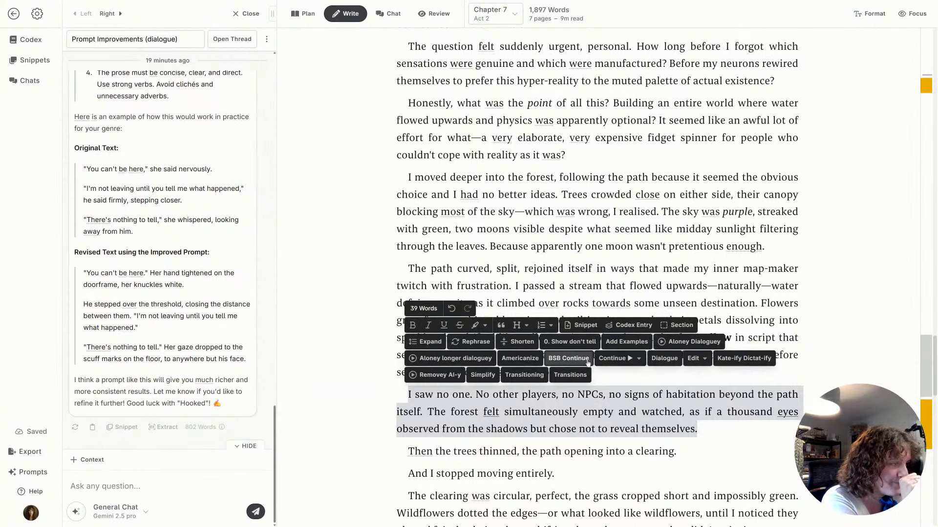
left_click(462, 376)
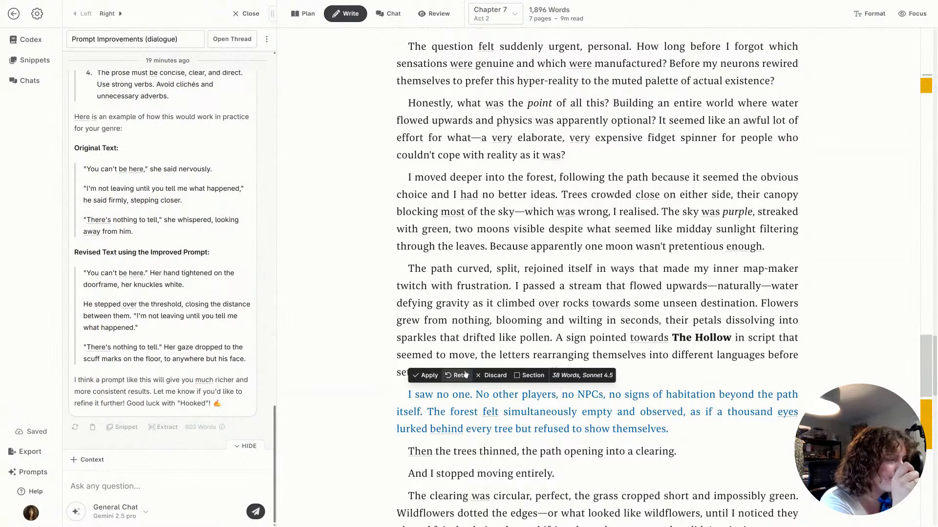
Regenerate the Removey AI-y rewrite of the "I saw no one" paragraph and discard the new version
left_click(463, 375)
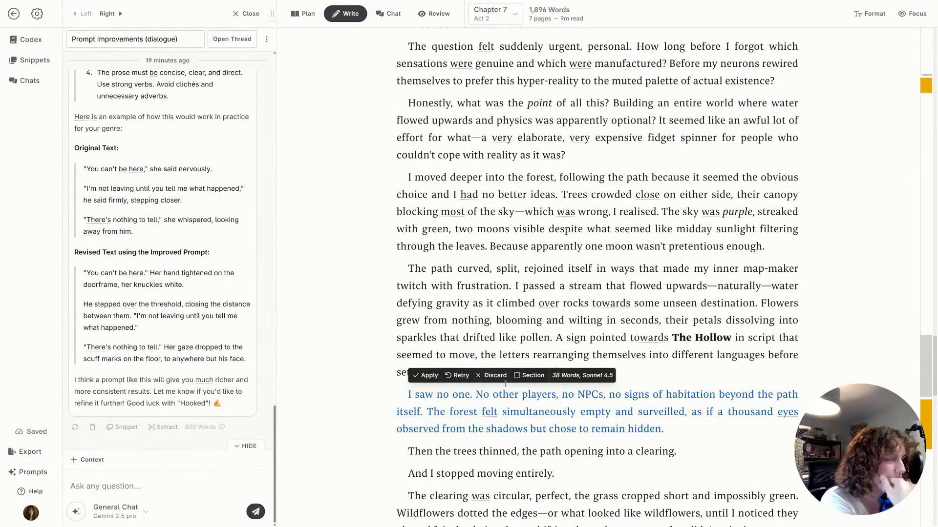
left_click(493, 375)
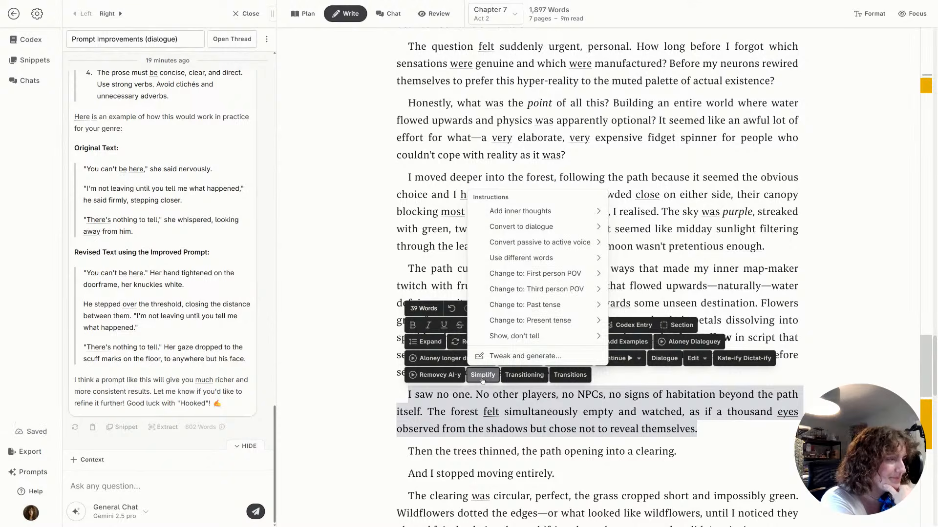
Try the Simplify preset with Sonnet 4.5 on the "I saw no one" paragraph, and discard the generated text
left_click(509, 356)
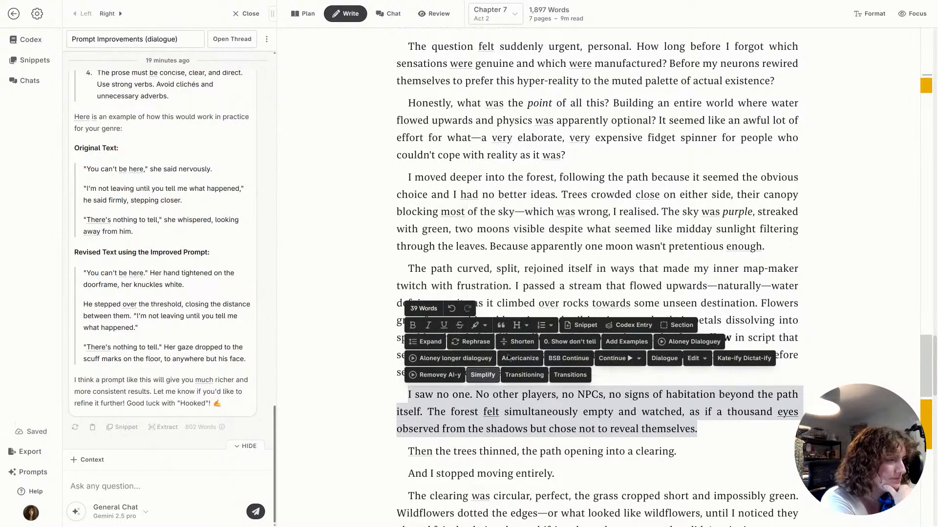
left_click(364, 316)
left_click(369, 434)
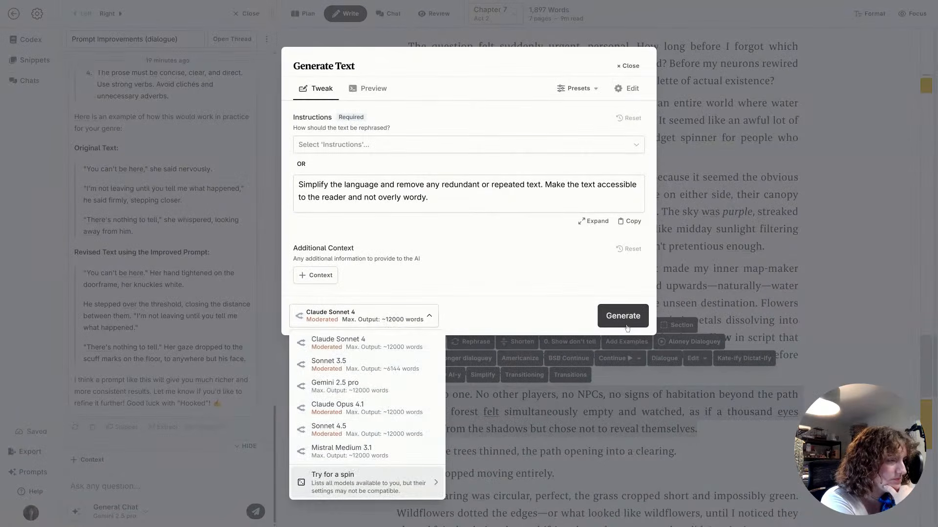
left_click(624, 320)
scroll(626, 312, "down", 1)
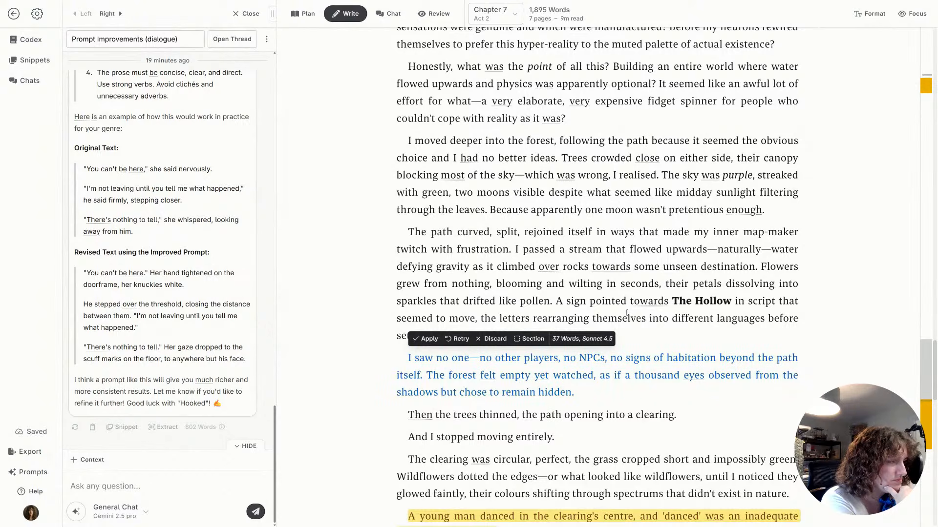
left_click(493, 339)
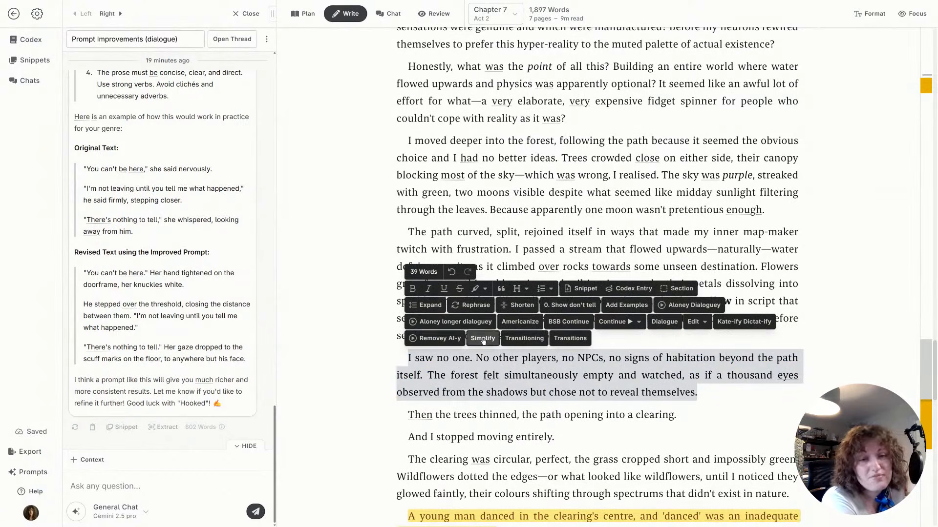
left_click(568, 224)
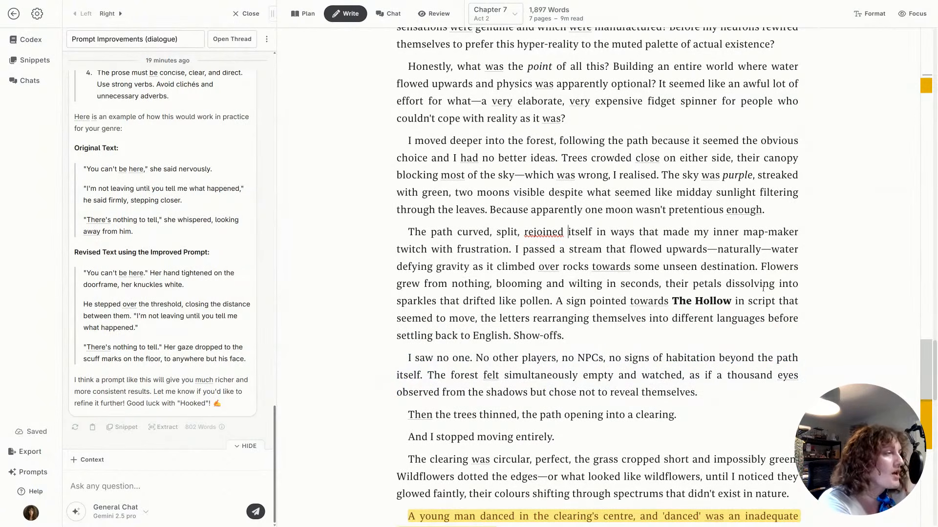
Read through the rest of the chapter, including the highlighted dancer passage, to the end of the scene
scroll(474, 362, "up", 2)
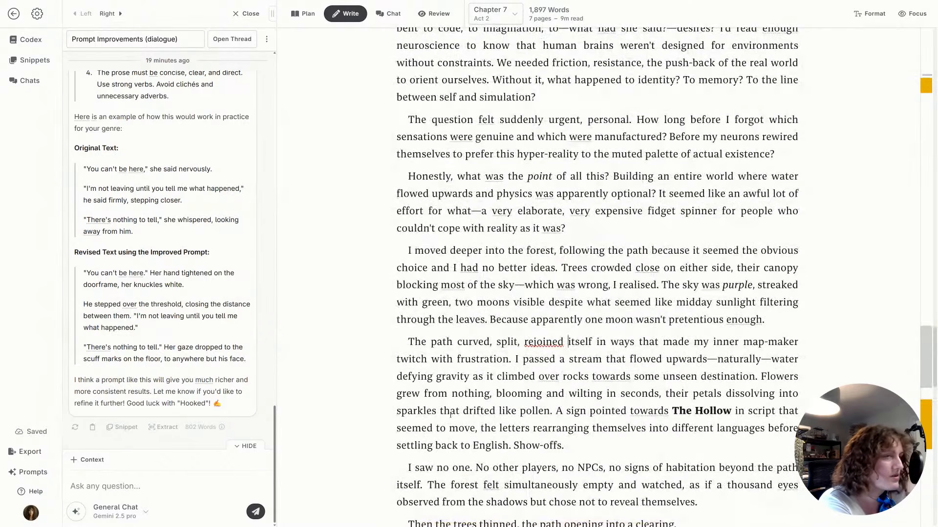
scroll(450, 415, "down", 4)
scroll(450, 415, "down", 6)
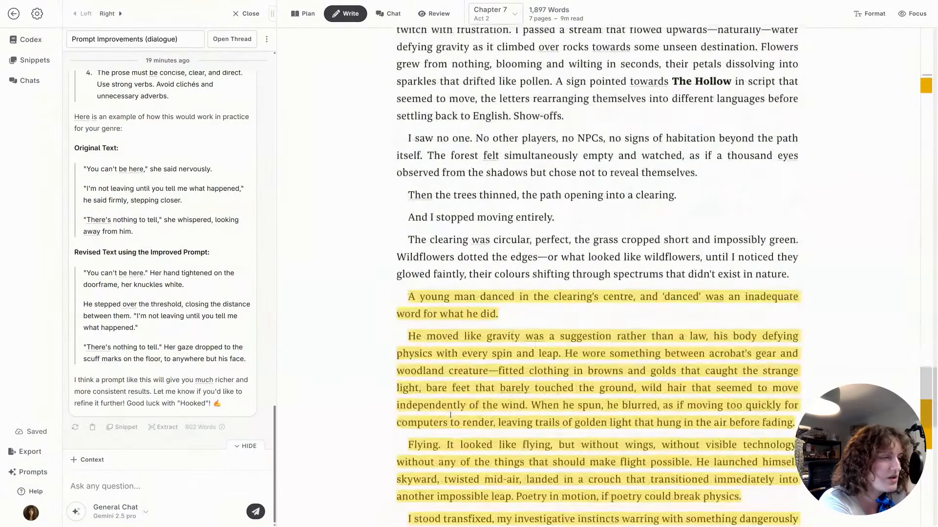
scroll(450, 415, "down", 3)
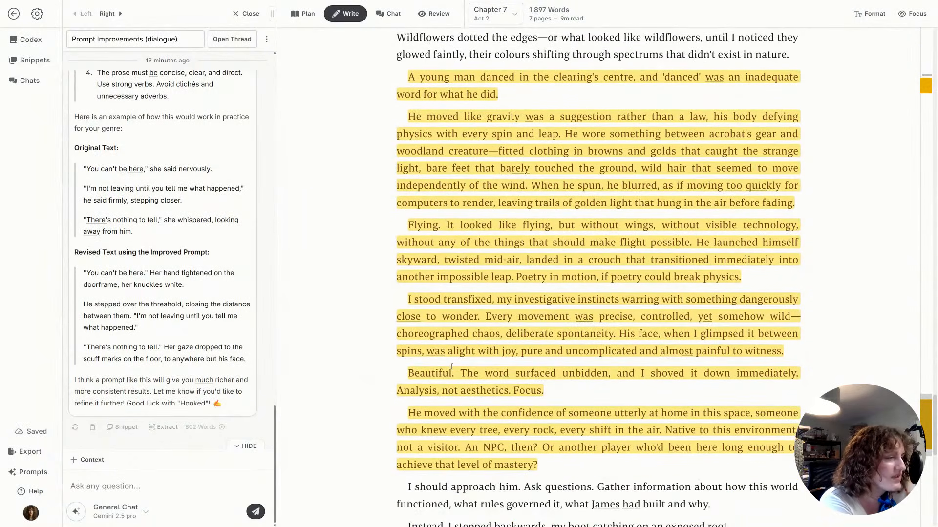
scroll(451, 366, "down", 1)
scroll(452, 366, "up", 1)
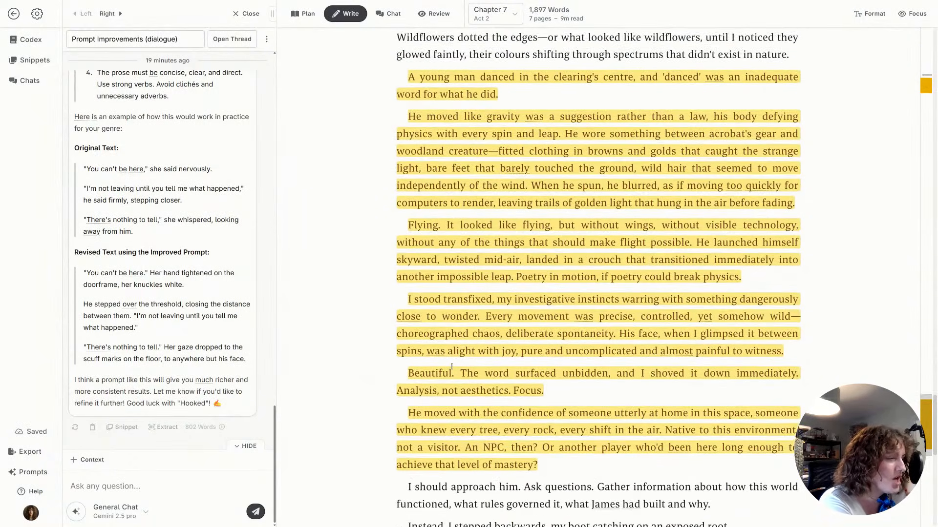
scroll(451, 366, "down", 9)
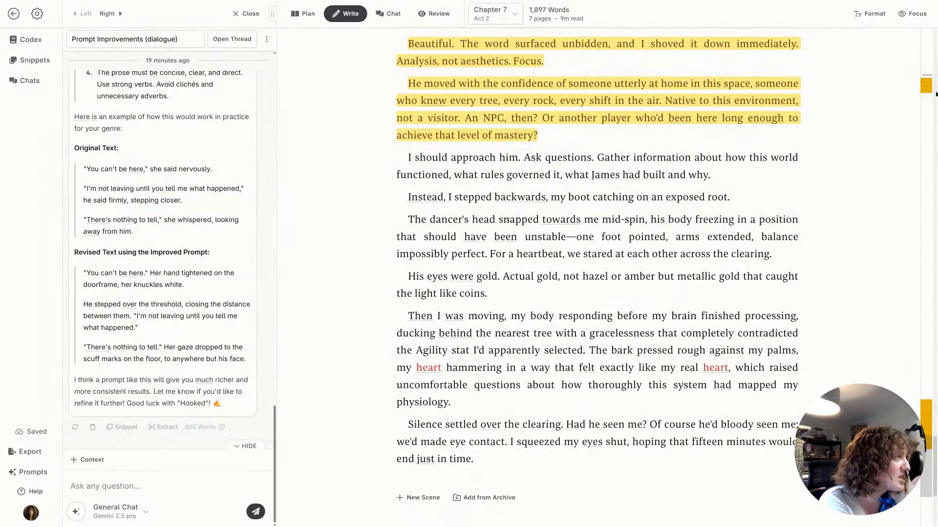
Select the two highlighted opening paragraphs of Chapter 7 for rephrasing and copy the recently used sassy-POV instruction from the Rephrase prompt's settings
key("ctrl+Home")
left_click_drag(398, 177, 445, 295)
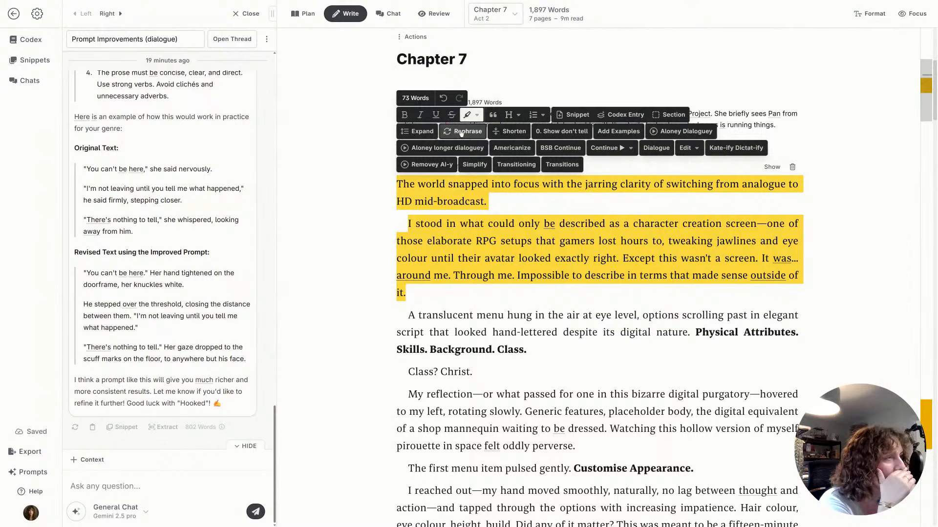
left_click(461, 132)
left_click(490, 308)
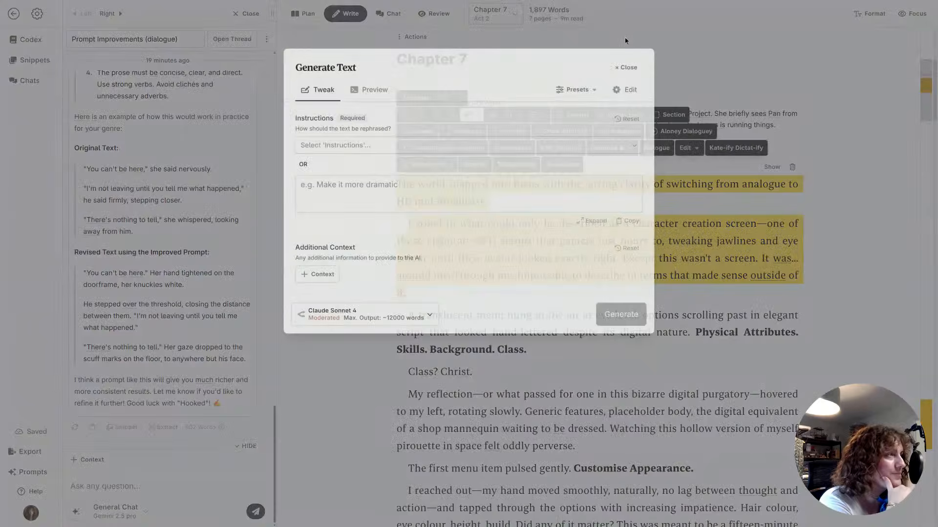
left_click(625, 90)
left_click(305, 340)
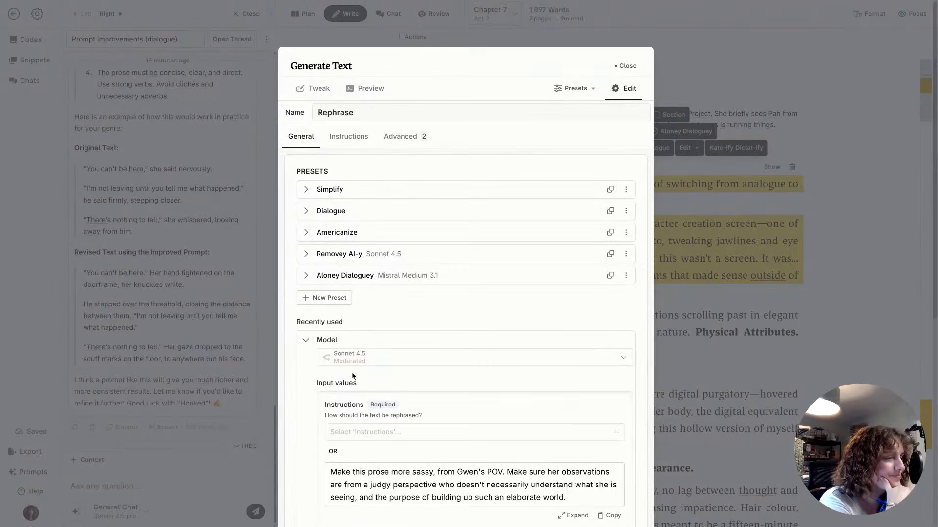
scroll(352, 372, "down", 2)
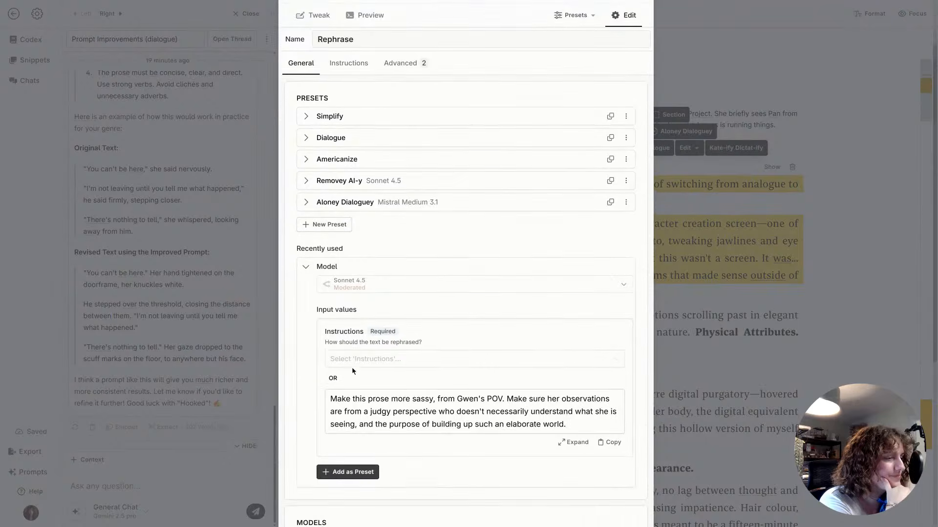
triple_click(412, 415)
key("ctrl+c")
scroll(301, 124, "up", 2)
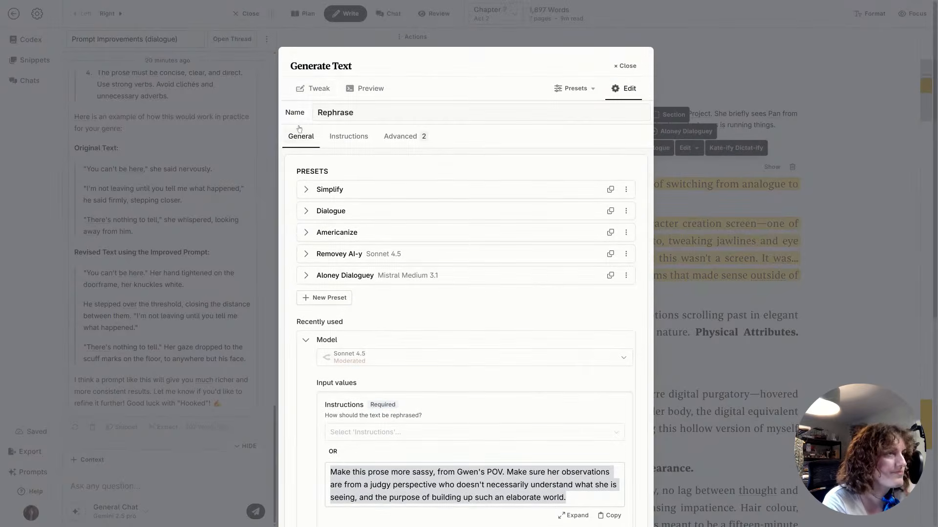
Generate a sassier version of the opening paragraphs with the copied instruction and Mistral Medium 3.1, and apply it to the manuscript
left_click(313, 89)
key("ctrl+v")
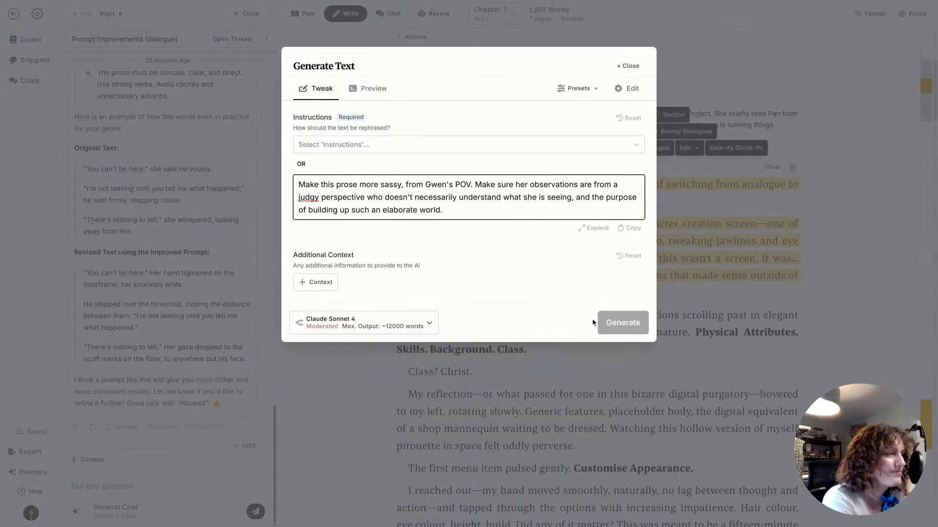
left_click(429, 322)
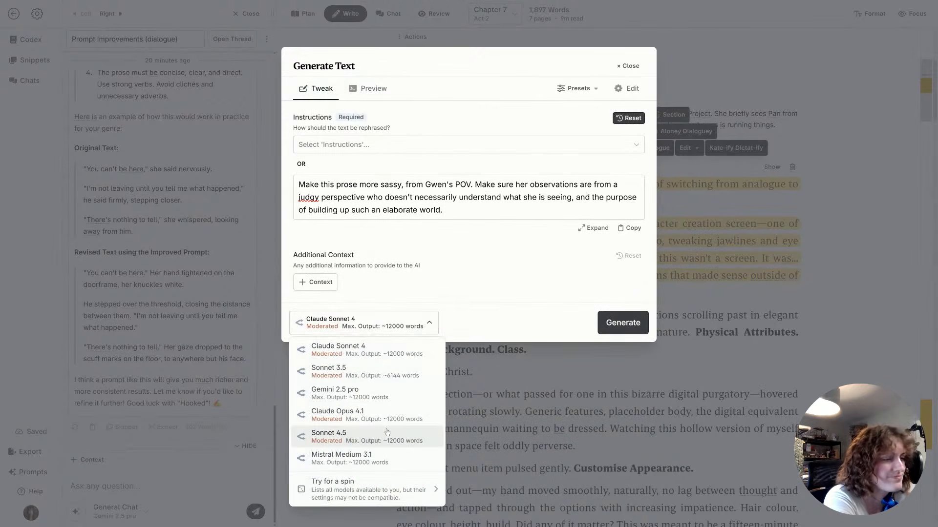
left_click(368, 459)
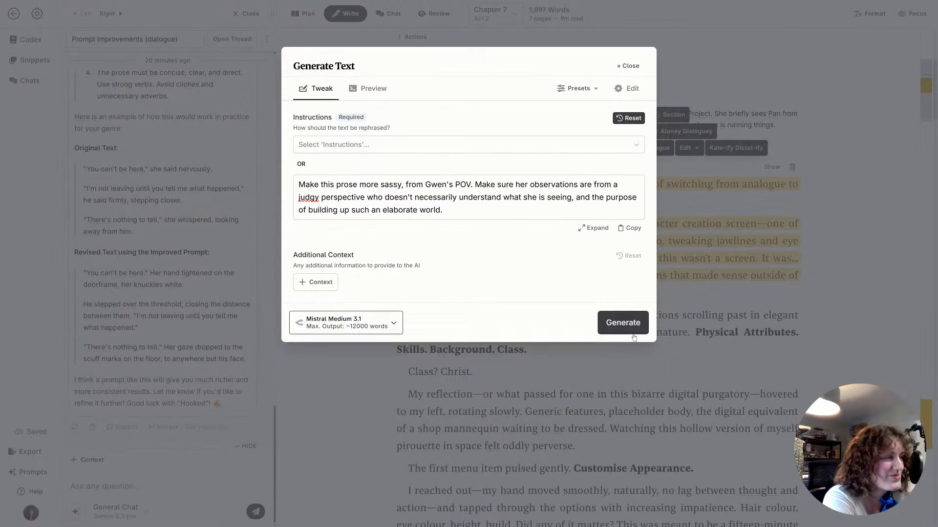
left_click(636, 316)
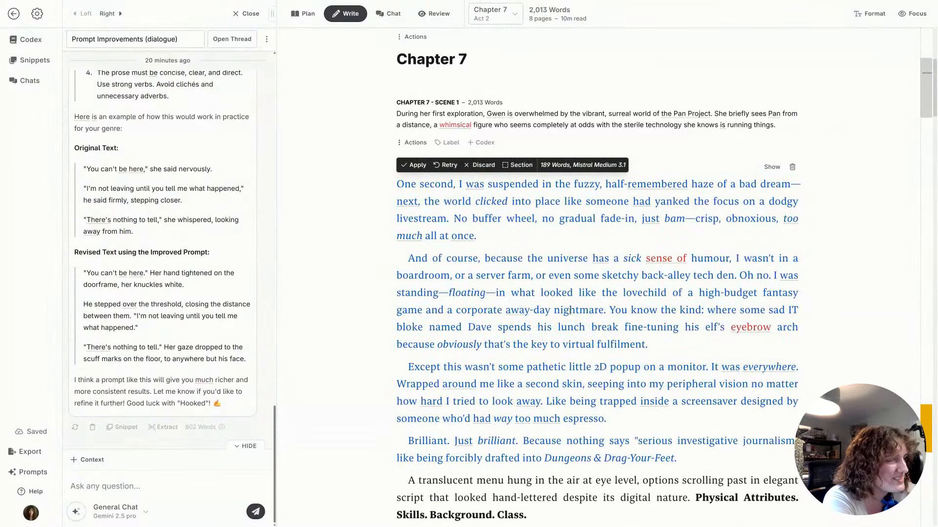
scroll(571, 311, "down", 1)
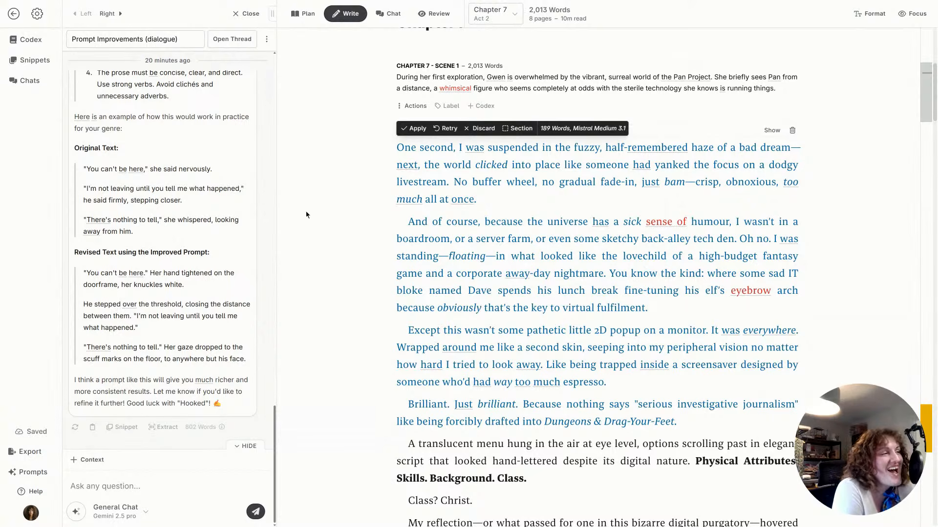
key("ctrl+Return")
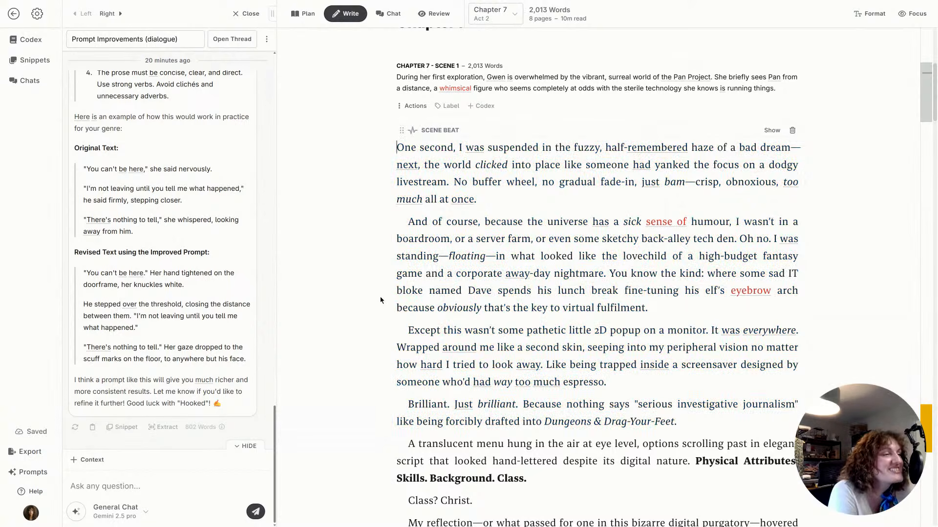